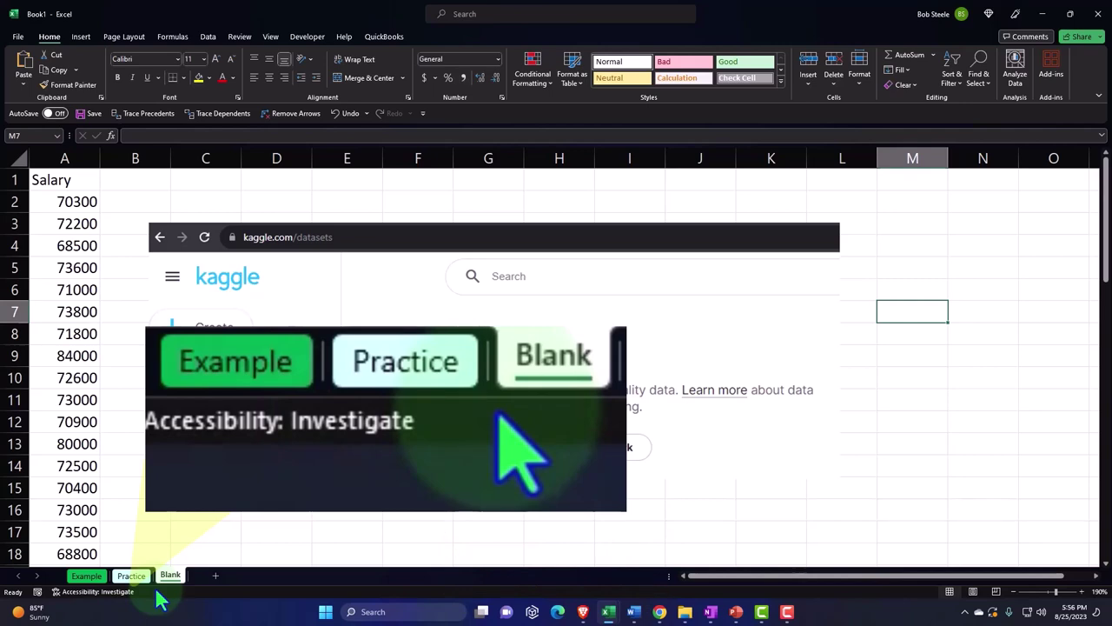
# Review the Salary data on the Blank sheet down to its last row, and the finished statistics on the Example sheet
pyautogui.click(101, 425)
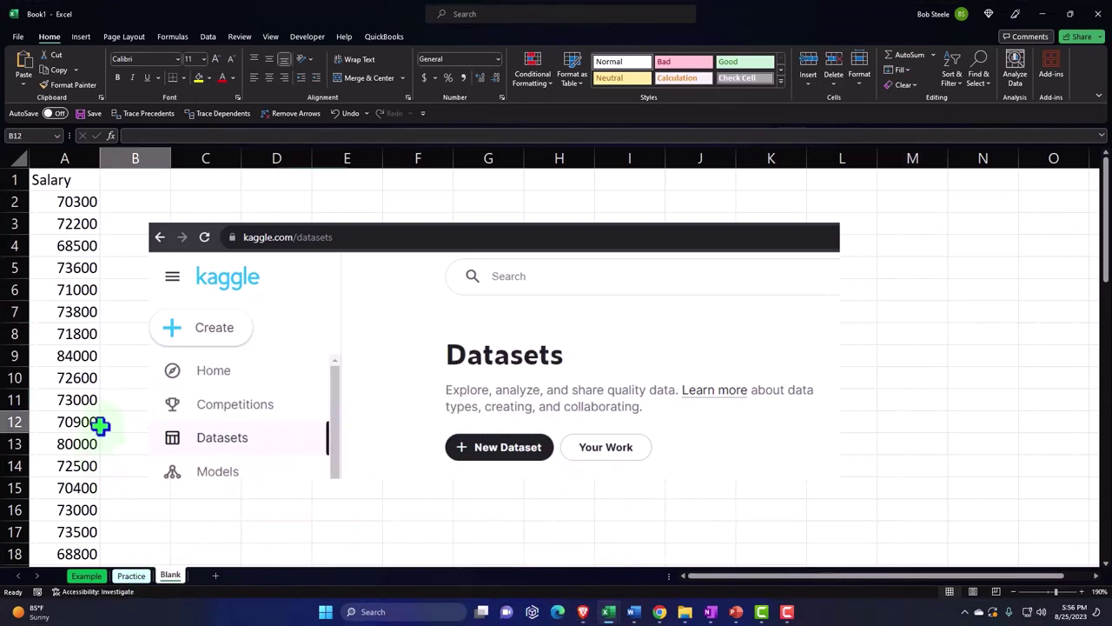
pyautogui.scroll(-4, 101, 428)
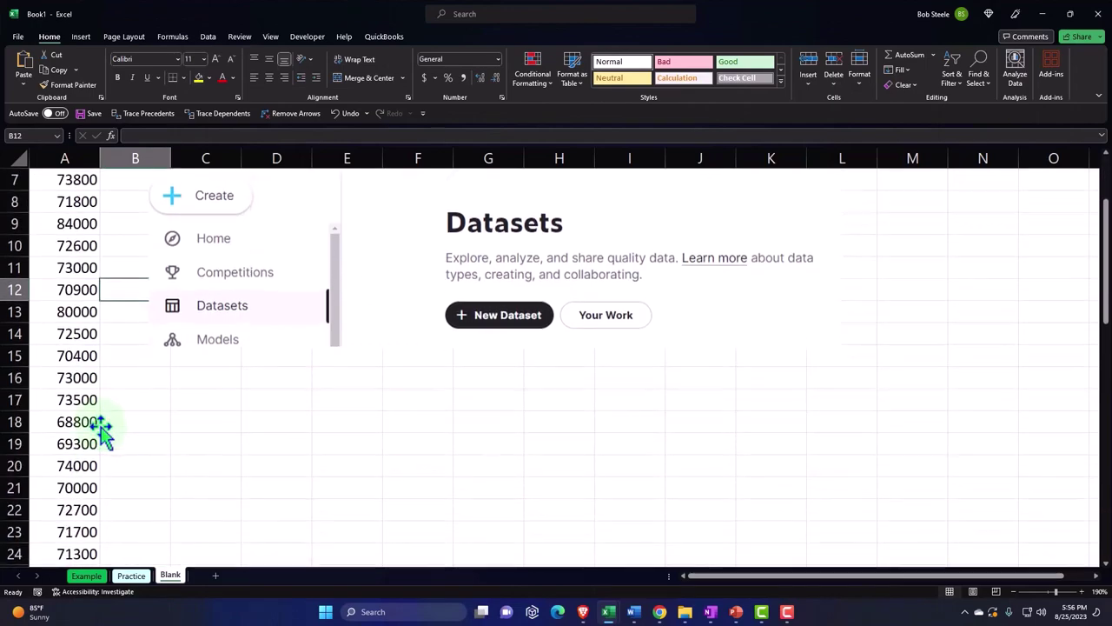
pyautogui.scroll(-6, 101, 427)
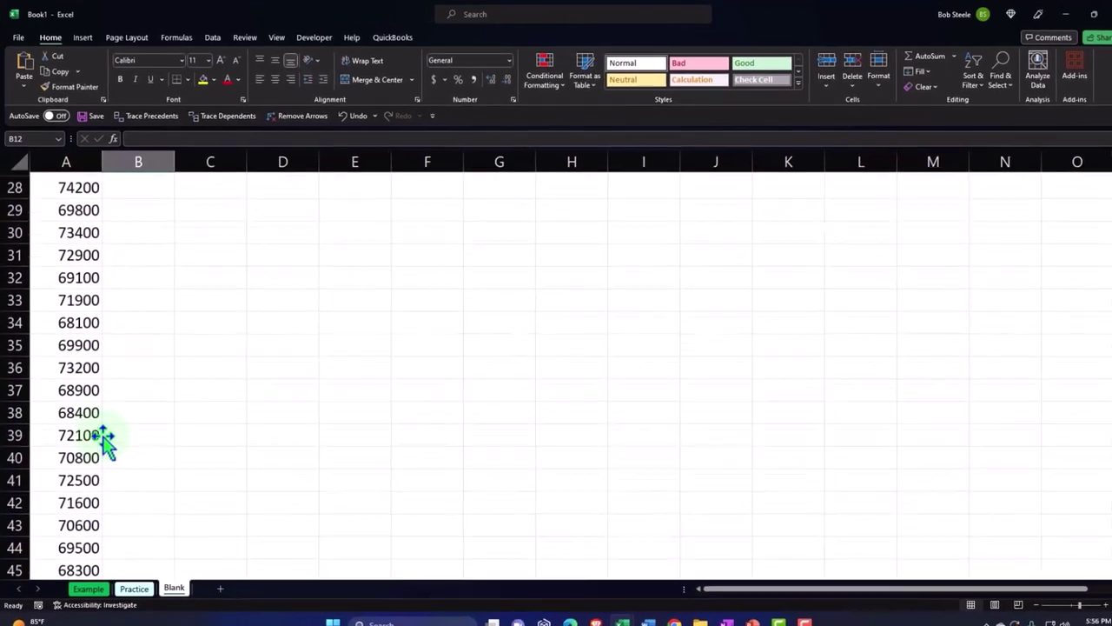
pyautogui.scroll(-3, 106, 448)
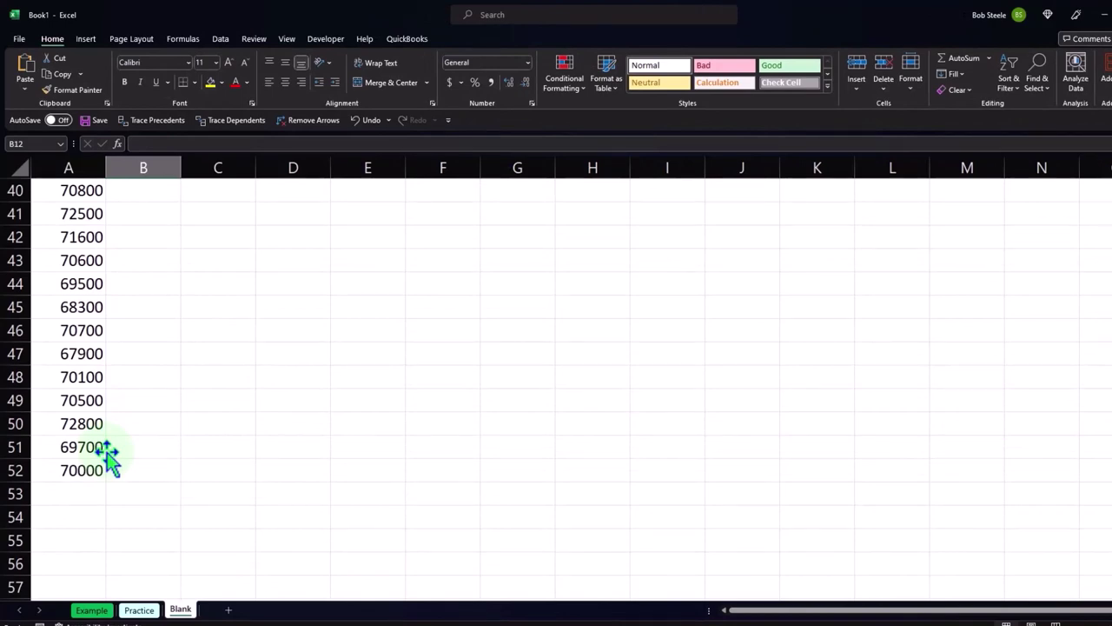
pyautogui.scroll(13, 106, 448)
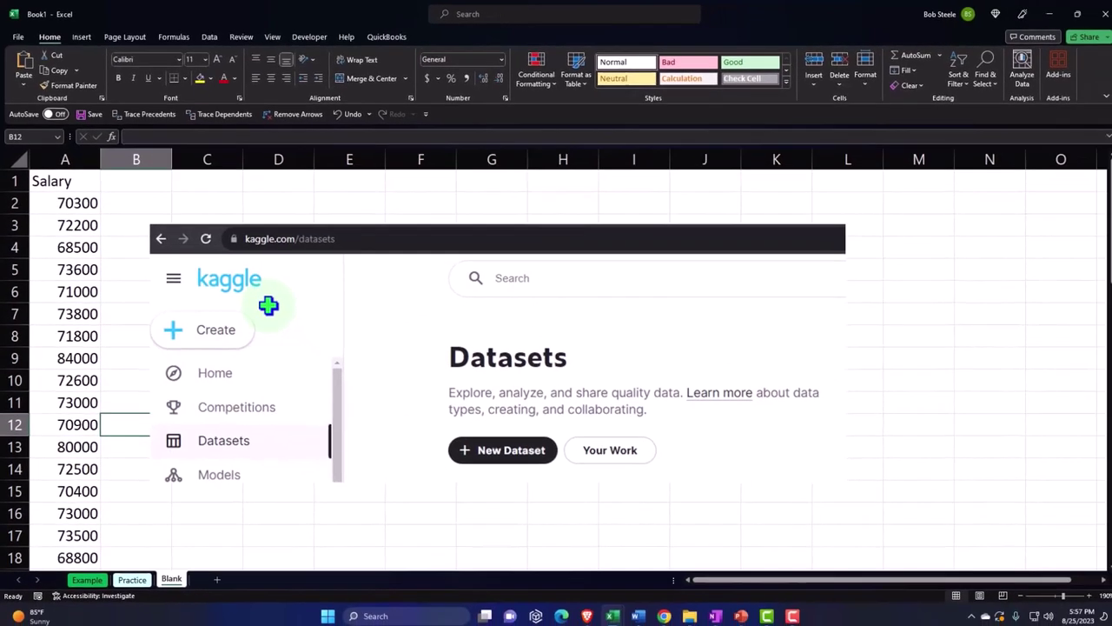
pyautogui.click(90, 576)
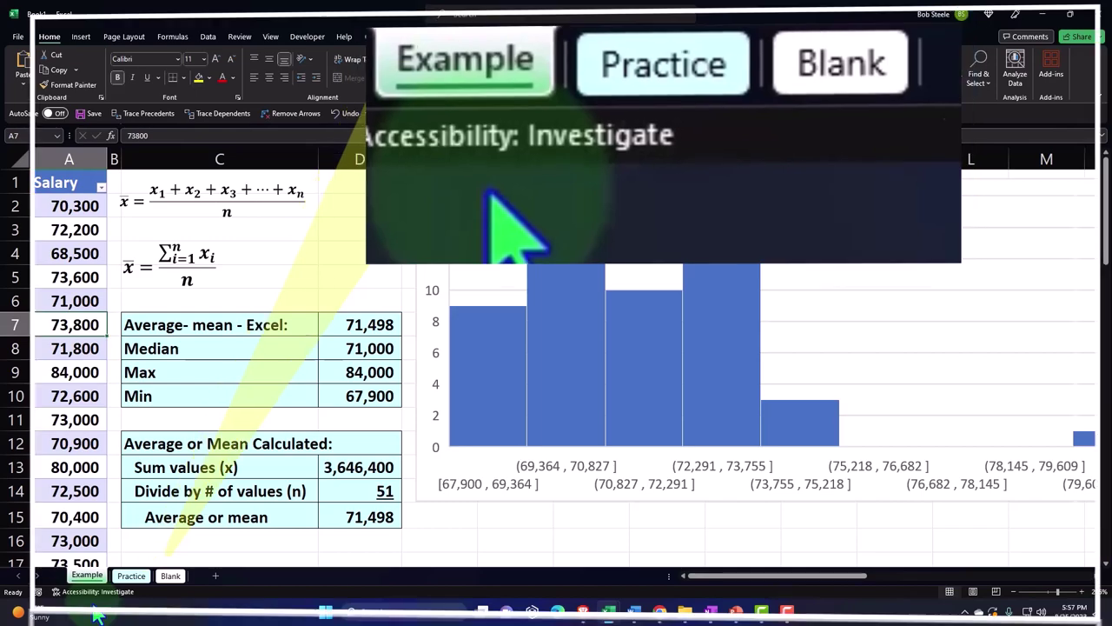
pyautogui.click(75, 372)
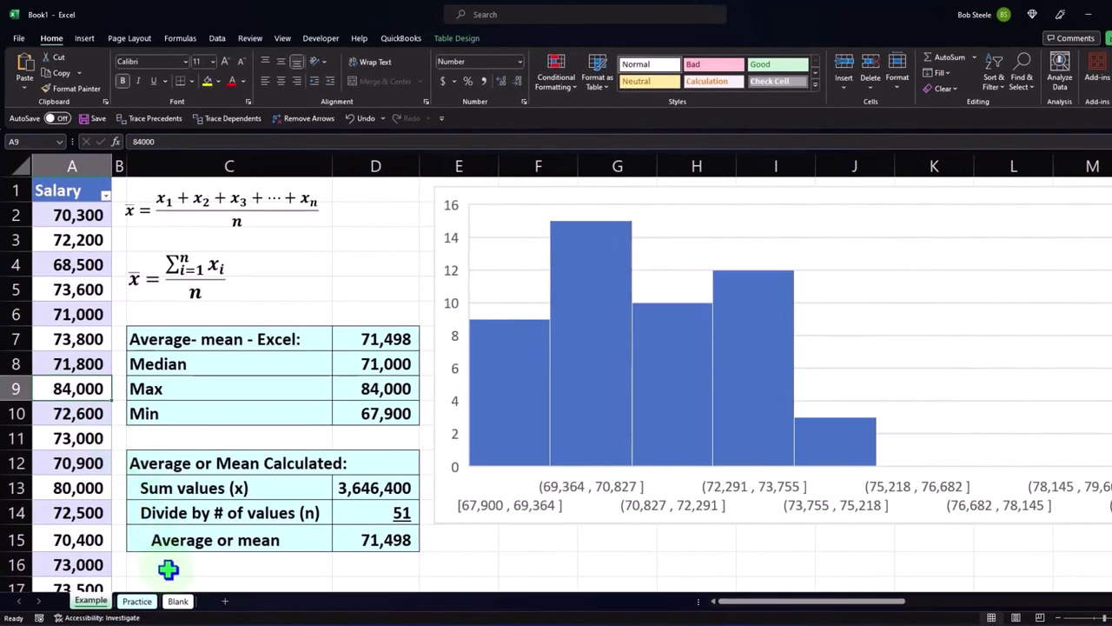
# Delete the Kaggle screenshot picture from the Blank sheet and enlarge the view of the data
pyautogui.click(177, 600)
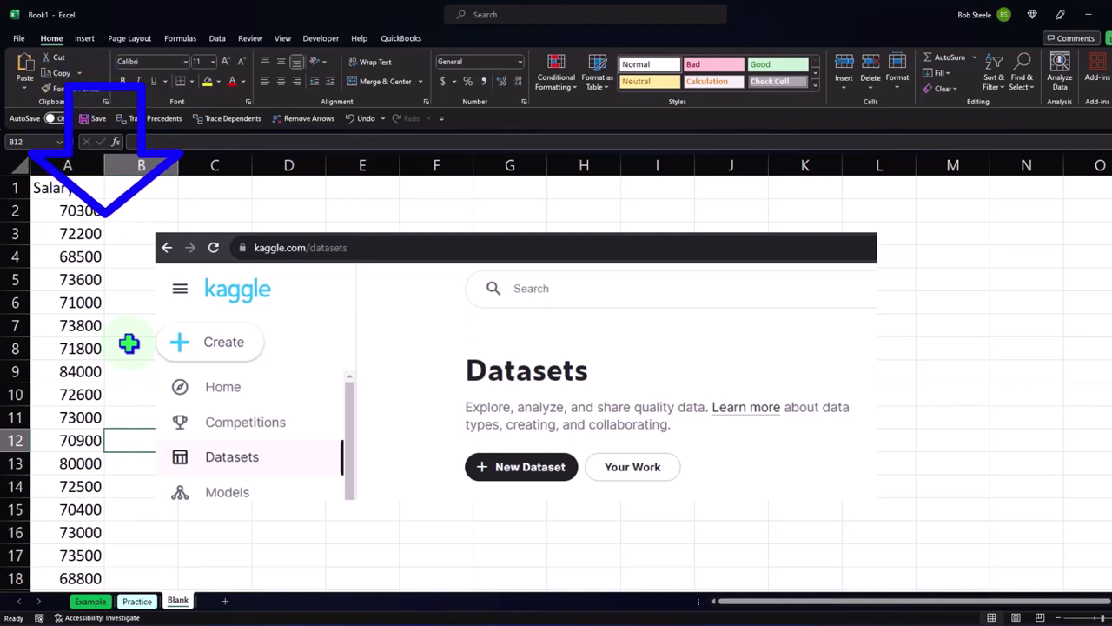
pyautogui.click(342, 318)
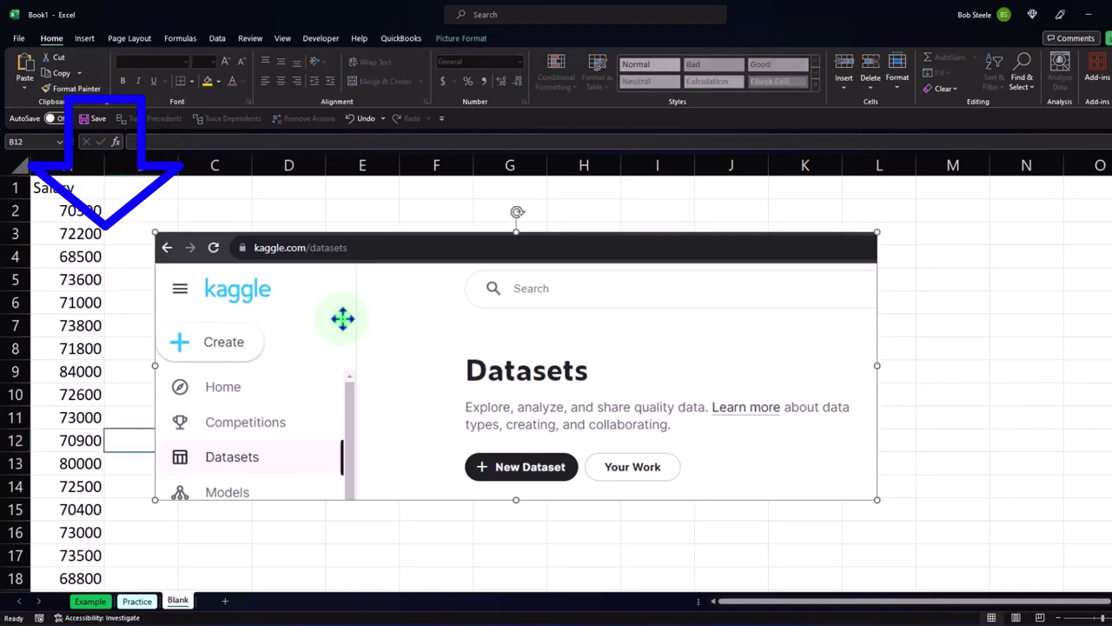
pyautogui.press('Delete')
pyautogui.keyDown('ctrl'); pyautogui.scroll(1, 342, 318); pyautogui.keyUp('ctrl')
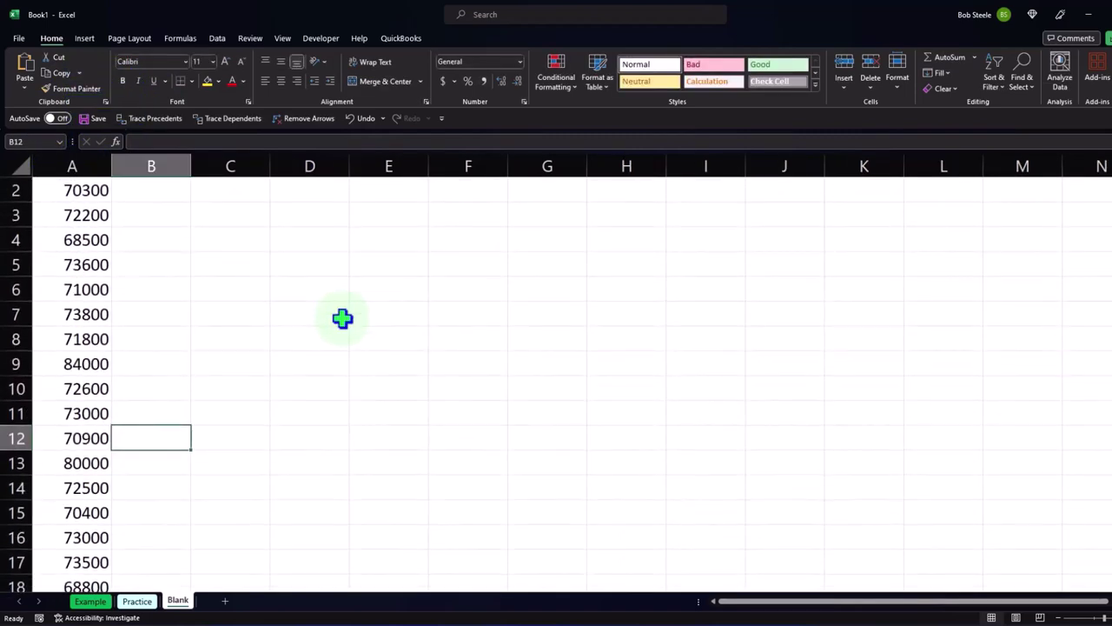
pyautogui.keyDown('ctrl'); pyautogui.scroll(1, 342, 318); pyautogui.keyUp('ctrl')
pyautogui.scroll(1, 343, 318)
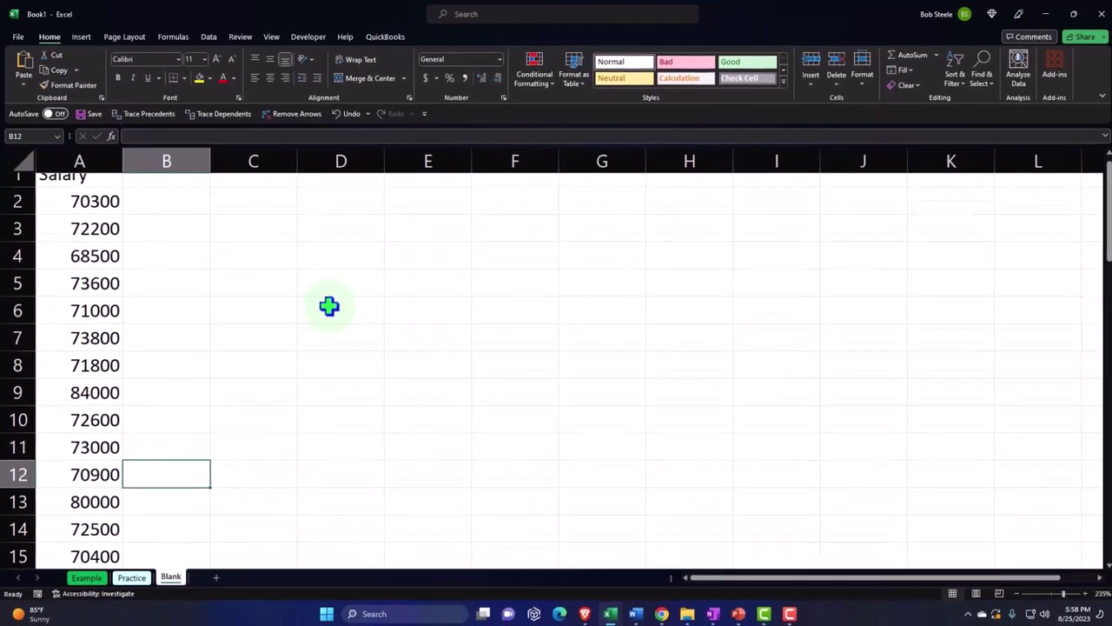
# Convert the Salary data in A1:A52 into a table with headers
pyautogui.click(84, 273)
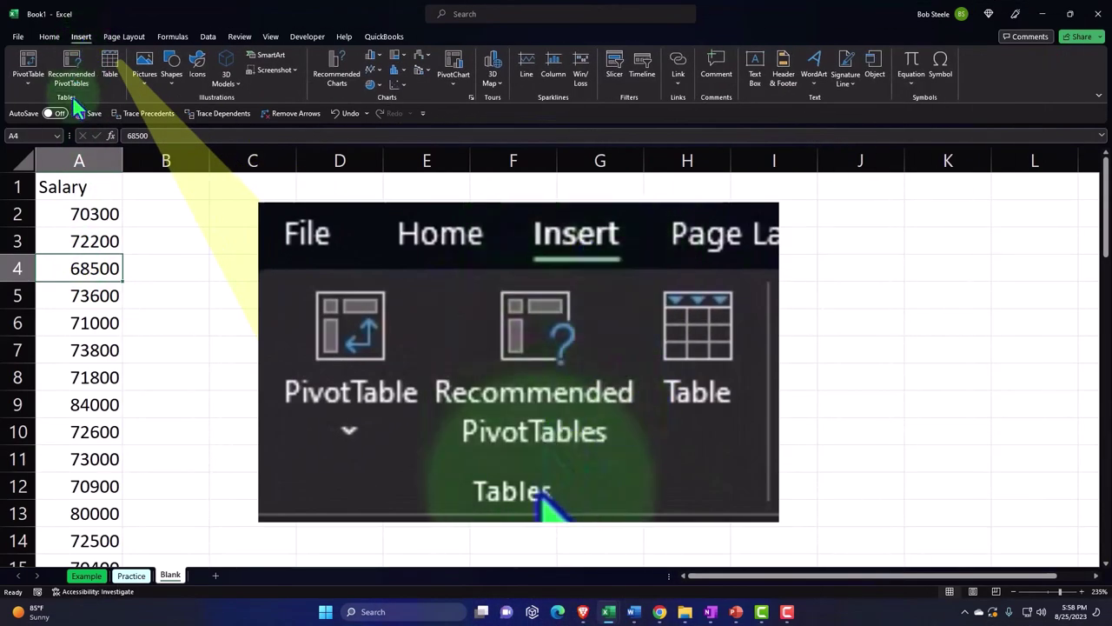
pyautogui.click(110, 61)
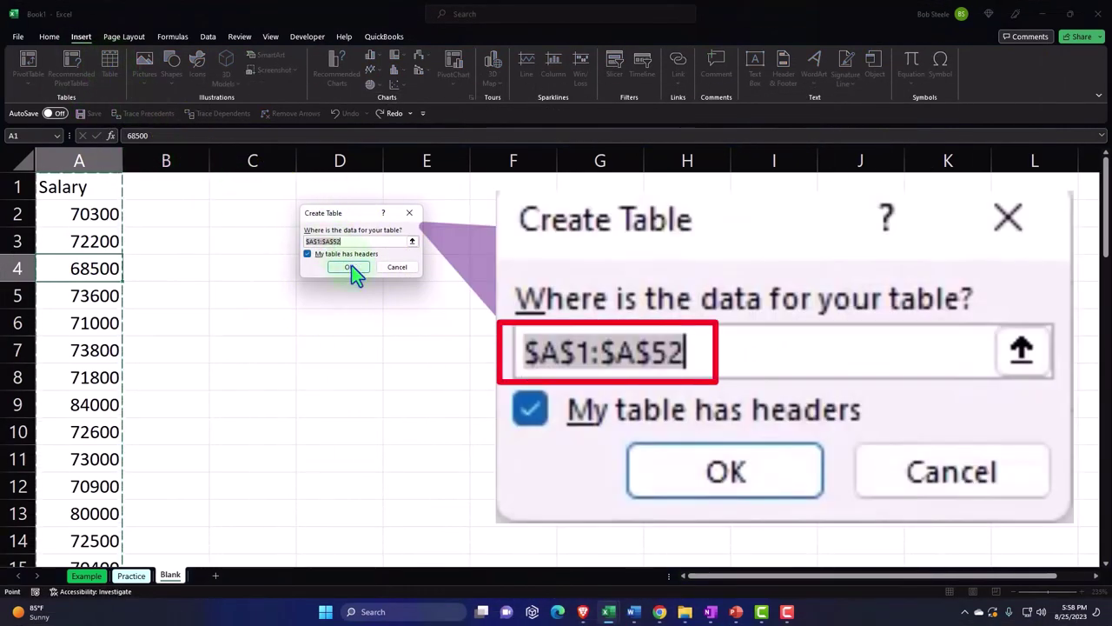
pyautogui.click(350, 268)
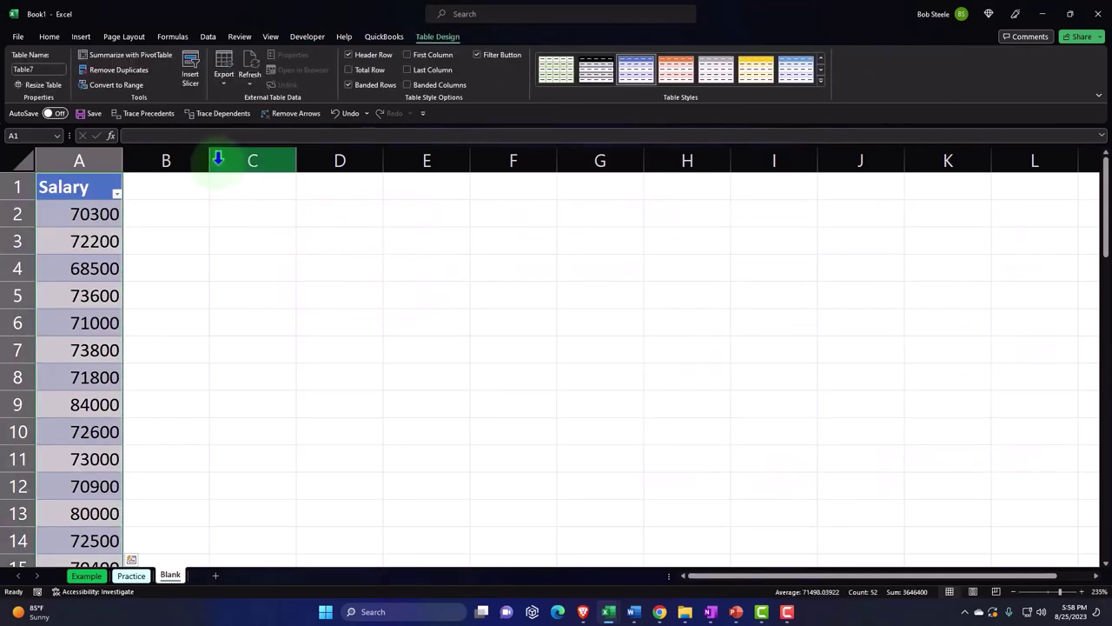
# Narrow column B to a thin spacer beside the Salary table and select cell C2
pyautogui.moveTo(212, 155); pyautogui.dragTo(145, 158)
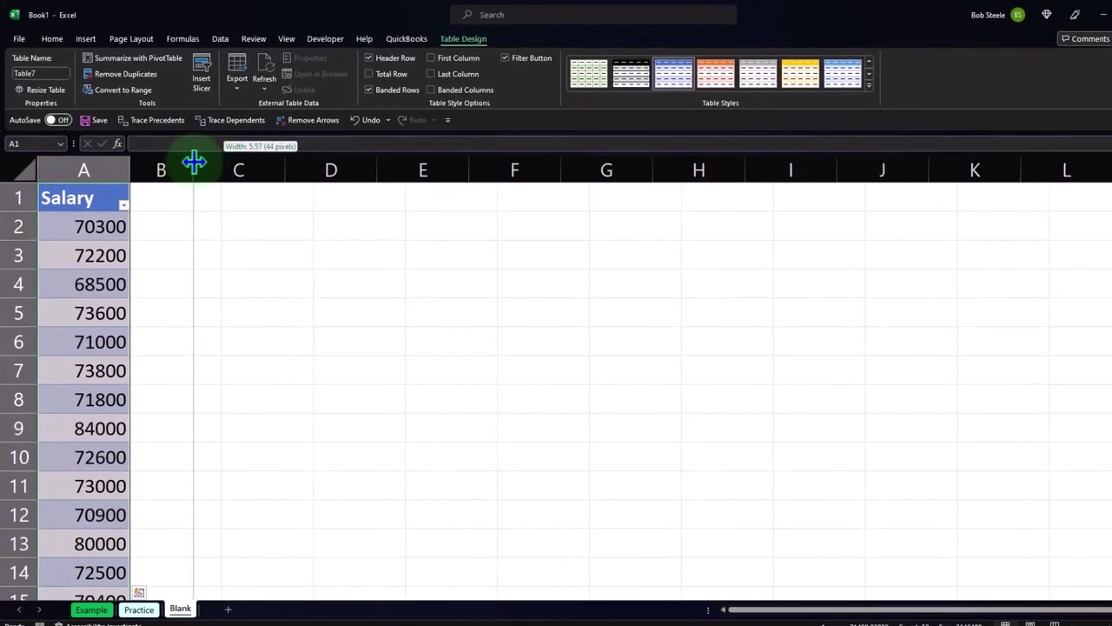
pyautogui.click(178, 200)
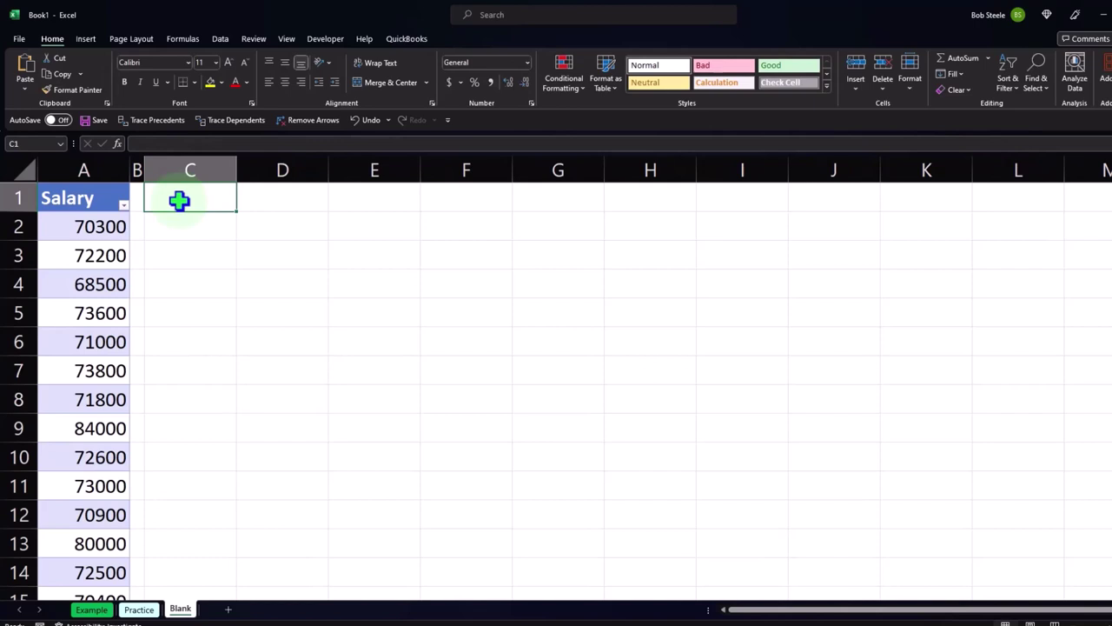
pyautogui.press('Return')
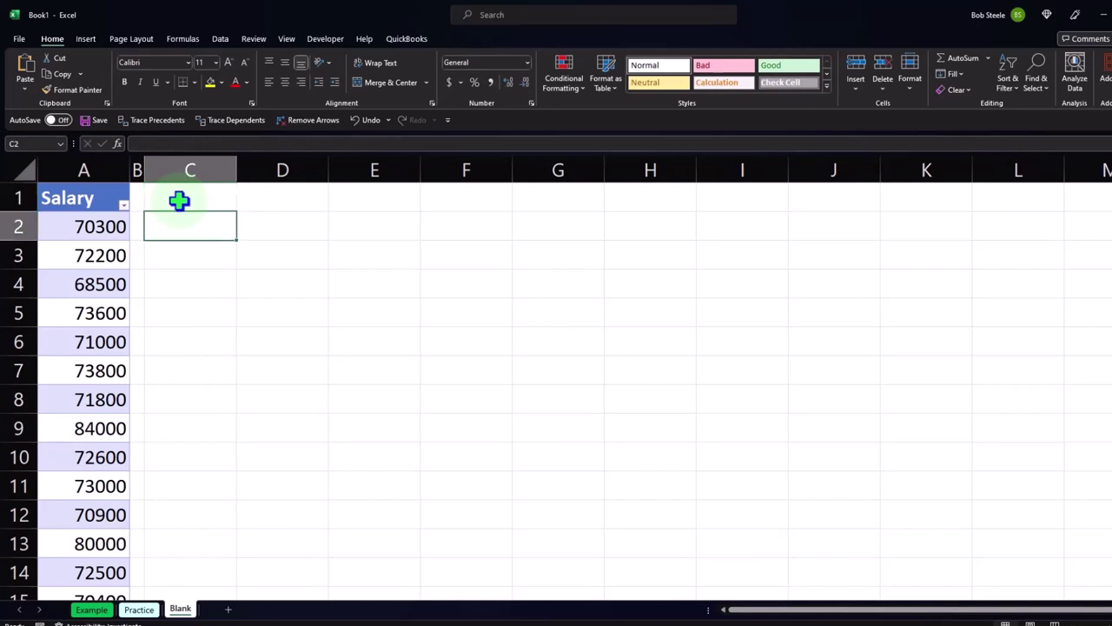
# Sort the Salary table from smallest to largest, and re-sort it from largest to smallest
pyautogui.click(124, 206)
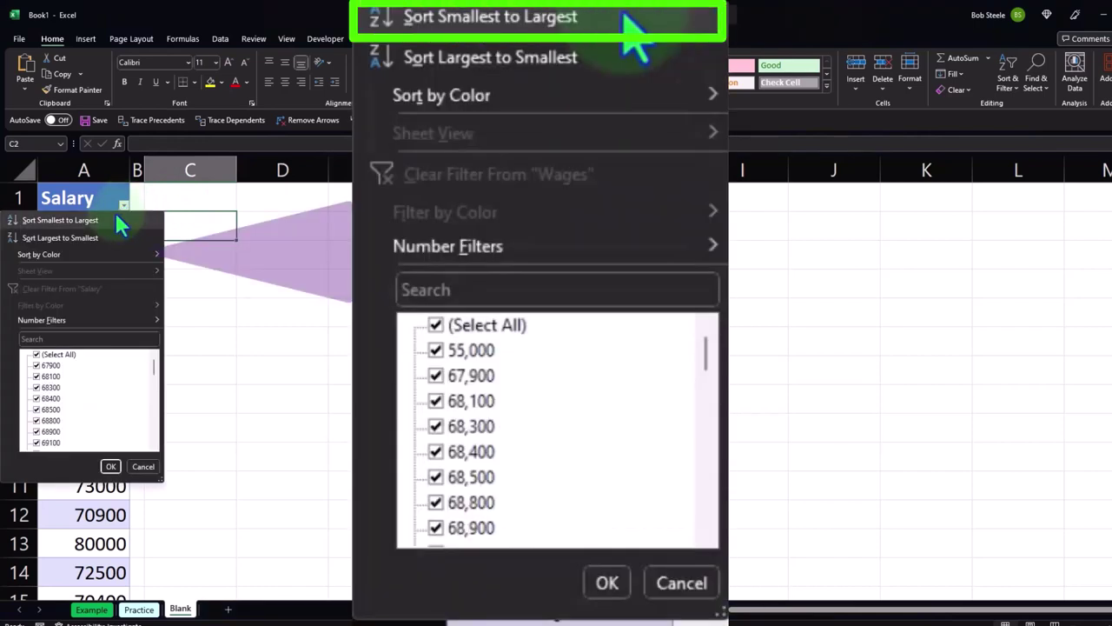
pyautogui.click(122, 222)
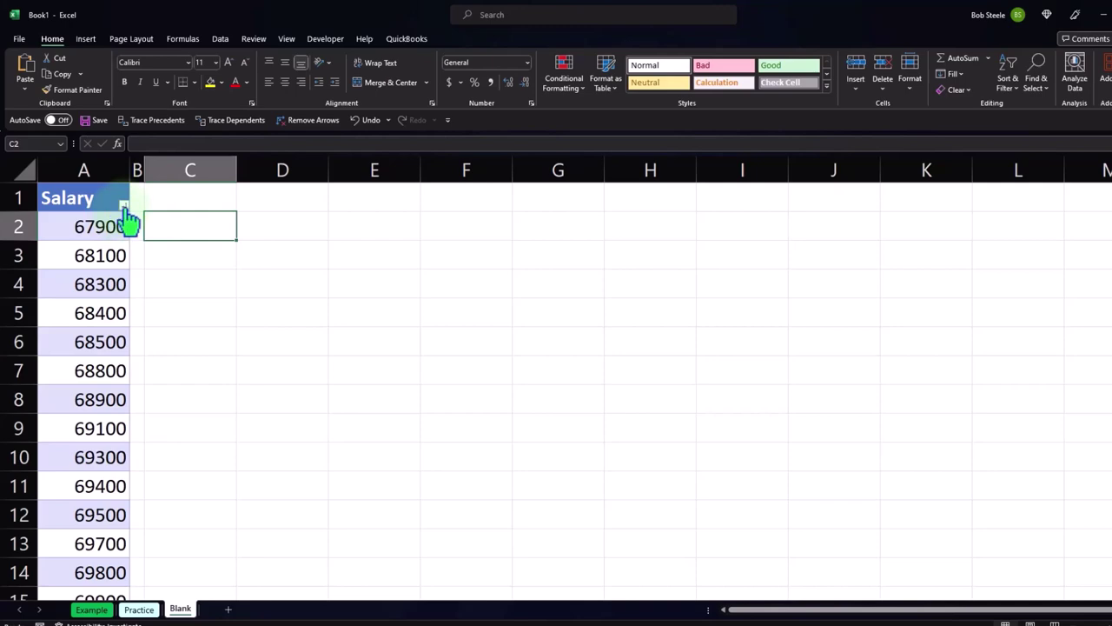
pyautogui.click(124, 206)
pyautogui.click(107, 238)
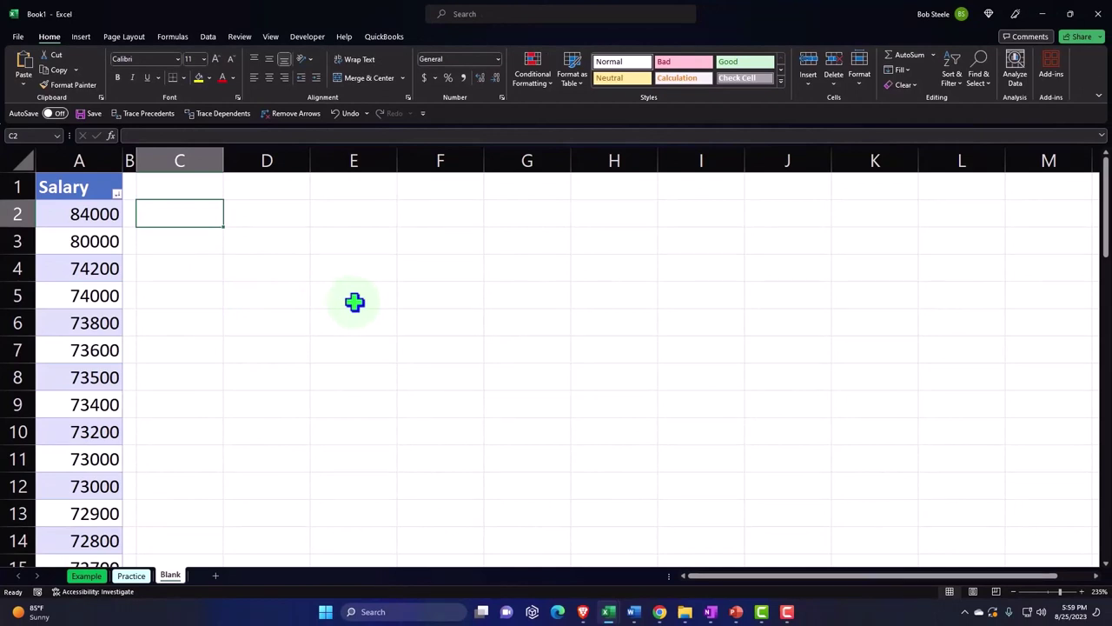
# Enter the label "Mean Average" in cell C2
pyautogui.write('Mean')
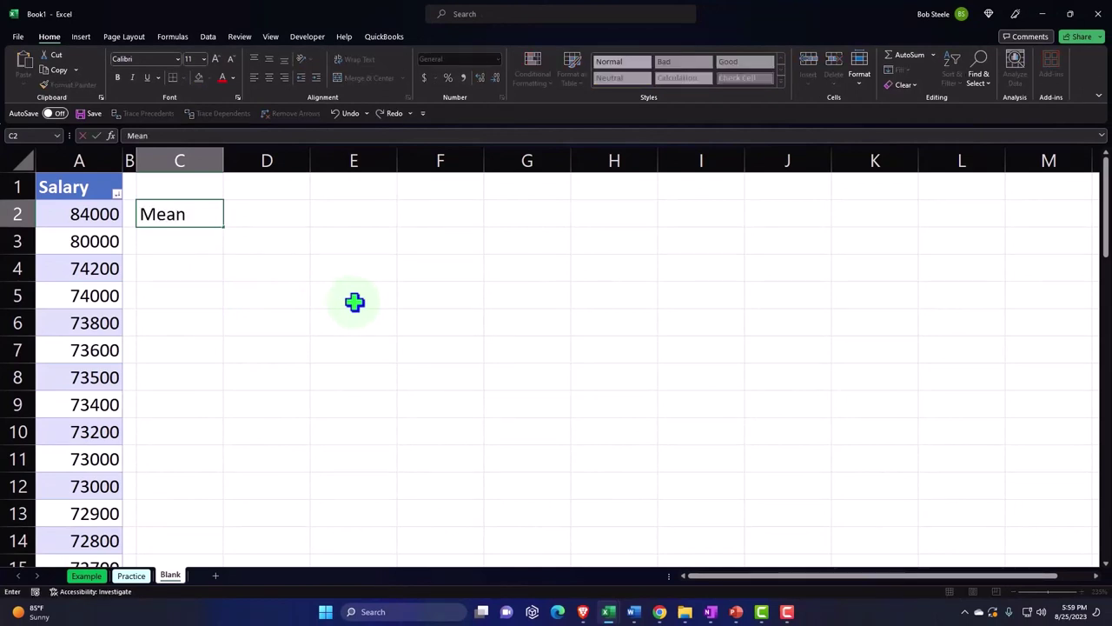
pyautogui.write(' Average')
pyautogui.press('Return')
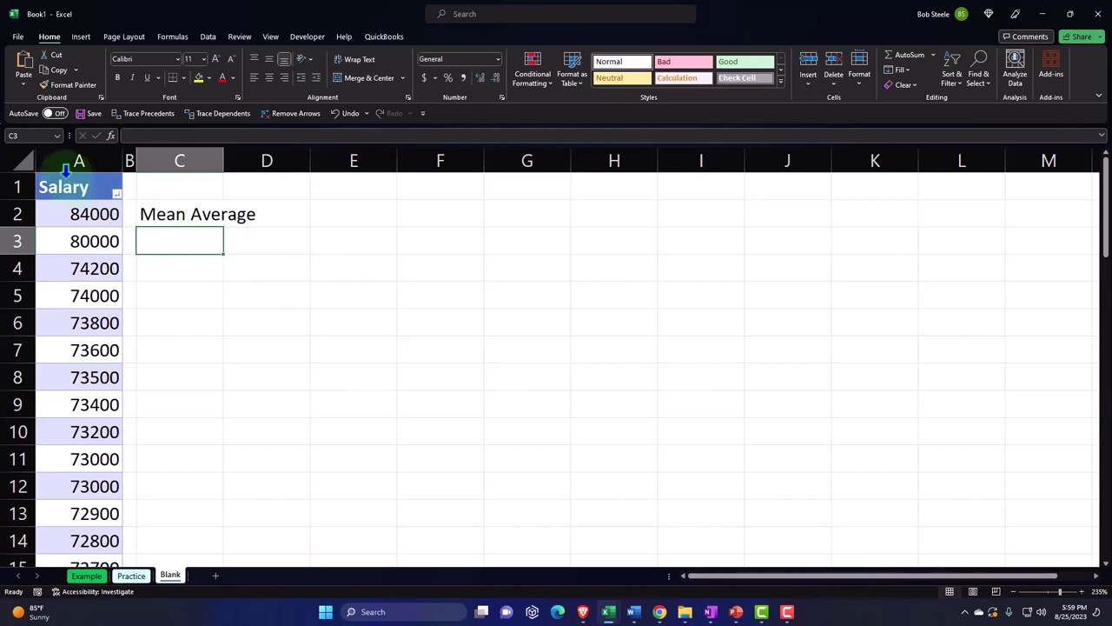
# Format the whole sheet as Currency with no symbol, zero decimal places and negative numbers in red parentheses
pyautogui.click(22, 160)
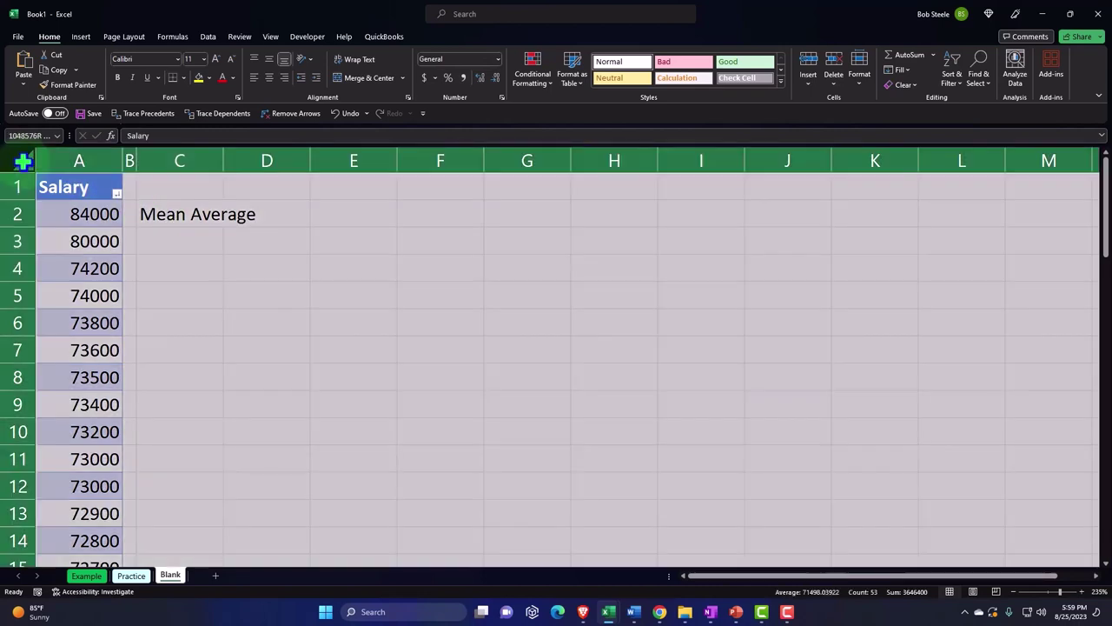
pyautogui.rightClick(349, 283)
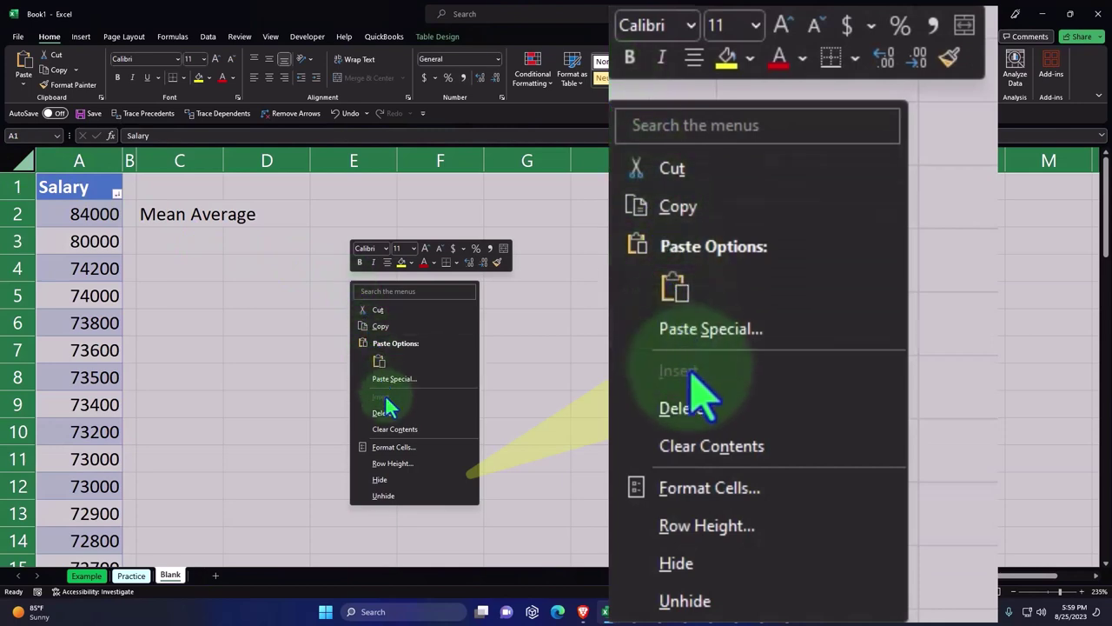
pyautogui.click(393, 447)
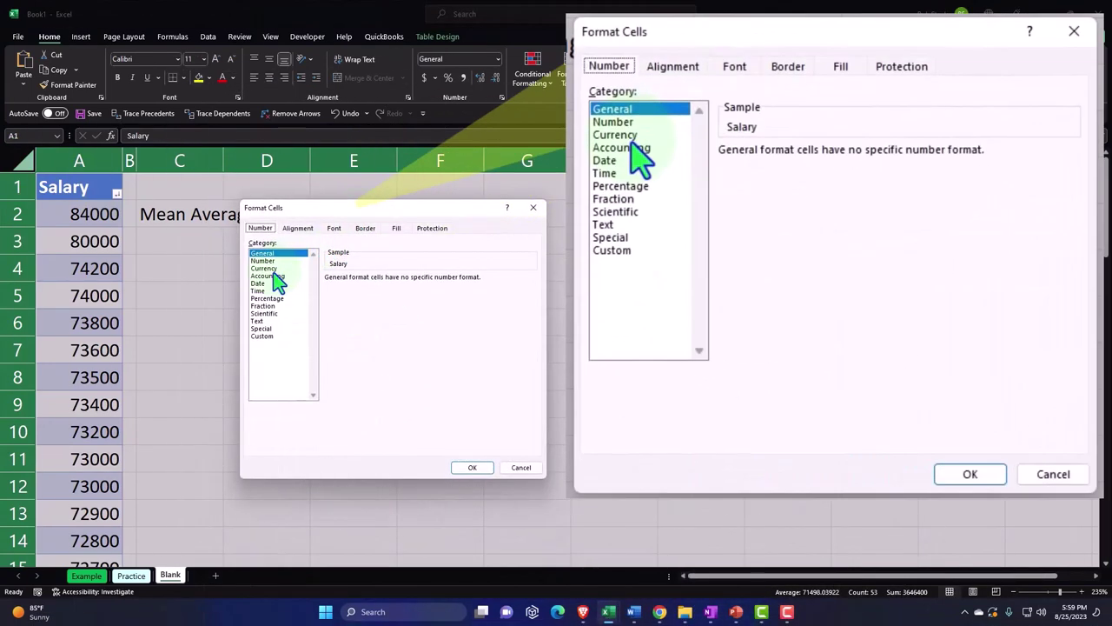
pyautogui.click(271, 269)
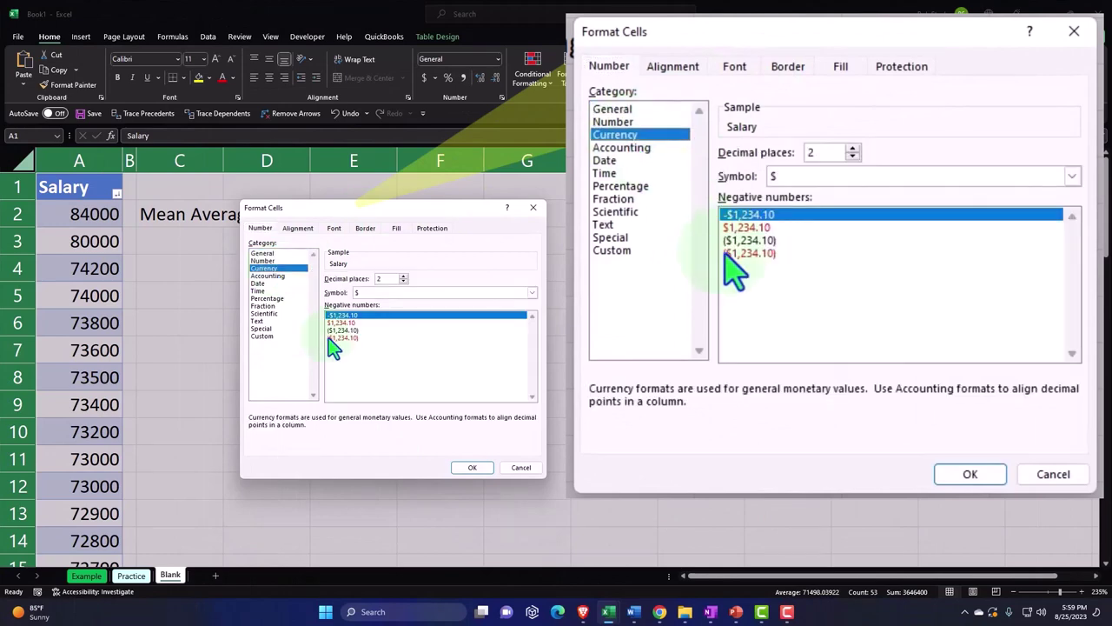
pyautogui.click(339, 338)
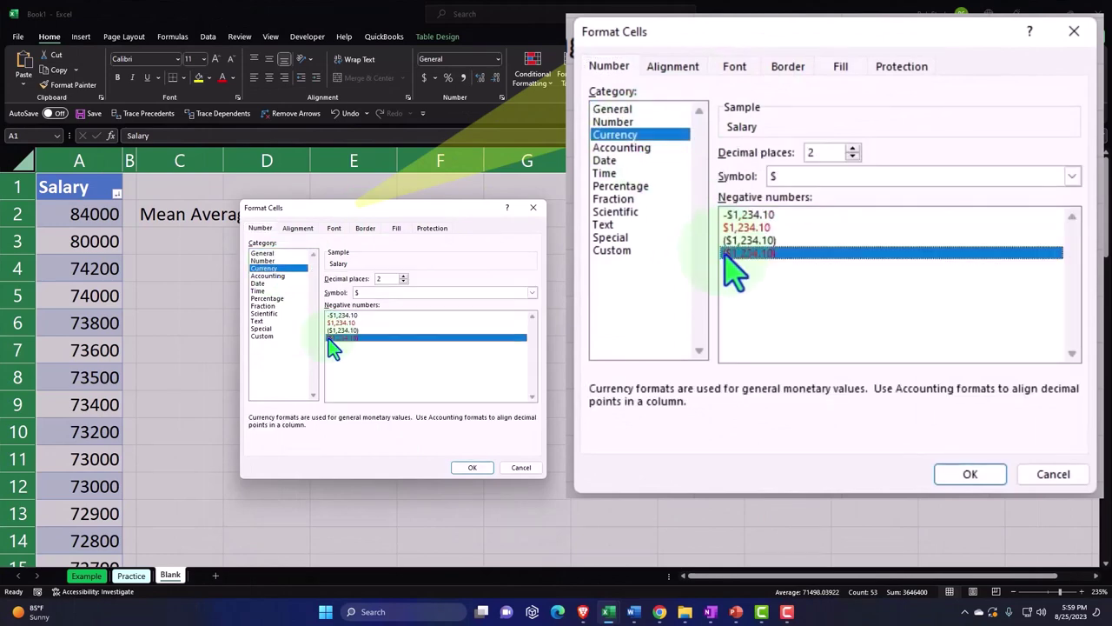
pyautogui.click(532, 293)
pyautogui.click(521, 302)
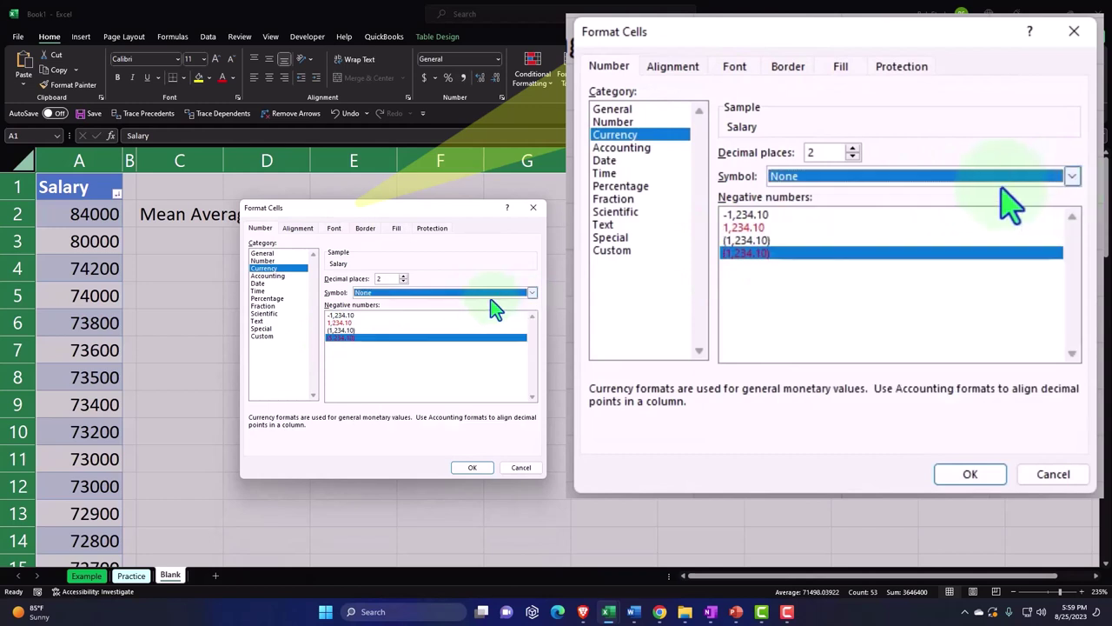
pyautogui.click(403, 282)
pyautogui.click(403, 281)
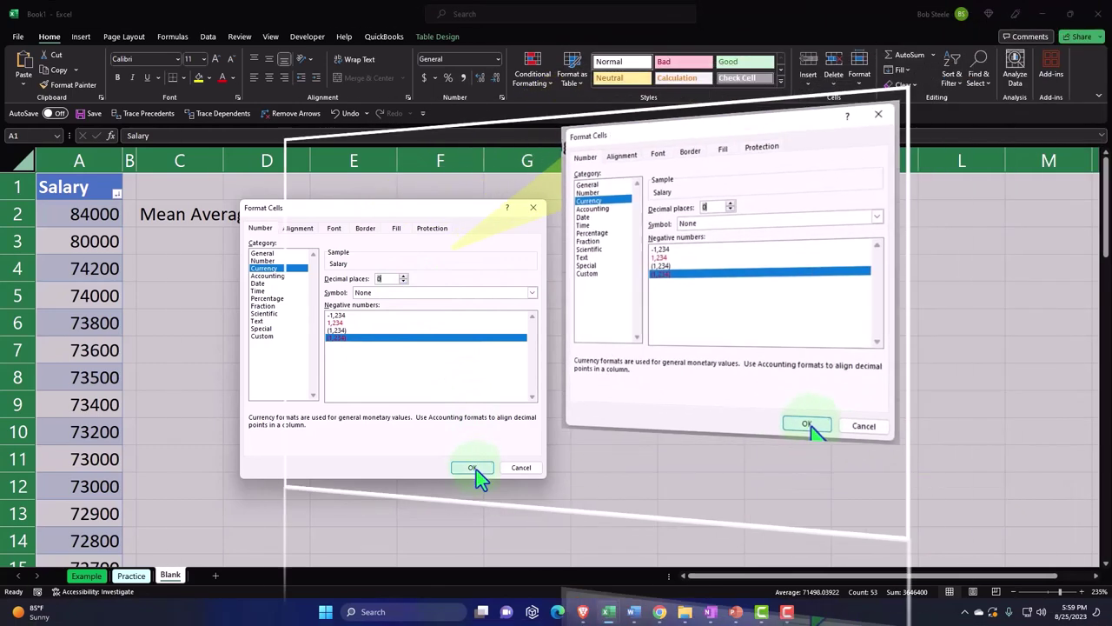
pyautogui.click(474, 468)
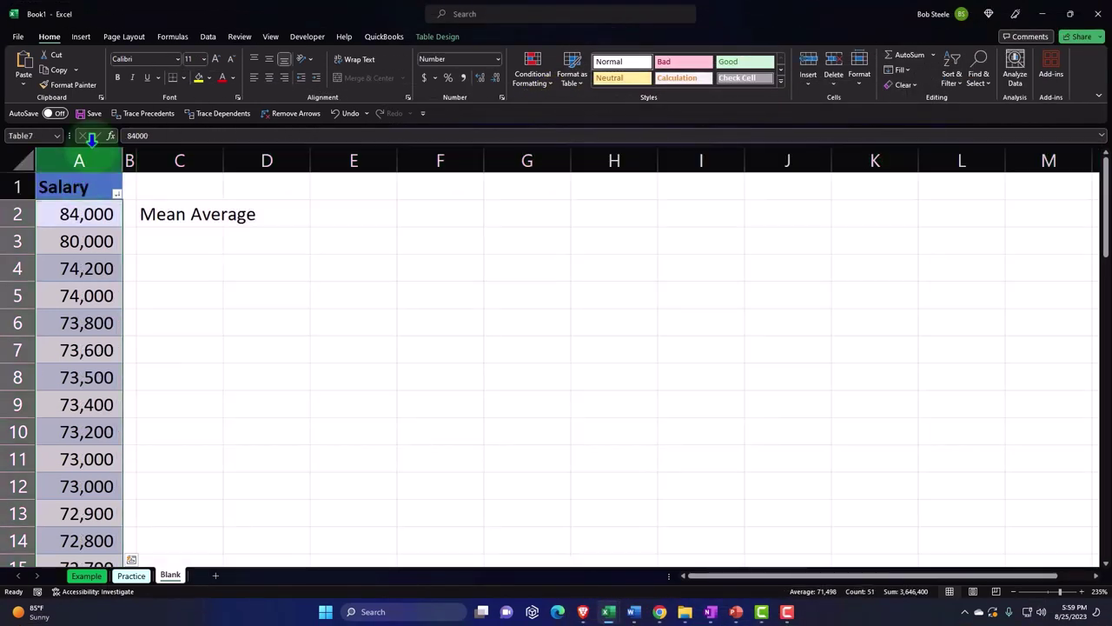
pyautogui.click(232, 77)
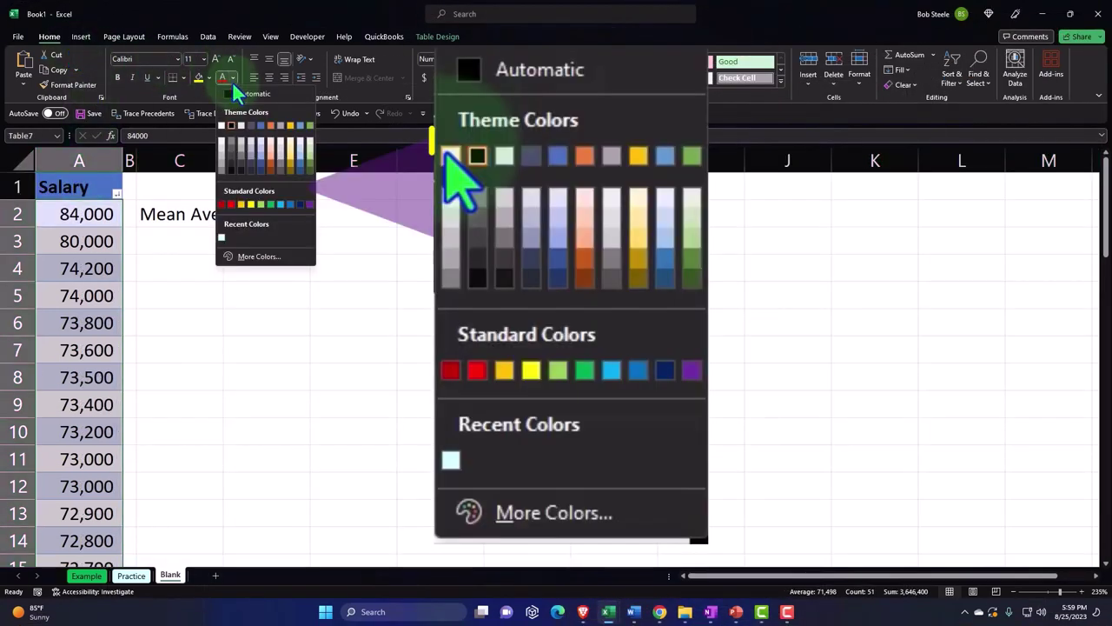
pyautogui.click(222, 127)
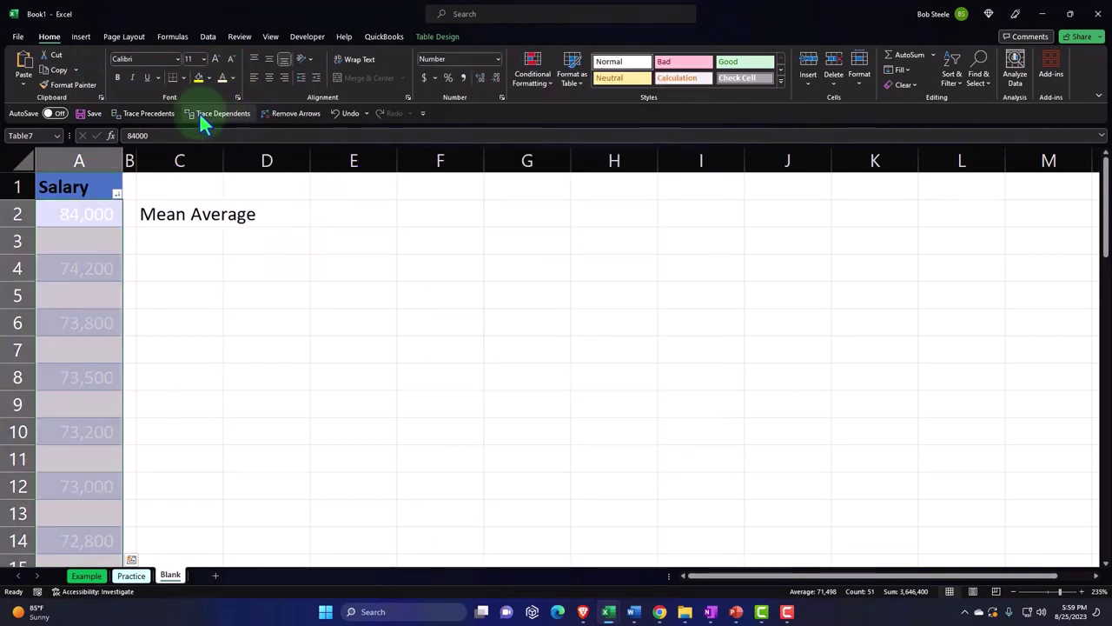
pyautogui.click(336, 111)
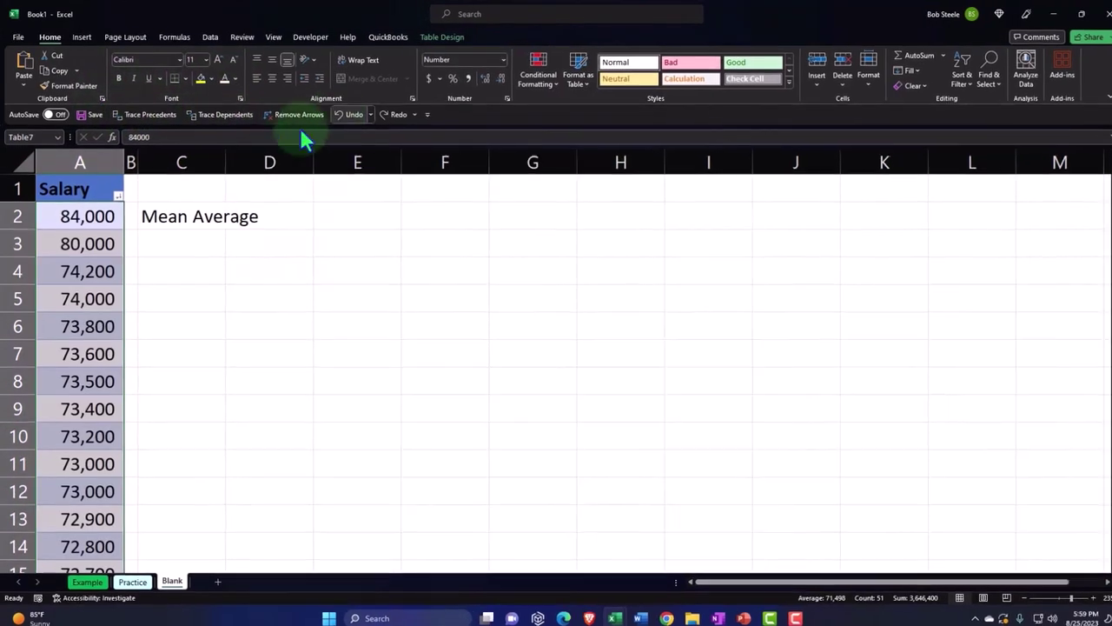
# Set the font color of the Salary header in A1 to white
pyautogui.click(105, 186)
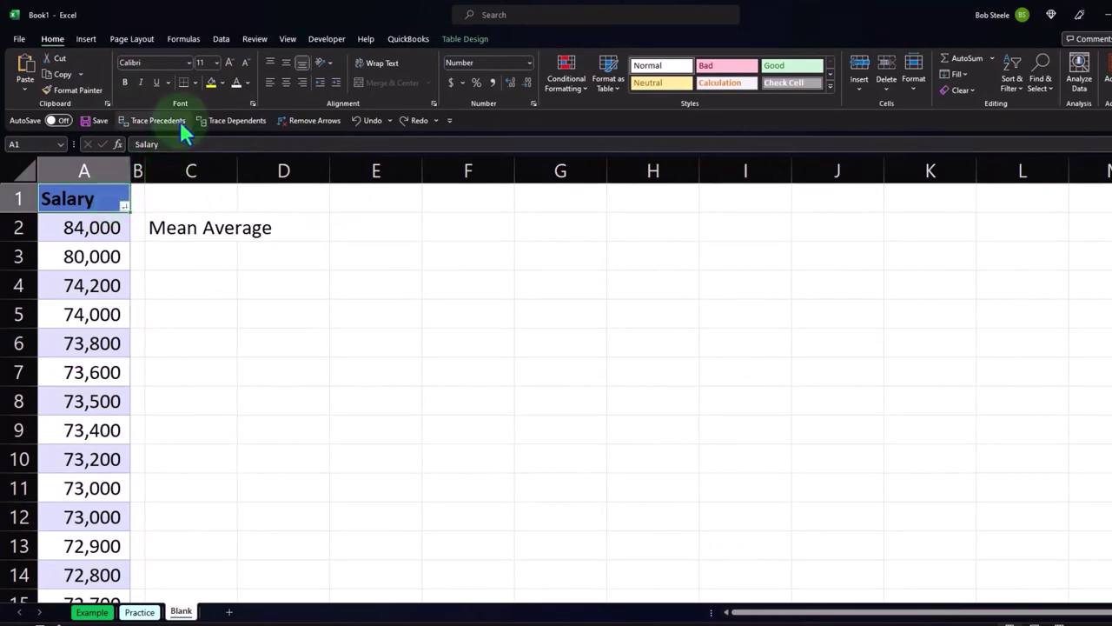
pyautogui.click(236, 84)
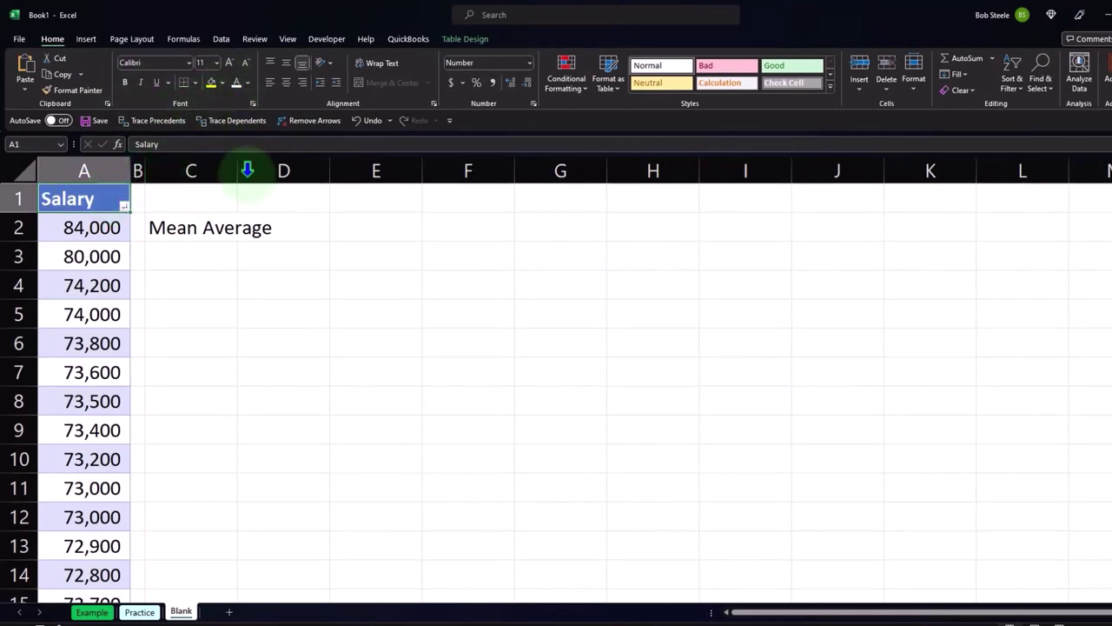
# Make the whole sheet bold and widen column C to fit the "Mean Average" label
pyautogui.click(24, 170)
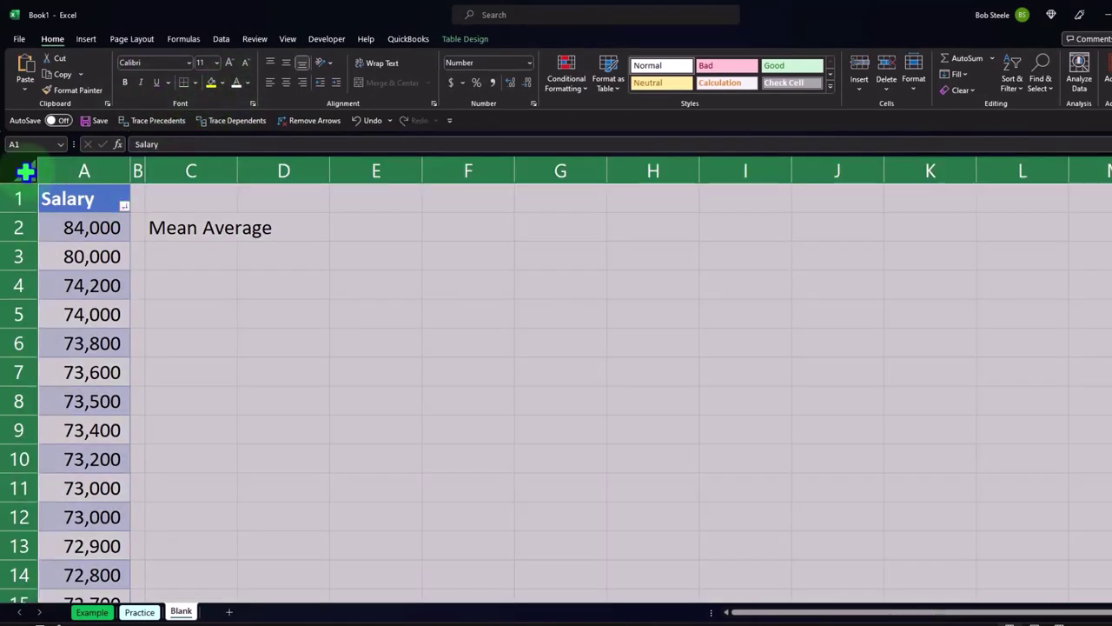
pyautogui.click(124, 82)
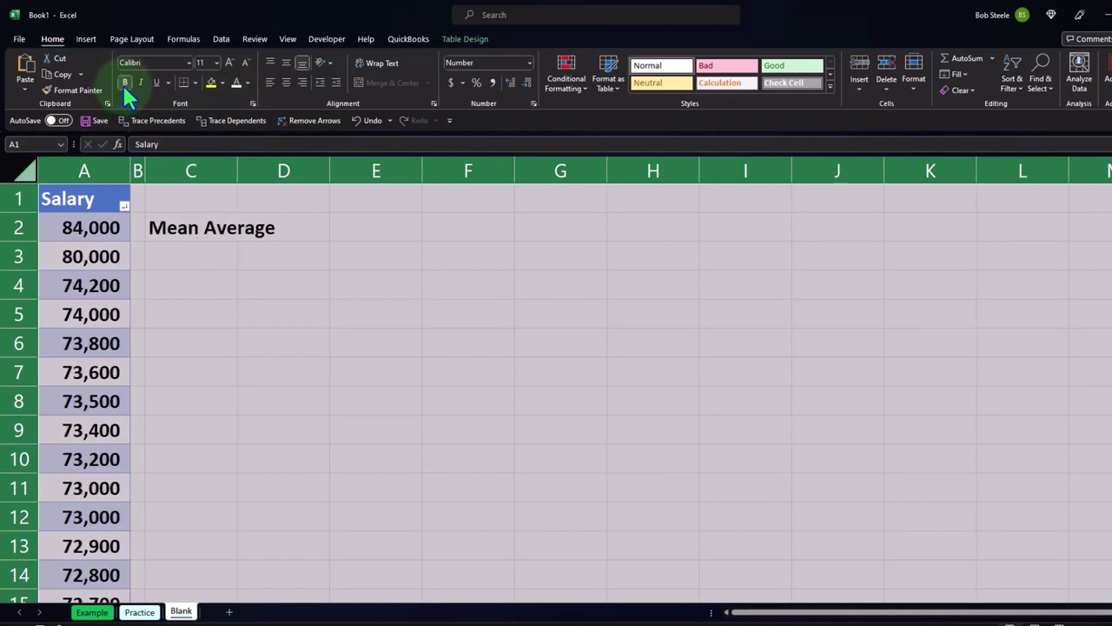
pyautogui.click(279, 257)
pyautogui.moveTo(237, 167); pyautogui.dragTo(304, 160)
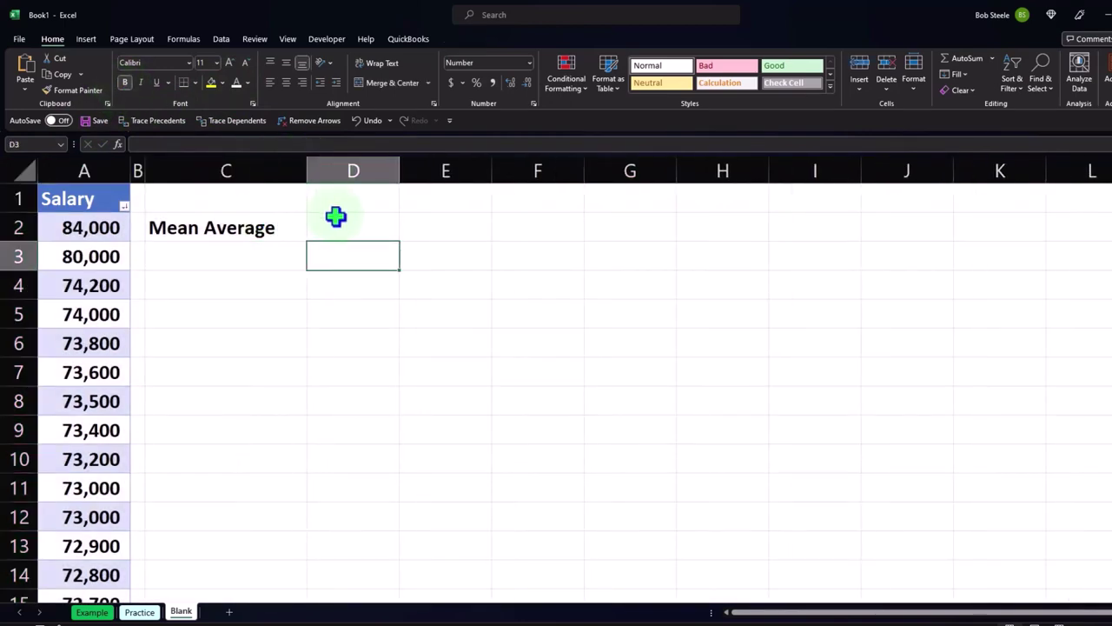
# Enter the labels Min, Q1, Median, Q3 and Max in cells C3 to C7
pyautogui.press('Left')
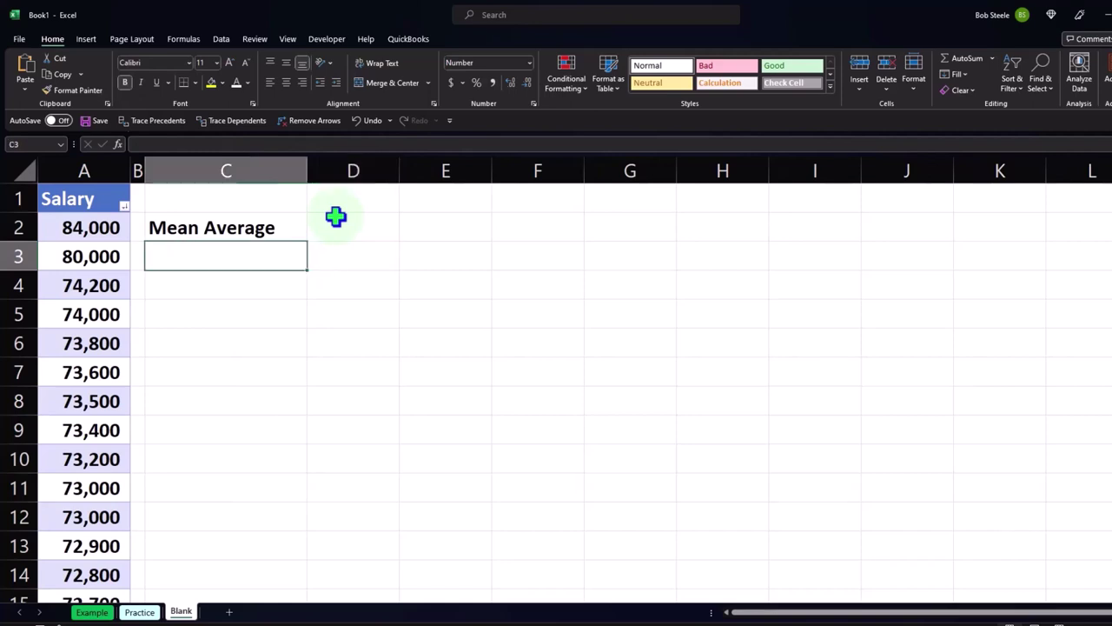
pyautogui.write('Min')
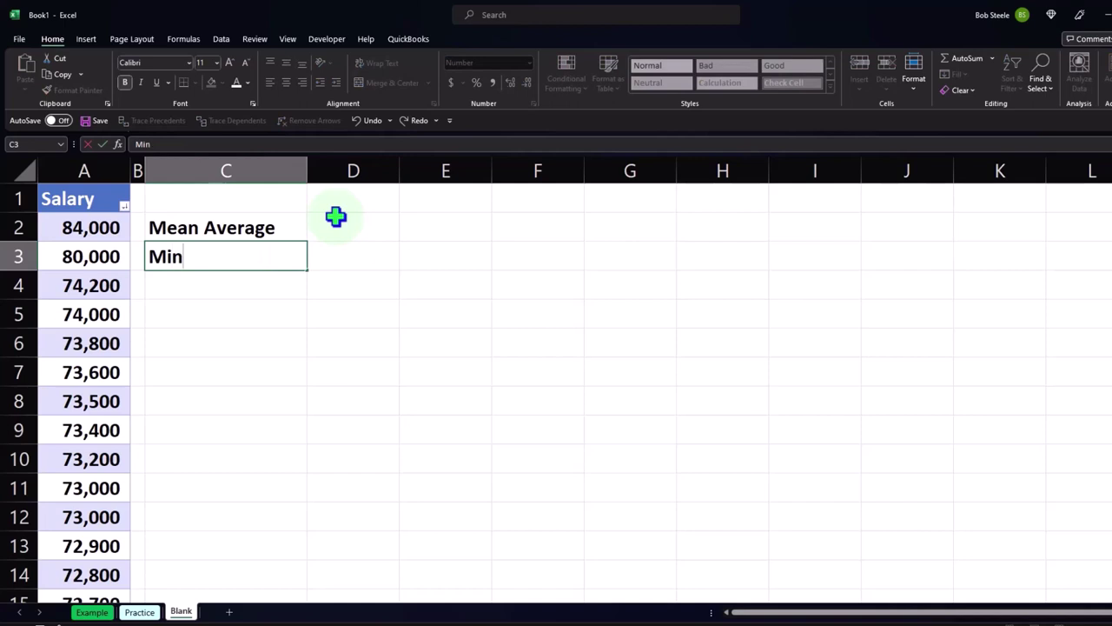
pyautogui.press('Return')
pyautogui.write('q')
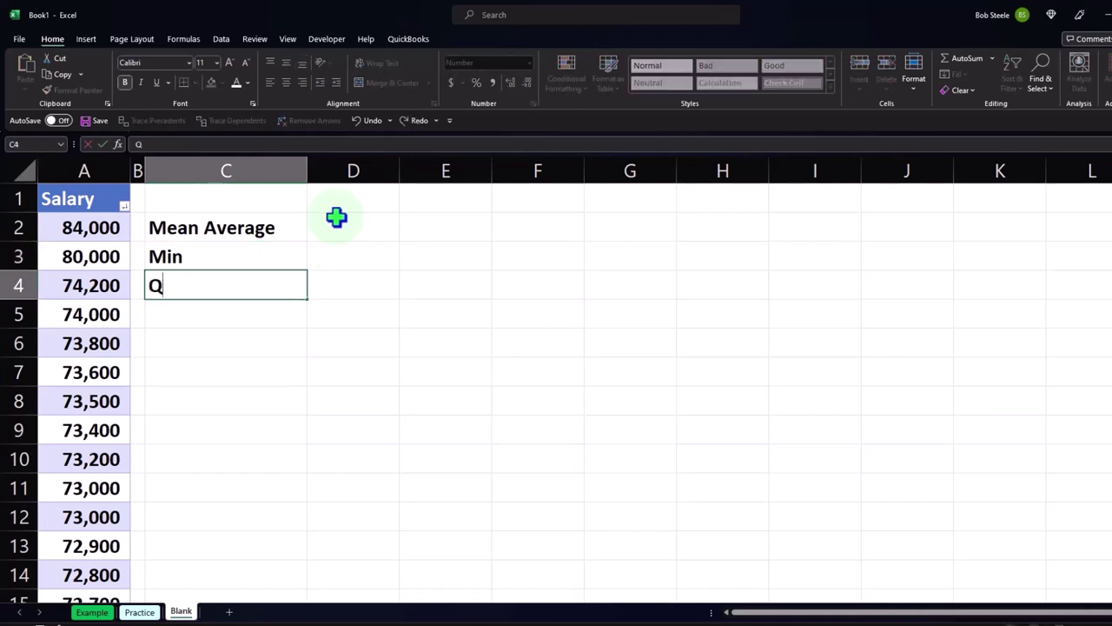
pyautogui.write('1')
pyautogui.press('Return')
pyautogui.write('Medi')
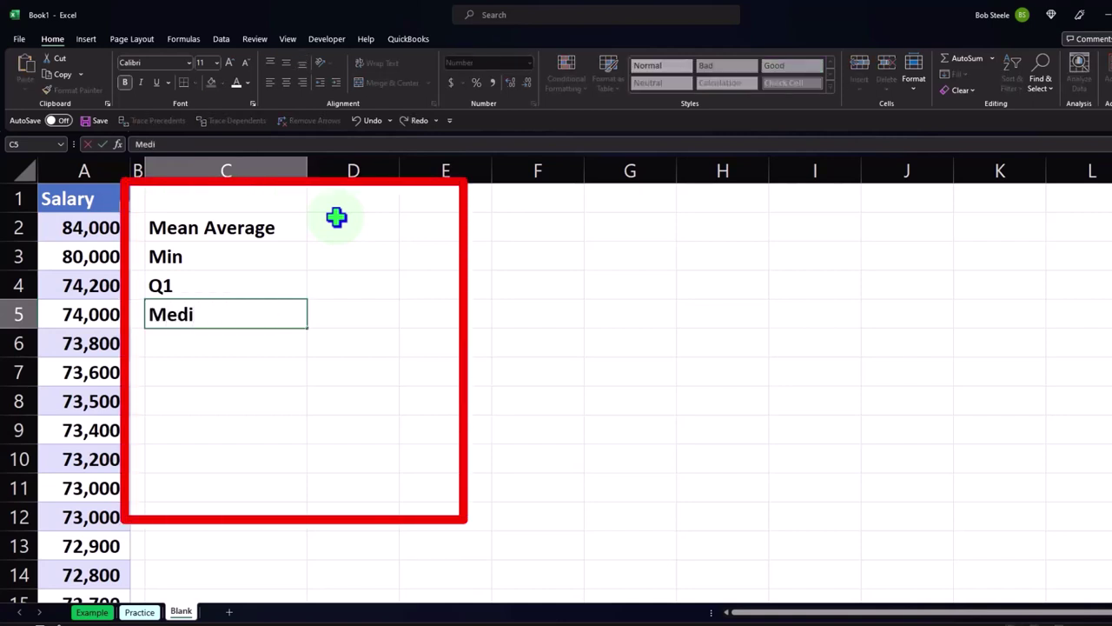
pyautogui.write('an')
pyautogui.press('Return')
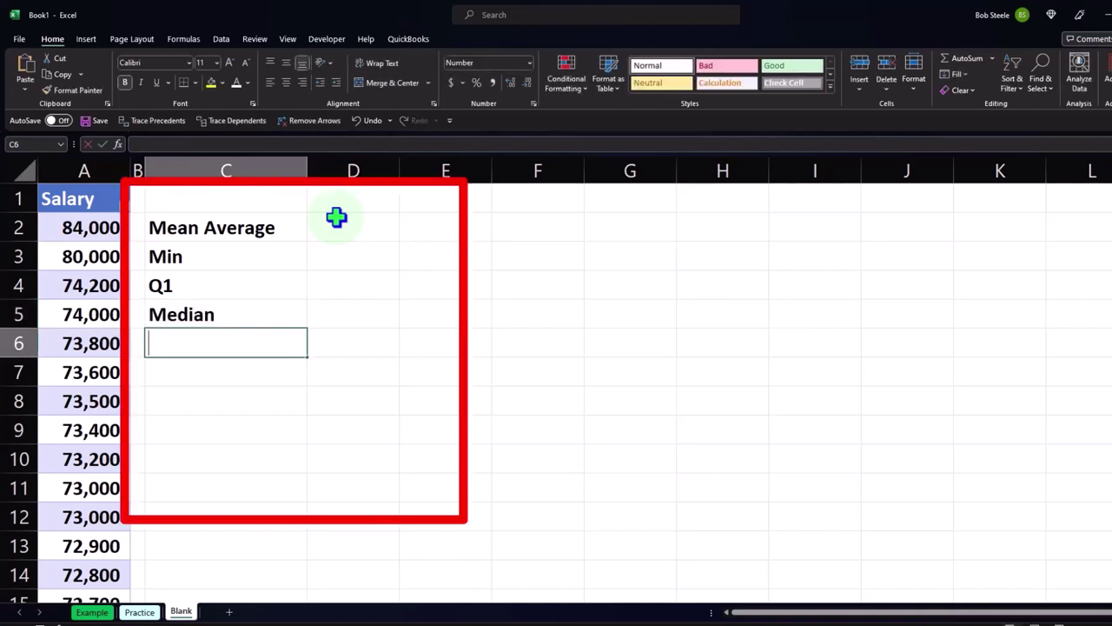
pyautogui.write('q3')
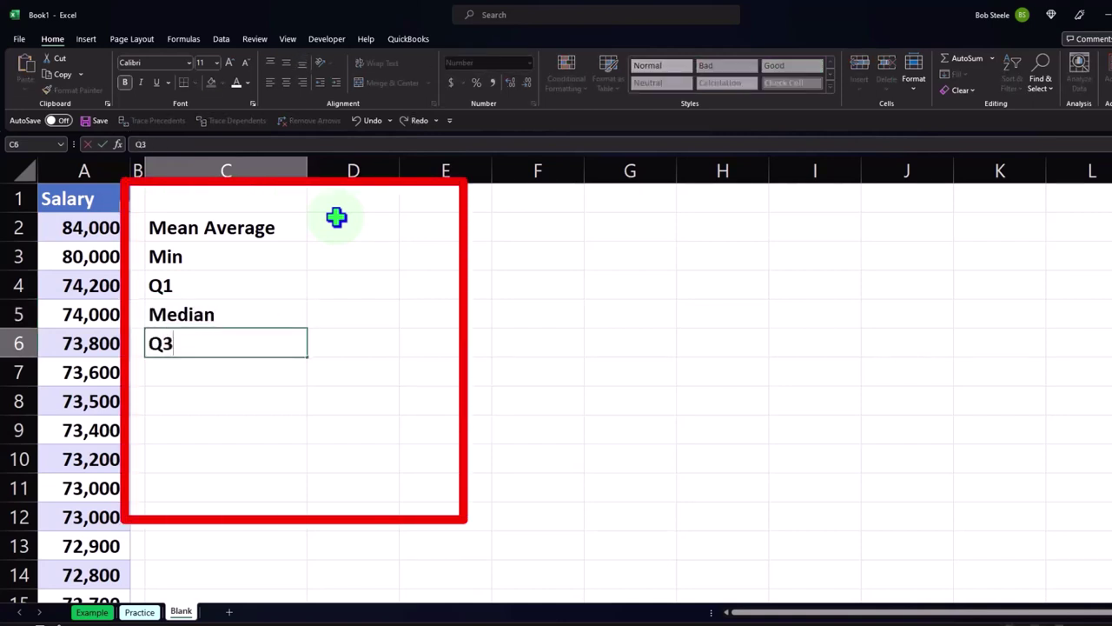
pyautogui.press('Return')
pyautogui.write('Max')
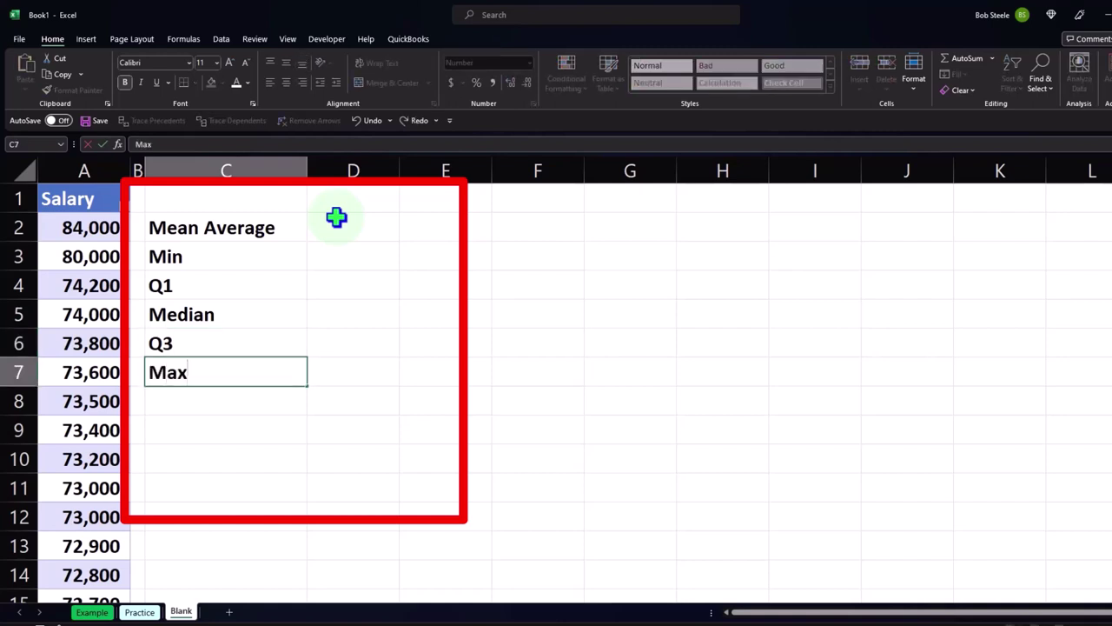
pyautogui.press('Return')
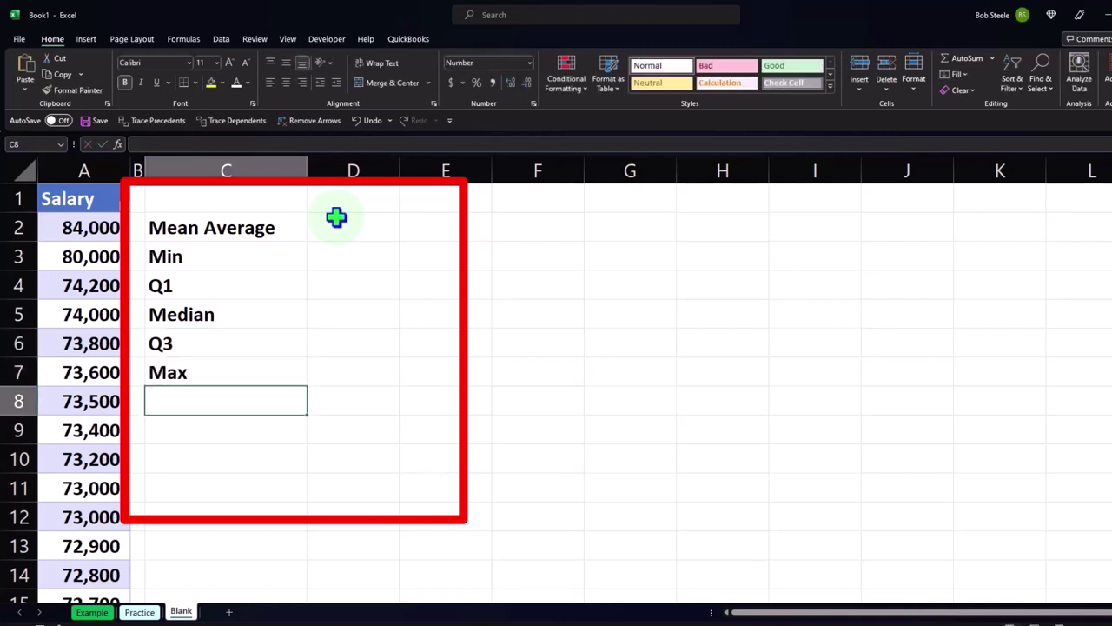
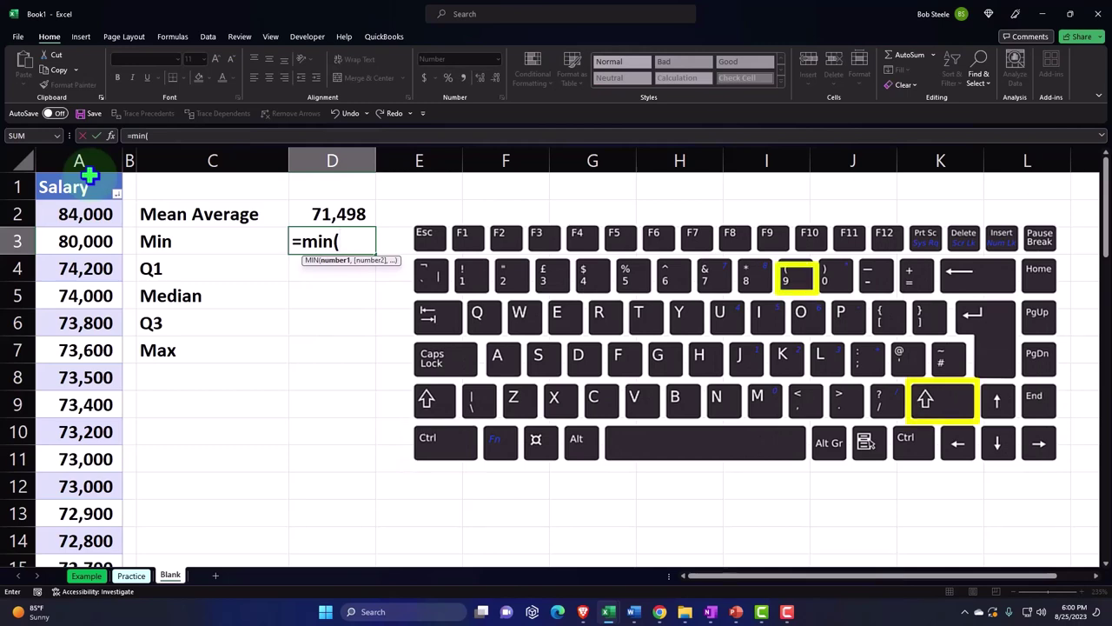
# Complete the MIN formula in D3 with the Salary column, and calculate the first quartile of Salary in D4 using QUARTILE.EXC with quart 1
pyautogui.click(89, 175)
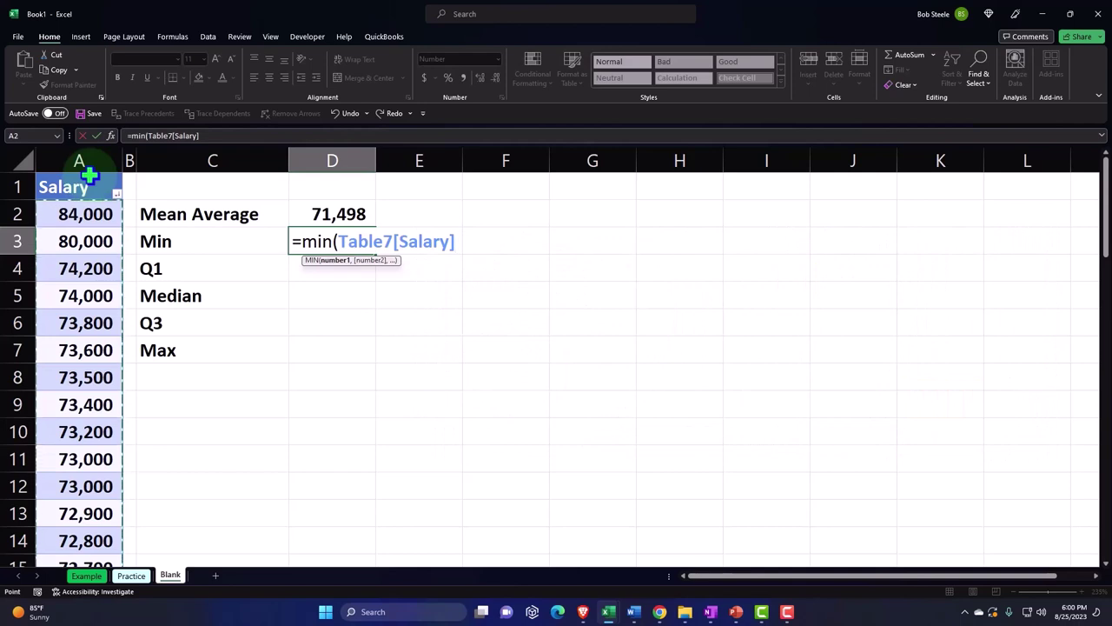
pyautogui.press('Return')
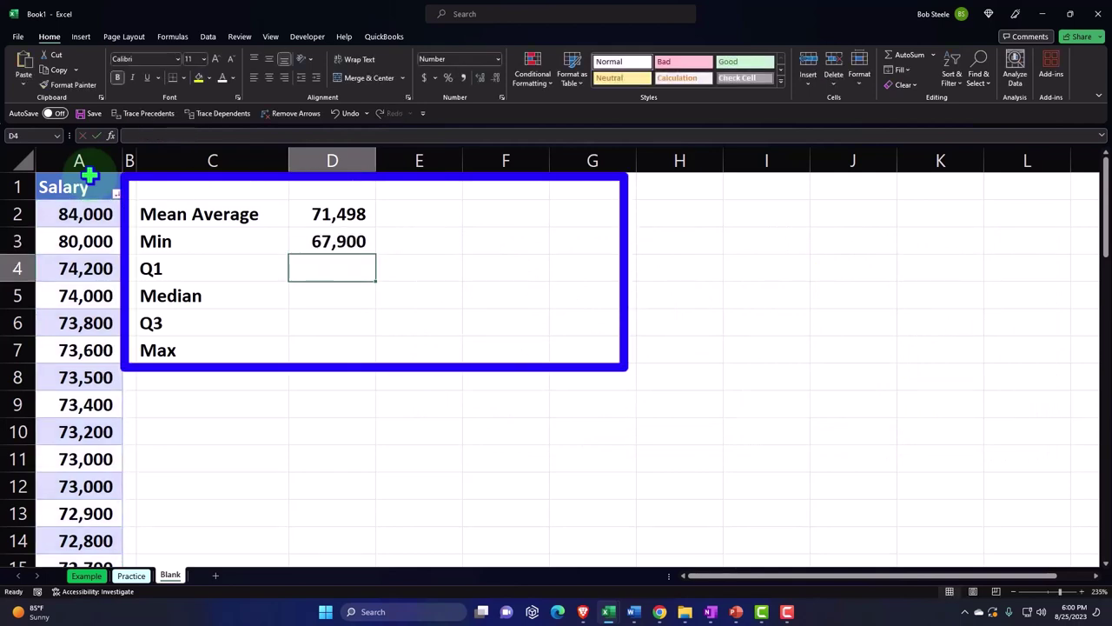
pyautogui.write('=e')
pyautogui.press('BackSpace')
pyautogui.write('q')
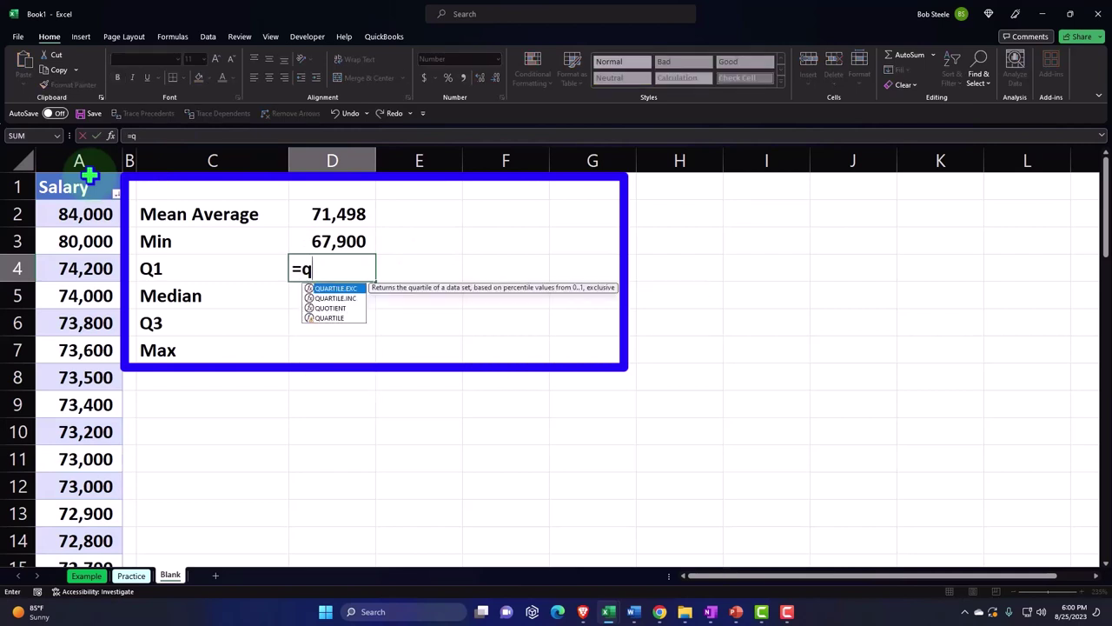
pyautogui.doubleClick(337, 293)
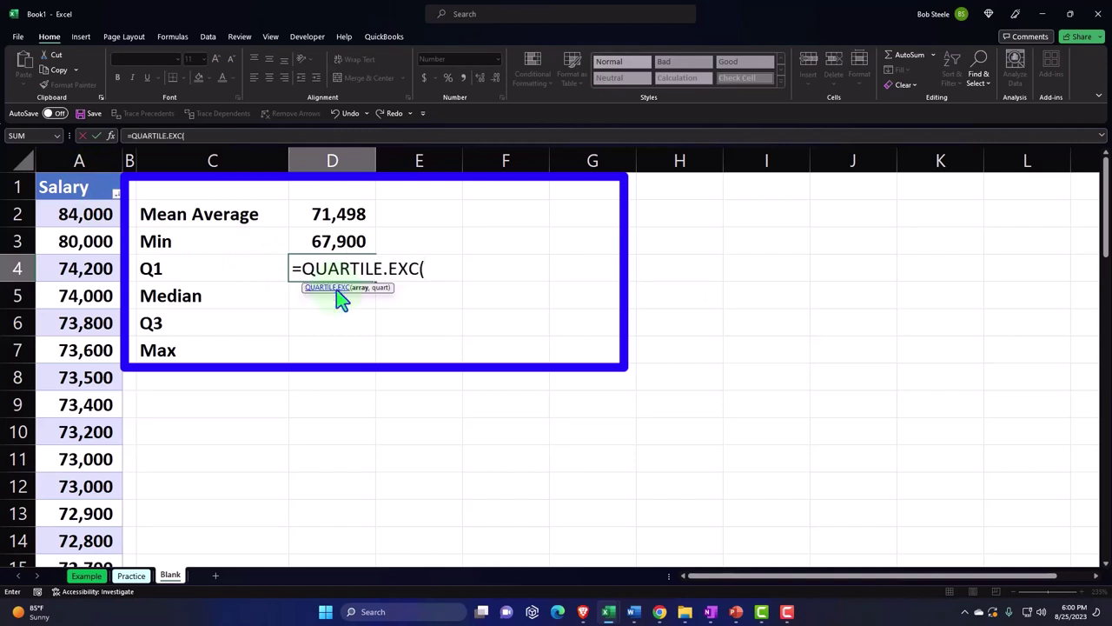
pyautogui.click(85, 180)
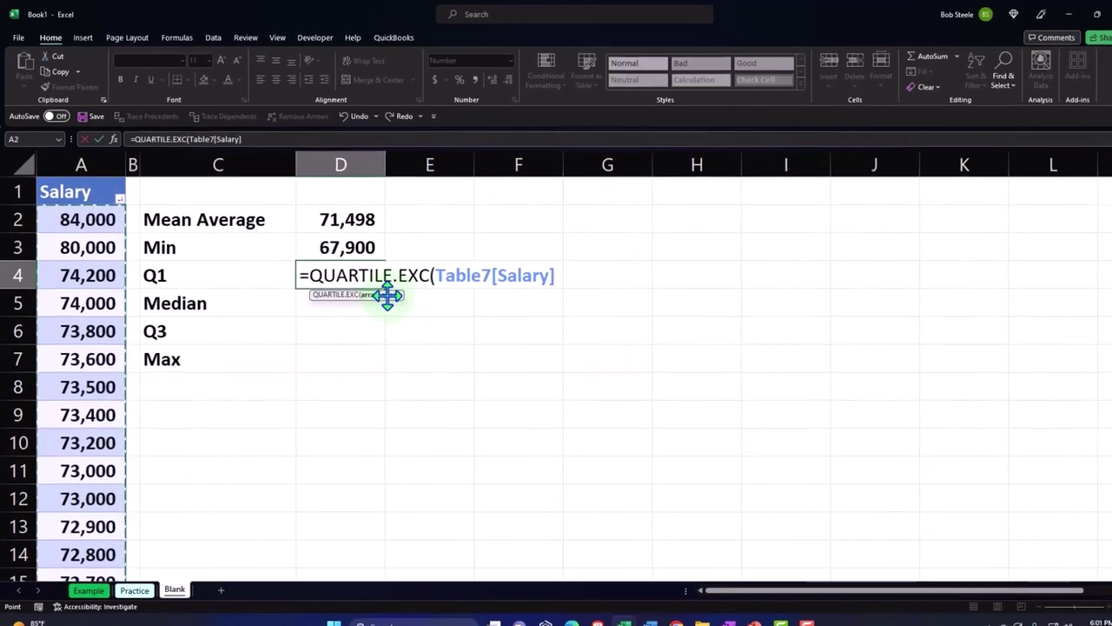
pyautogui.write(',')
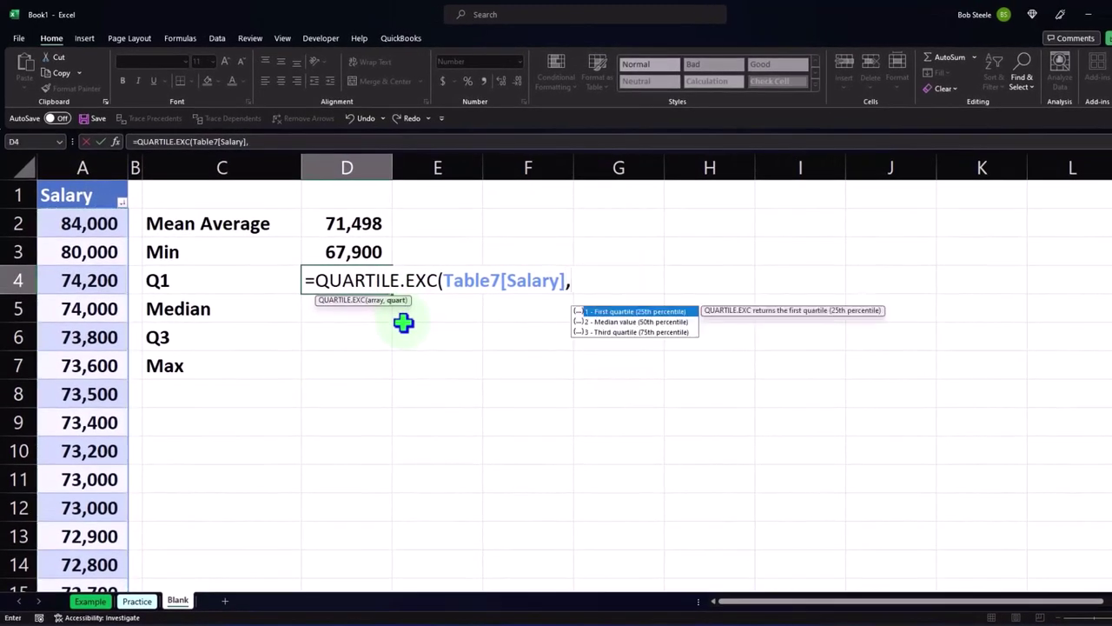
pyautogui.write('10')
pyautogui.press('BackSpace')
pyautogui.press('Return')
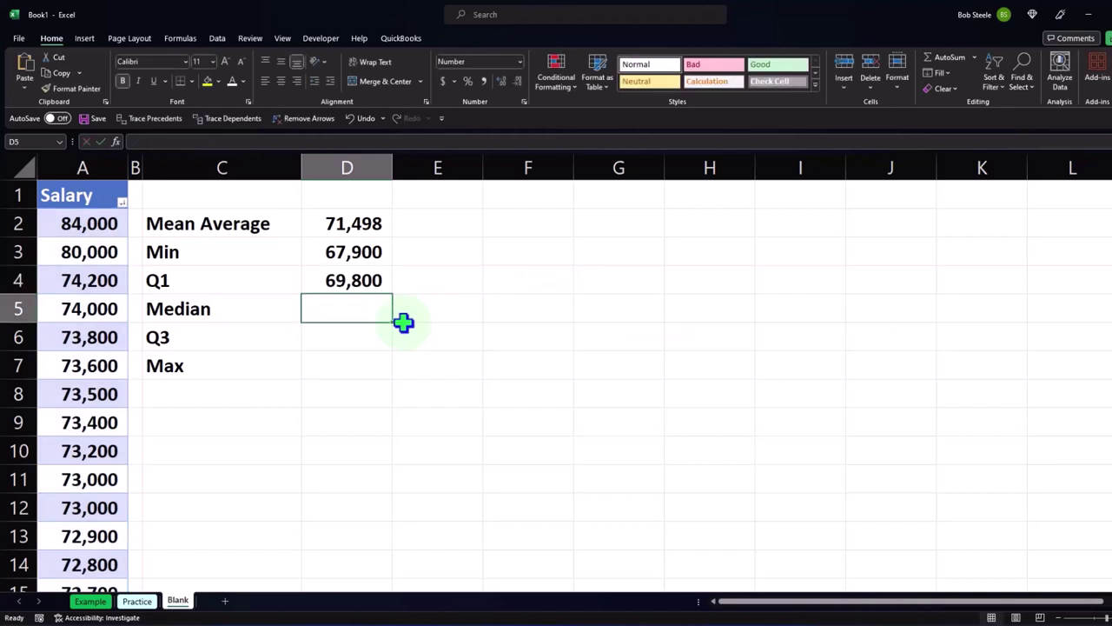
# Calculate the median of the Salary column in D5 with the MEDIAN function
pyautogui.write('=')
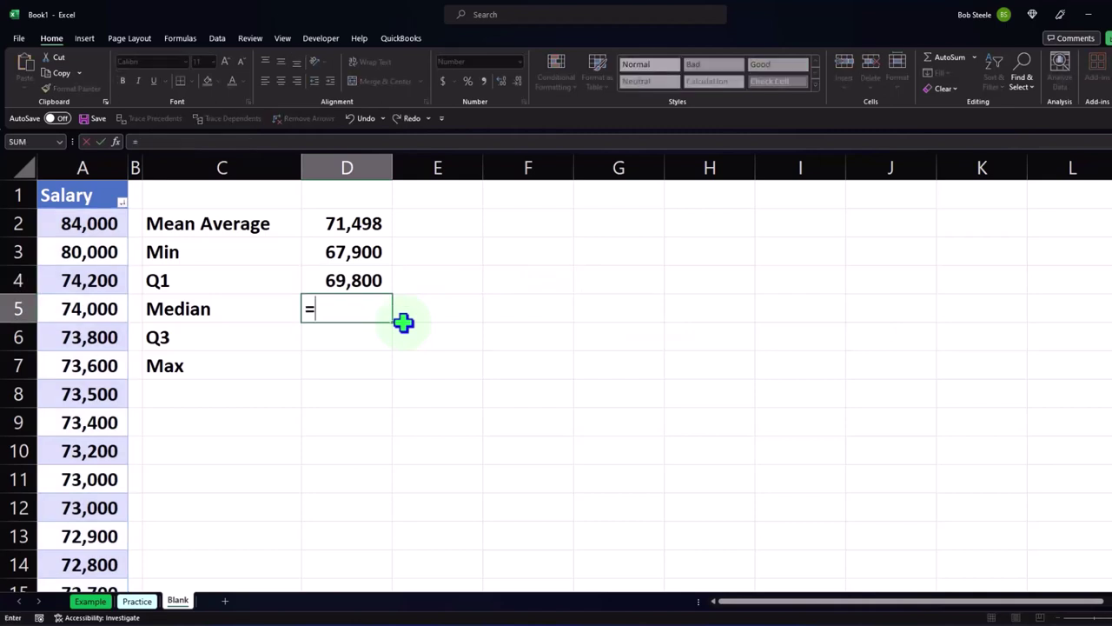
pyautogui.write('me')
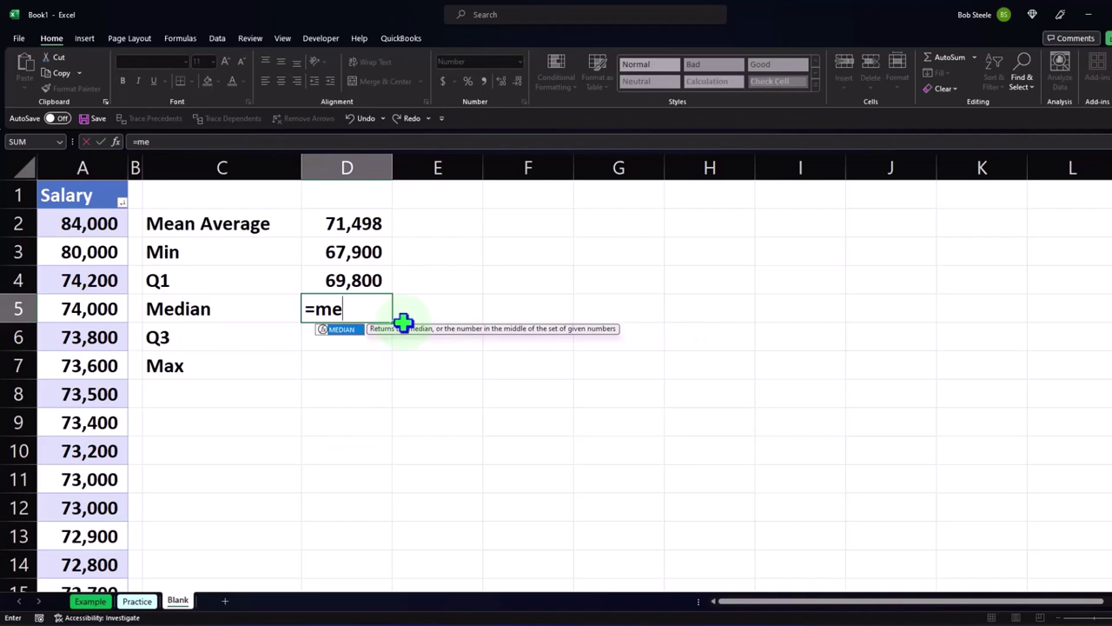
pyautogui.press('Tab')
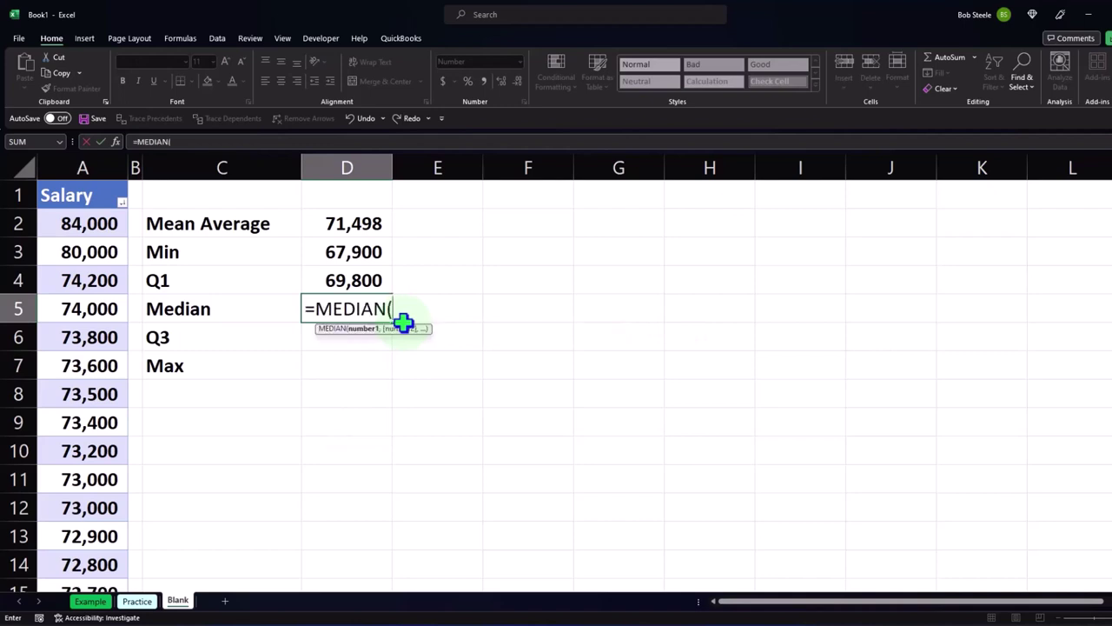
pyautogui.click(87, 179)
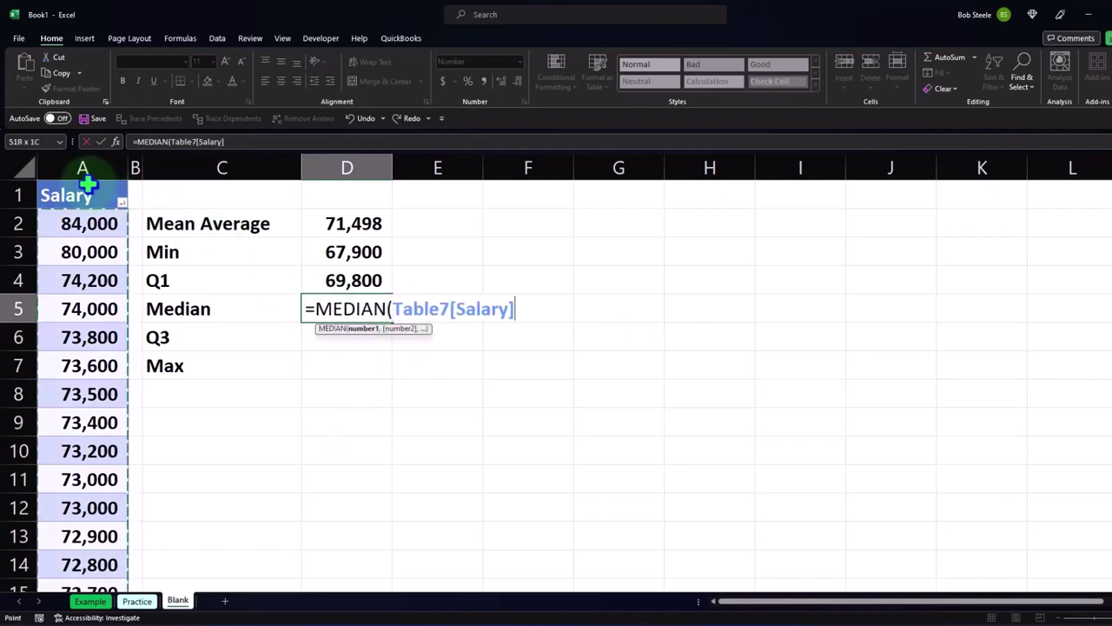
pyautogui.press('Return')
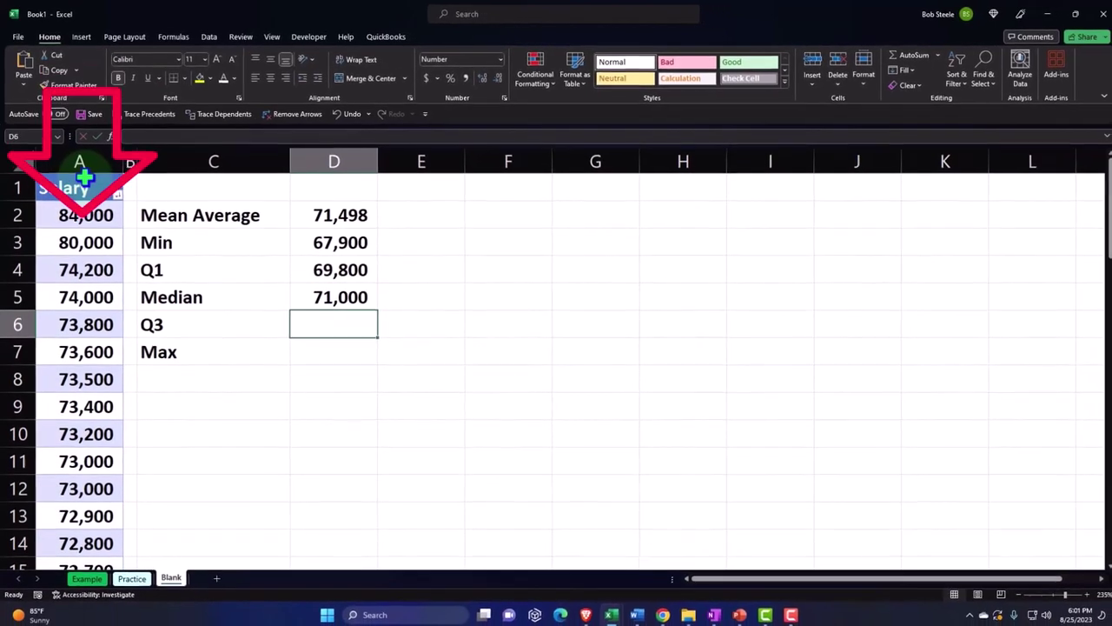
# Calculate the third quartile of the Salary column in D6 using QUARTILE.EXC with quart 3
pyautogui.write('=q')
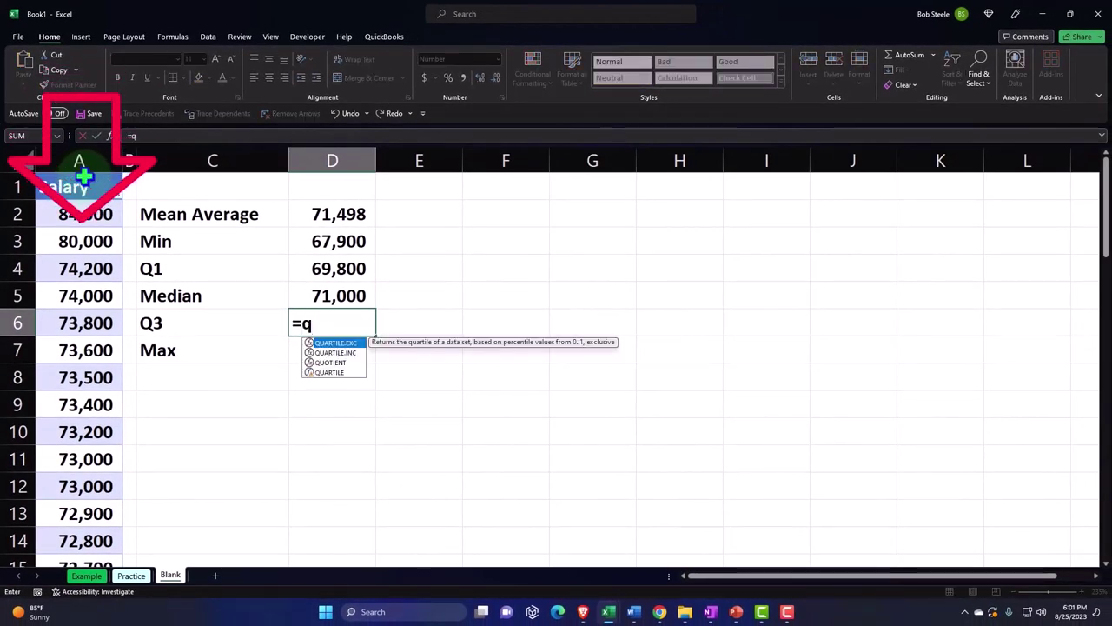
pyautogui.press('Tab')
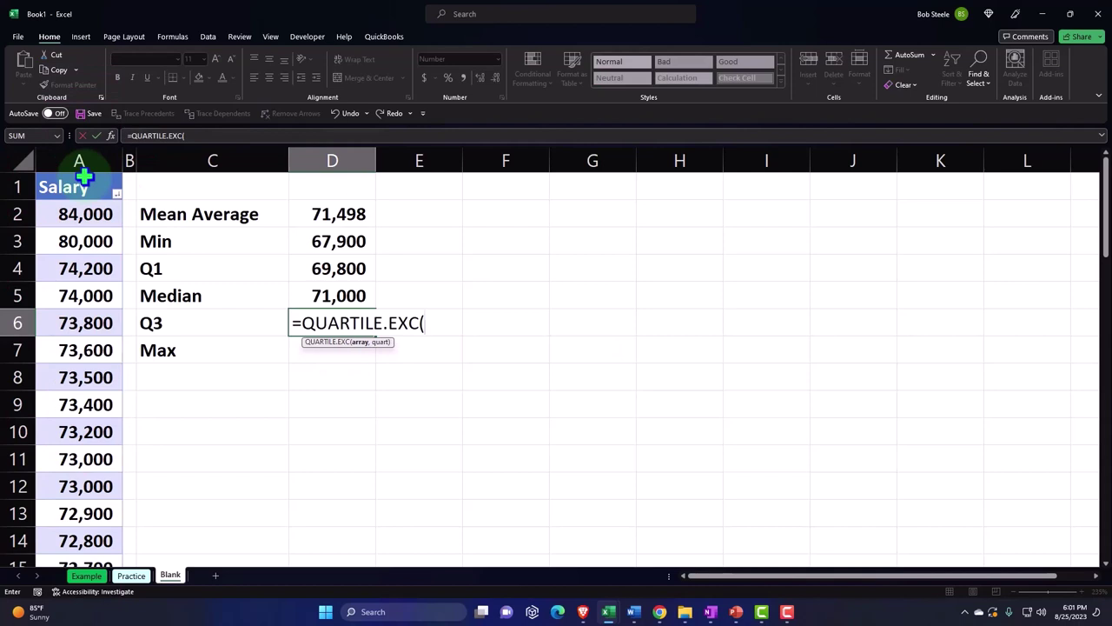
pyautogui.click(83, 178)
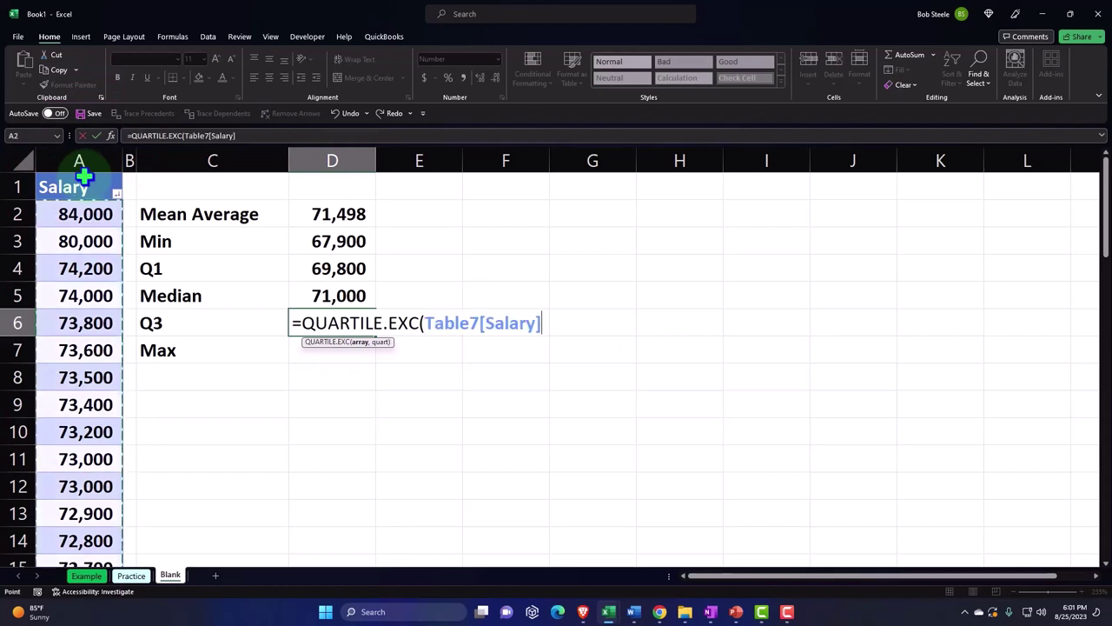
pyautogui.write(',3')
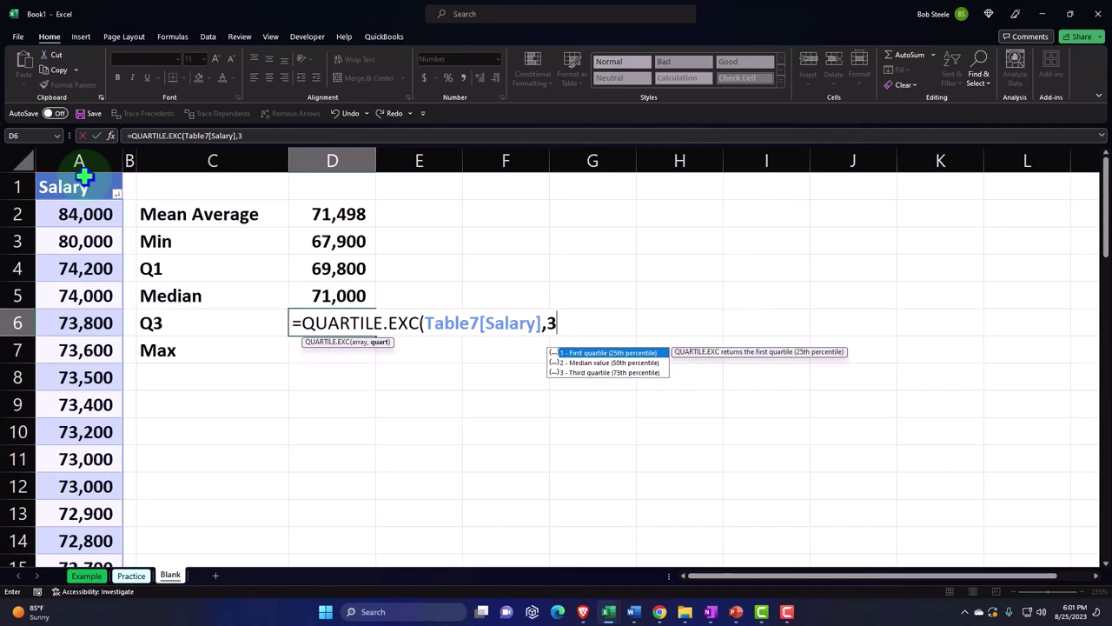
pyautogui.press('Return')
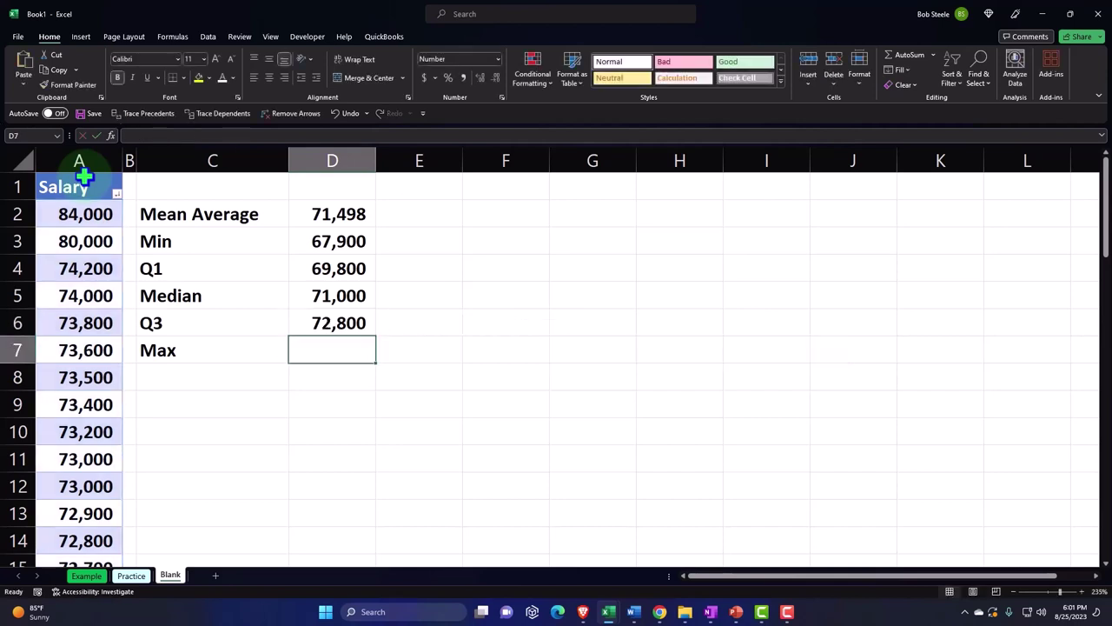
# Calculate the maximum of the Salary column in D7 with the MAX function
pyautogui.write('=max')
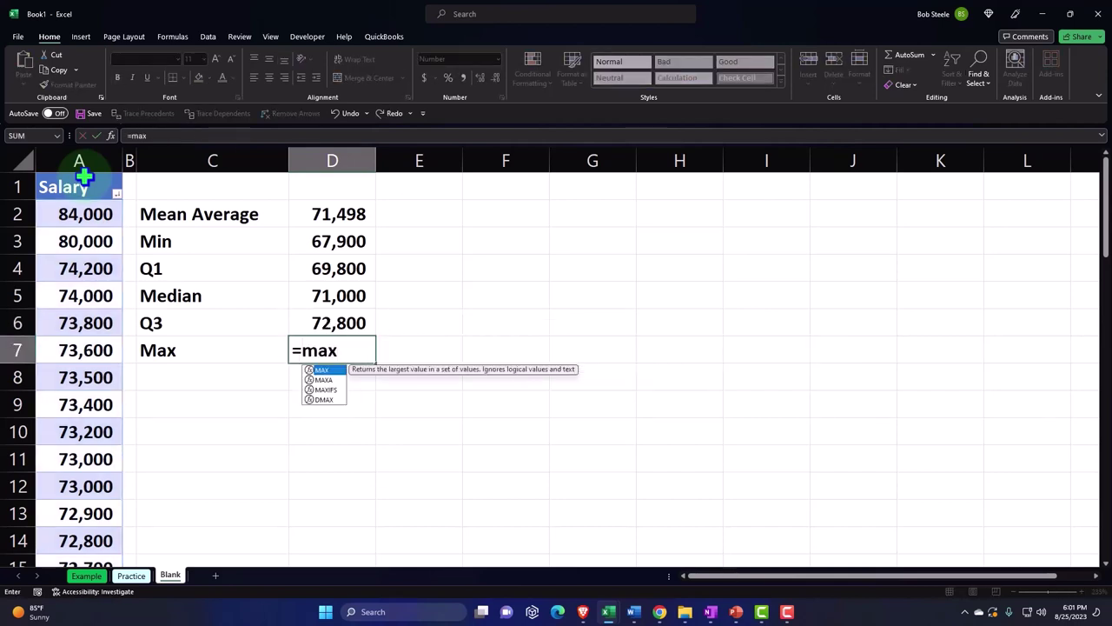
pyautogui.write('(')
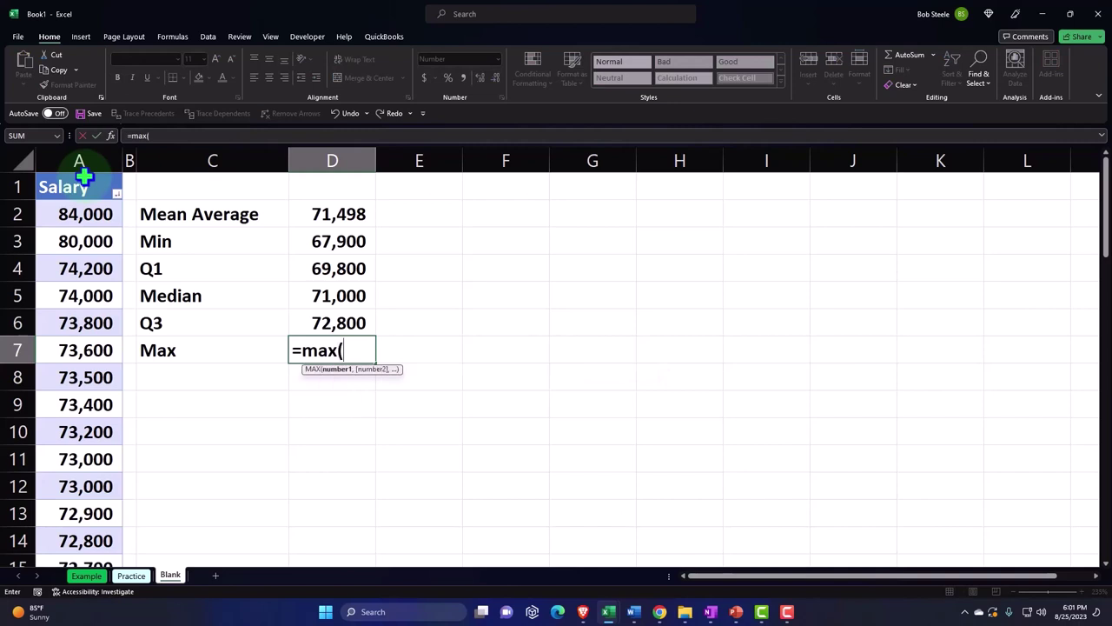
pyautogui.click(84, 177)
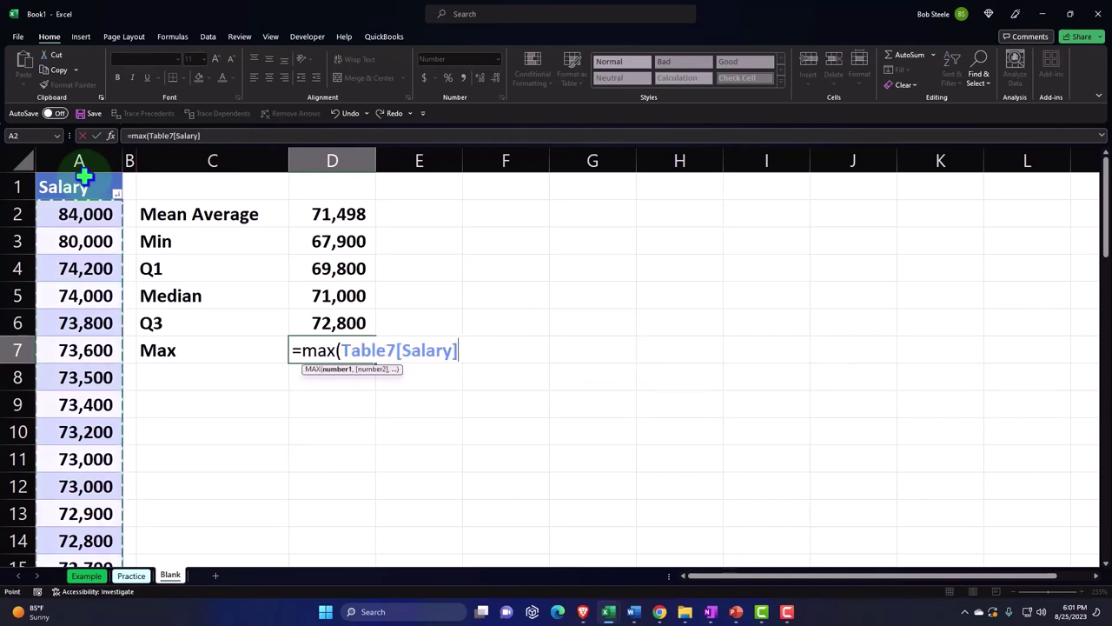
pyautogui.press('Return')
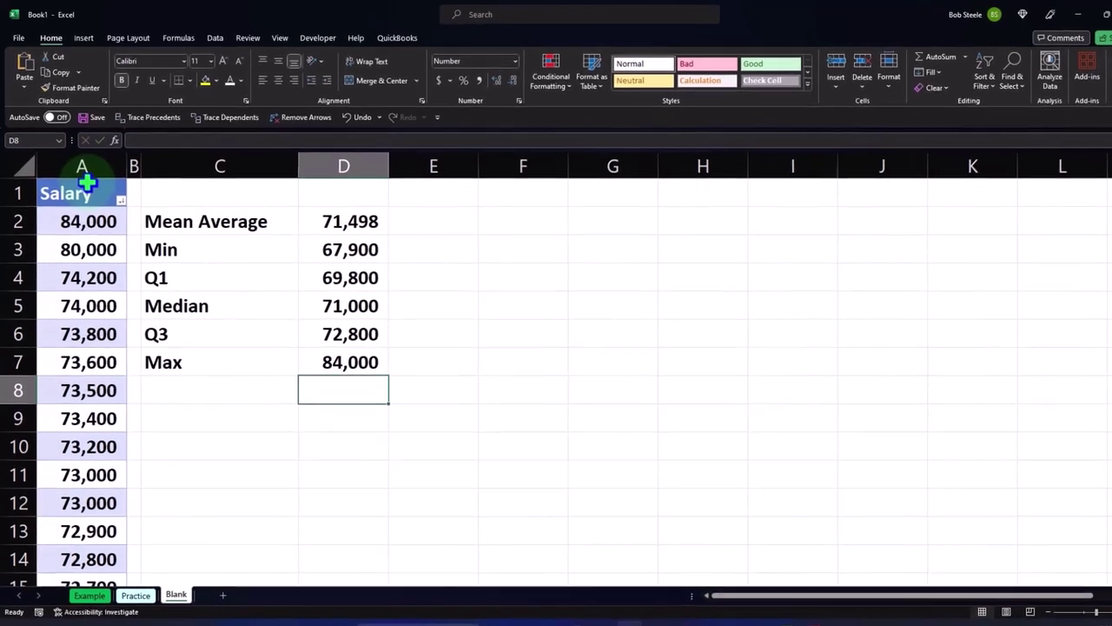
# Apply all borders and a light blue custom fill to the statistics summary in C2:D7
pyautogui.moveTo(211, 224); pyautogui.dragTo(326, 363)
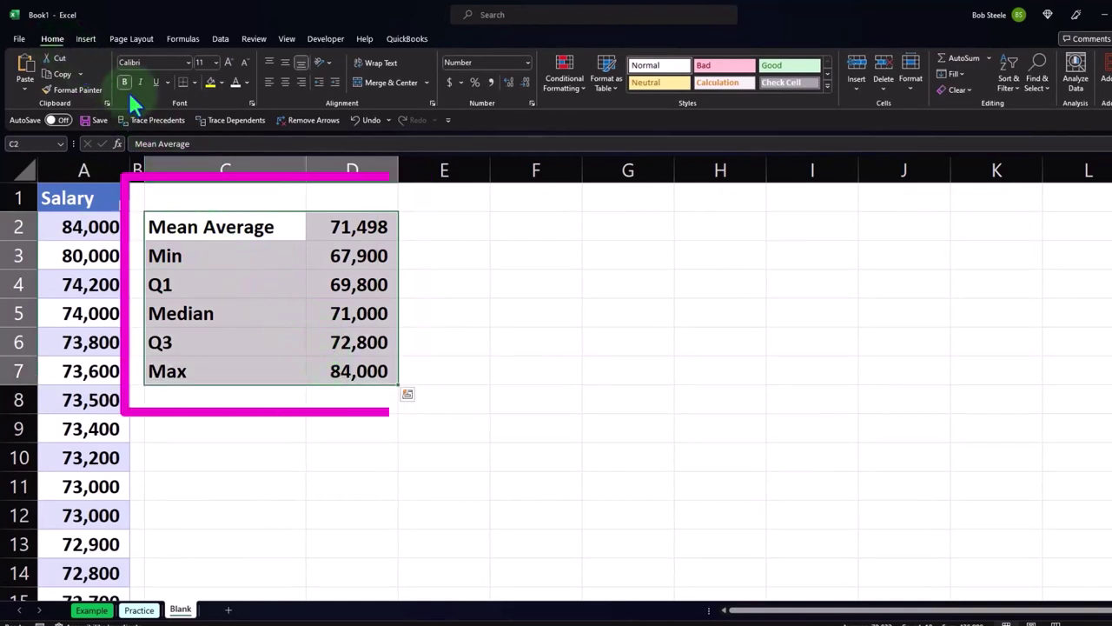
pyautogui.click(194, 83)
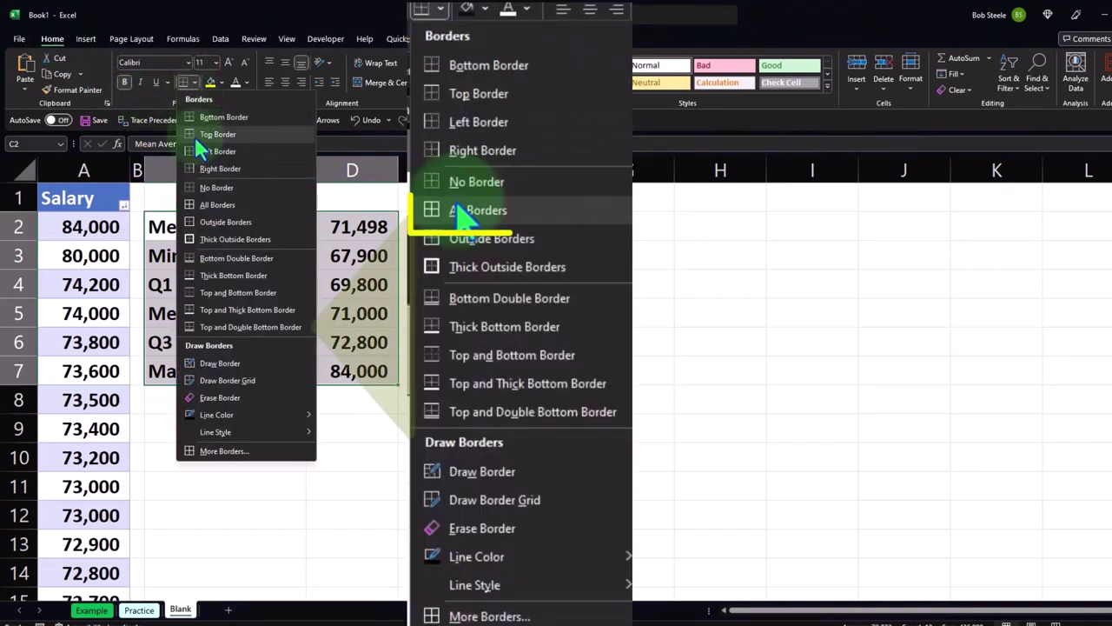
pyautogui.click(199, 205)
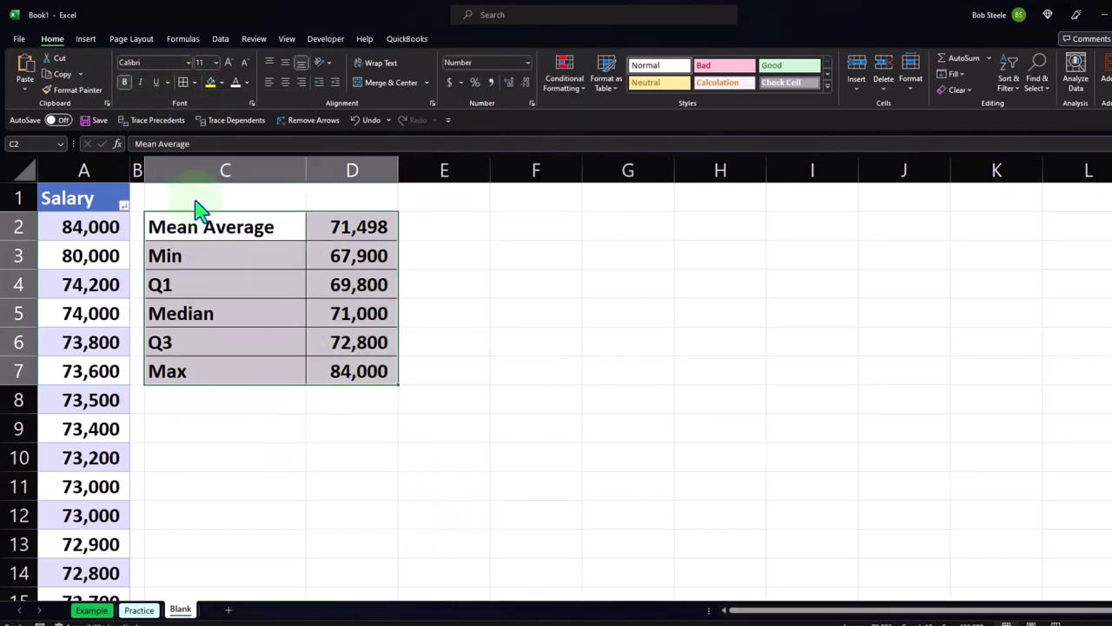
pyautogui.click(222, 82)
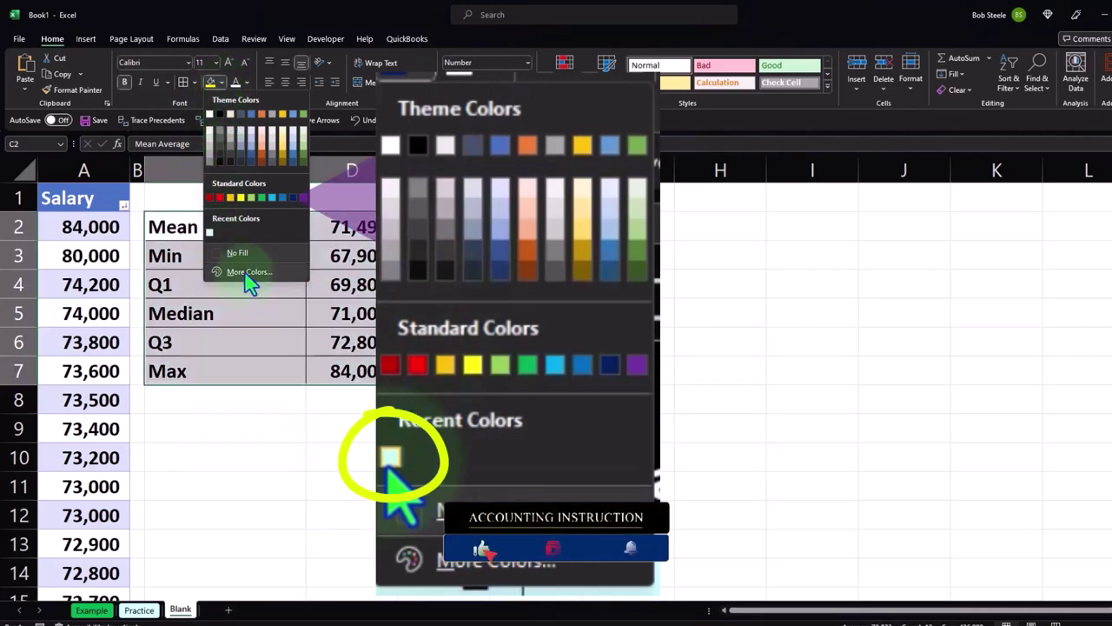
pyautogui.click(247, 273)
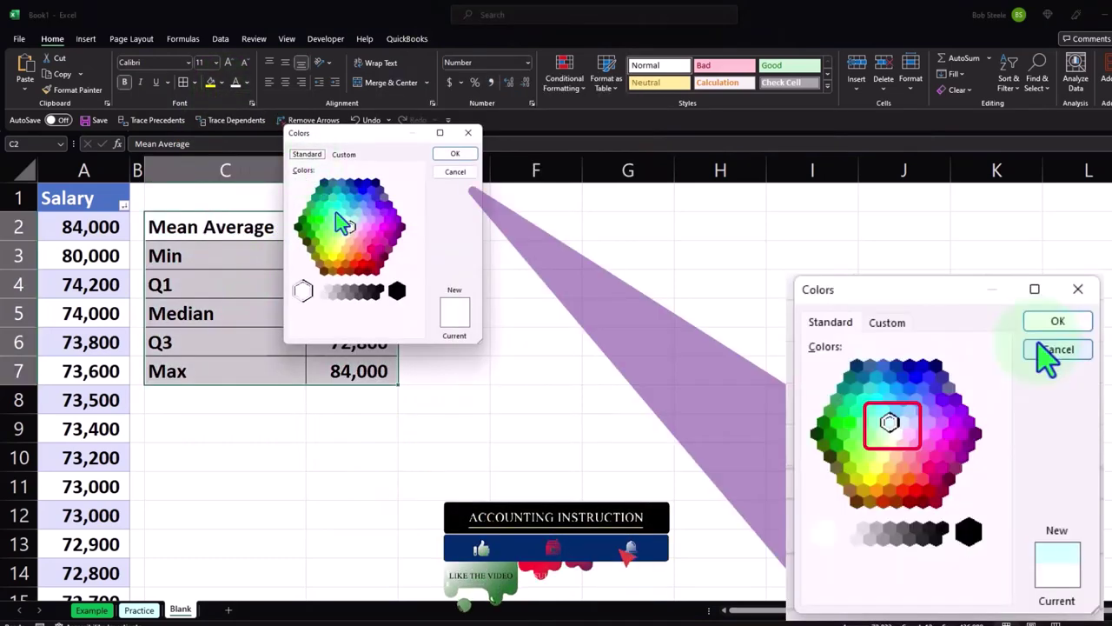
pyautogui.click(346, 220)
pyautogui.click(455, 155)
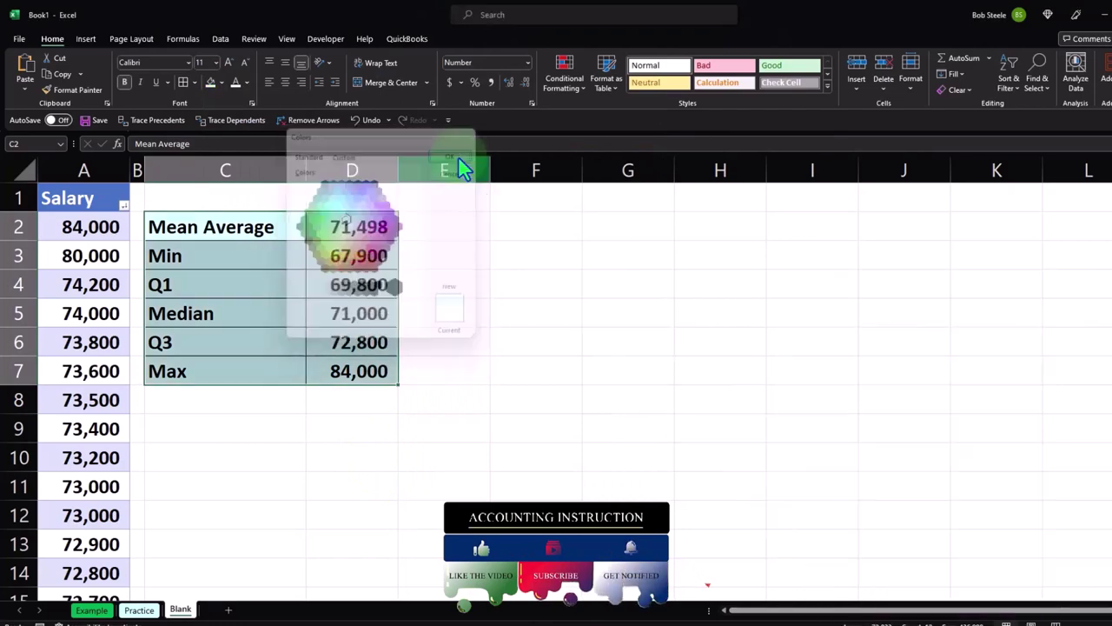
# Enter the heading "Mean or Average Manual:" in C9, below the summary
pyautogui.click(256, 428)
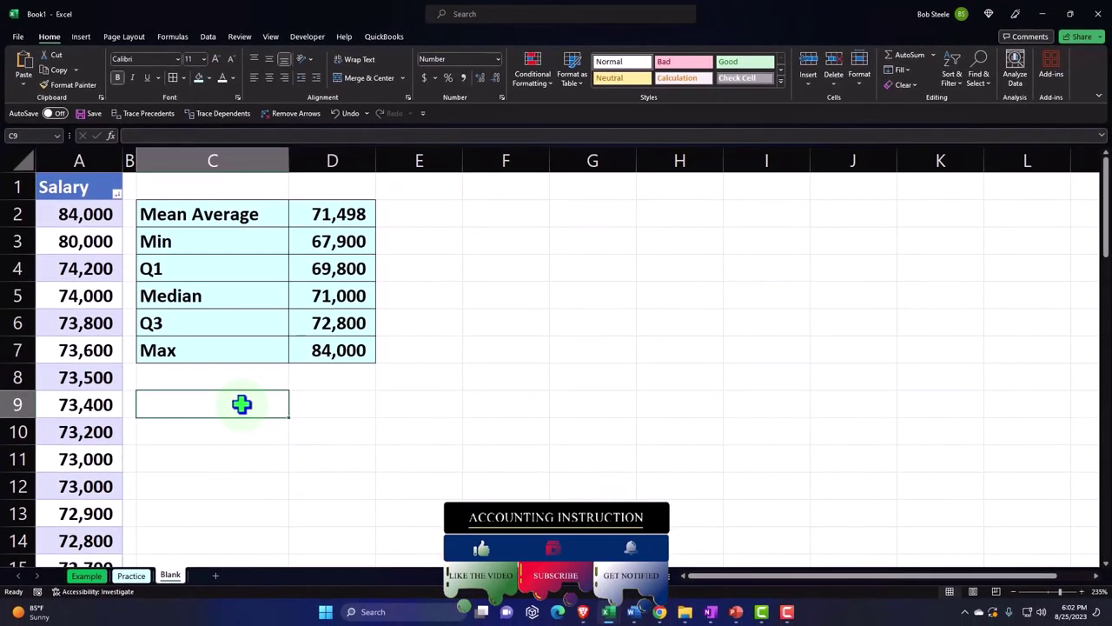
pyautogui.write('Mean or ')
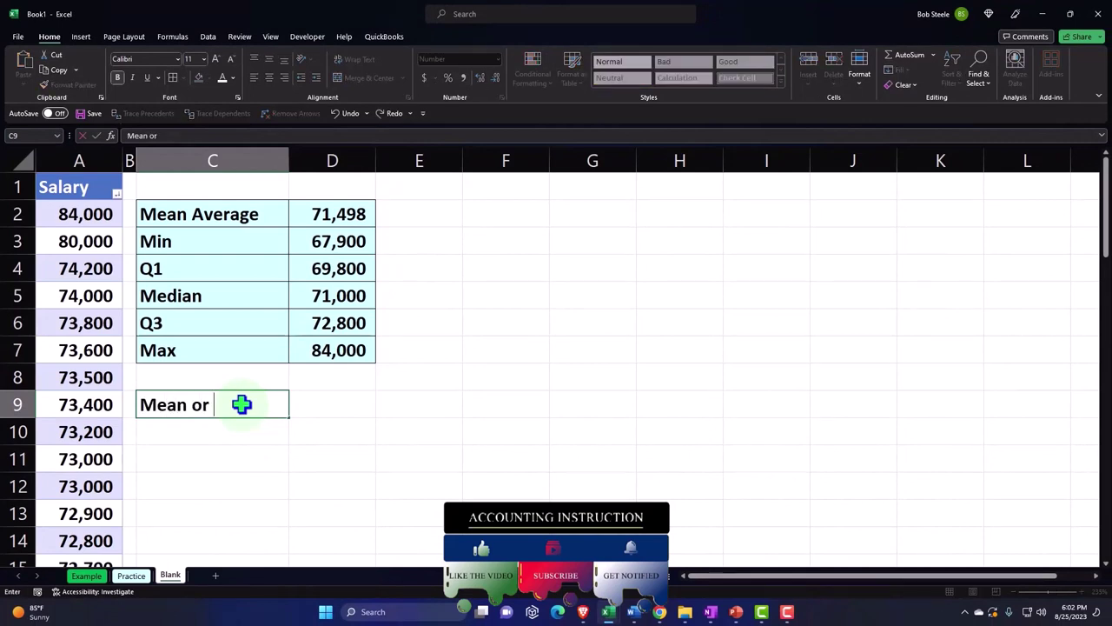
pyautogui.write('Average')
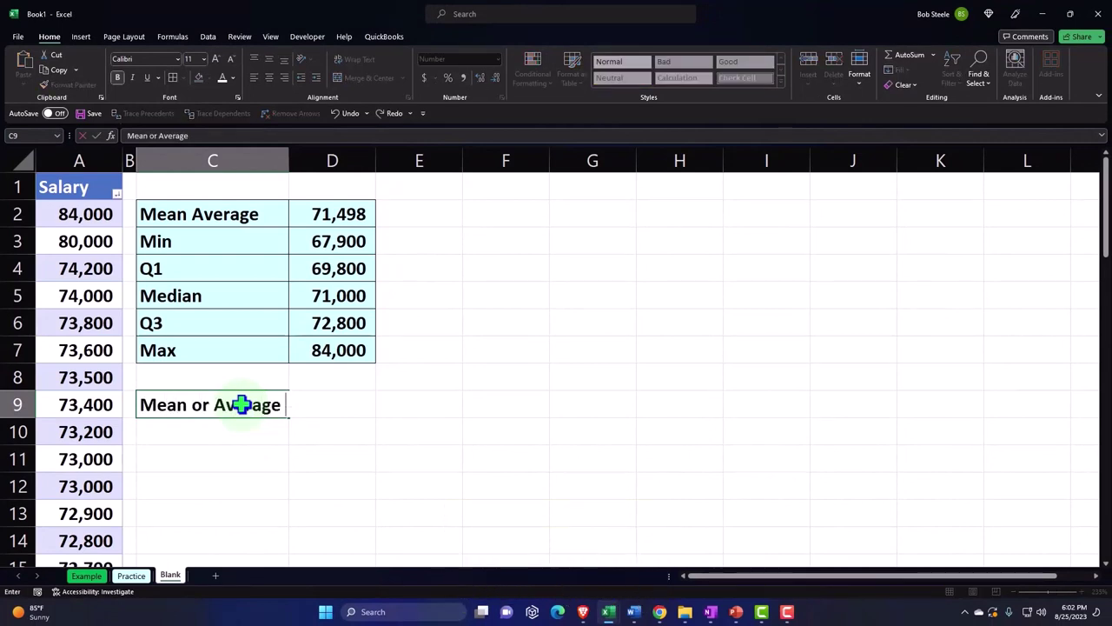
pyautogui.write(' C')
pyautogui.press('BackSpace')
pyautogui.write('Manual:')
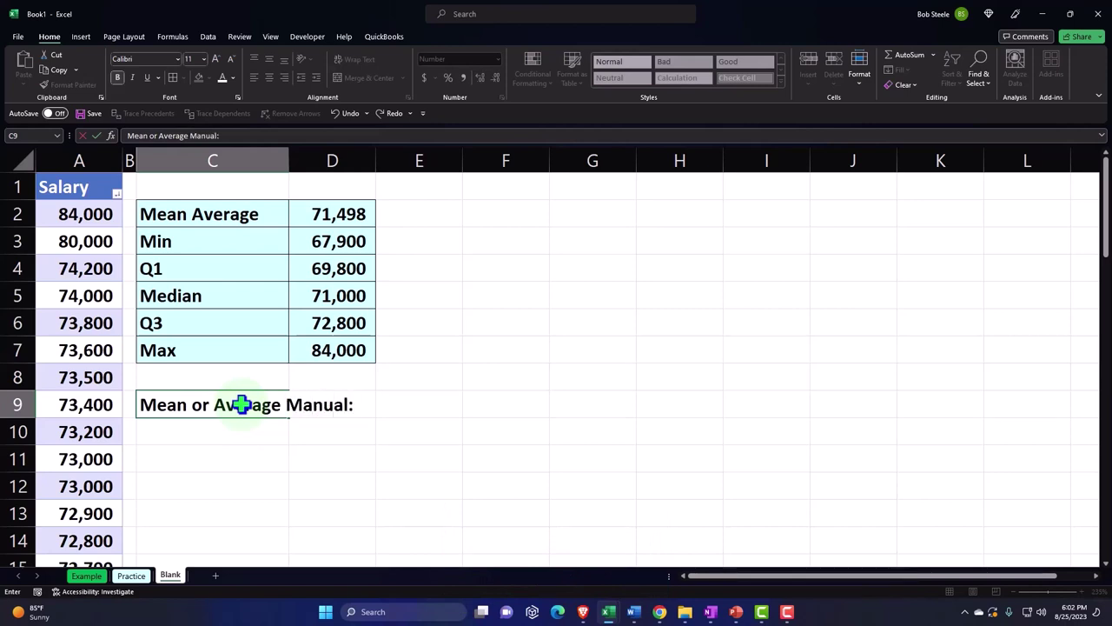
pyautogui.press('Return')
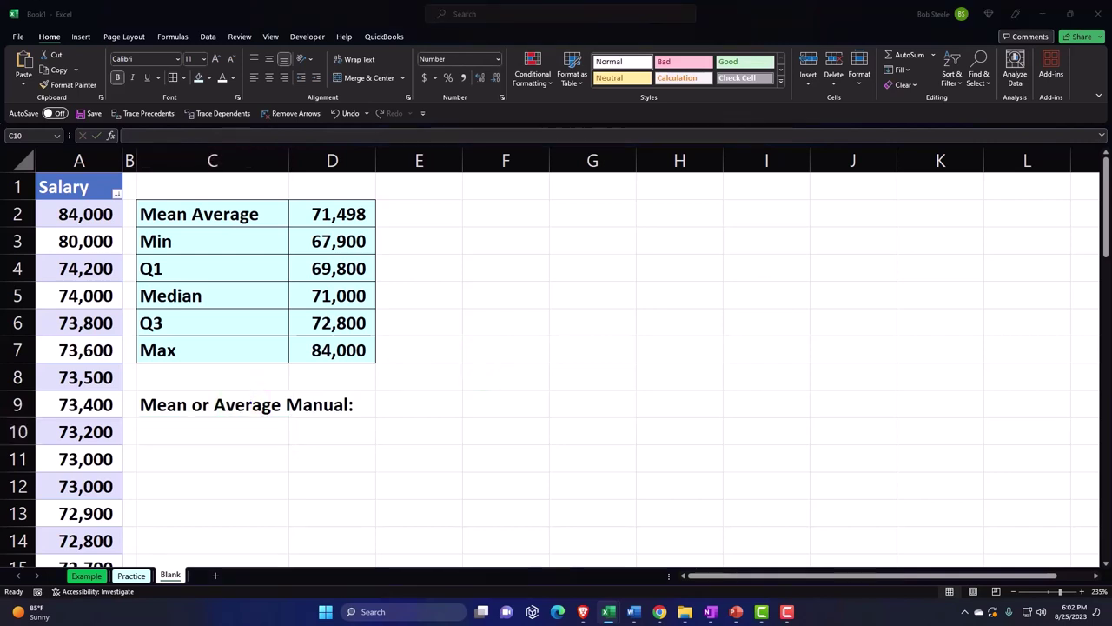
# Paste the copied mean equation text box and move it down to about C18:C19, clear of the rows below the heading
pyautogui.hotkey('ctrl', 'v')
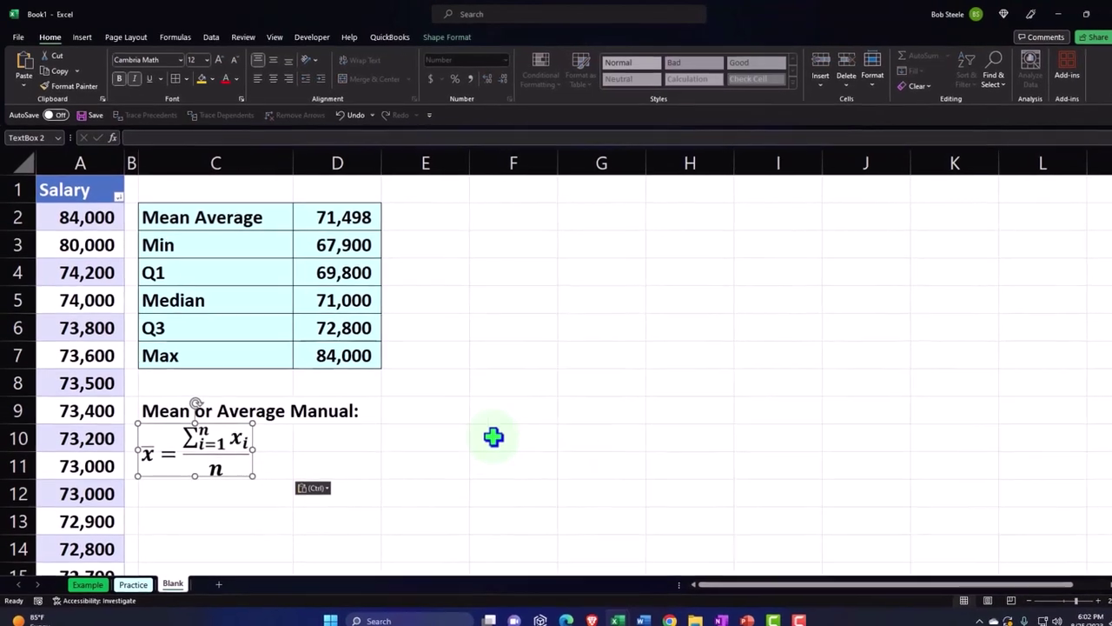
pyautogui.scroll(-2, 270, 447)
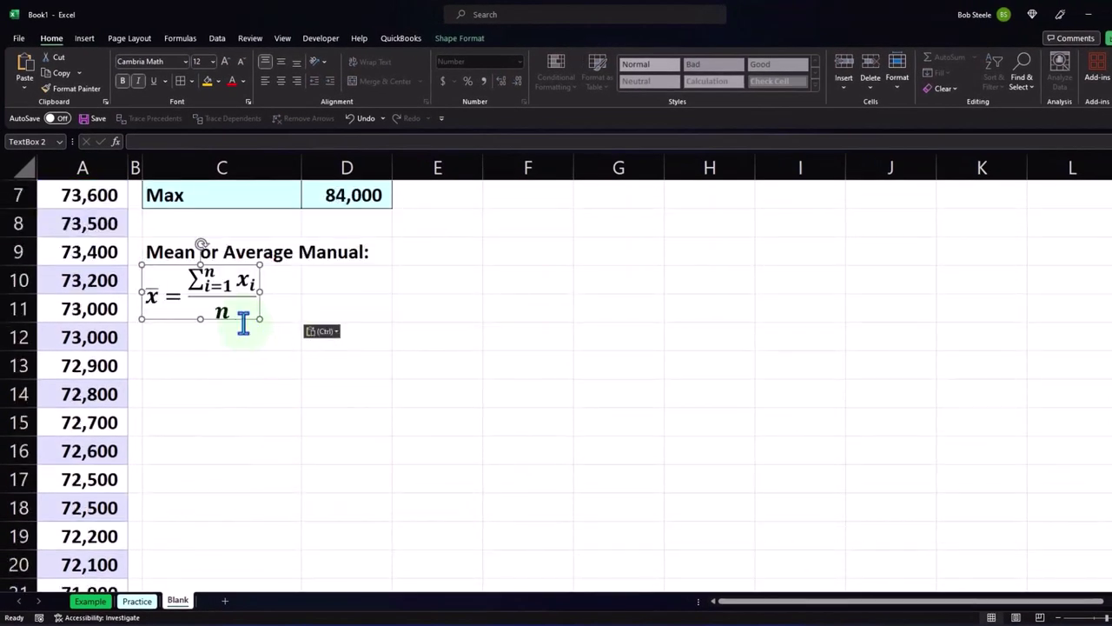
pyautogui.moveTo(243, 322); pyautogui.dragTo(259, 546)
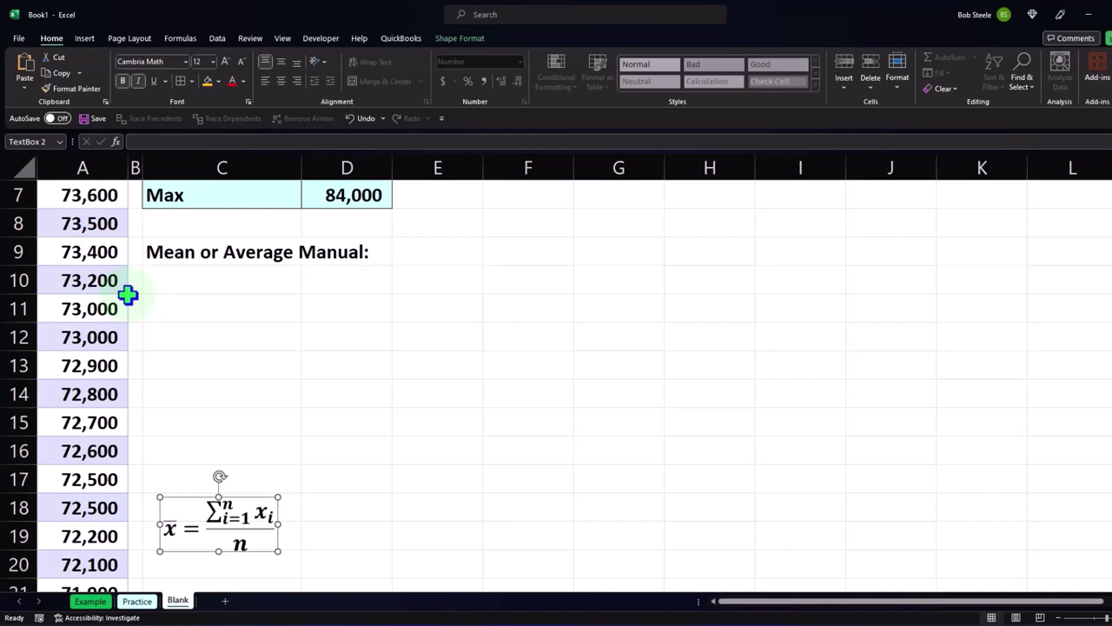
# Label C10 "Sum" and total the table's Salary column in D10 with the SUM function
pyautogui.click(191, 280)
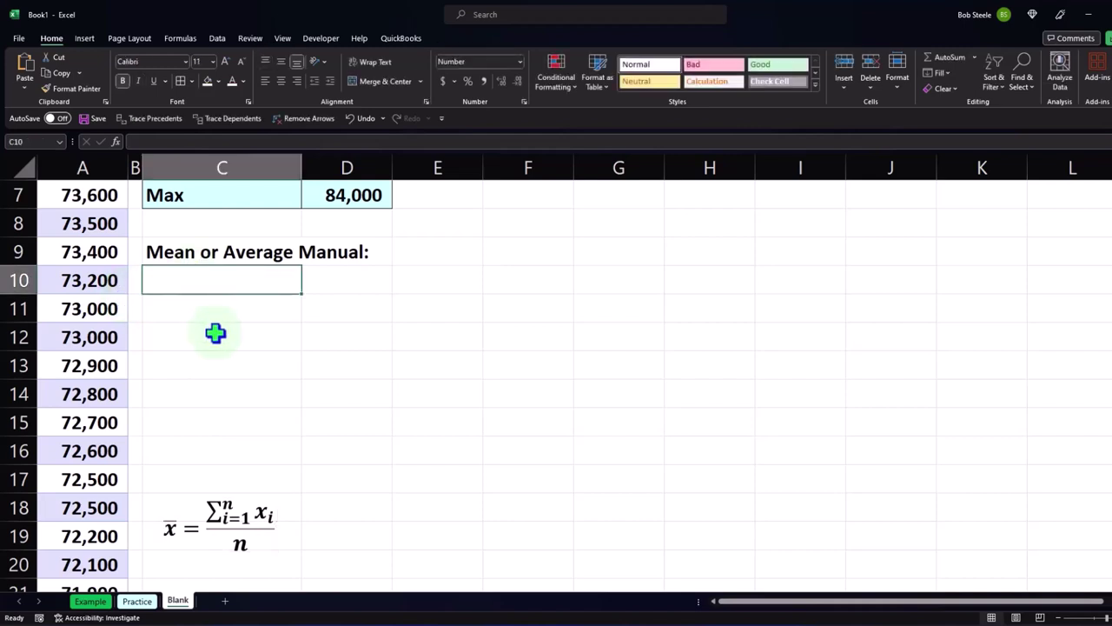
pyautogui.scroll(2, 224, 361)
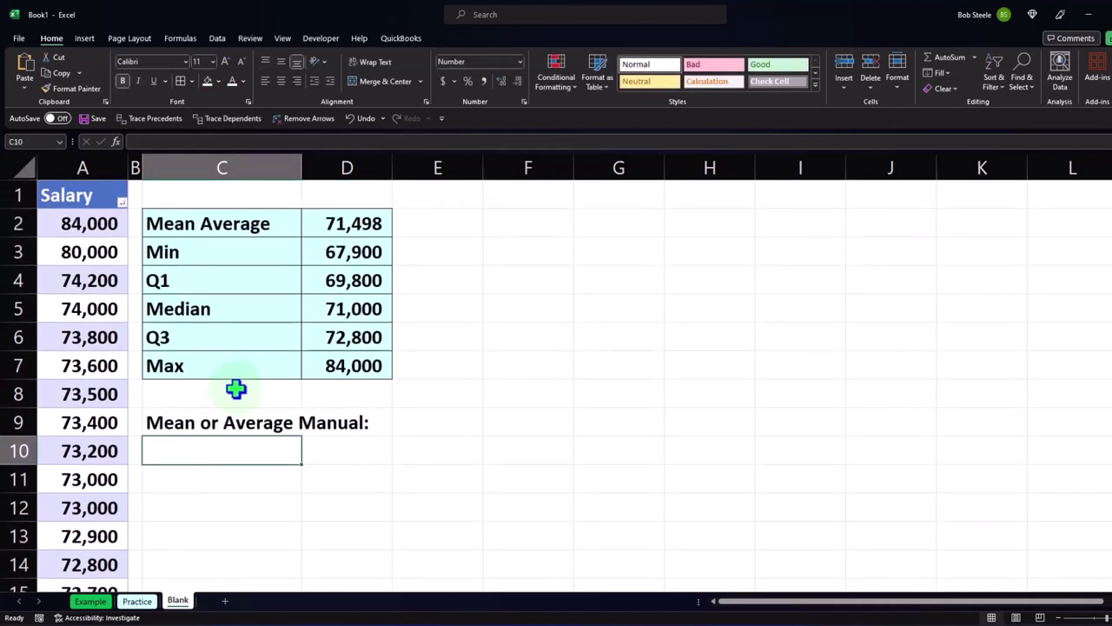
pyautogui.write('Sum')
pyautogui.press('Tab')
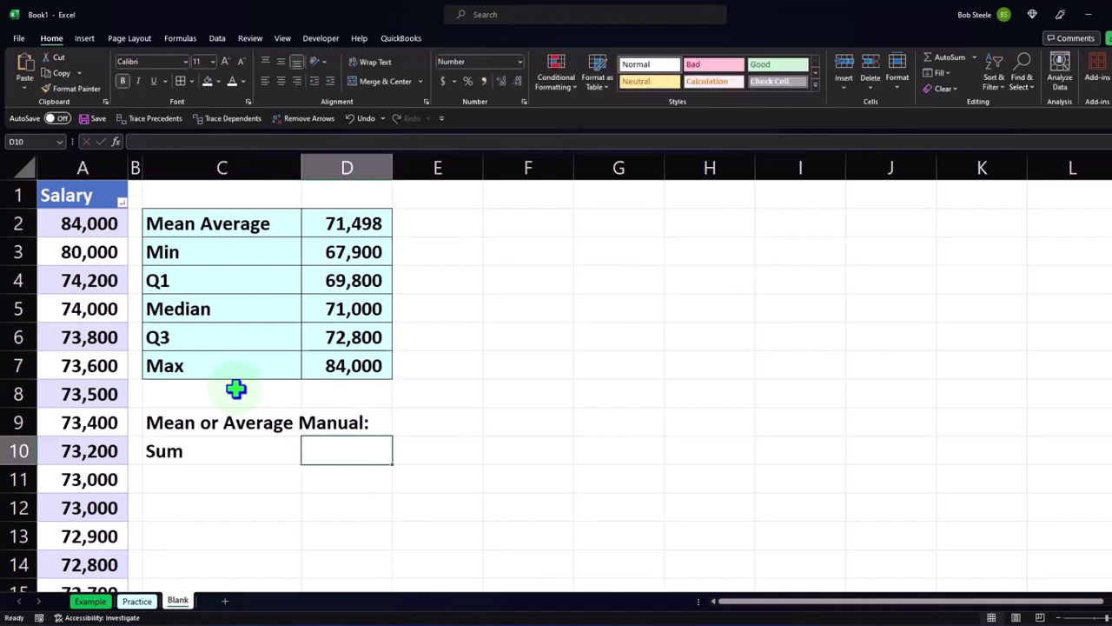
pyautogui.write('=sum(')
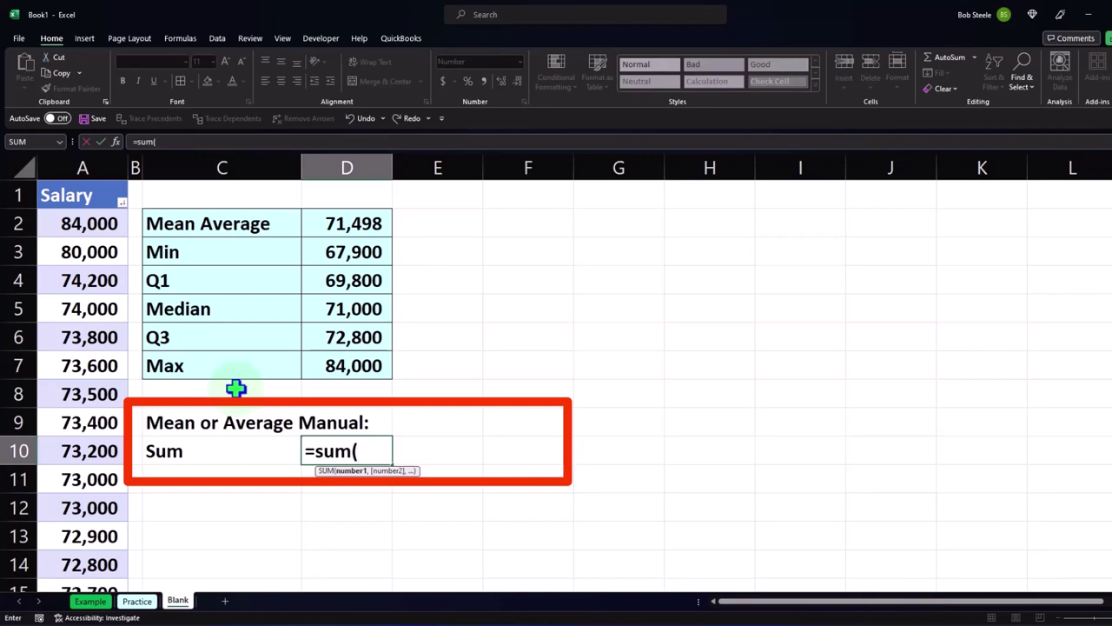
pyautogui.click(83, 174)
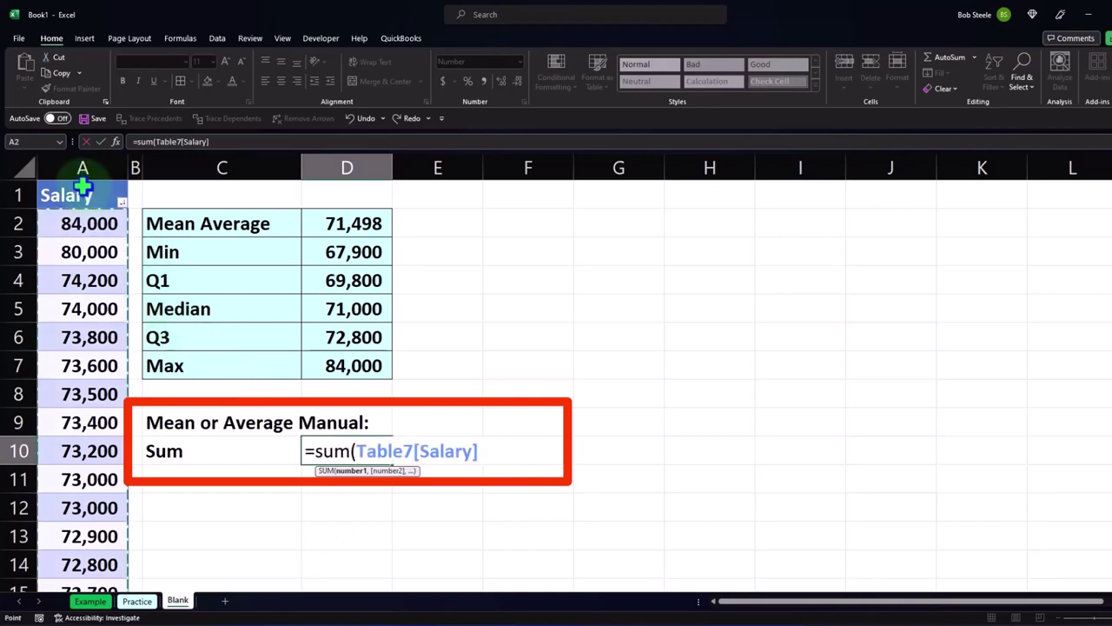
pyautogui.press('Return')
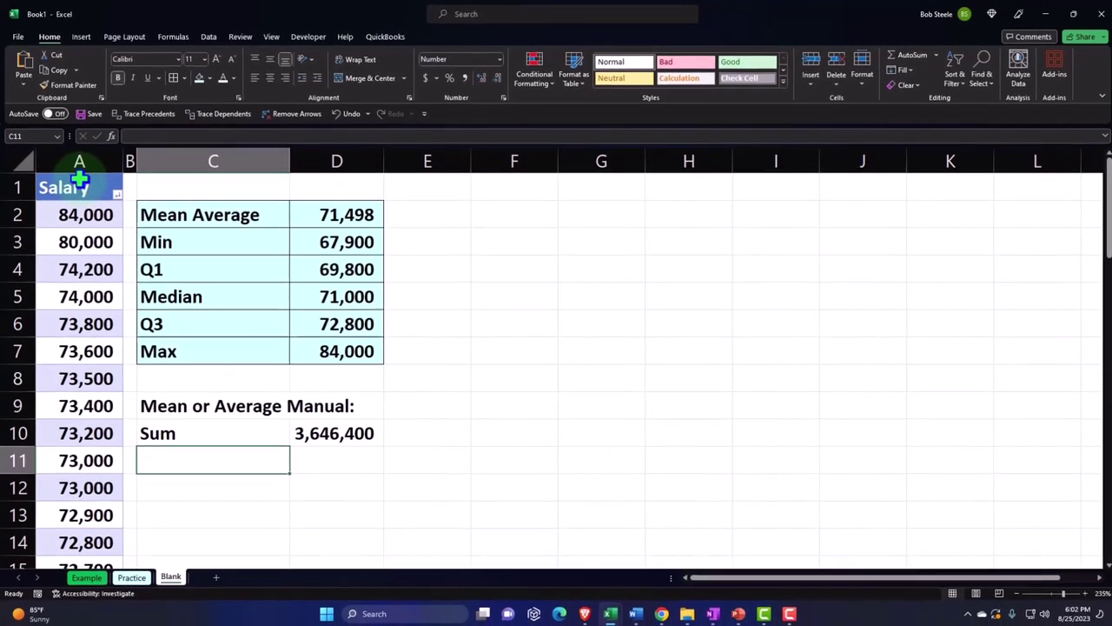
# Label C11 "Count (n)" and count the table's Salary values in D11 with the COUNT function
pyautogui.write('Count (n)')
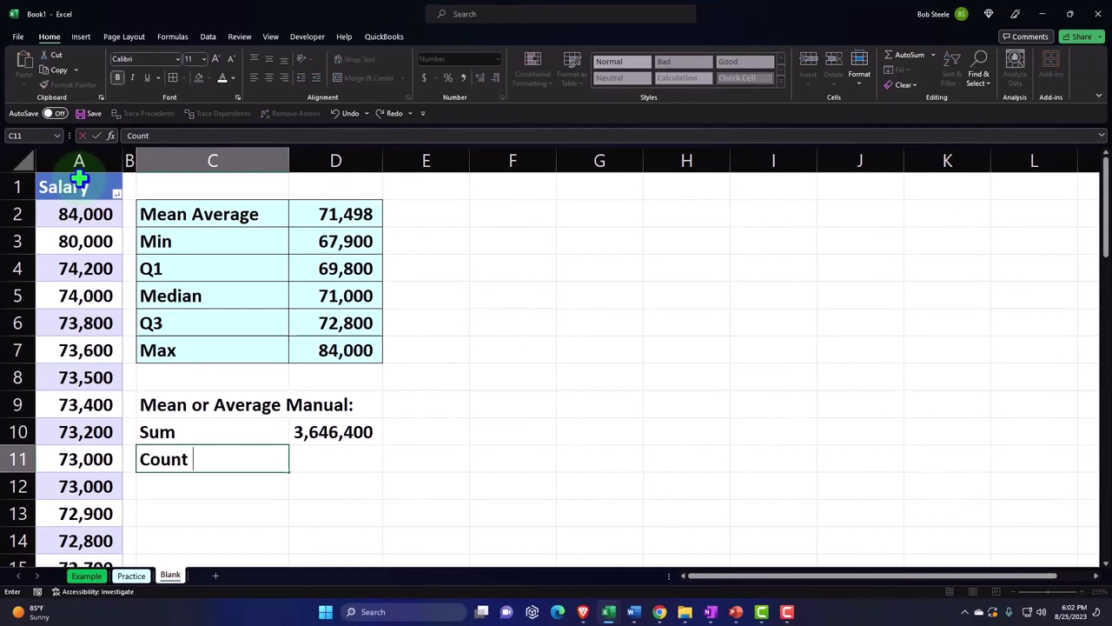
pyautogui.press('Tab')
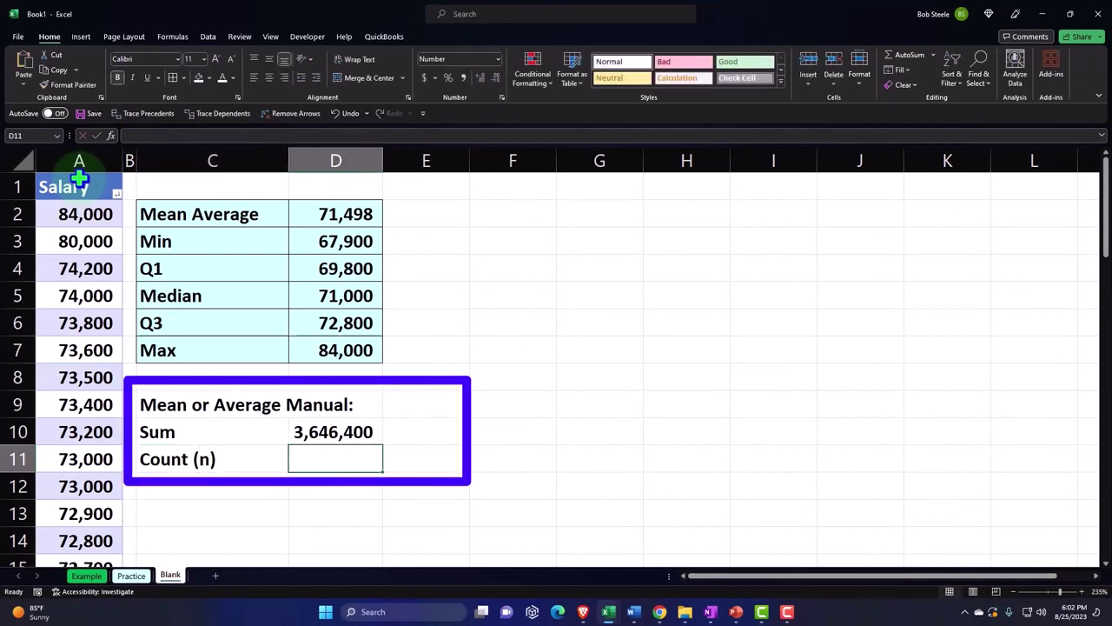
pyautogui.write('=c')
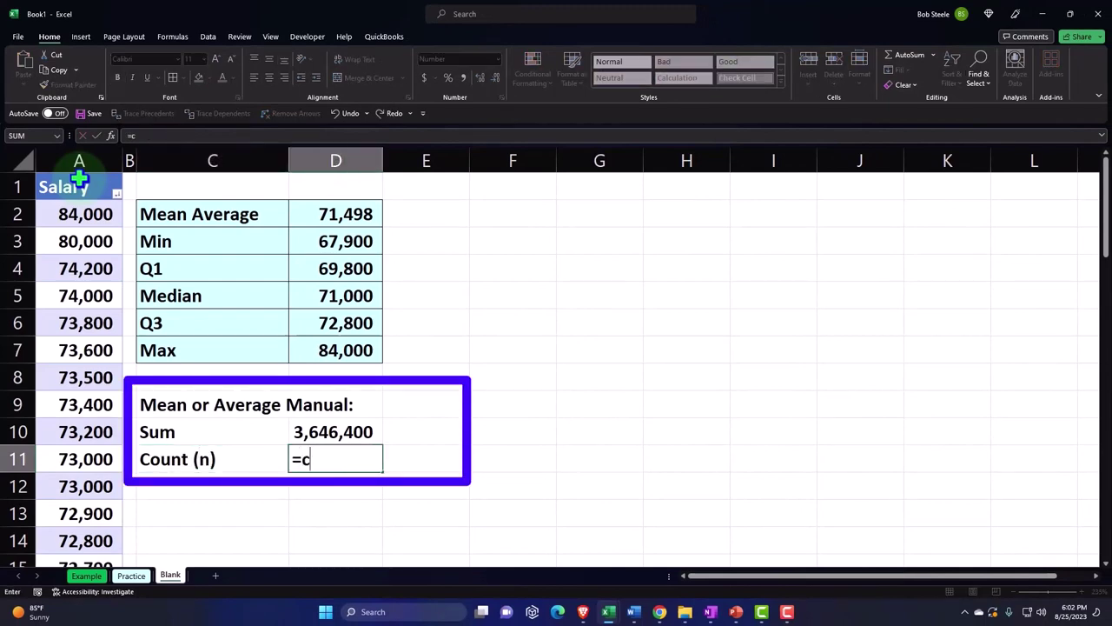
pyautogui.write('ount(')
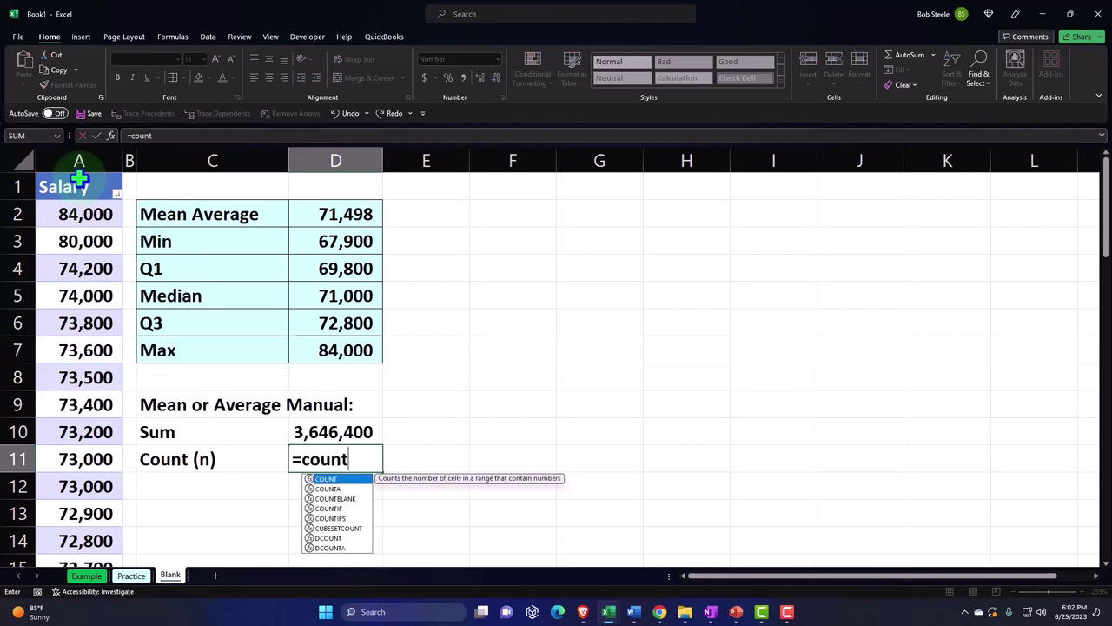
pyautogui.click(79, 180)
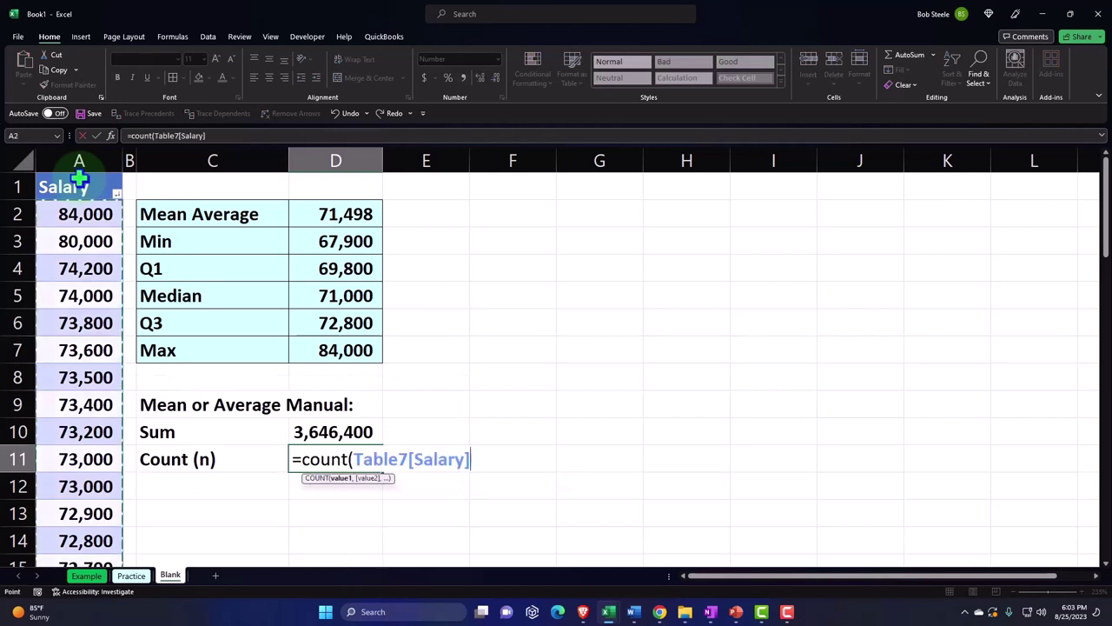
pyautogui.press('Return')
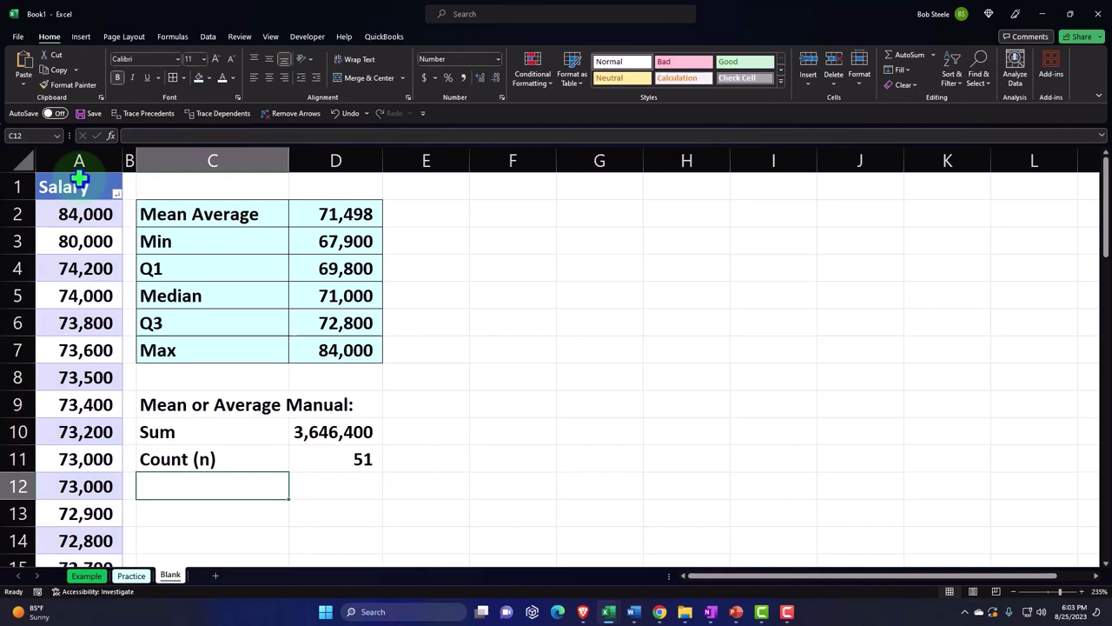
# Enter the label "/ Mean" in C12 as text, using a leading apostrophe
pyautogui.press('alt')
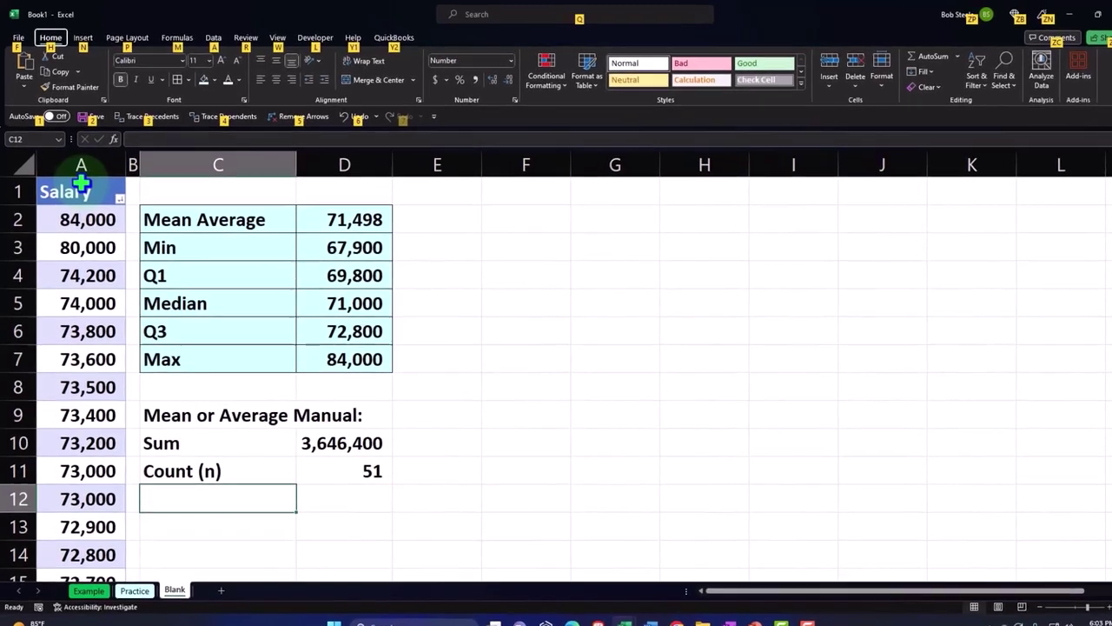
pyautogui.click(383, 389)
pyautogui.click(237, 518)
pyautogui.write("'")
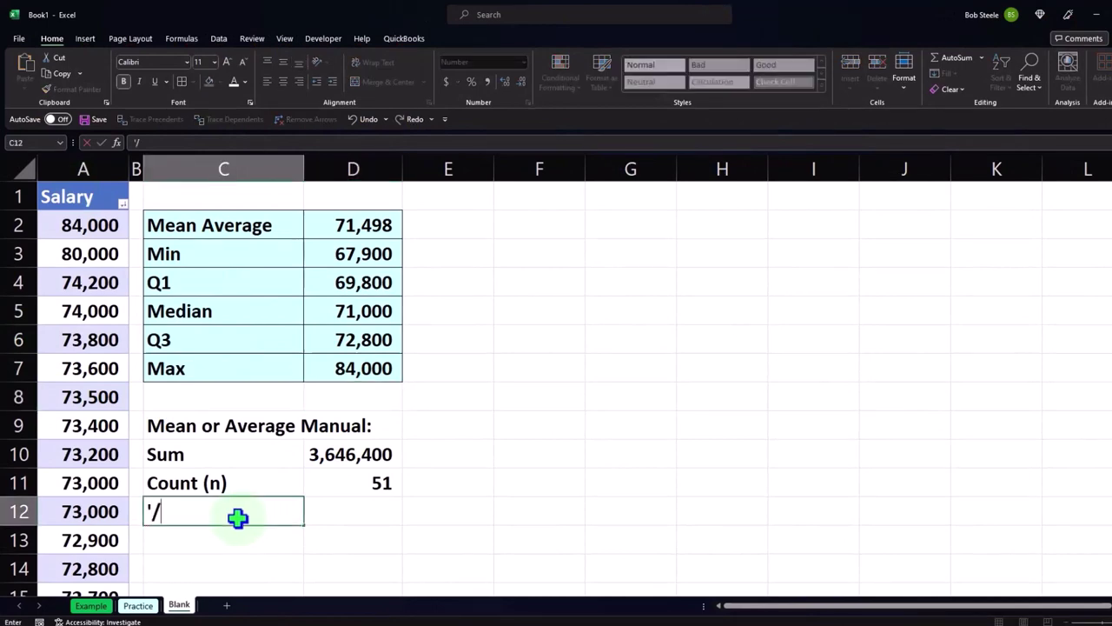
pyautogui.write('/ Mean')
pyautogui.press('Tab')
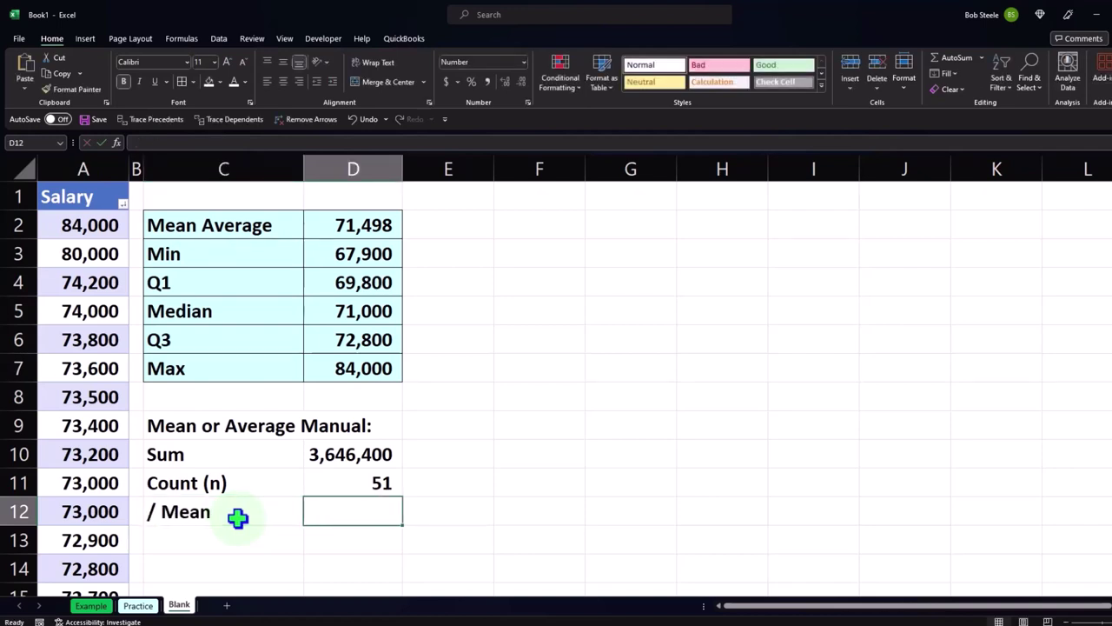
# Calculate the manual mean in D12 as =D10/D11 and check it against the Mean Average in D2
pyautogui.write('=')
pyautogui.press('Up')
pyautogui.press('Up')
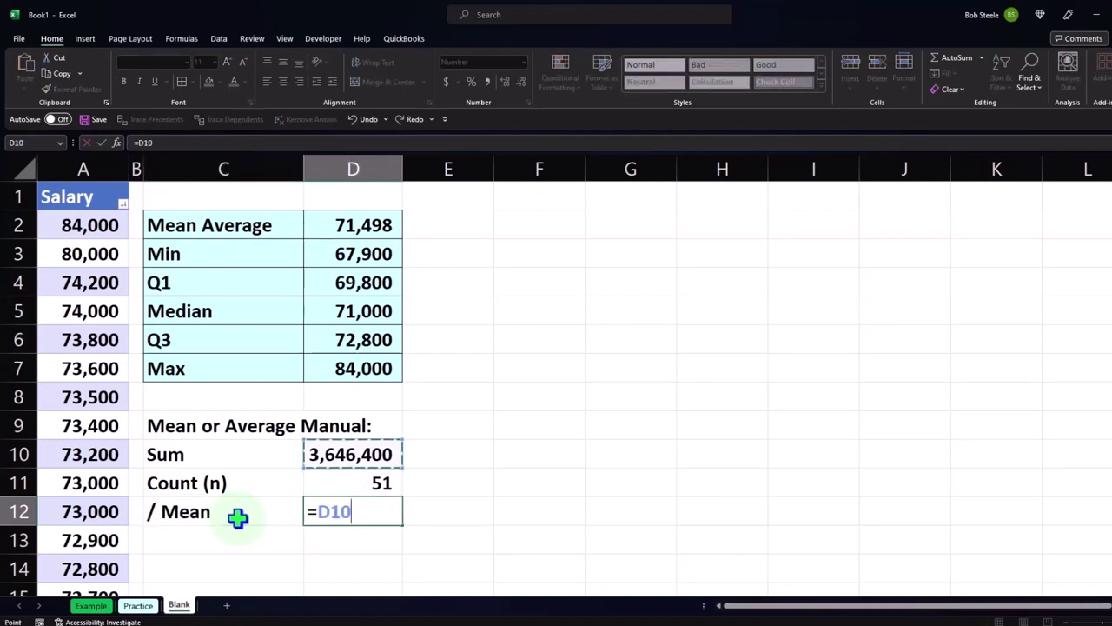
pyautogui.write('/')
pyautogui.press('Up')
pyautogui.press('Return')
pyautogui.press('Right')
pyautogui.press('Up')
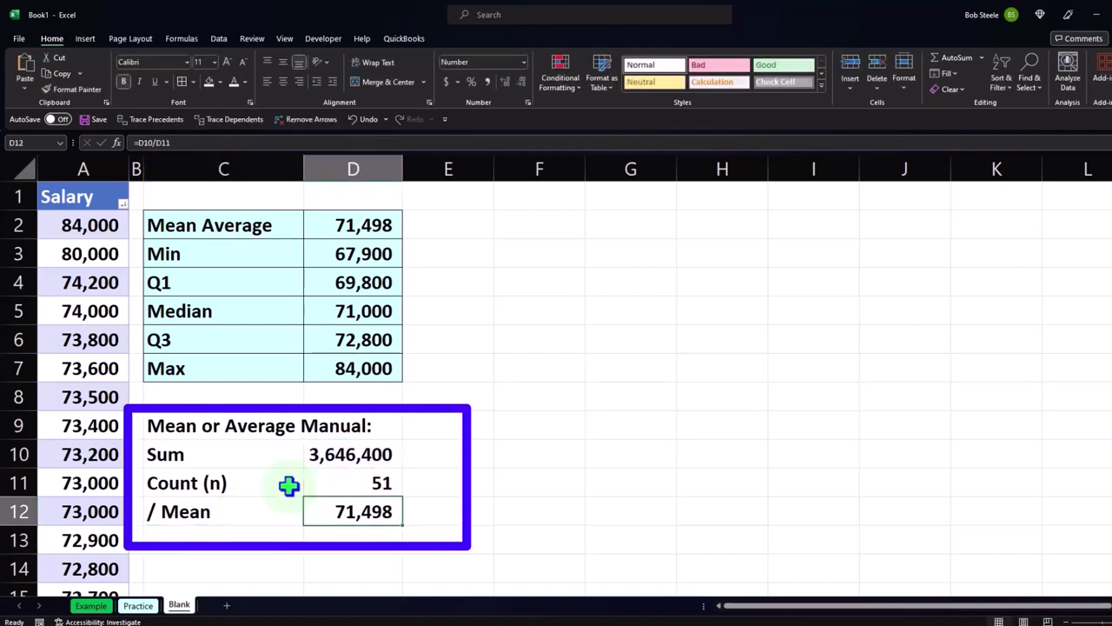
pyautogui.click(345, 225)
# Underline the count in D11, and format the heading in C9:D9 with a black fill and white font
pyautogui.click(343, 487)
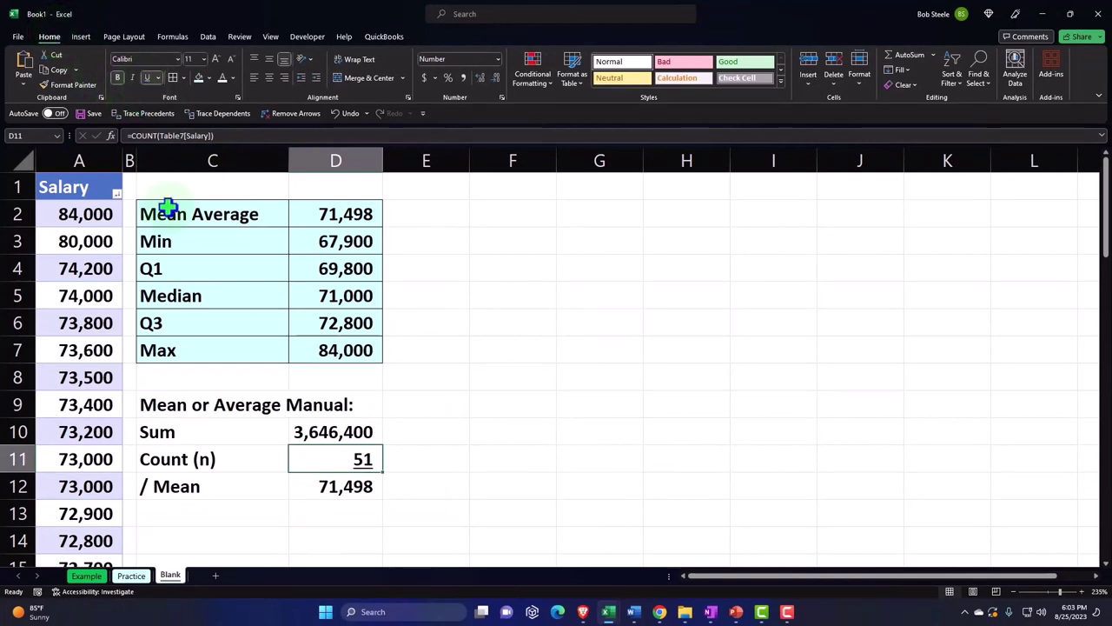
pyautogui.moveTo(192, 404); pyautogui.dragTo(322, 405)
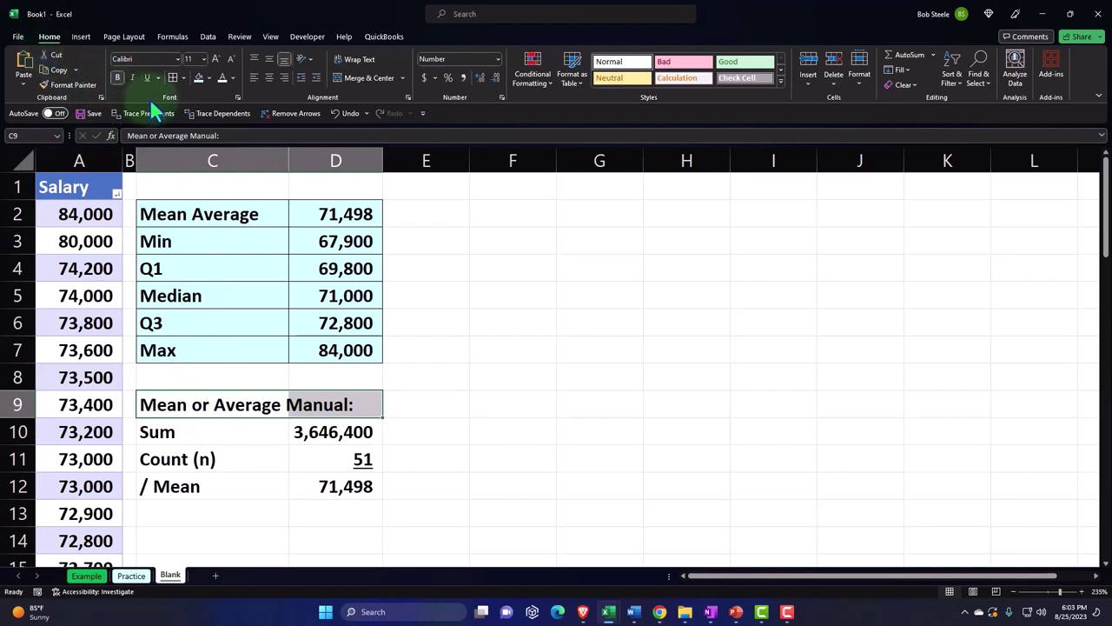
pyautogui.click(208, 75)
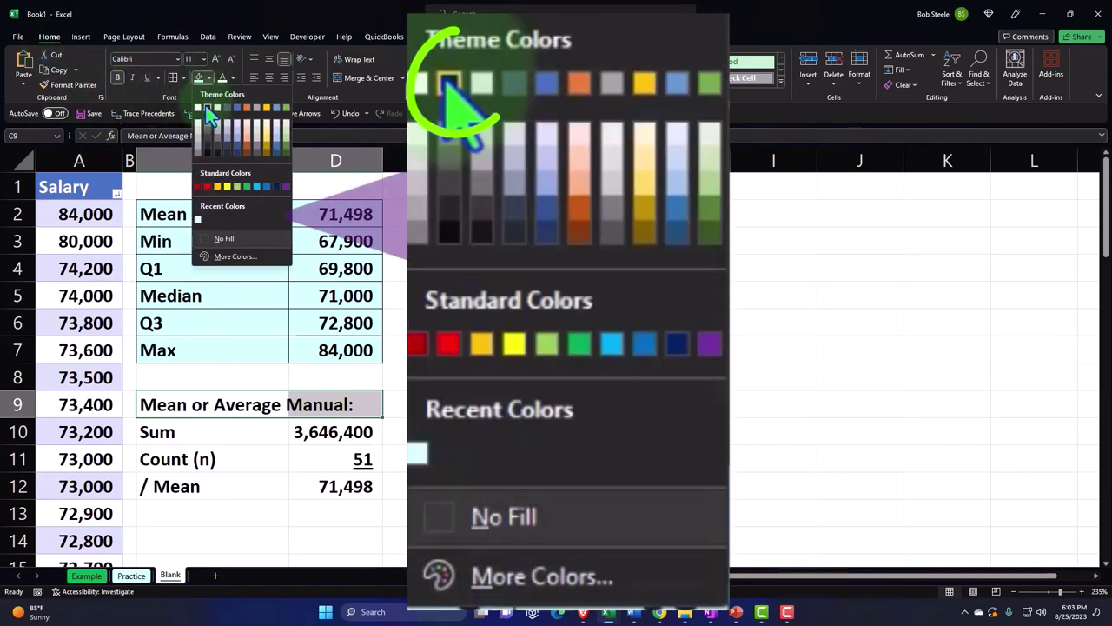
pyautogui.click(207, 102)
pyautogui.click(223, 76)
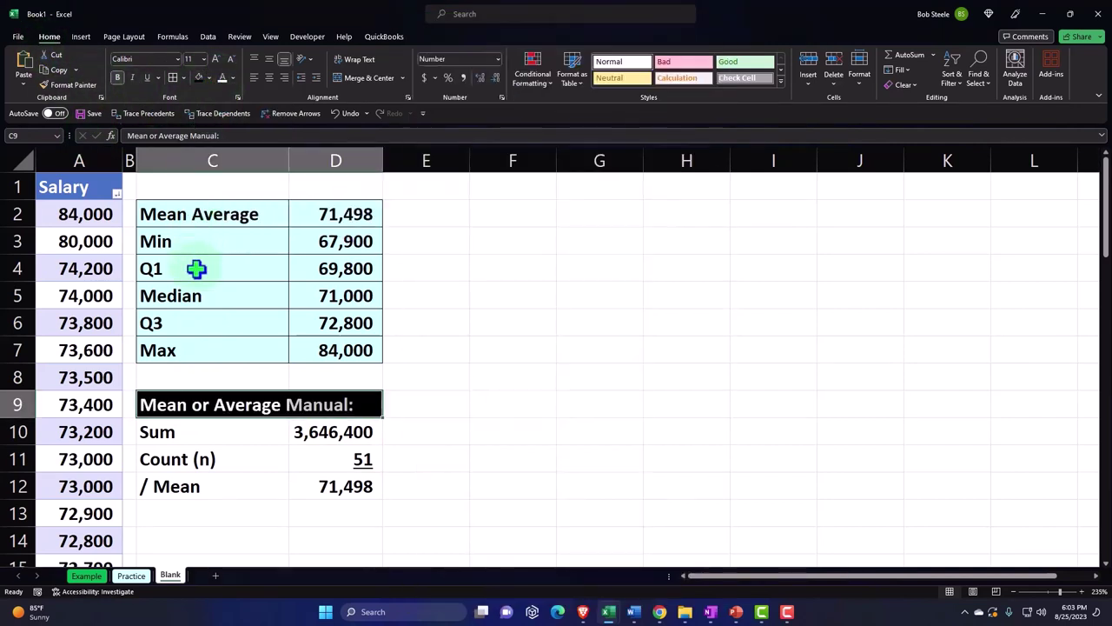
# Add cell borders to C10:D12 and fill the range with the recent light blue color
pyautogui.moveTo(203, 428); pyautogui.dragTo(318, 481)
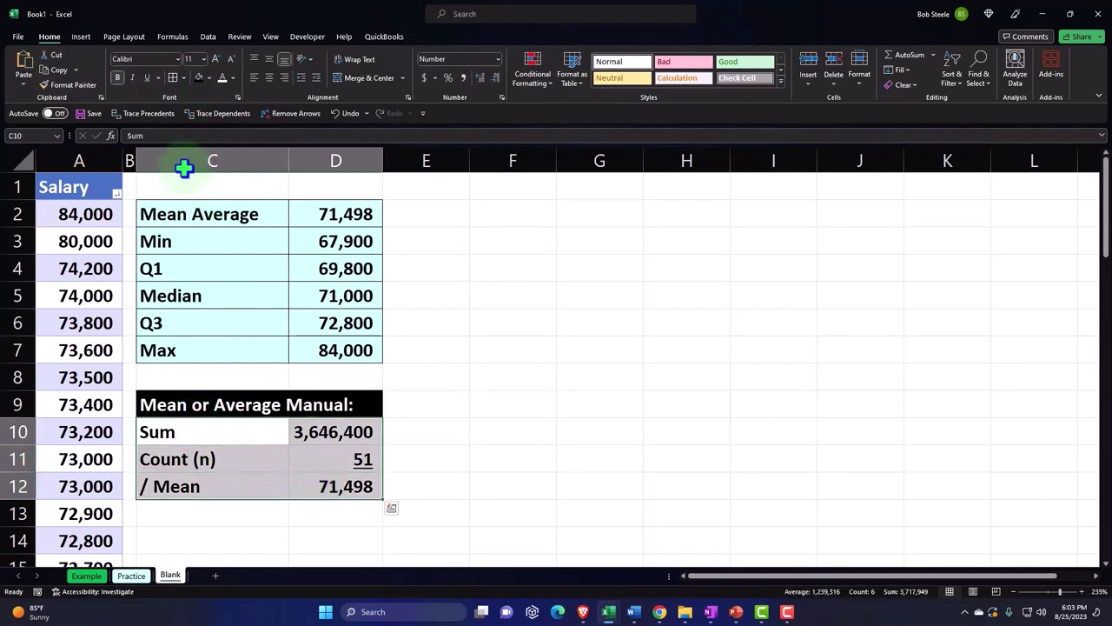
pyautogui.click(193, 82)
pyautogui.click(210, 78)
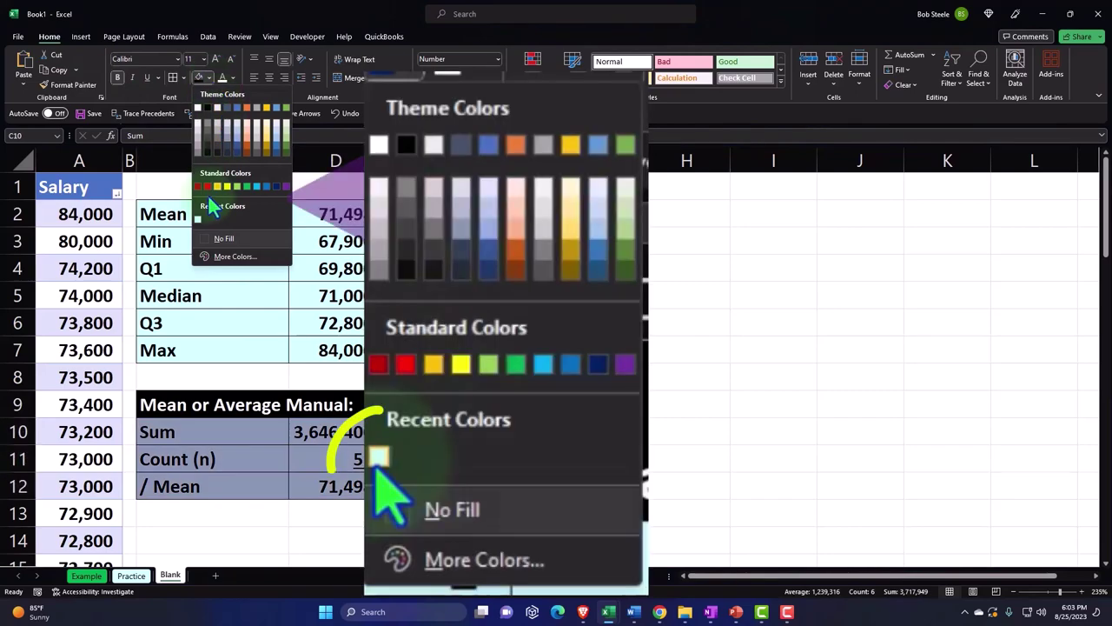
pyautogui.click(199, 213)
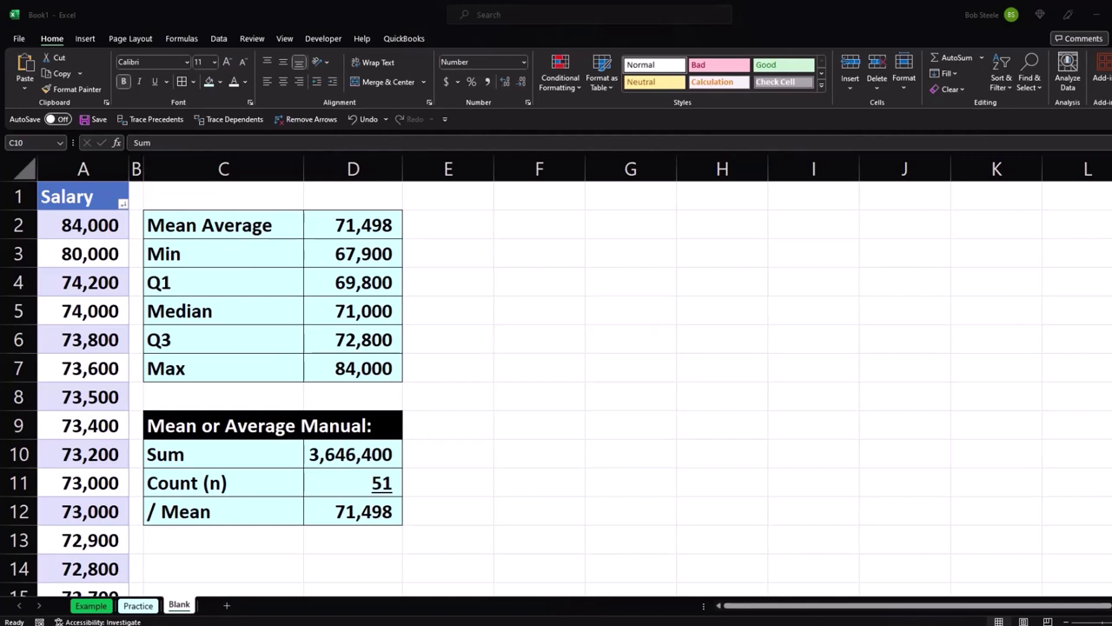
# Insert a histogram chart of the Salary column's values
pyautogui.click(84, 183)
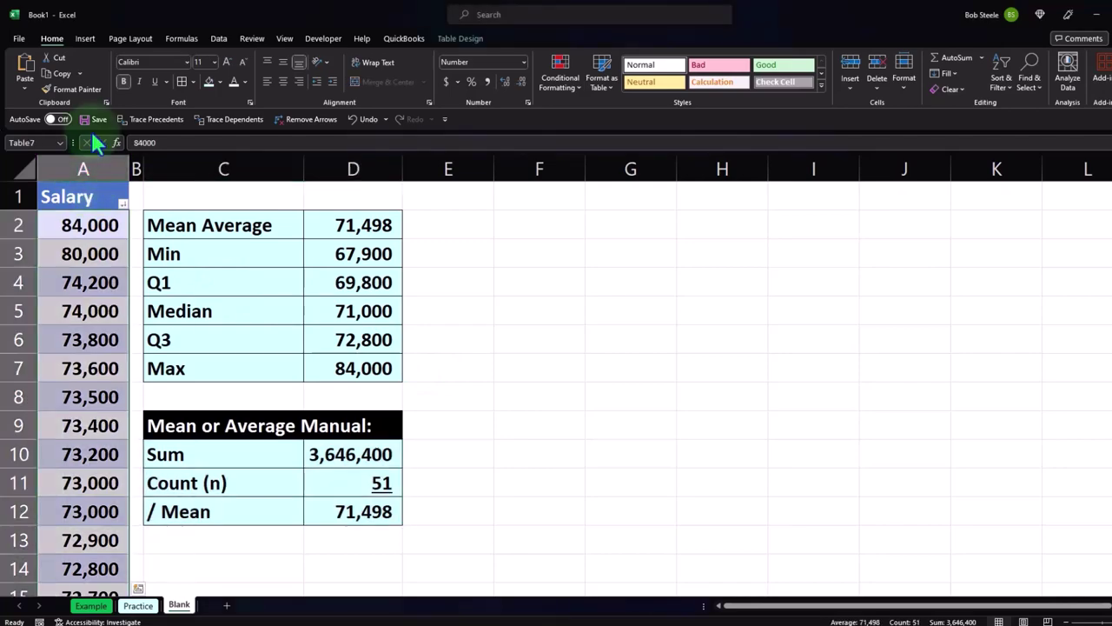
pyautogui.click(82, 39)
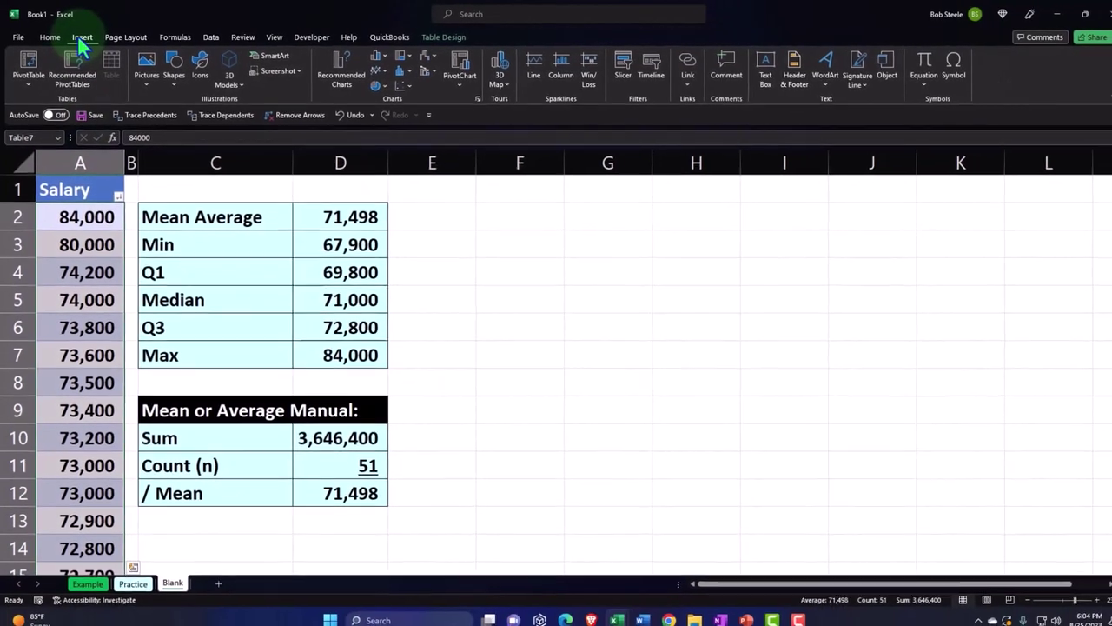
pyautogui.click(85, 176)
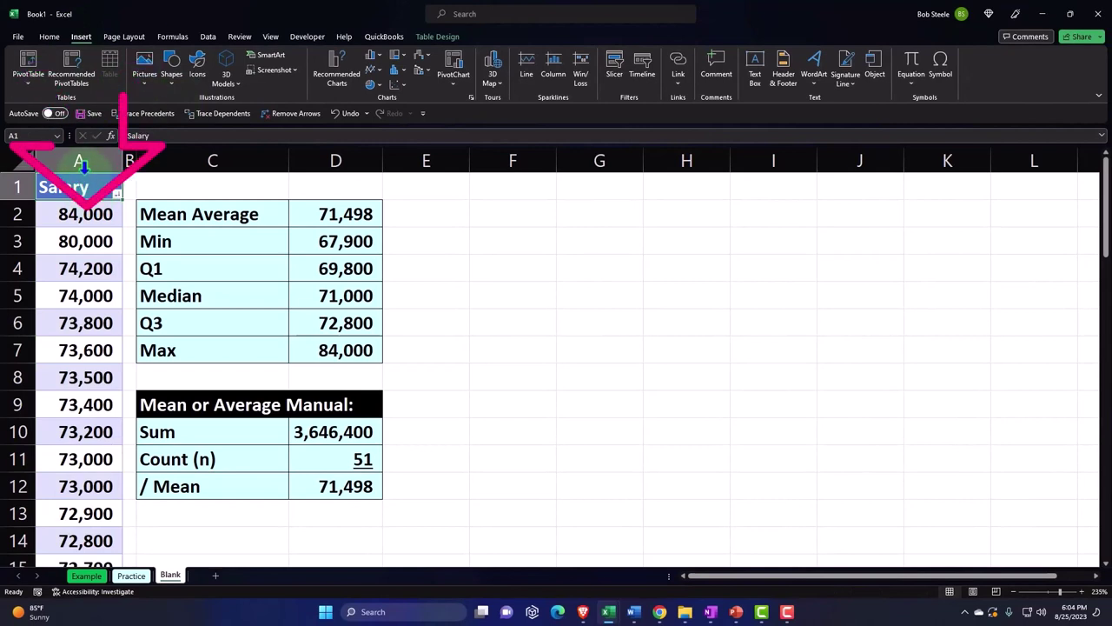
pyautogui.click(79, 170)
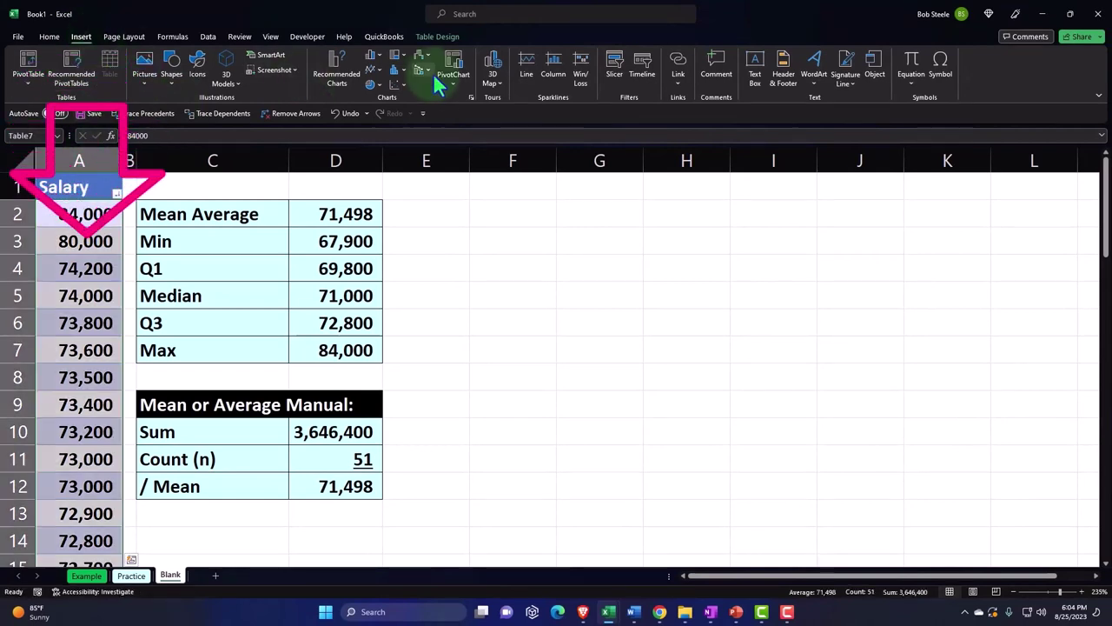
pyautogui.click(395, 71)
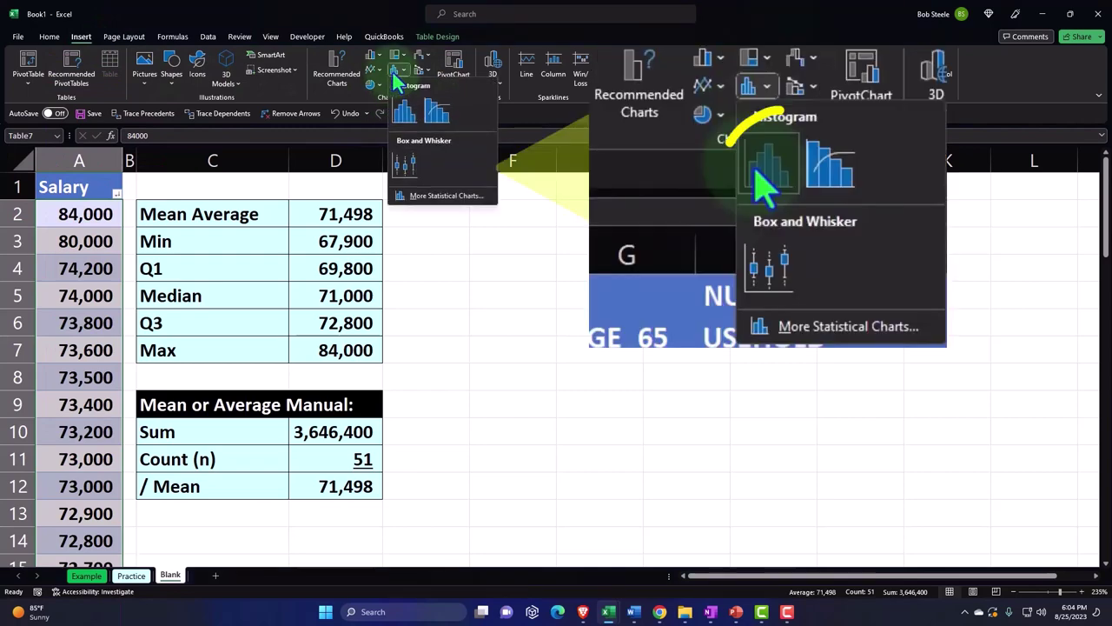
pyautogui.click(404, 111)
# Move the histogram beside the statistics tables, over columns E to L, and delete its chart title
pyautogui.moveTo(319, 188); pyautogui.dragTo(477, 192)
pyautogui.click(682, 211)
pyautogui.press('Delete')
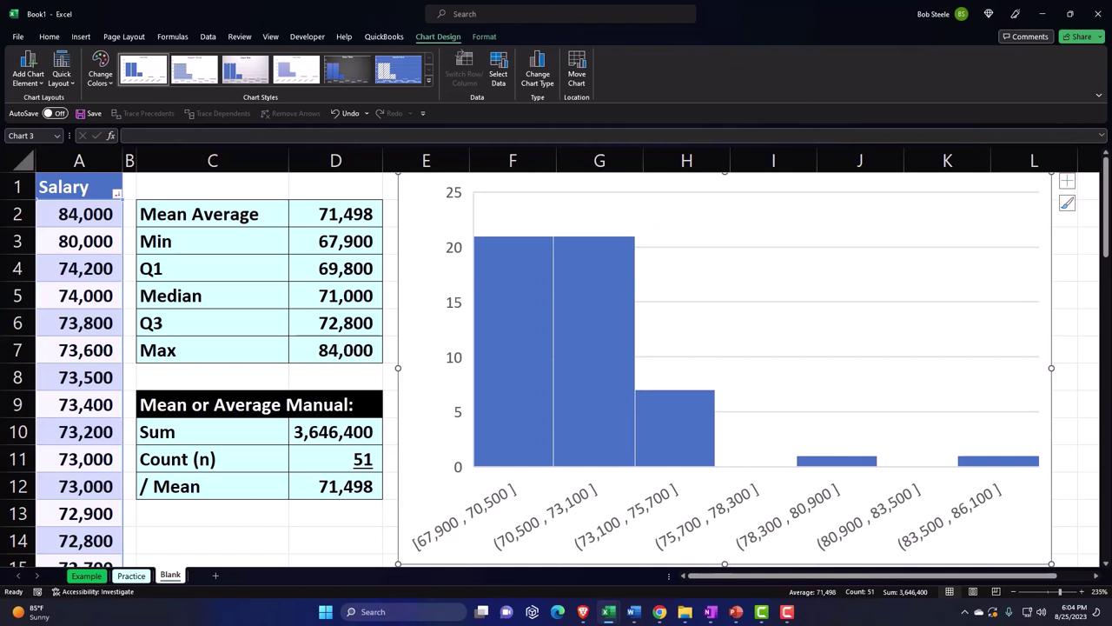
pyautogui.press('Escape')
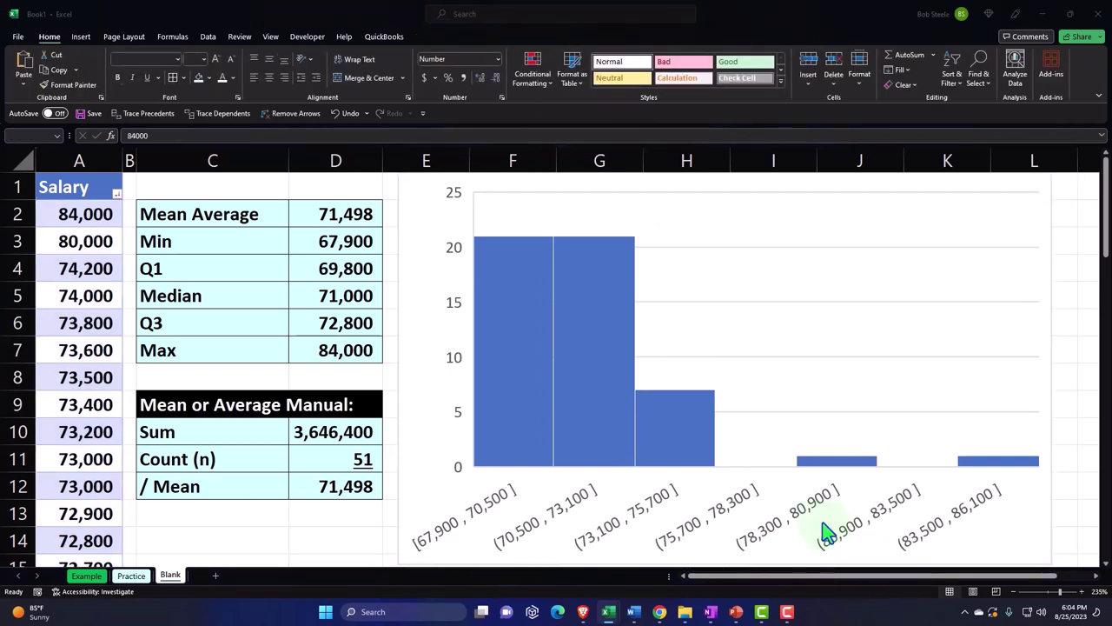
# Set the histogram's horizontal axis to 11 bins and close the axis formatting
pyautogui.click(826, 530)
pyautogui.click(821, 523)
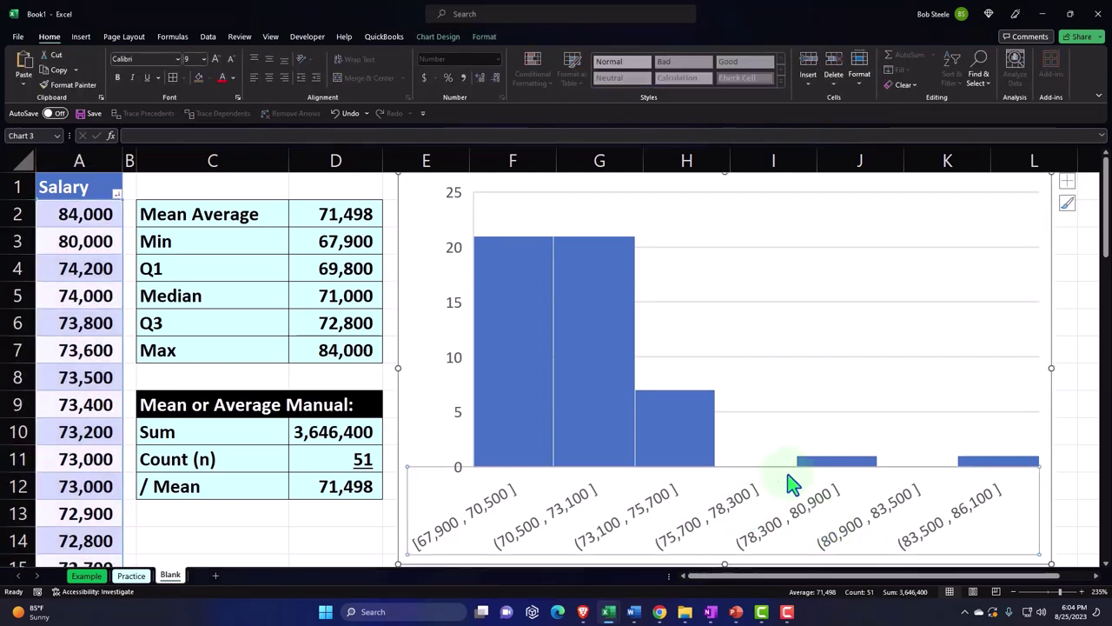
pyautogui.click(1006, 576)
pyautogui.moveTo(1006, 584); pyautogui.dragTo(1018, 582)
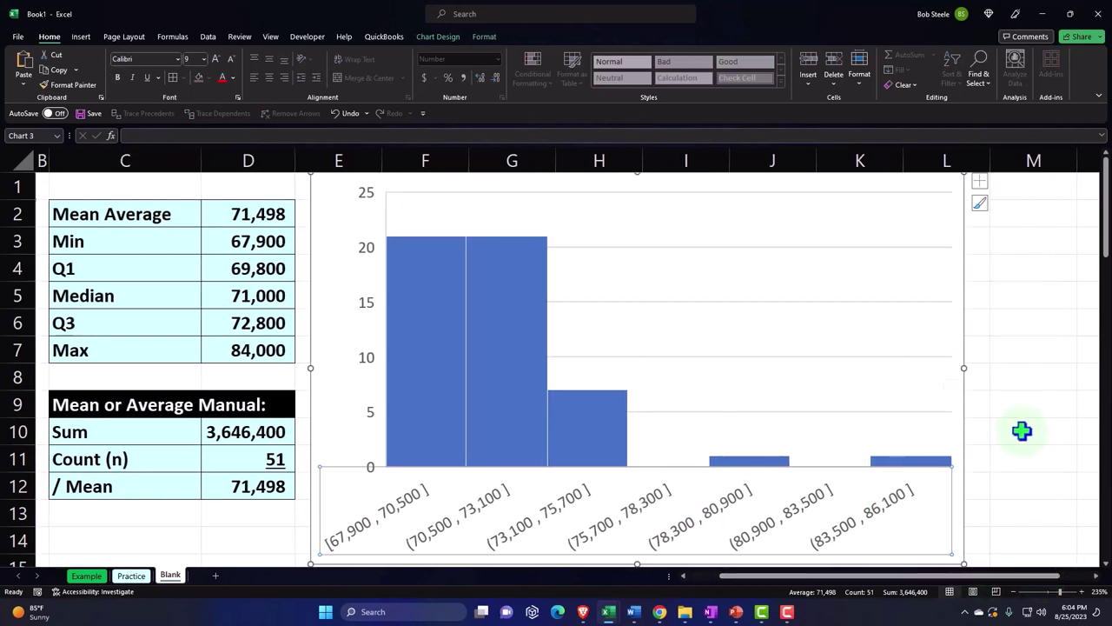
pyautogui.doubleClick(876, 508)
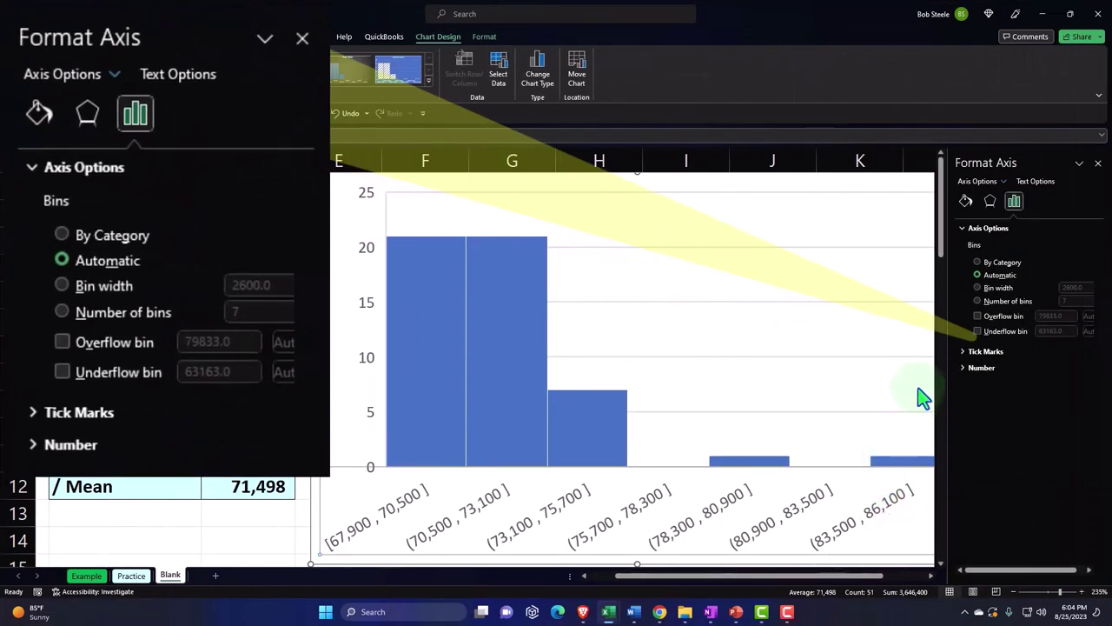
pyautogui.click(976, 300)
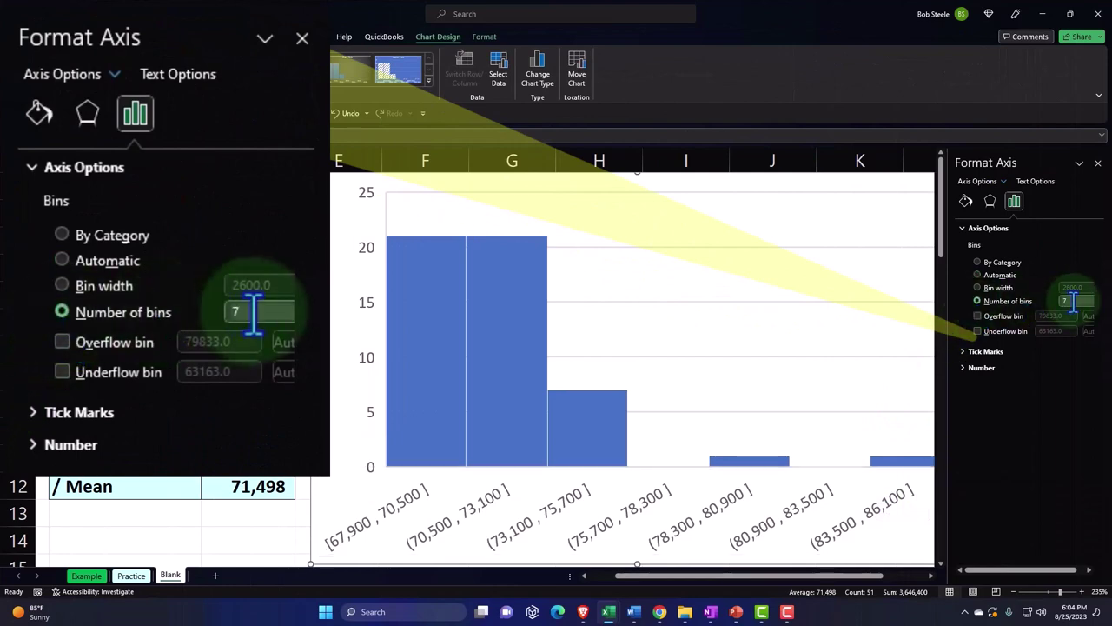
pyautogui.write('11')
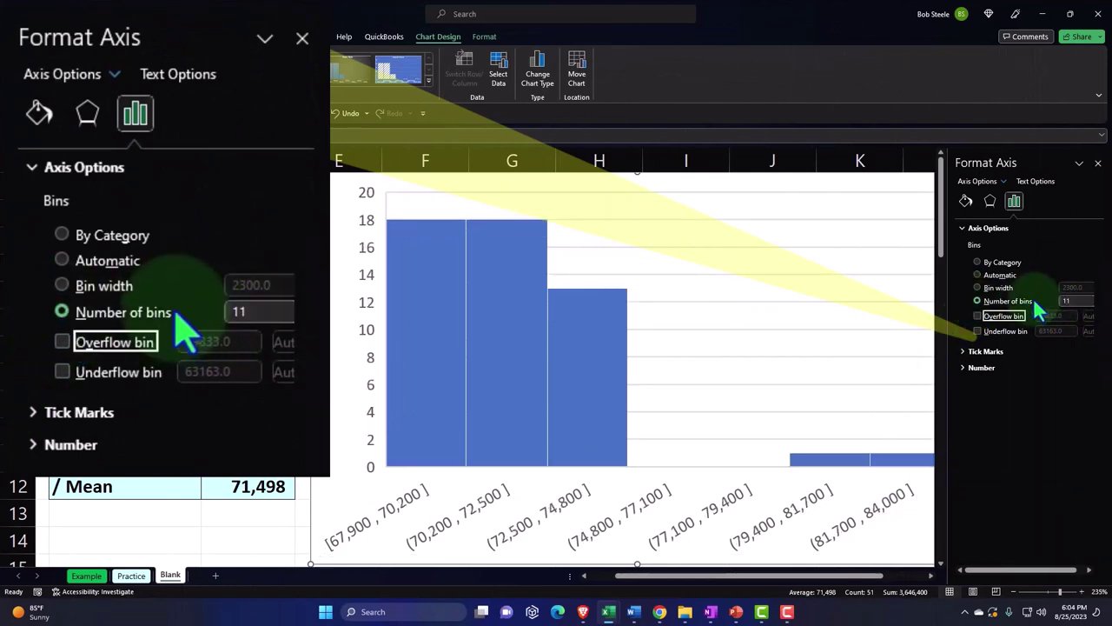
pyautogui.press('Return')
pyautogui.moveTo(764, 574); pyautogui.dragTo(799, 585)
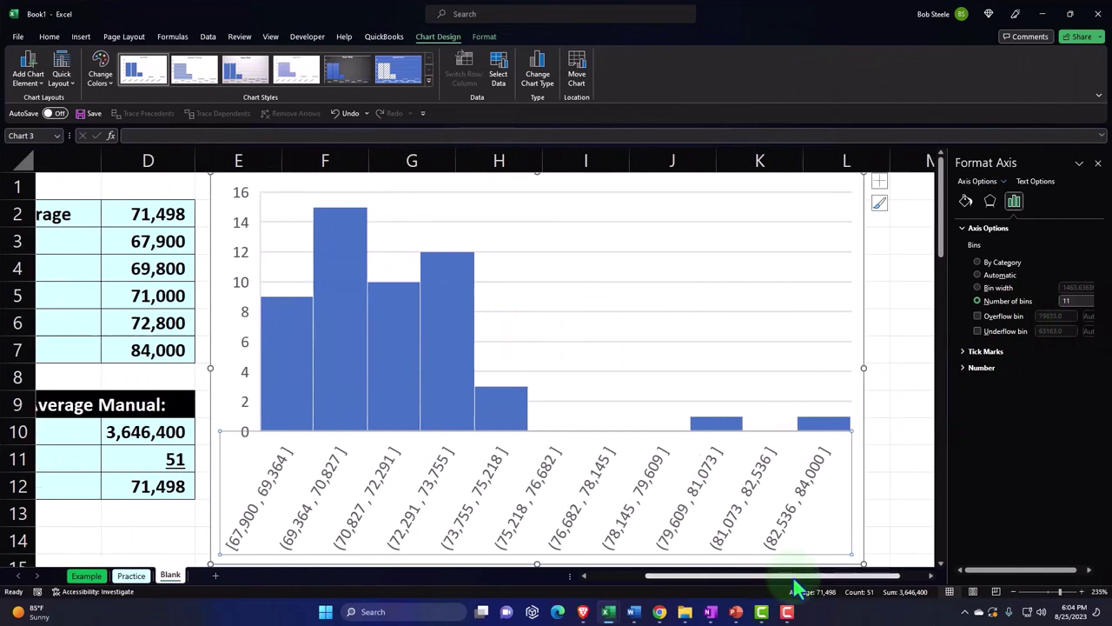
pyautogui.click(1097, 163)
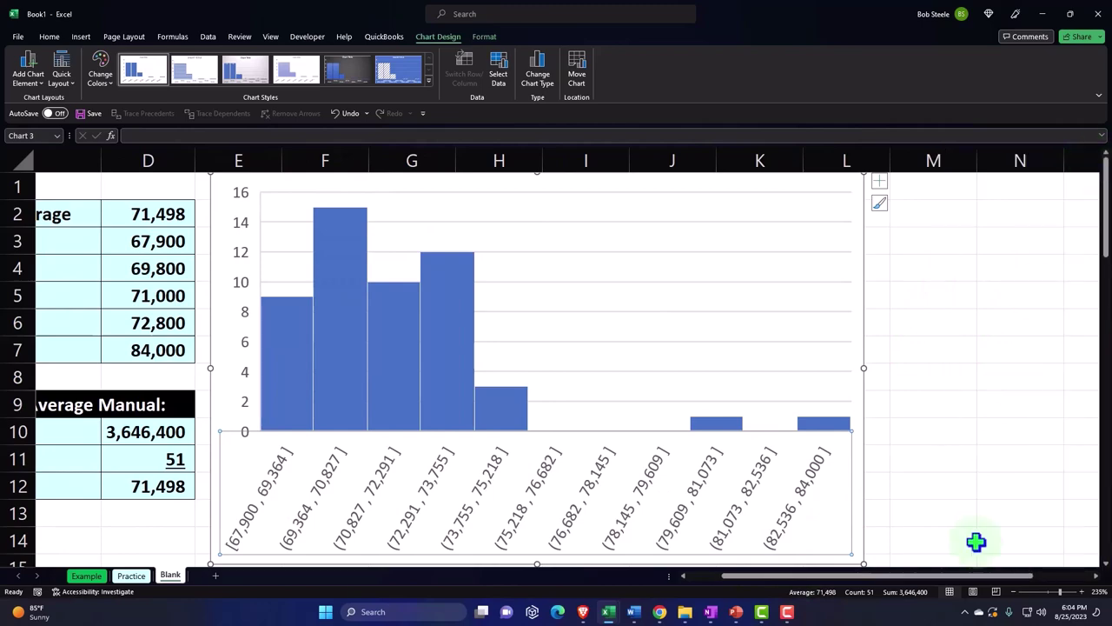
pyautogui.moveTo(885, 575); pyautogui.dragTo(913, 603)
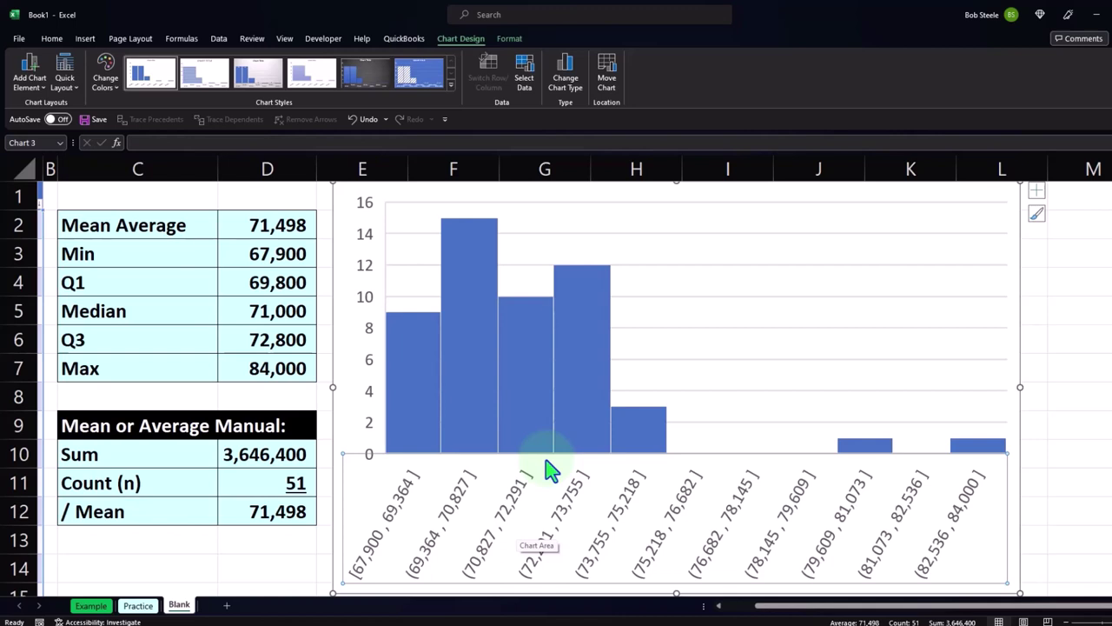
pyautogui.press('Escape')
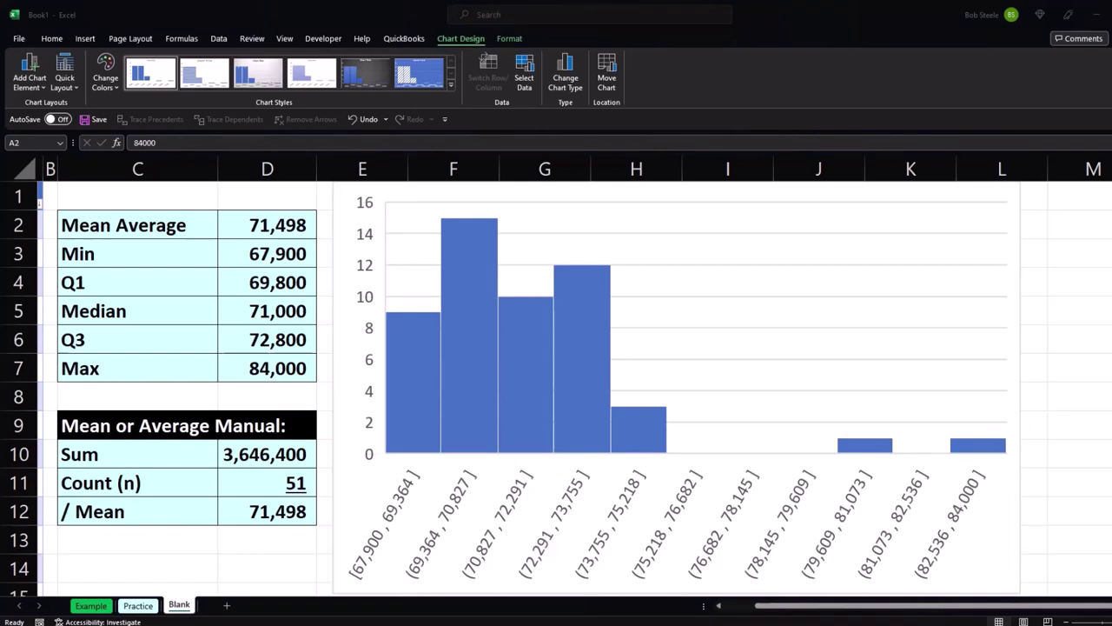
pyautogui.click(978, 607)
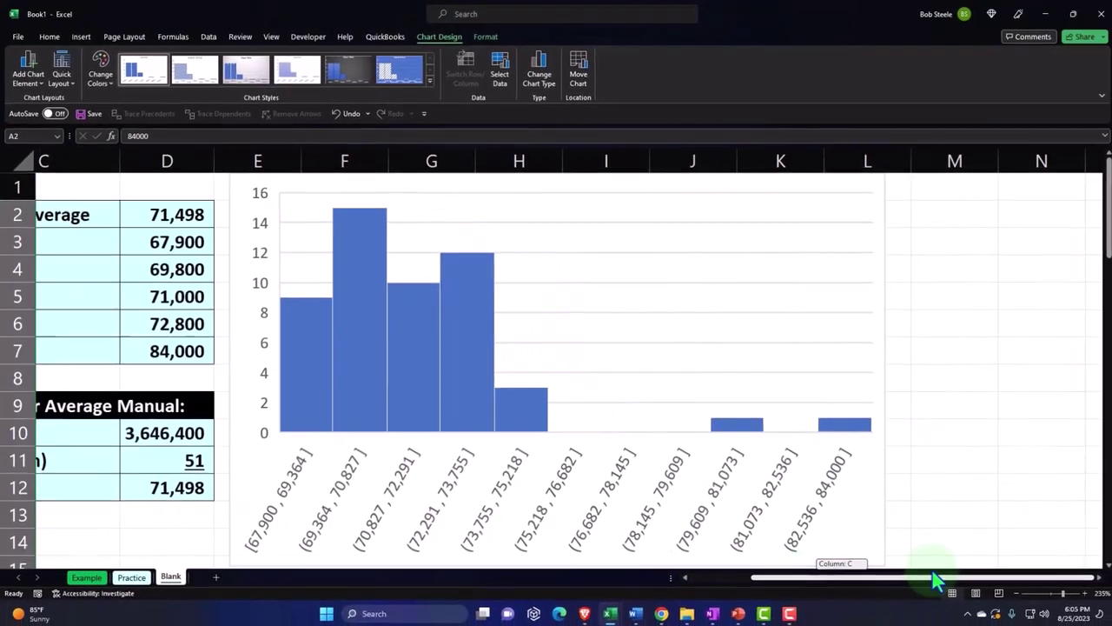
pyautogui.click(974, 330)
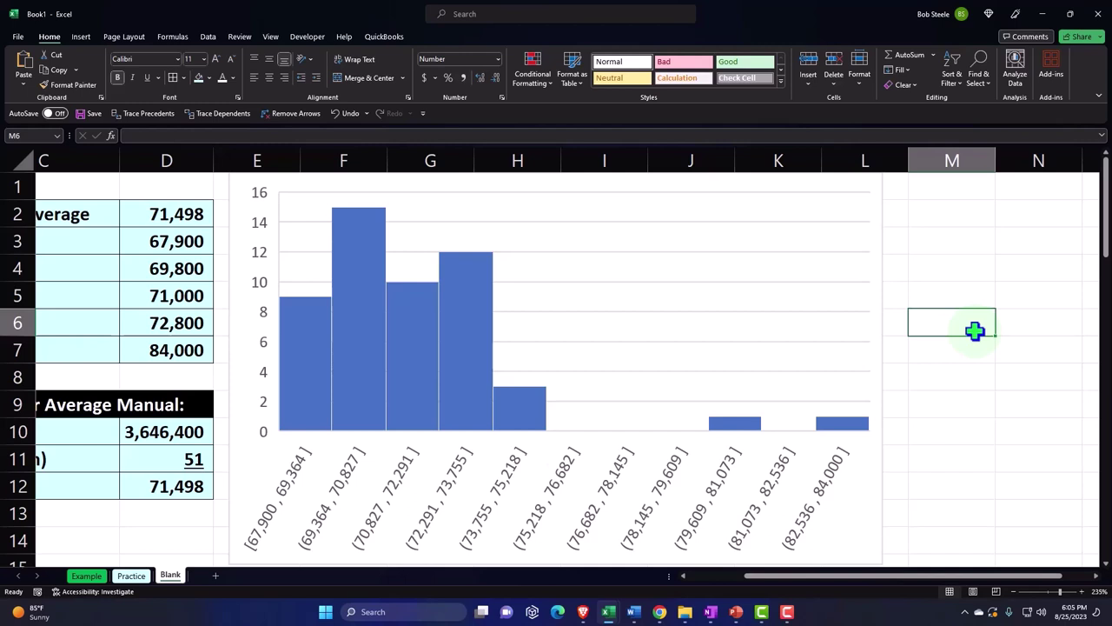
pyautogui.hscroll(1, 956, 278)
pyautogui.click(941, 217)
pyautogui.click(869, 183)
pyautogui.hotkey('ctrl', 'c')
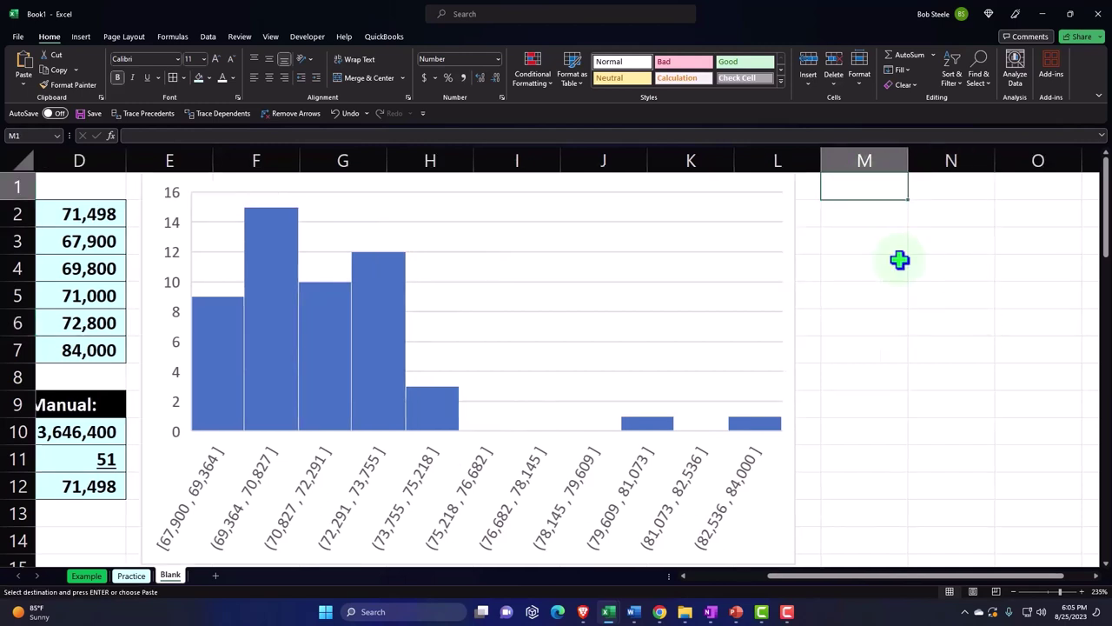
pyautogui.press('Right')
pyautogui.press('Right')
pyautogui.press('Right')
pyautogui.press('Right')
pyautogui.press('Right')
pyautogui.press('Left')
pyautogui.press('Left')
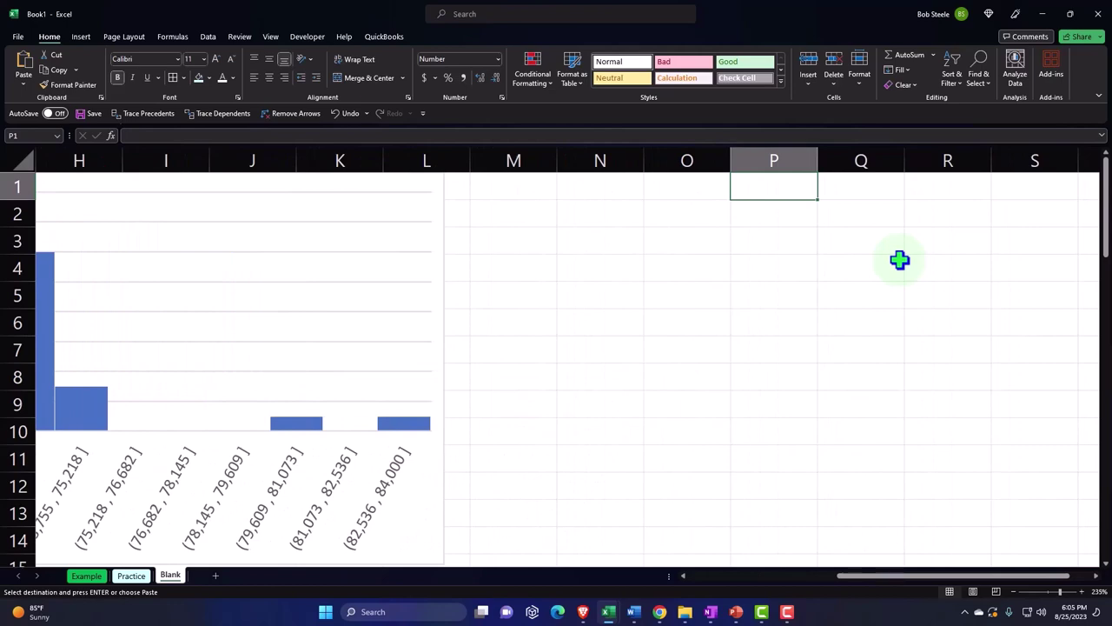
pyautogui.press('Left')
pyautogui.hotkey('ctrl', 'Home')
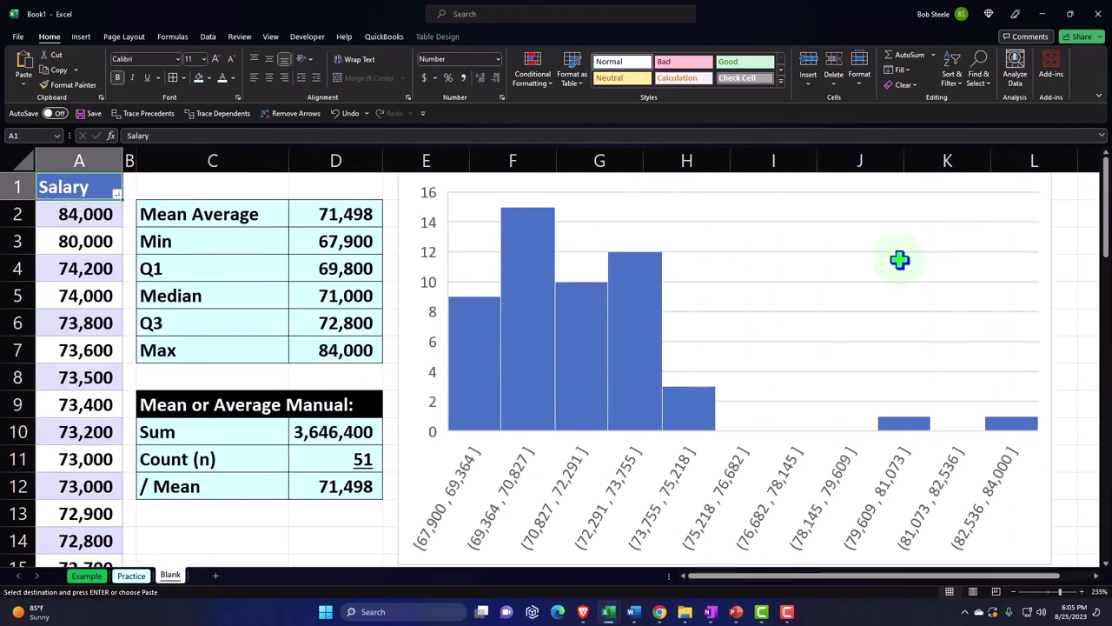
# Copy the whole Salary column A and paste it with its formatting into column M, starting at M1
pyautogui.click(90, 156)
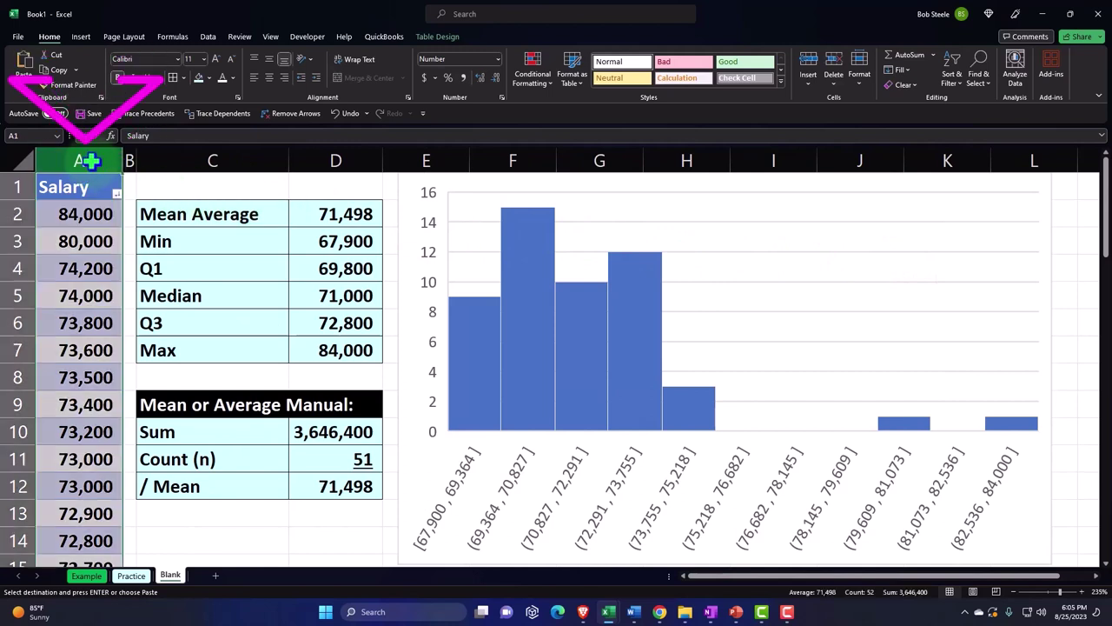
pyautogui.rightClick(83, 210)
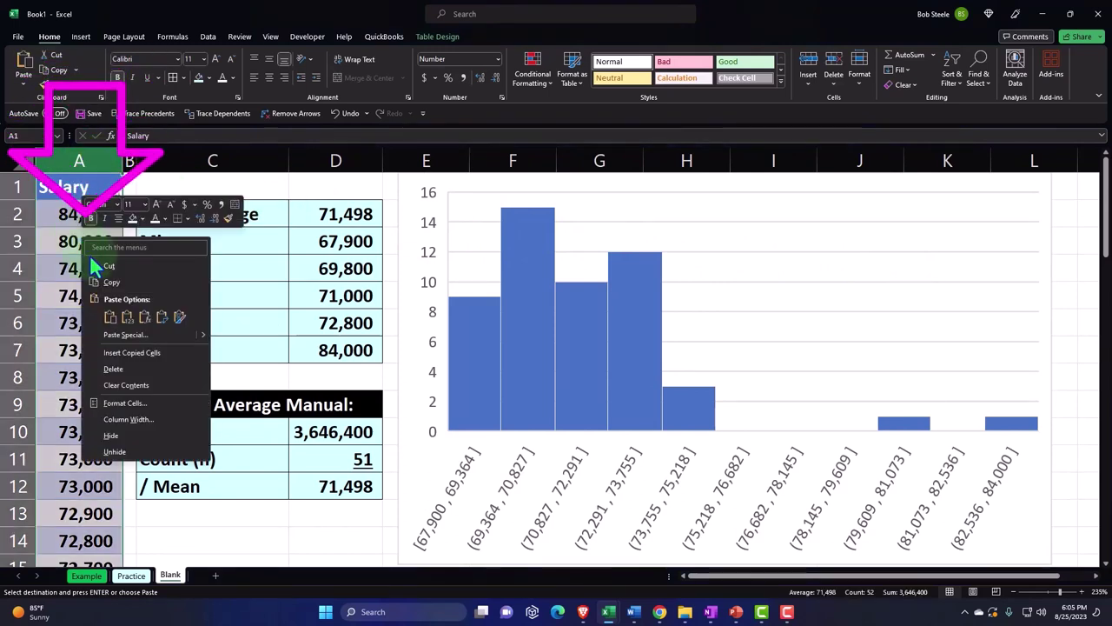
pyautogui.click(106, 289)
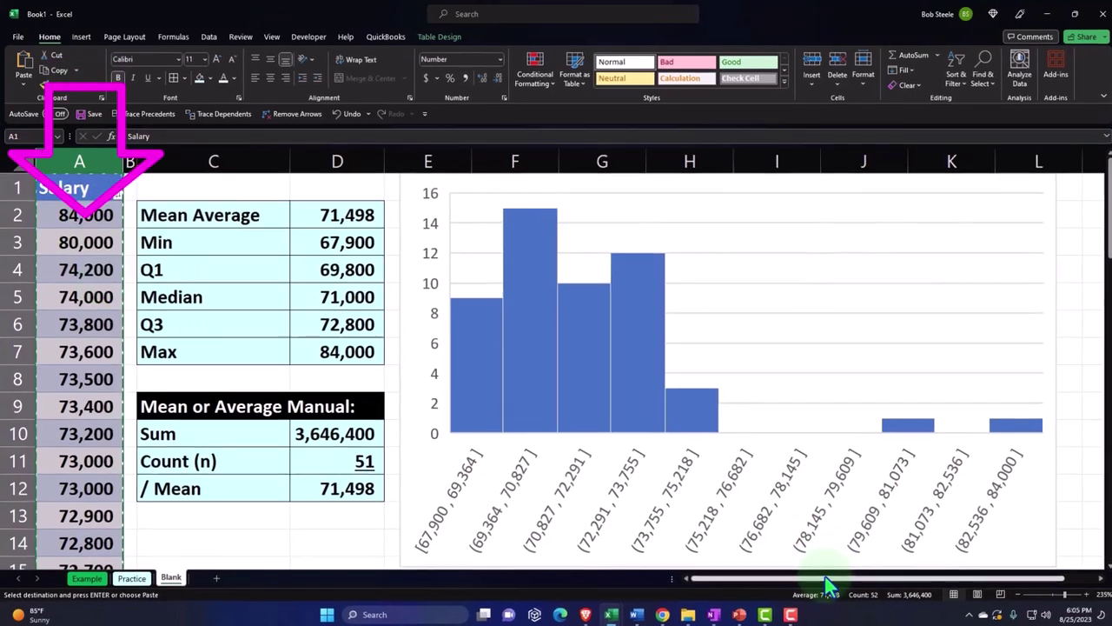
pyautogui.moveTo(826, 576); pyautogui.dragTo(859, 576)
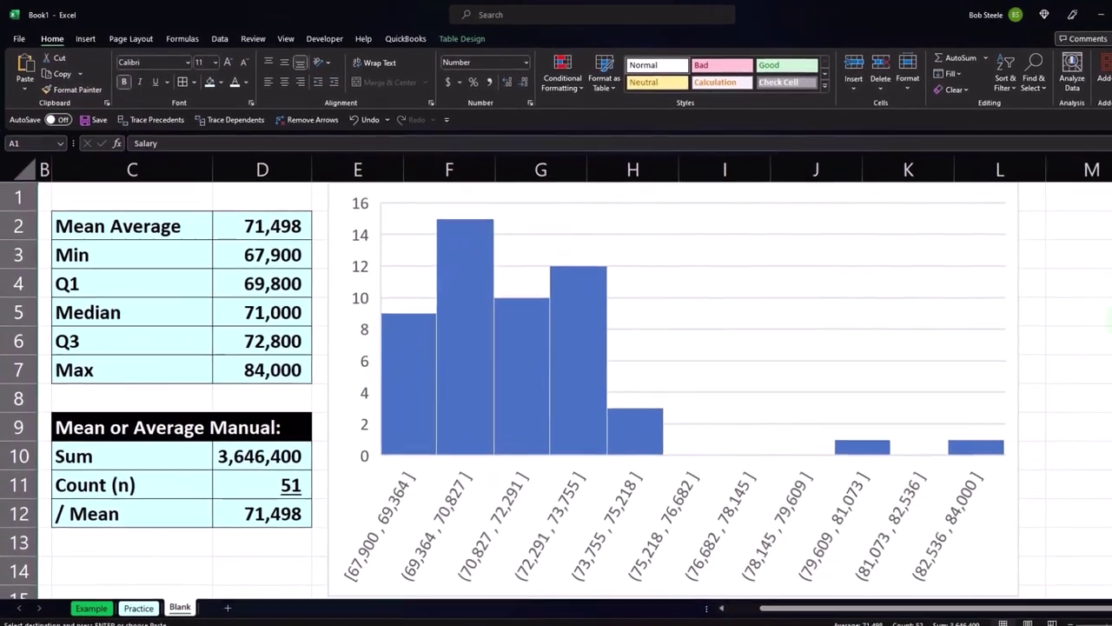
pyautogui.click(1099, 198)
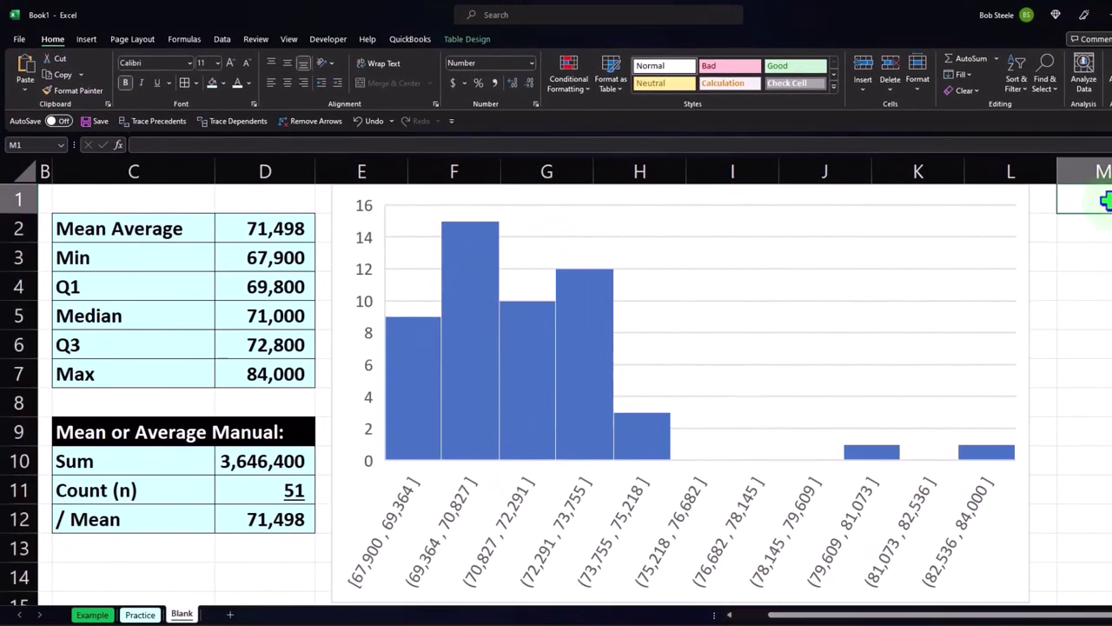
pyautogui.rightClick(1099, 201)
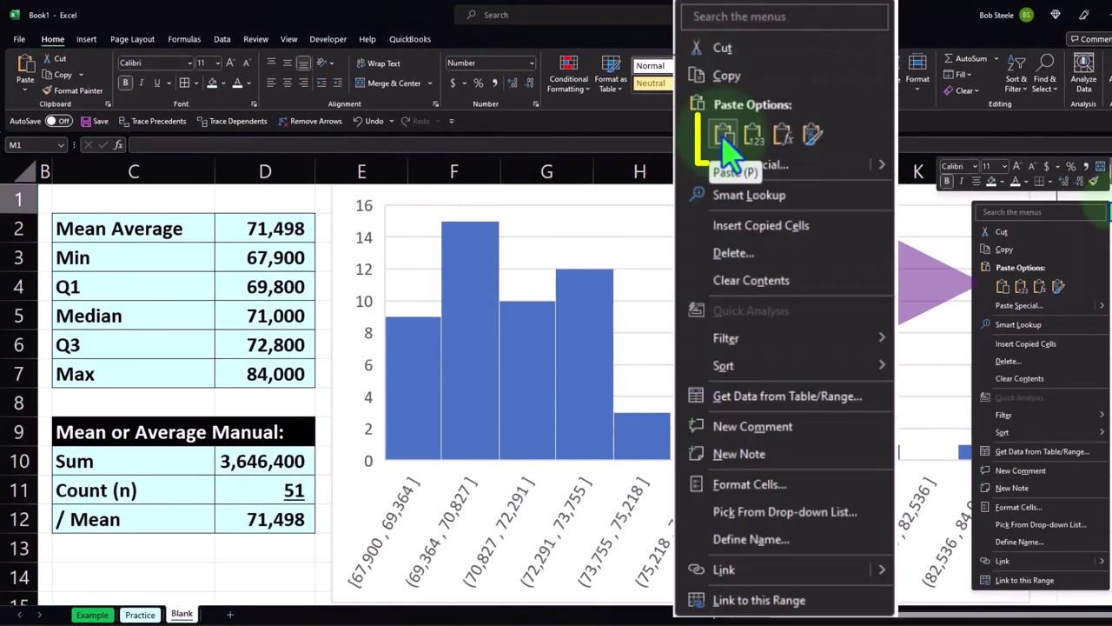
pyautogui.click(1004, 286)
# Narrow column N to a thin spacer beside the copied Salary table
pyautogui.click(1077, 258)
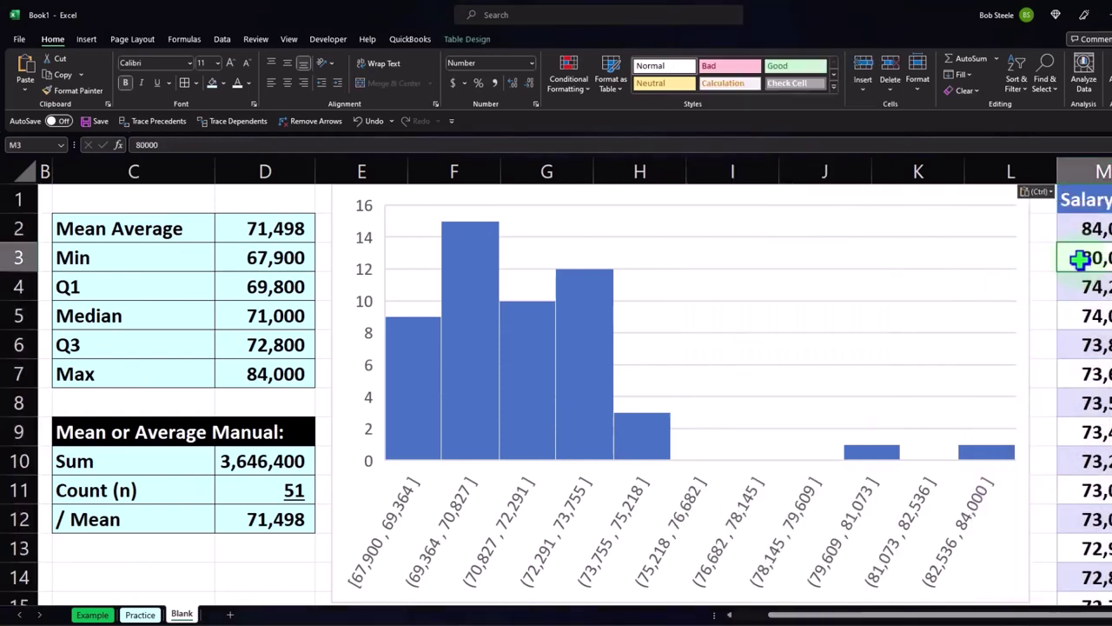
pyautogui.press('Right')
pyautogui.press('Right')
pyautogui.press('Right')
pyautogui.press('Right')
pyautogui.press('Right')
pyautogui.press('Right')
pyautogui.press('Right')
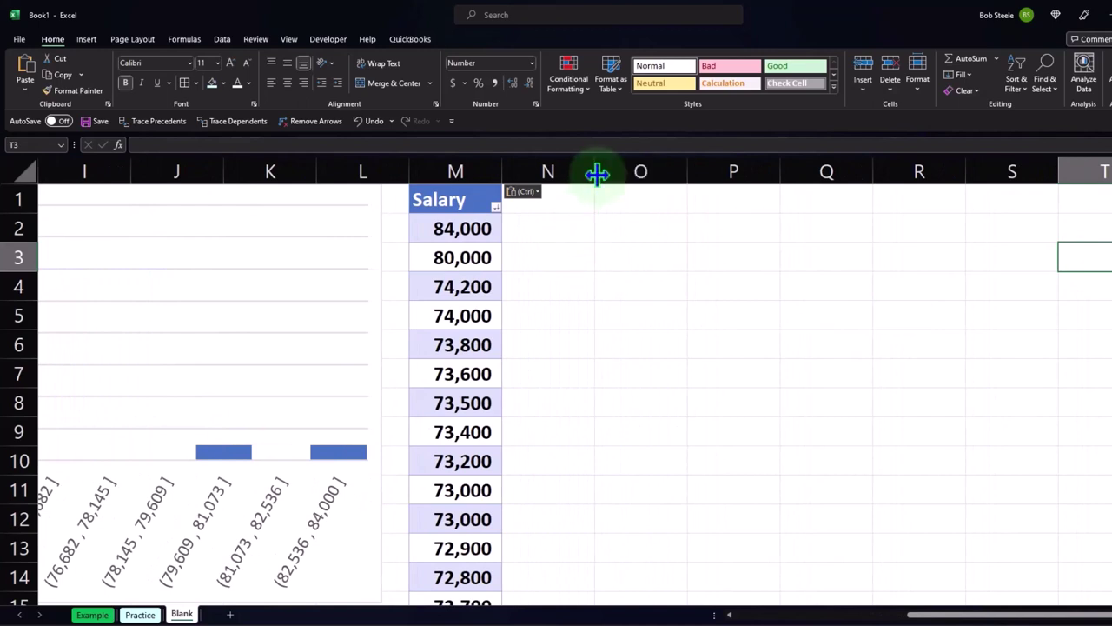
pyautogui.moveTo(596, 173); pyautogui.dragTo(521, 172)
# Enter the heading "Averae Deviation" in O1
pyautogui.click(568, 203)
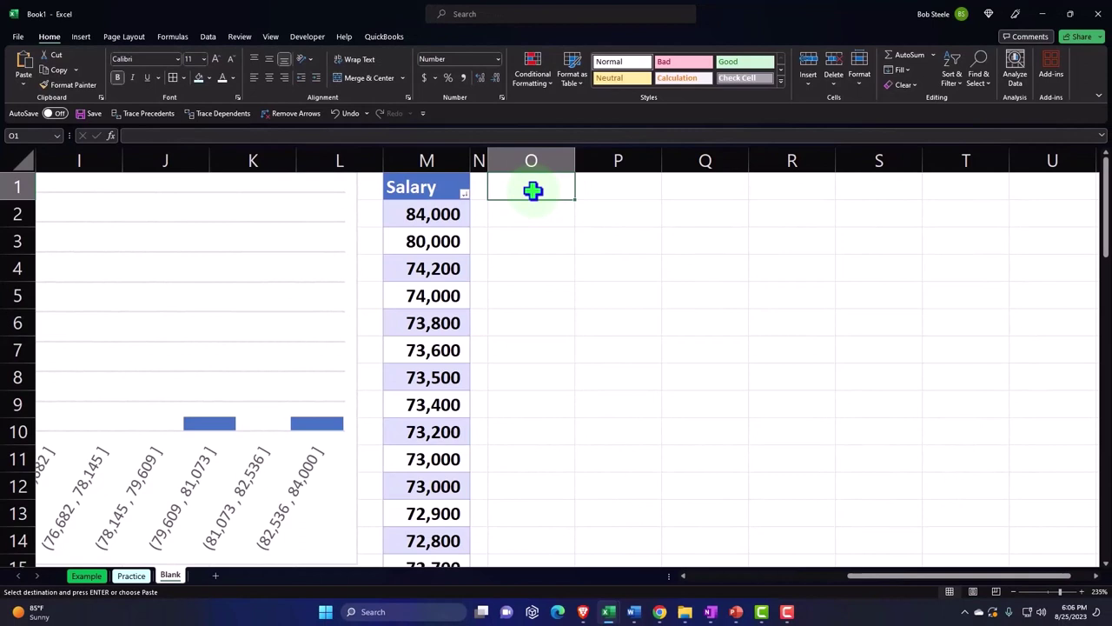
pyautogui.write('Averae Deviation')
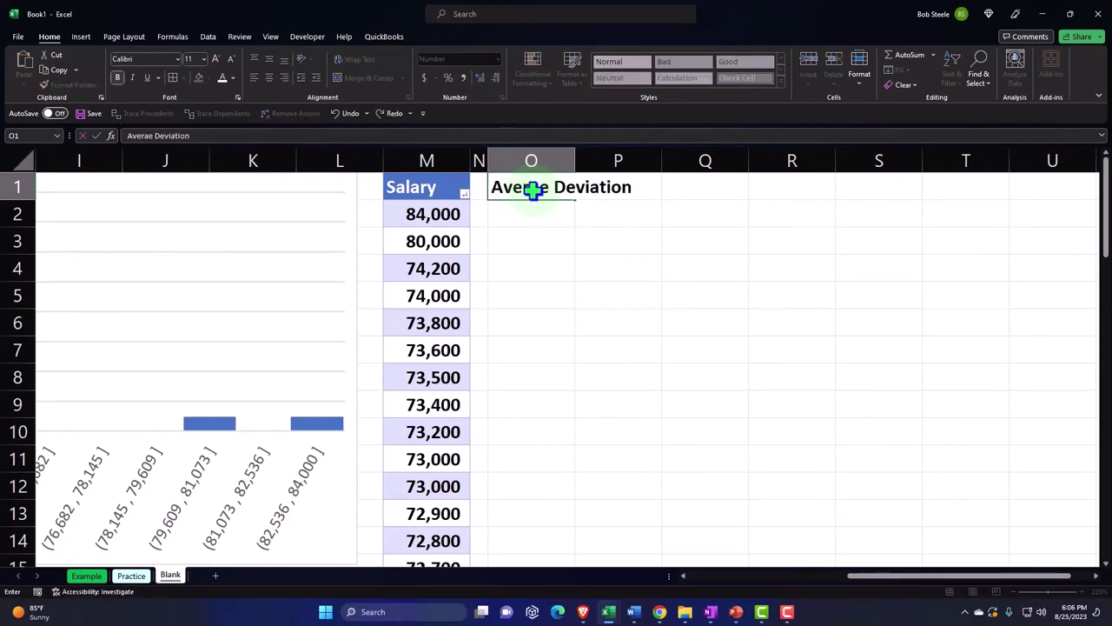
pyautogui.press('Return')
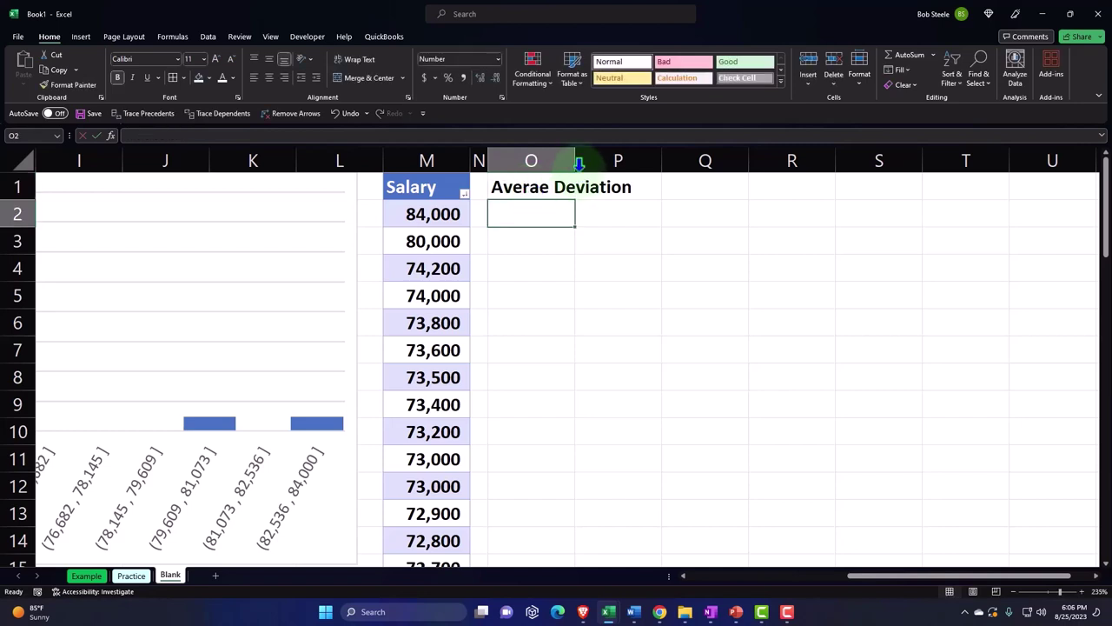
# Widen column O to fit its heading and paste the average deviation equation text box beneath it
pyautogui.moveTo(575, 161); pyautogui.dragTo(644, 161)
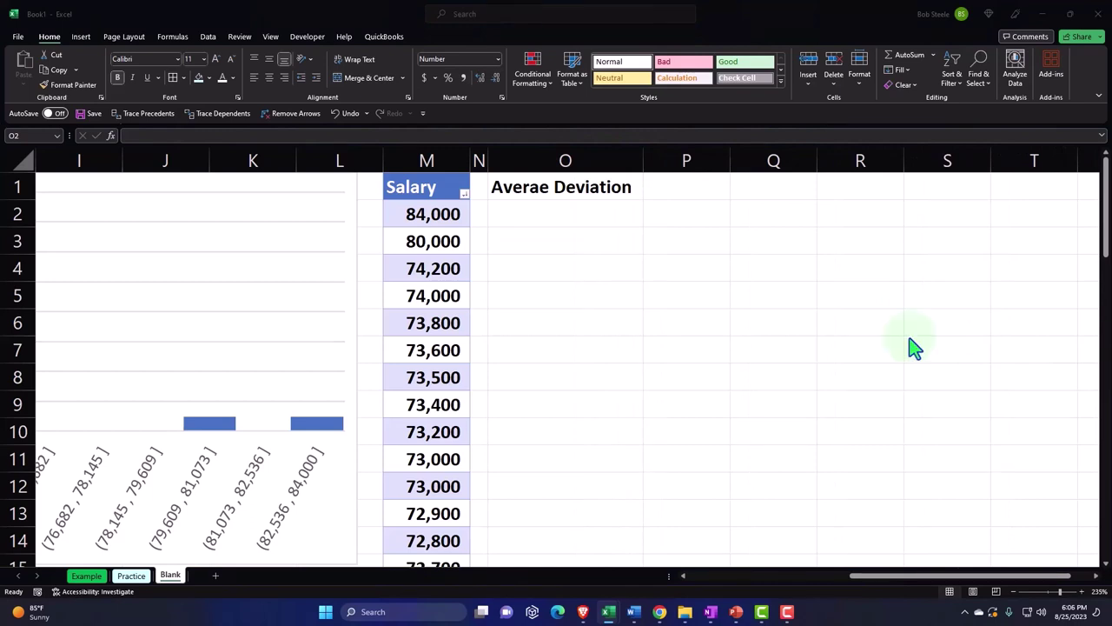
pyautogui.hotkey('ctrl', 'v')
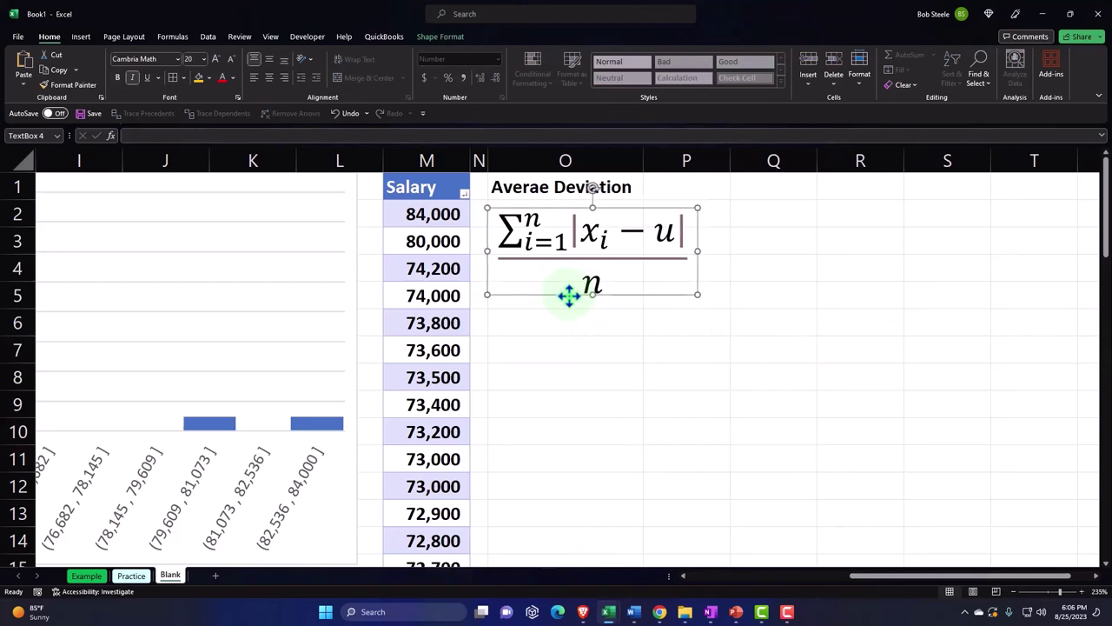
pyautogui.click(80, 36)
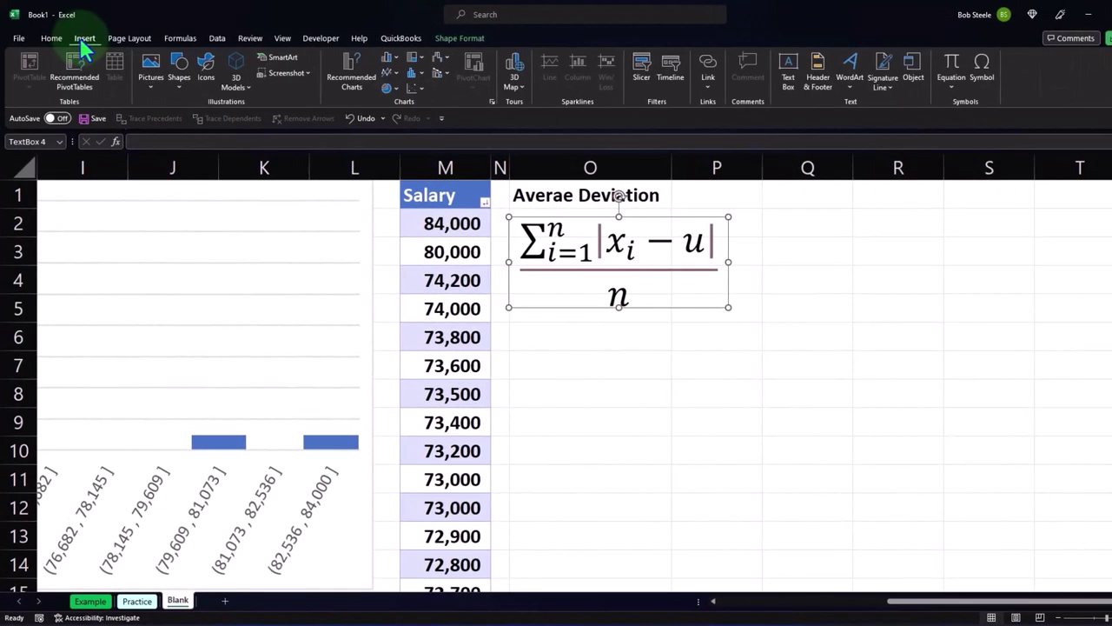
pyautogui.click(948, 63)
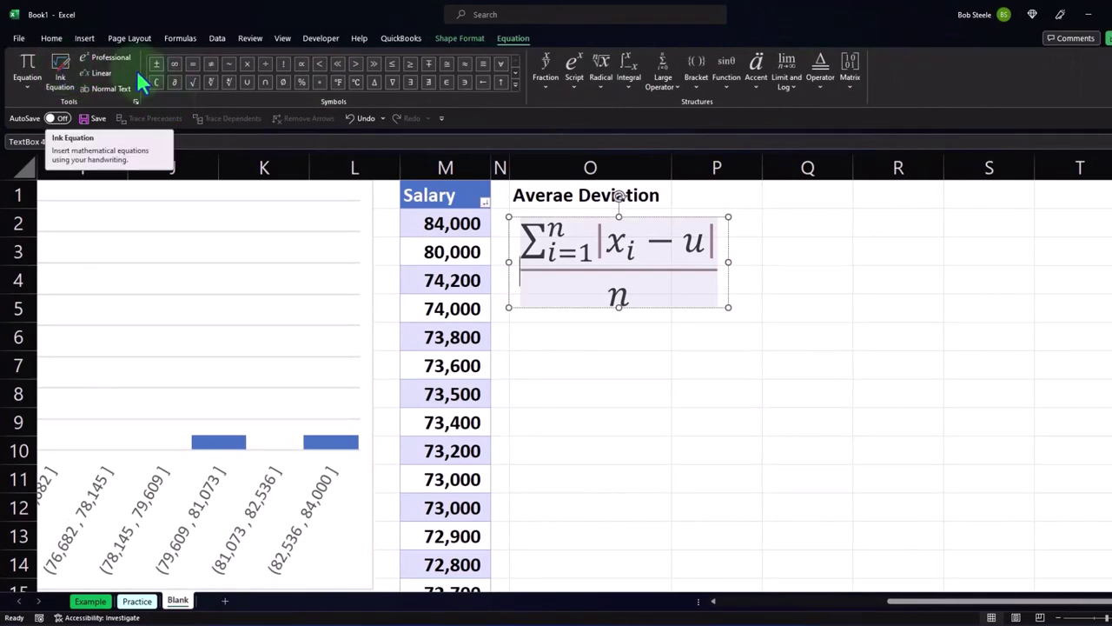
# Fill the average deviation equation box with orange from the standard colors
pyautogui.click(59, 42)
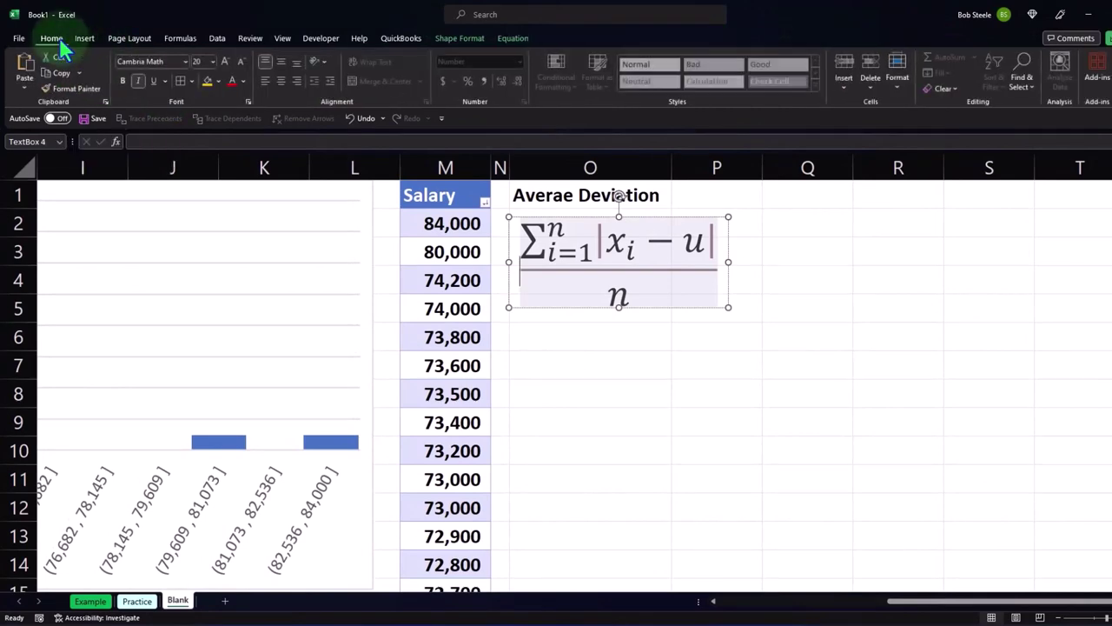
pyautogui.click(218, 81)
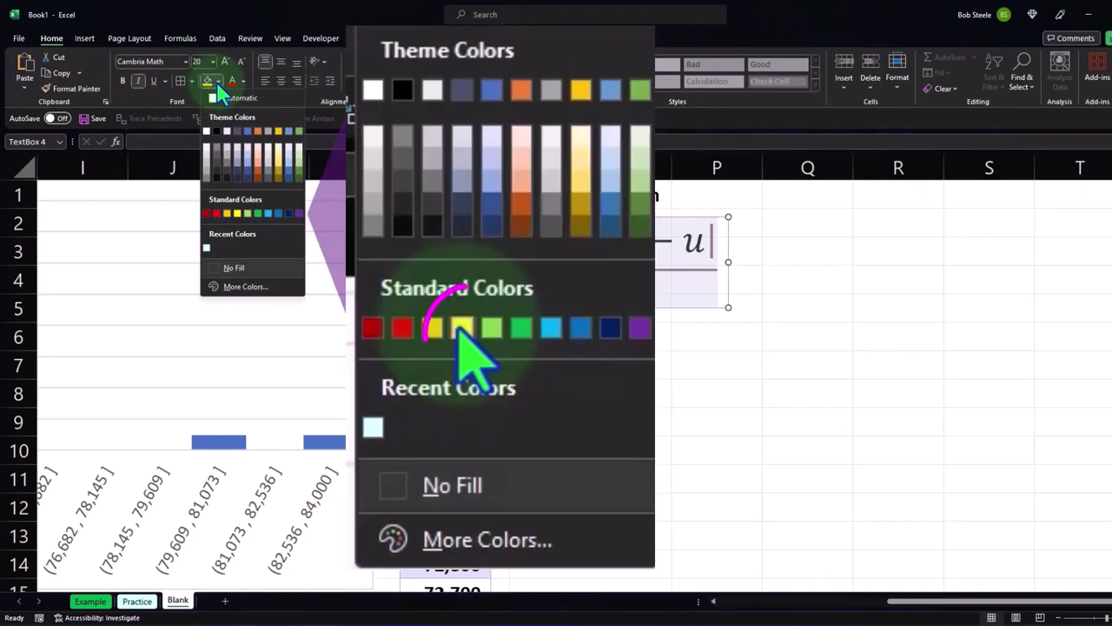
pyautogui.click(232, 223)
pyautogui.click(608, 419)
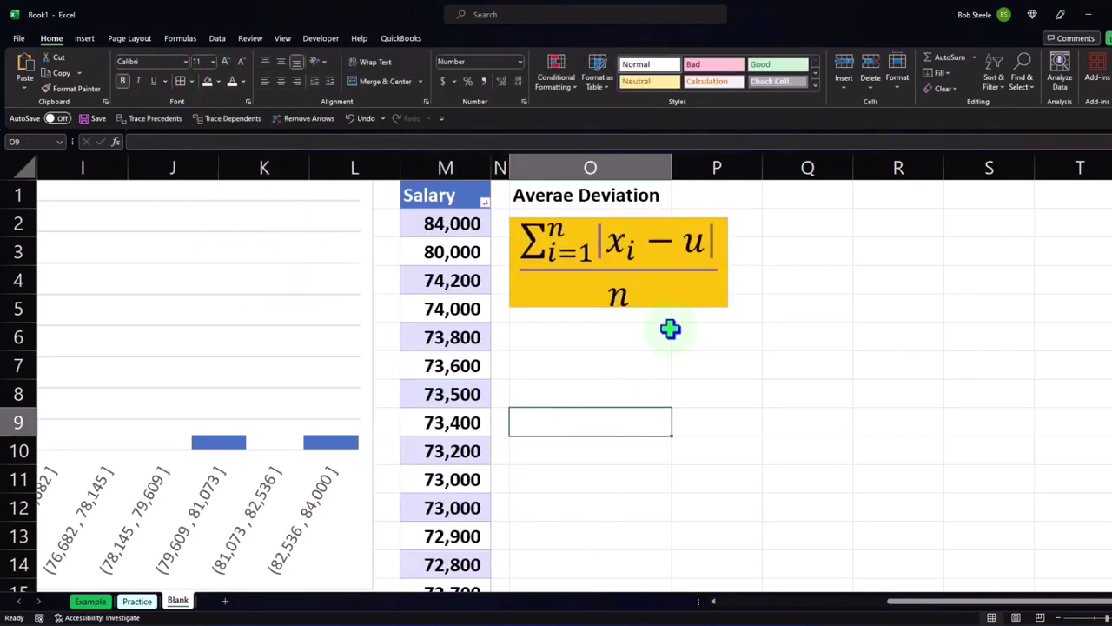
# Widen column O further so that it spans the full width of the equation box
pyautogui.moveTo(672, 171); pyautogui.dragTo(732, 172)
pyautogui.click(722, 304)
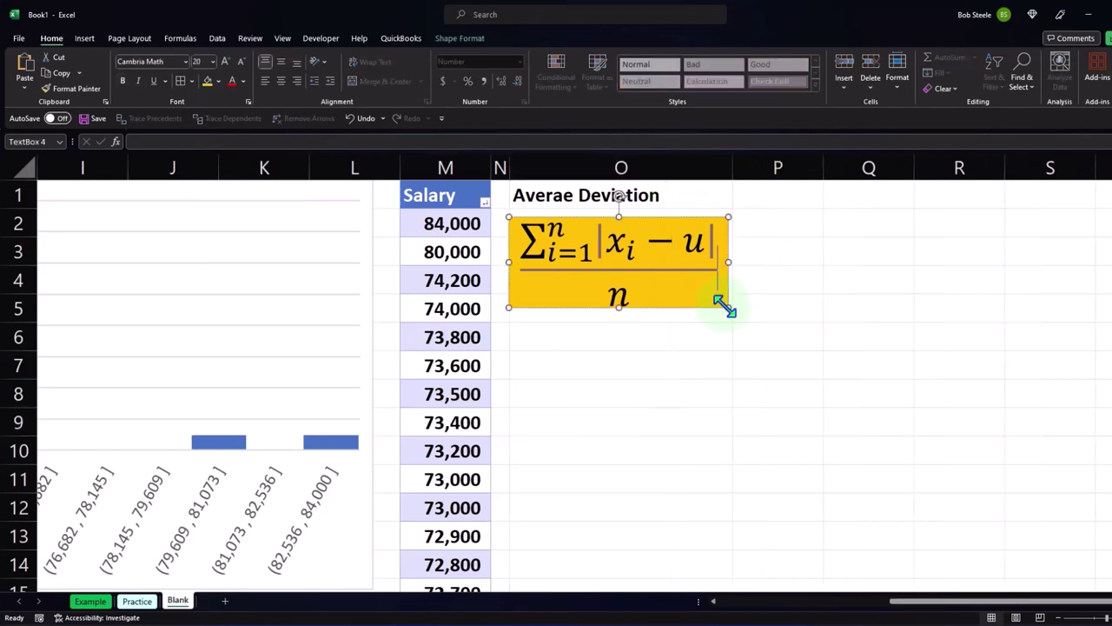
pyautogui.click(742, 368)
# Format the "Averae Deviation" heading in O1 with a black fill and white font
pyautogui.click(576, 194)
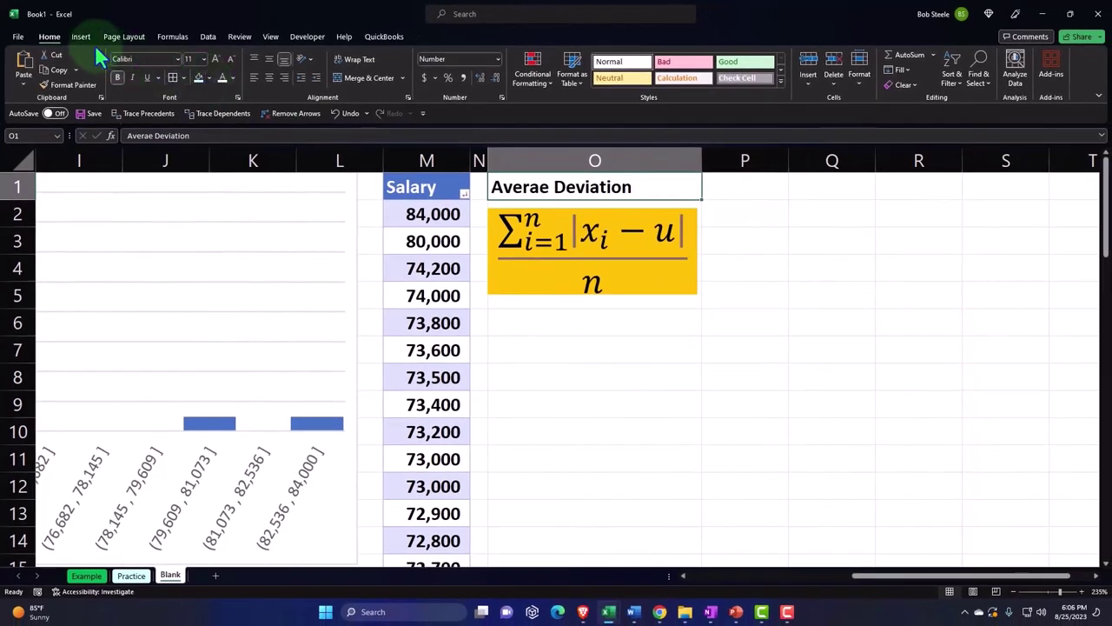
pyautogui.click(81, 40)
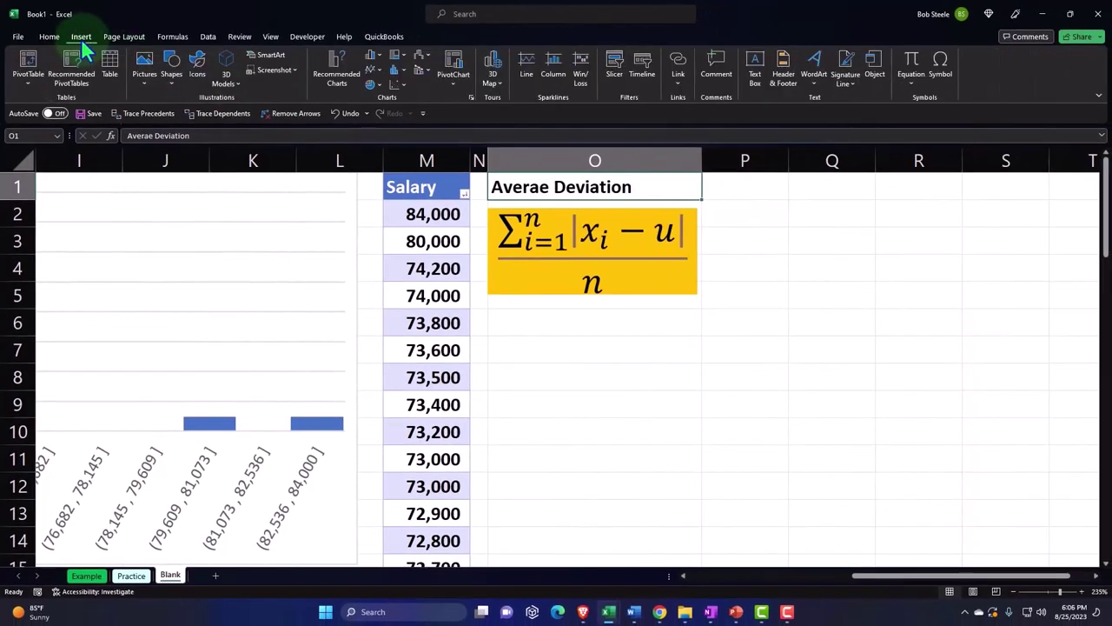
pyautogui.click(48, 36)
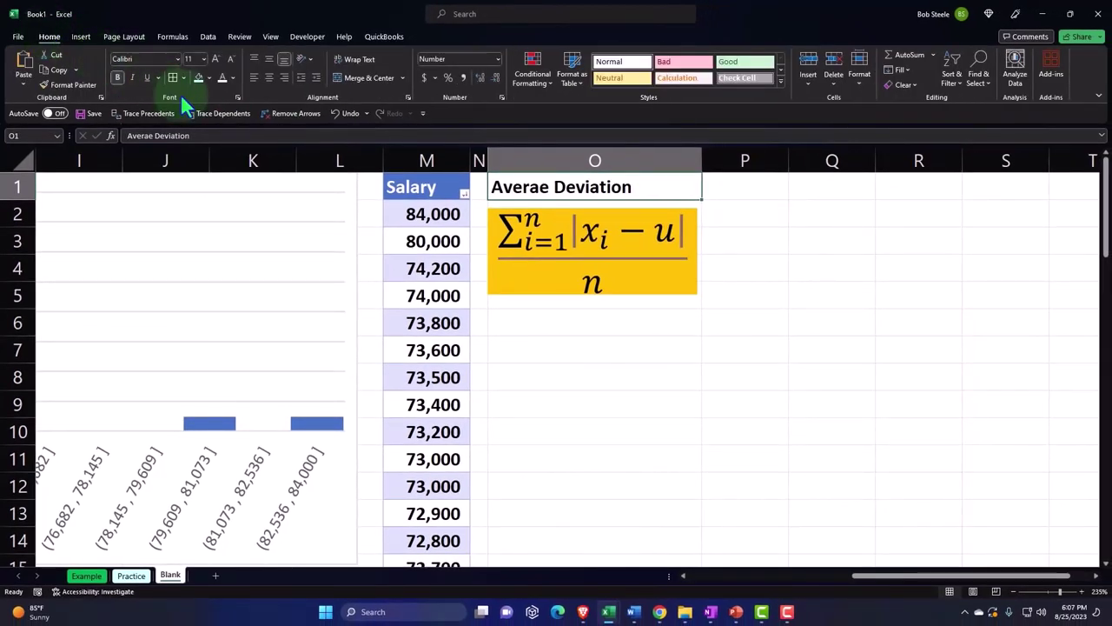
pyautogui.click(208, 77)
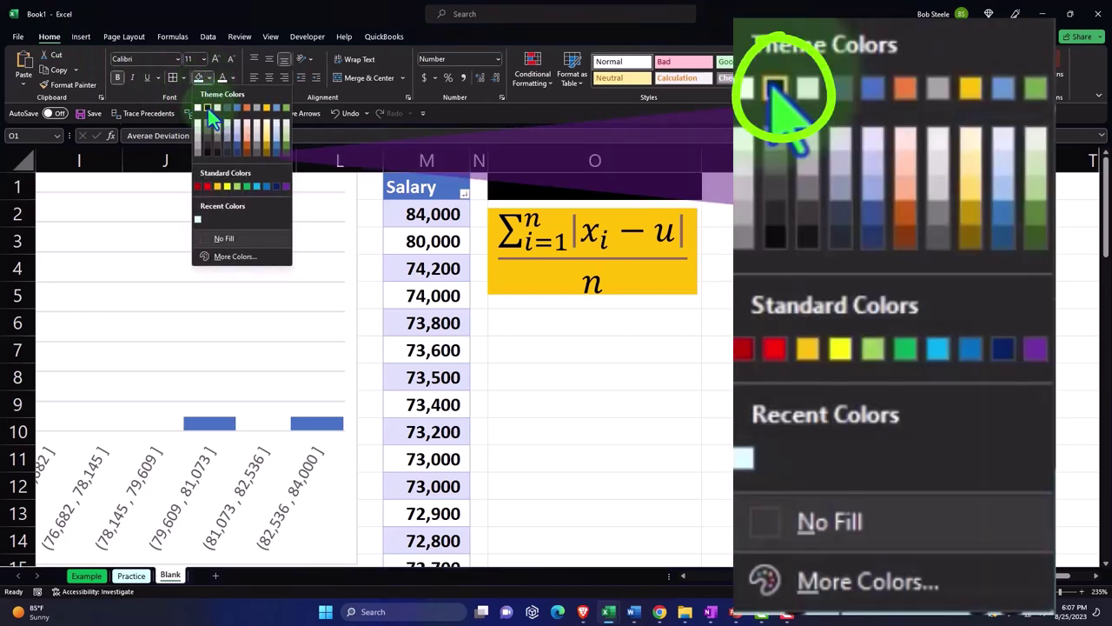
pyautogui.click(208, 107)
pyautogui.click(219, 75)
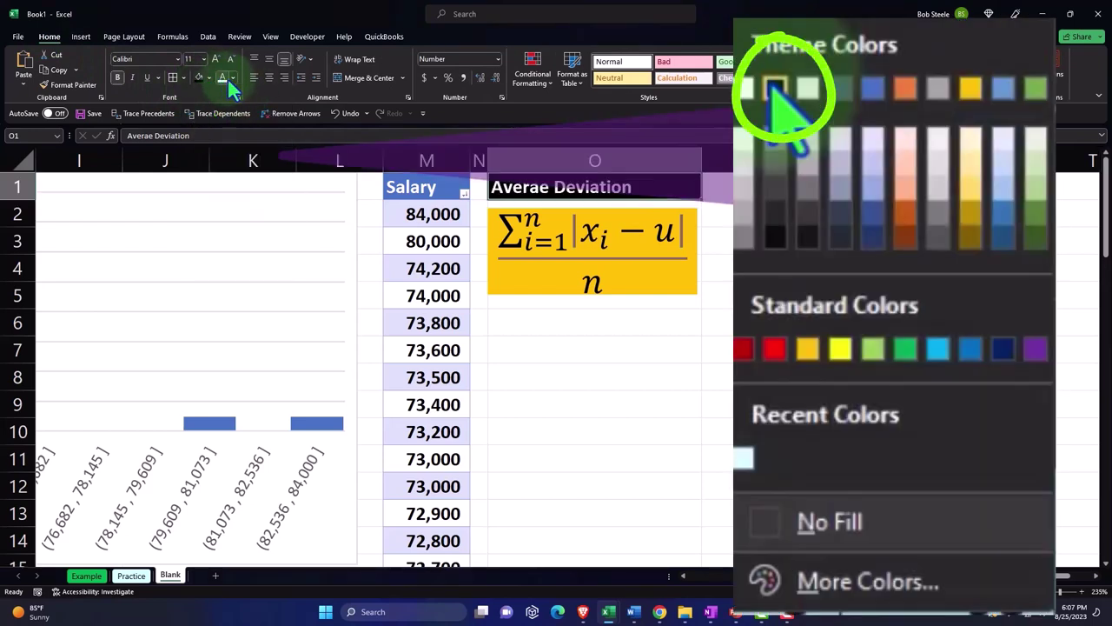
pyautogui.click(681, 393)
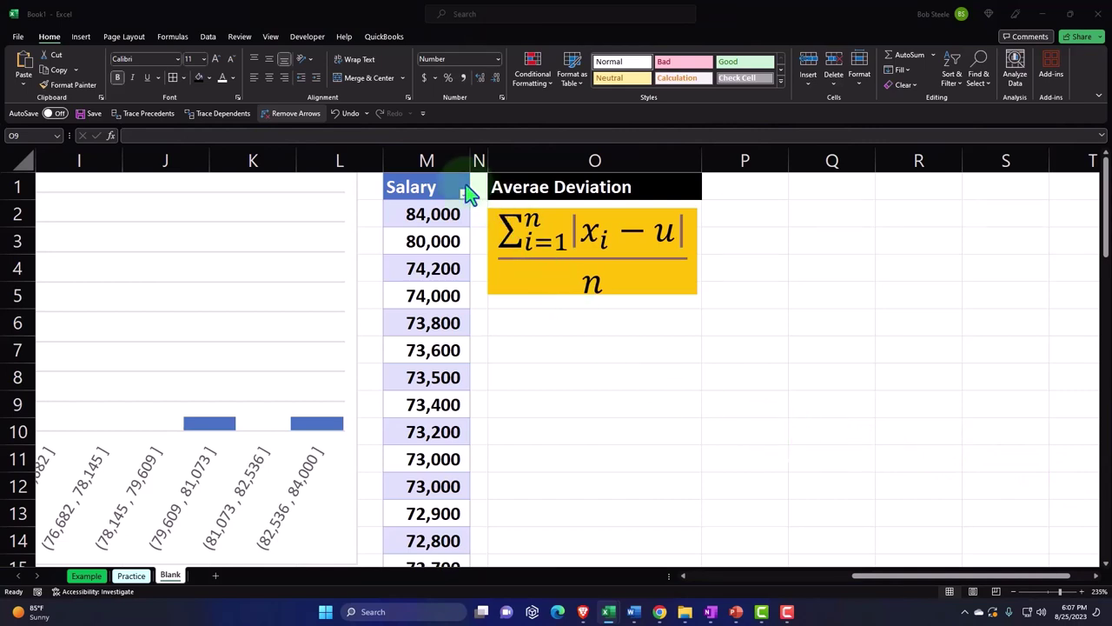
# Cut the whole Salary column M and paste it into column Q, starting at Q1
pyautogui.click(432, 157)
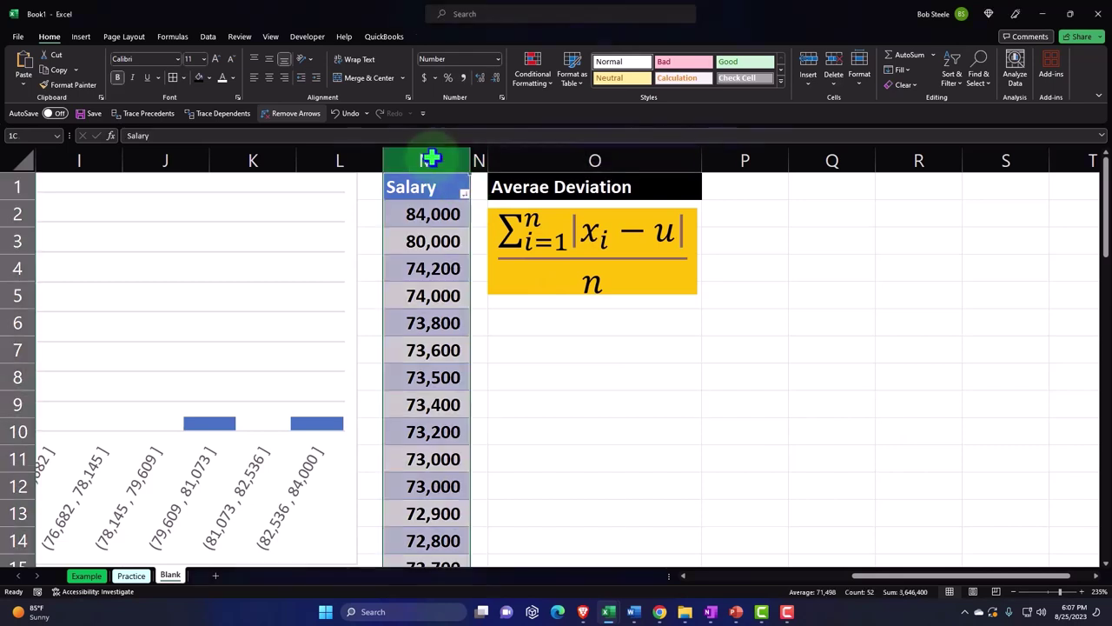
pyautogui.rightClick(417, 197)
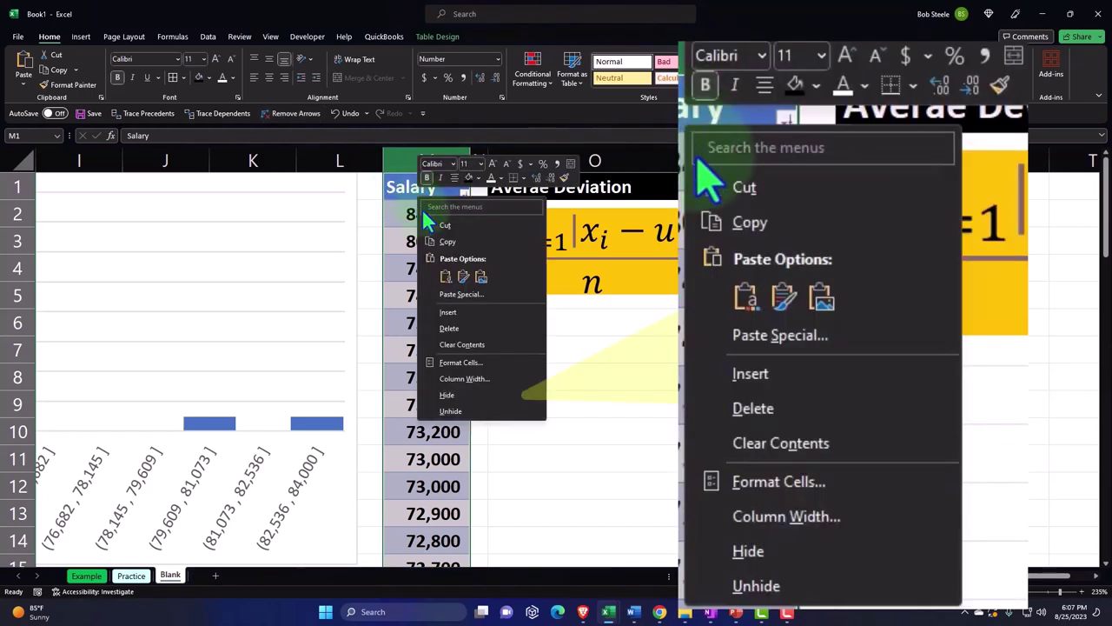
pyautogui.click(439, 227)
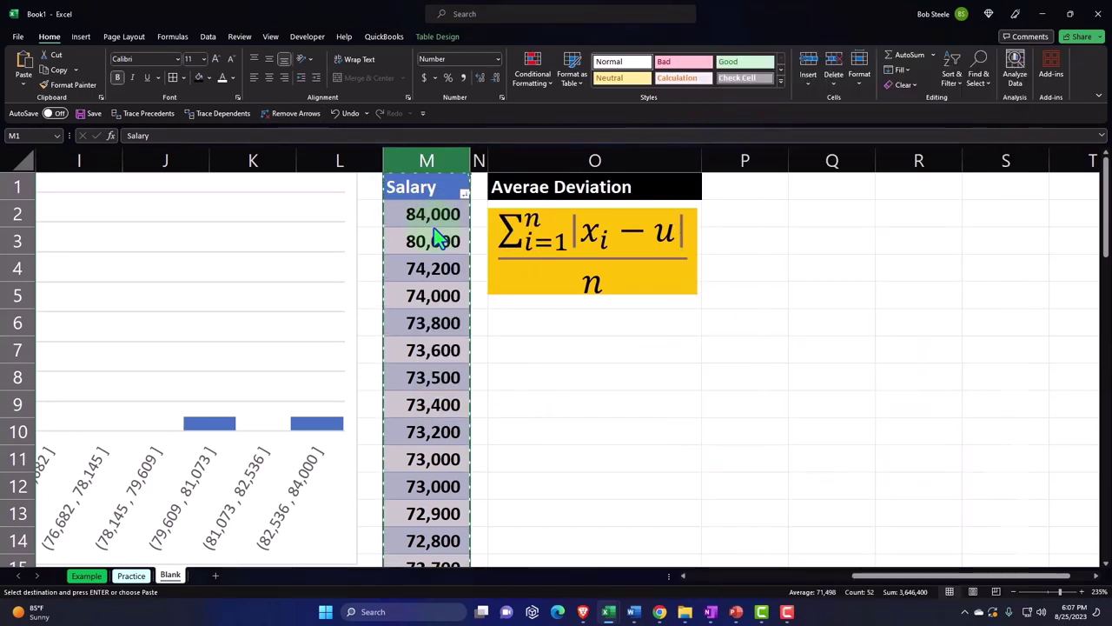
pyautogui.click(812, 185)
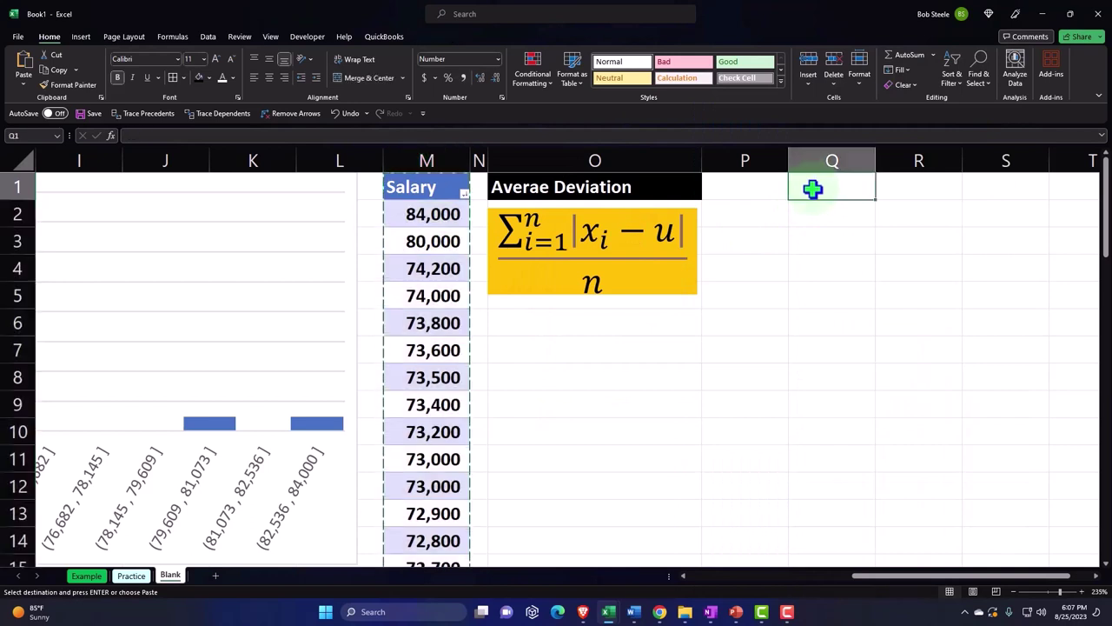
pyautogui.rightClick(813, 185)
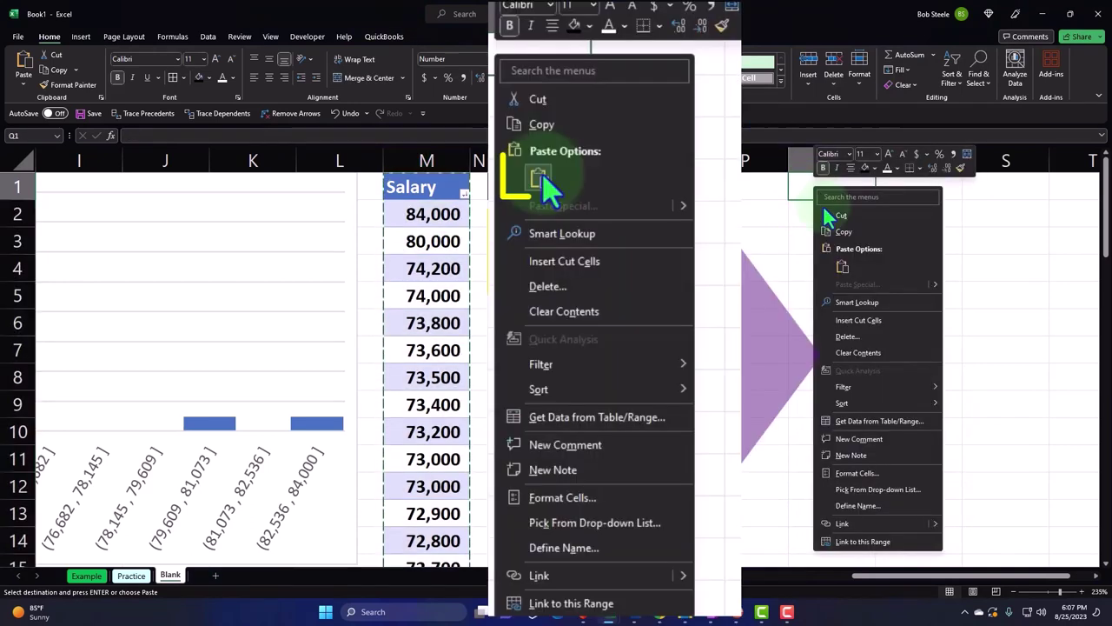
pyautogui.click(845, 265)
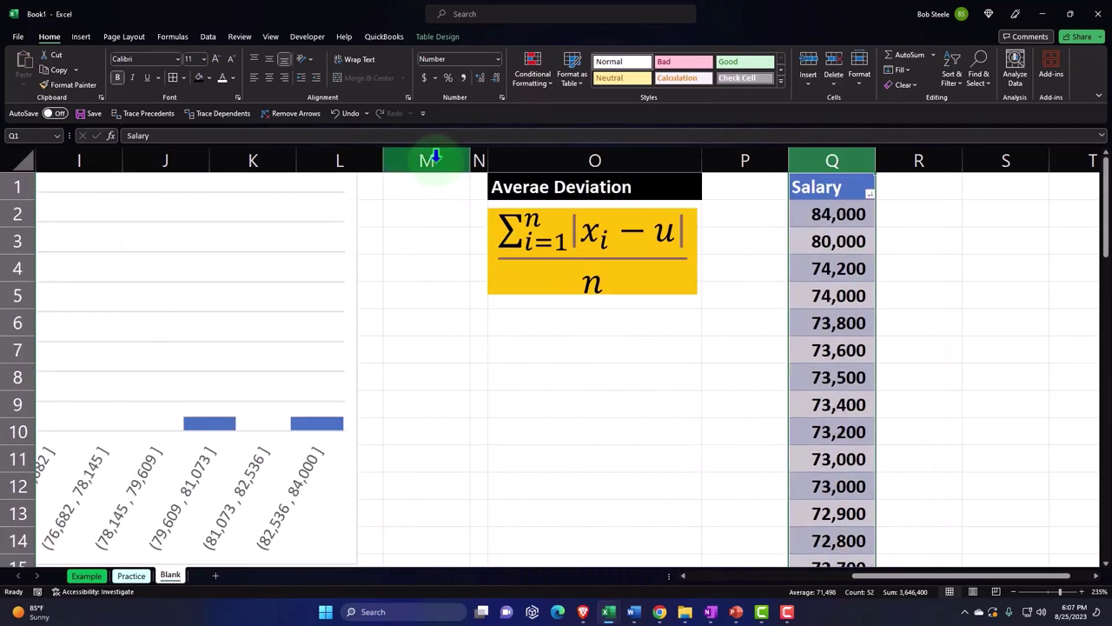
# Delete the emptied column M together with the thin spacer column N
pyautogui.moveTo(433, 155); pyautogui.dragTo(474, 164)
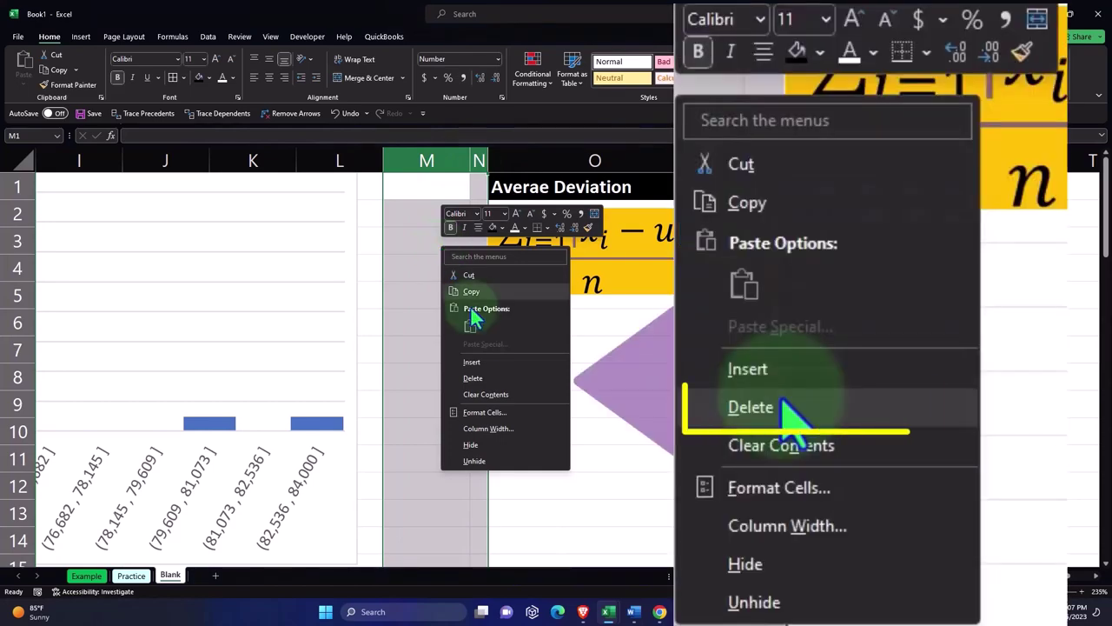
pyautogui.click(476, 379)
pyautogui.click(486, 349)
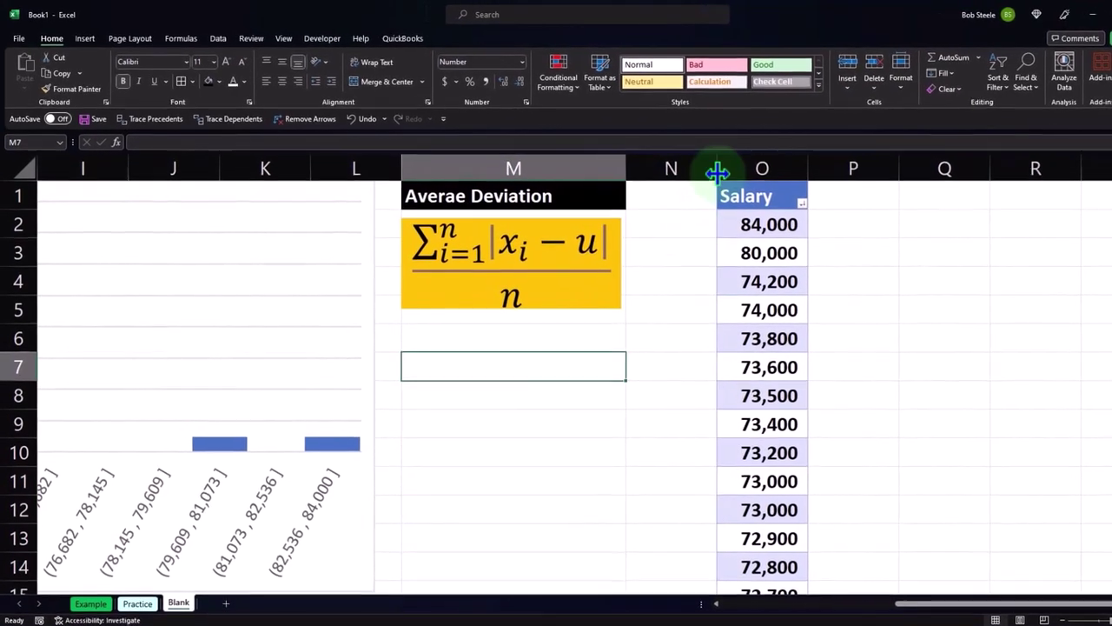
# Narrow column N to a thin spacer between the equation and the Salary table
pyautogui.moveTo(718, 173); pyautogui.dragTo(648, 175)
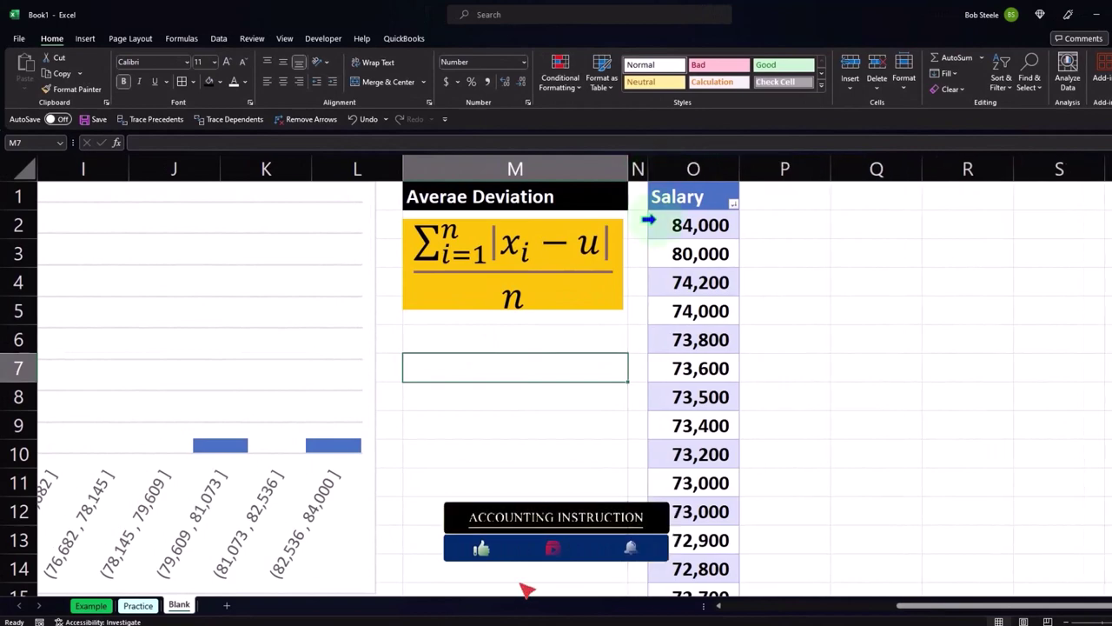
pyautogui.click(637, 243)
pyautogui.press('Right')
pyautogui.press('Right')
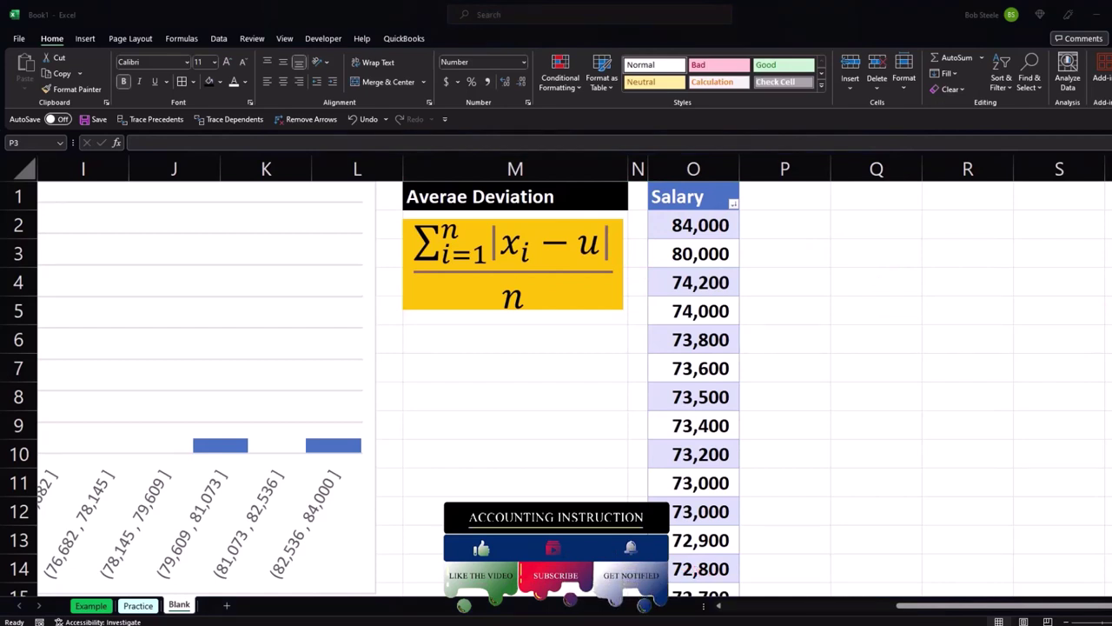
# Add a "Mean" column to the Salary table by entering its heading in P1
pyautogui.click(790, 209)
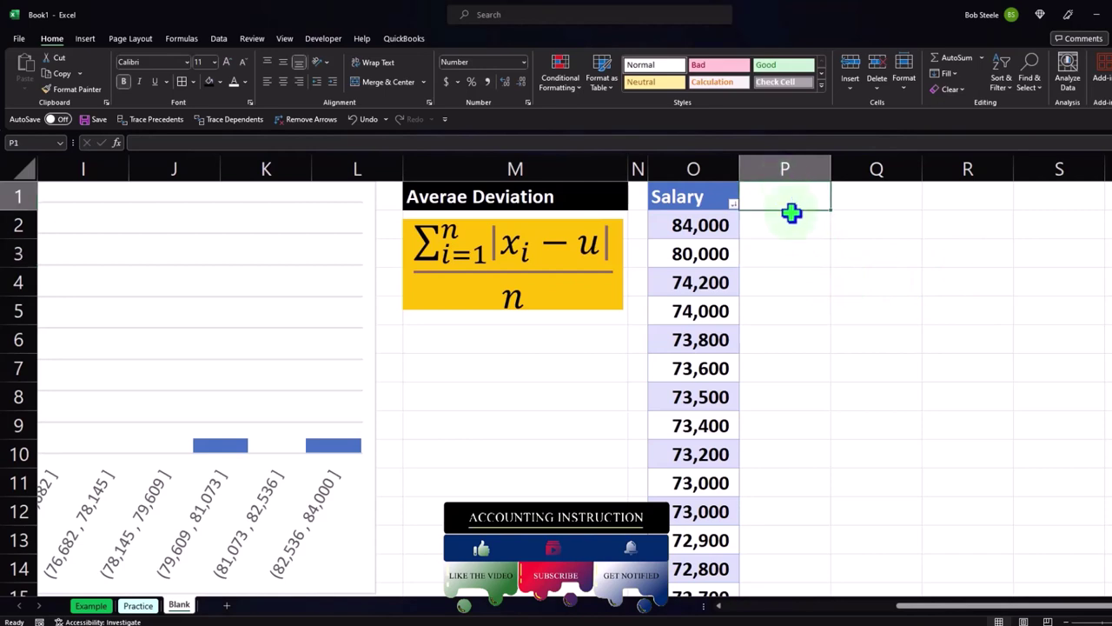
pyautogui.write('Mean')
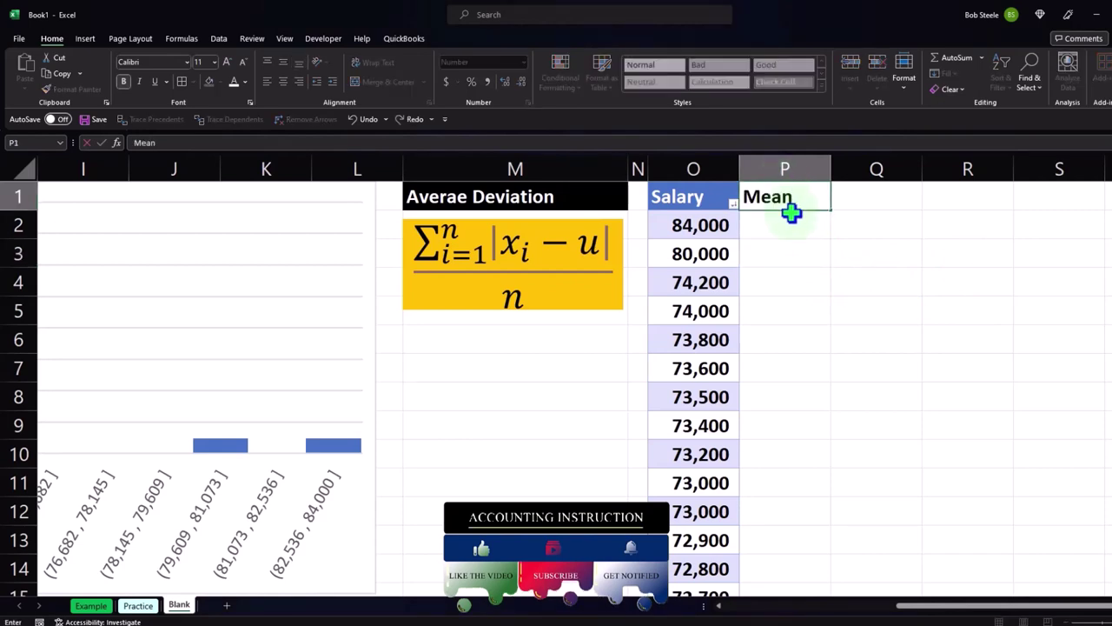
pyautogui.press('Tab')
pyautogui.press('Return')
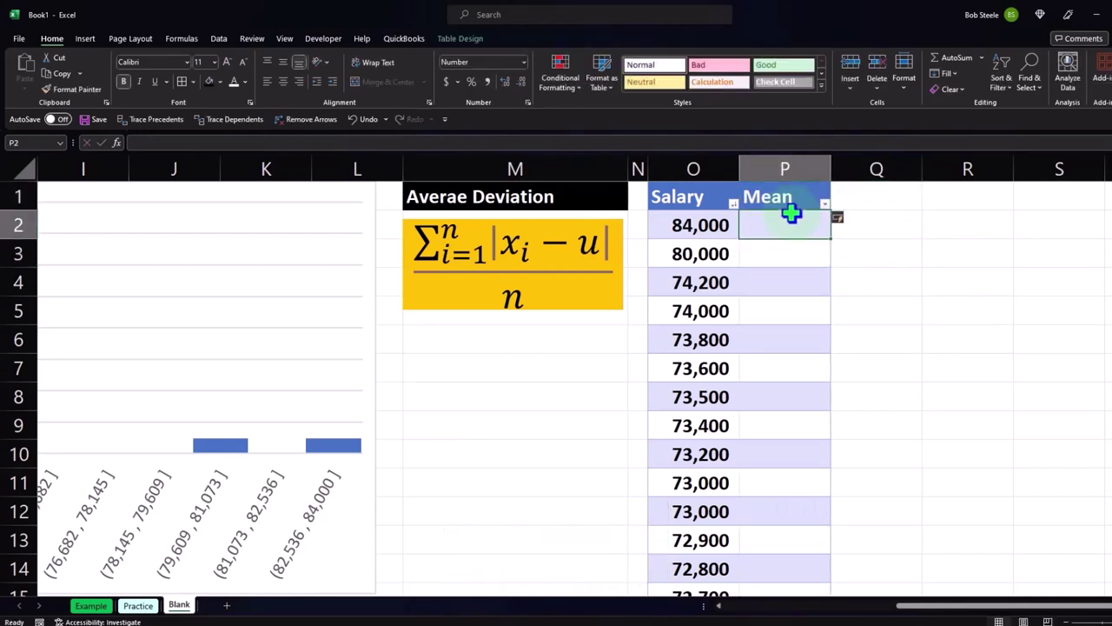
# Fill the Mean column from P2 with the AVERAGE of the table's Salary column and compare it with the mean in D2
pyautogui.write('=')
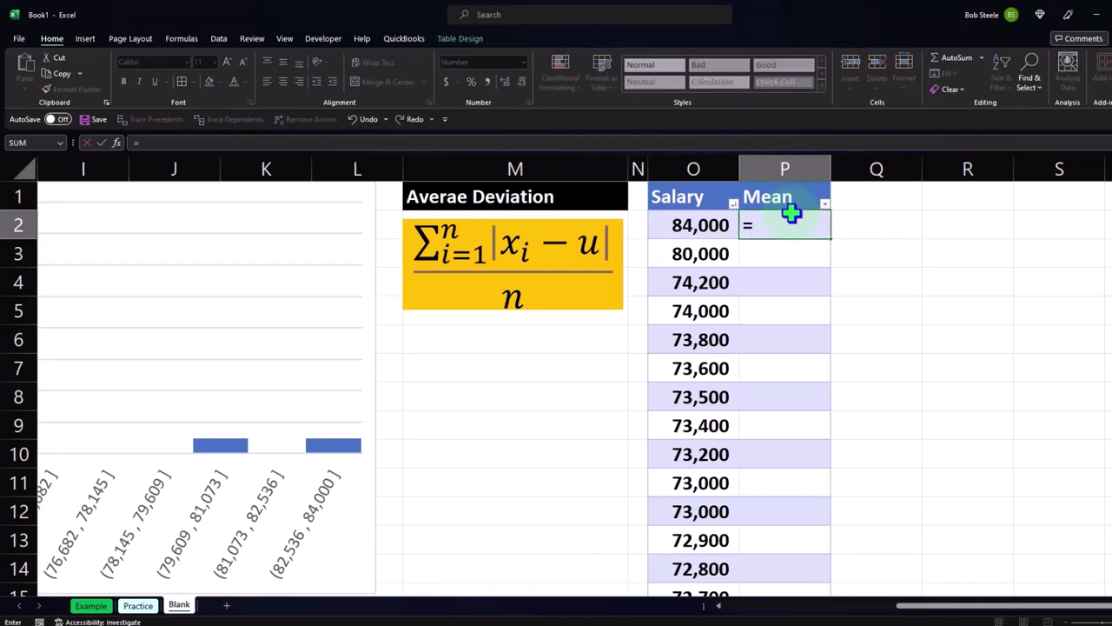
pyautogui.write('aver')
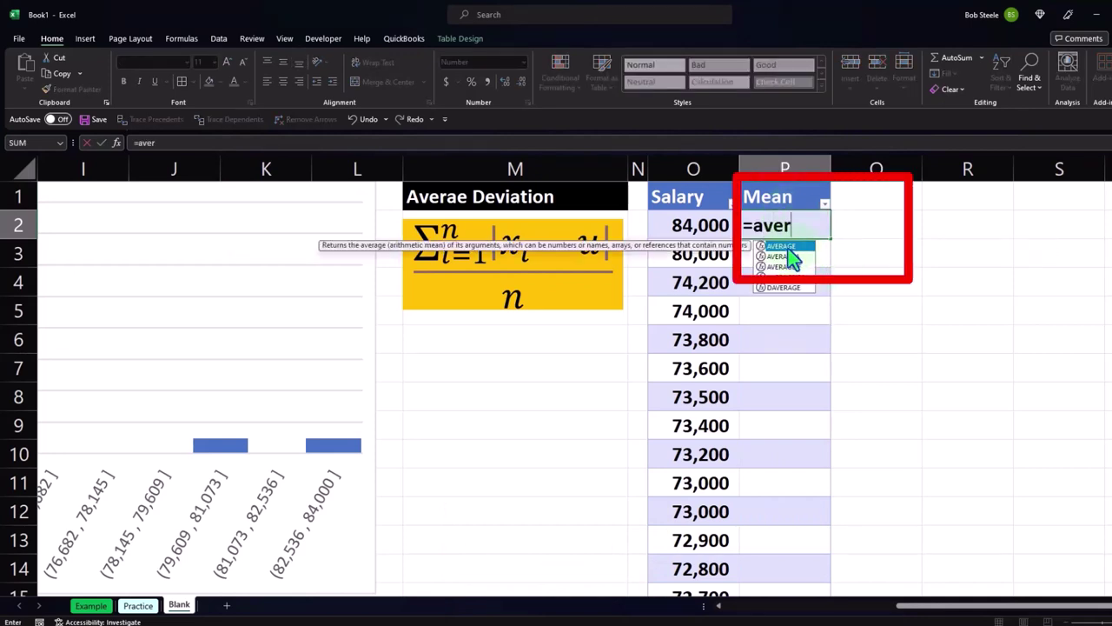
pyautogui.doubleClick(787, 248)
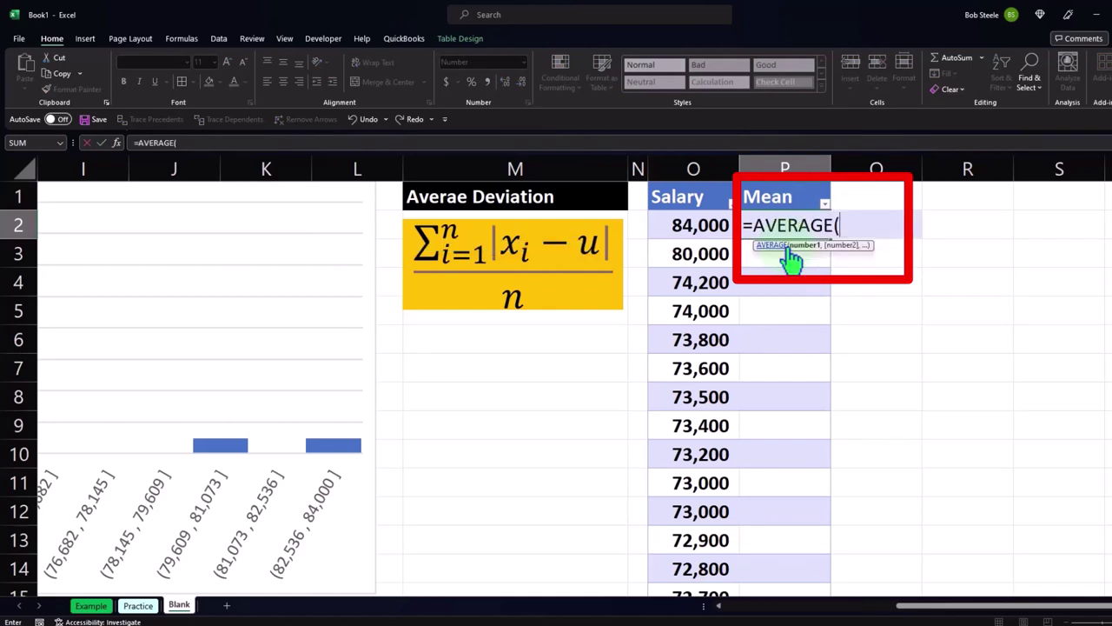
pyautogui.click(695, 185)
pyautogui.press('Return')
pyautogui.moveTo(973, 606); pyautogui.dragTo(782, 621)
pyautogui.click(367, 225)
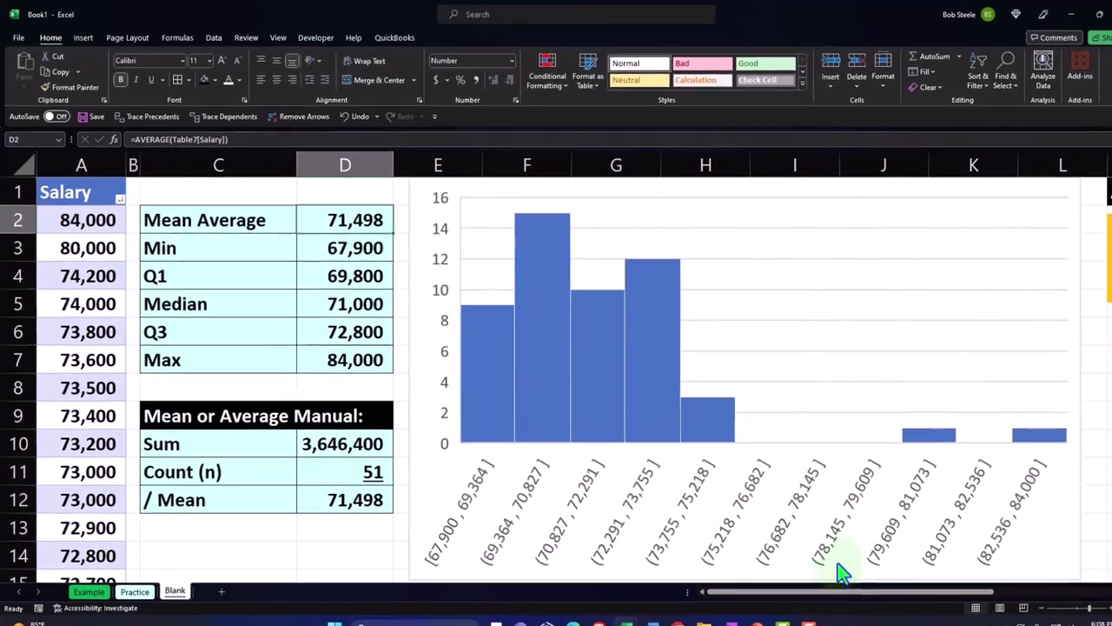
pyautogui.moveTo(913, 580); pyautogui.dragTo(1025, 576)
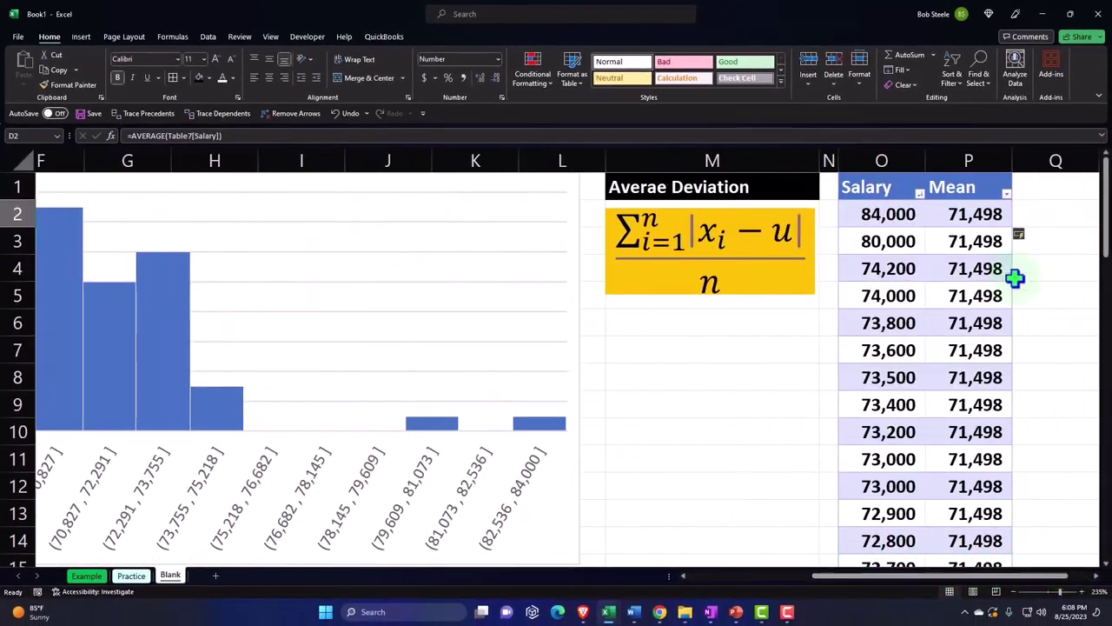
# Add a "Difference" column to the Salary table by entering its heading in Q1
pyautogui.click(1045, 184)
pyautogui.press('Right')
pyautogui.press('Right')
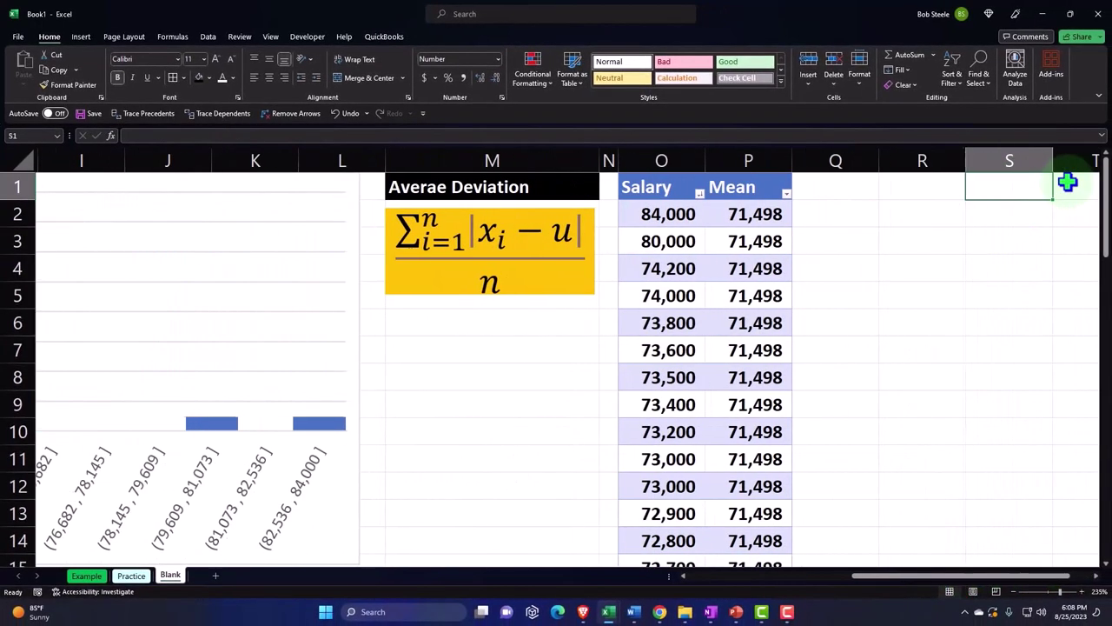
pyautogui.press('Left')
pyautogui.press('Left')
pyautogui.write('Dif')
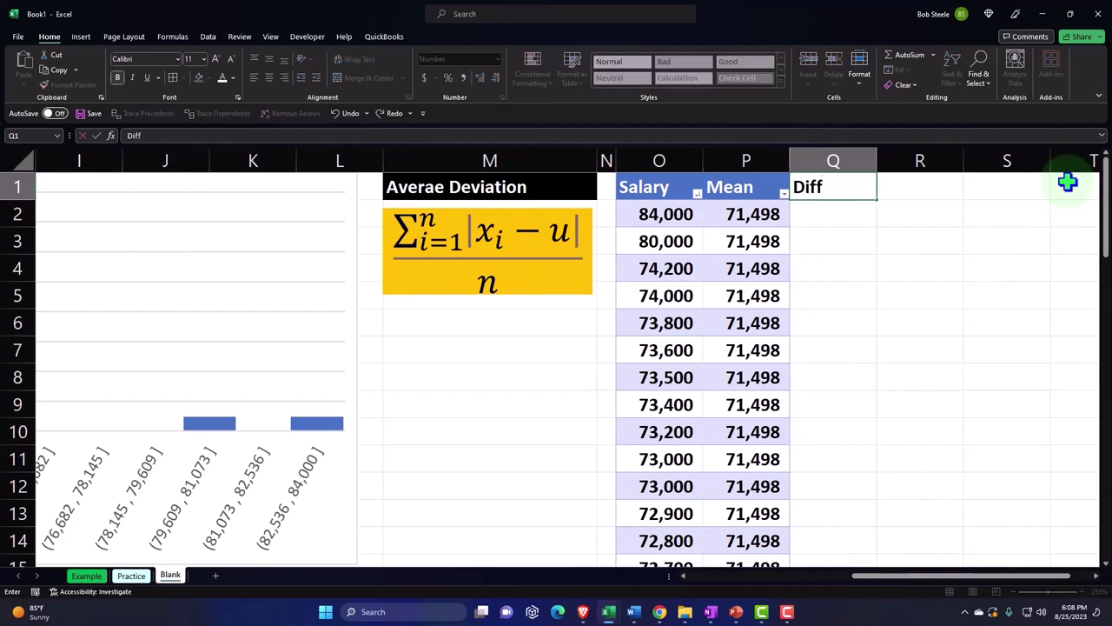
pyautogui.press('Return')
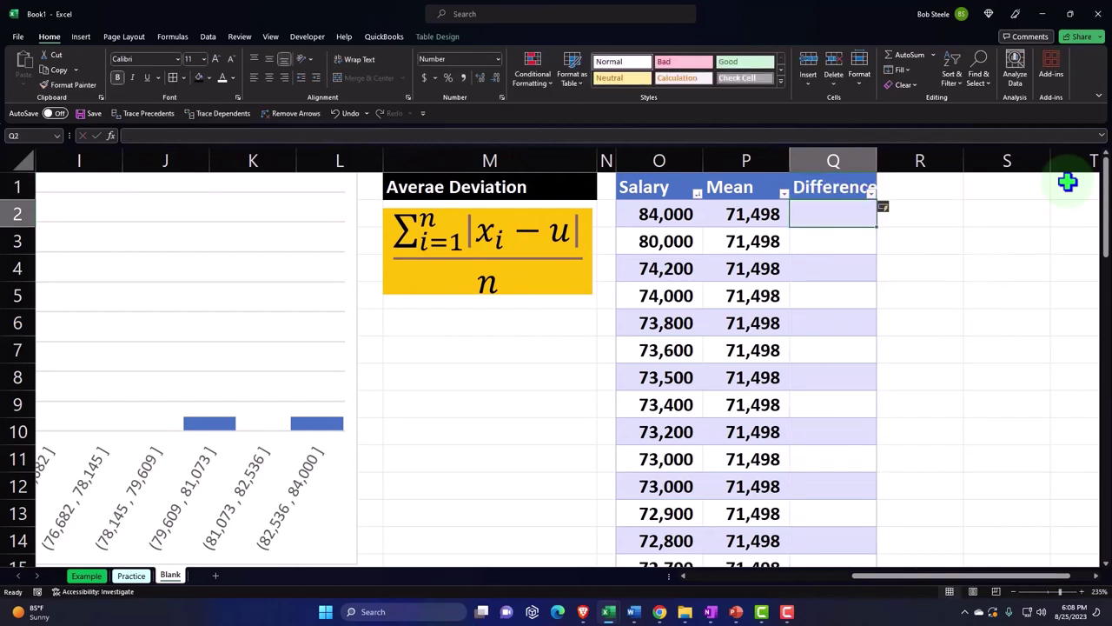
# Fill the Difference column from Q2 with each row's Salary minus its Mean
pyautogui.write('=')
pyautogui.press('Left')
pyautogui.press('Left')
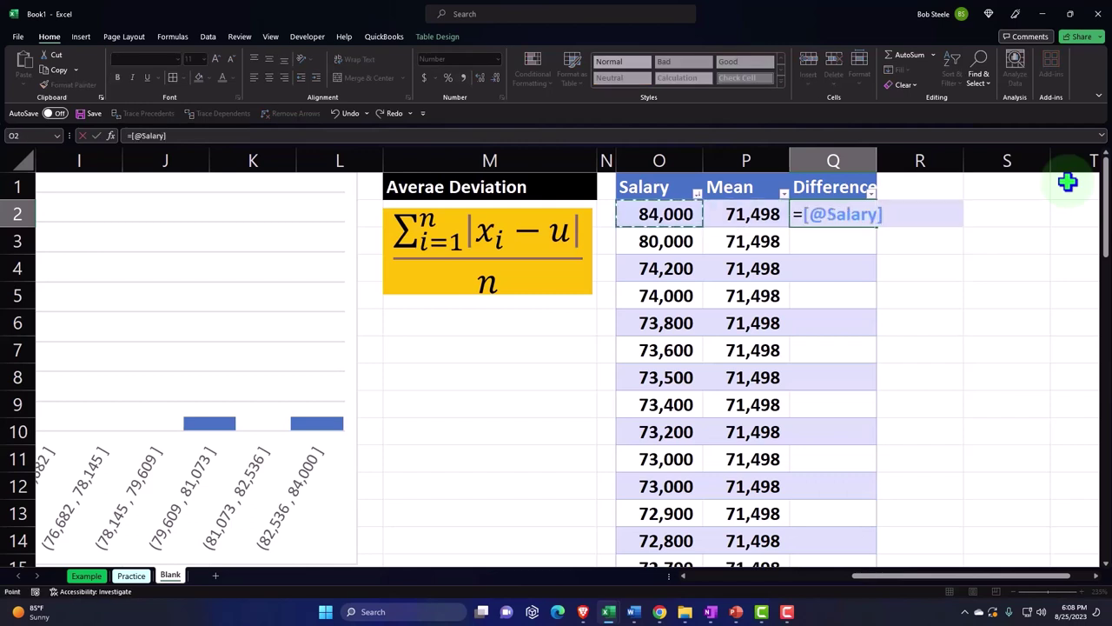
pyautogui.write('-')
pyautogui.press('Right')
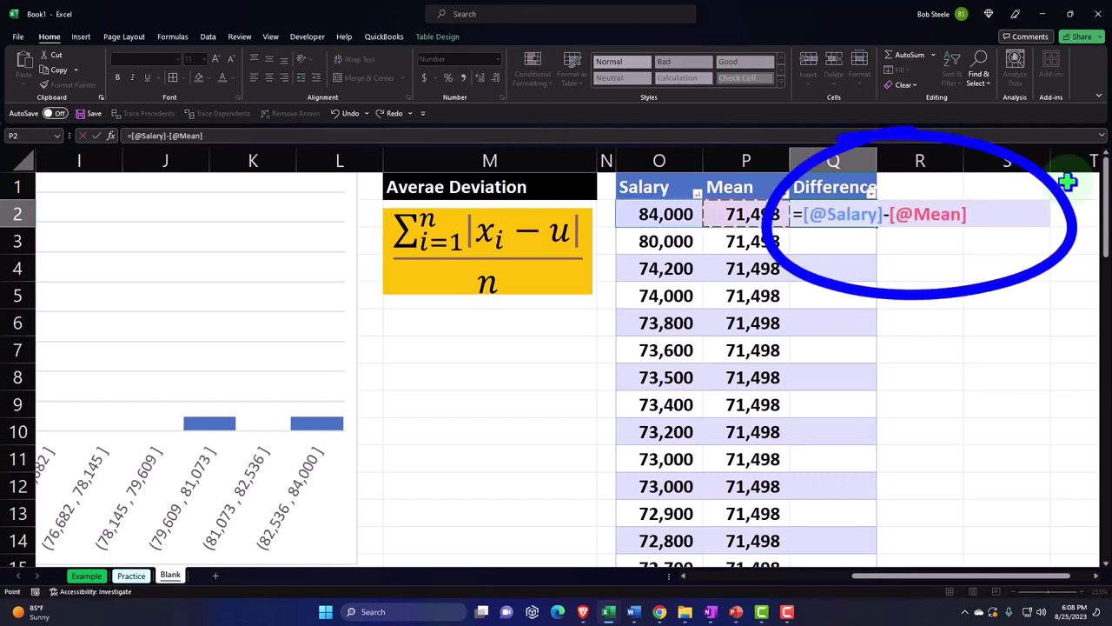
pyautogui.press('Return')
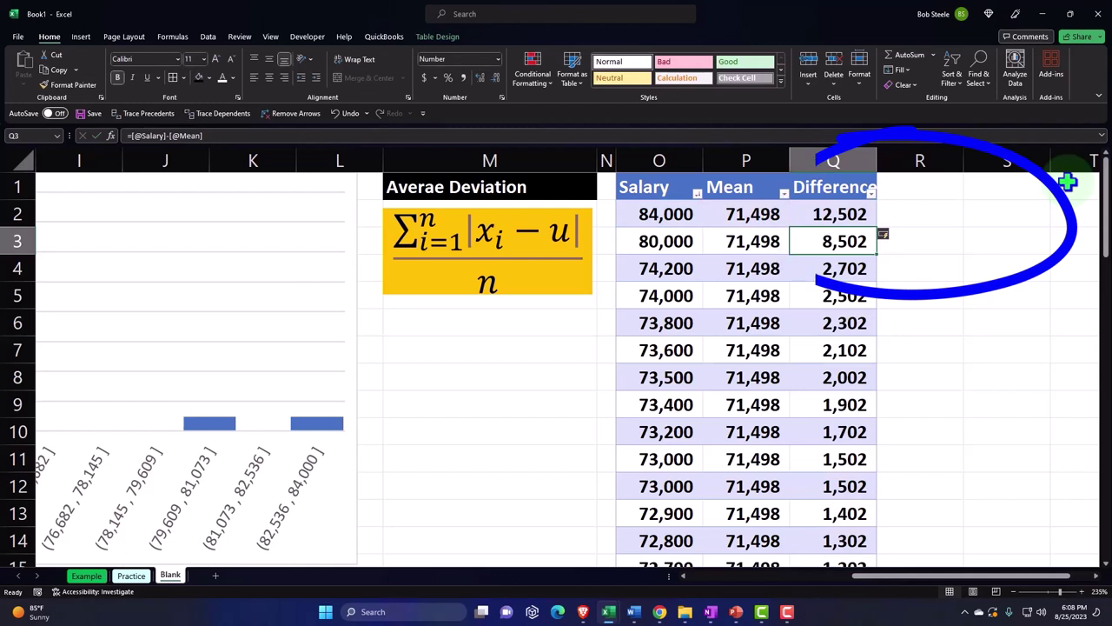
# Add an "Absolute Value" column to the Salary table by entering its heading in R1
pyautogui.press('Right')
pyautogui.press('Up')
pyautogui.press('Up')
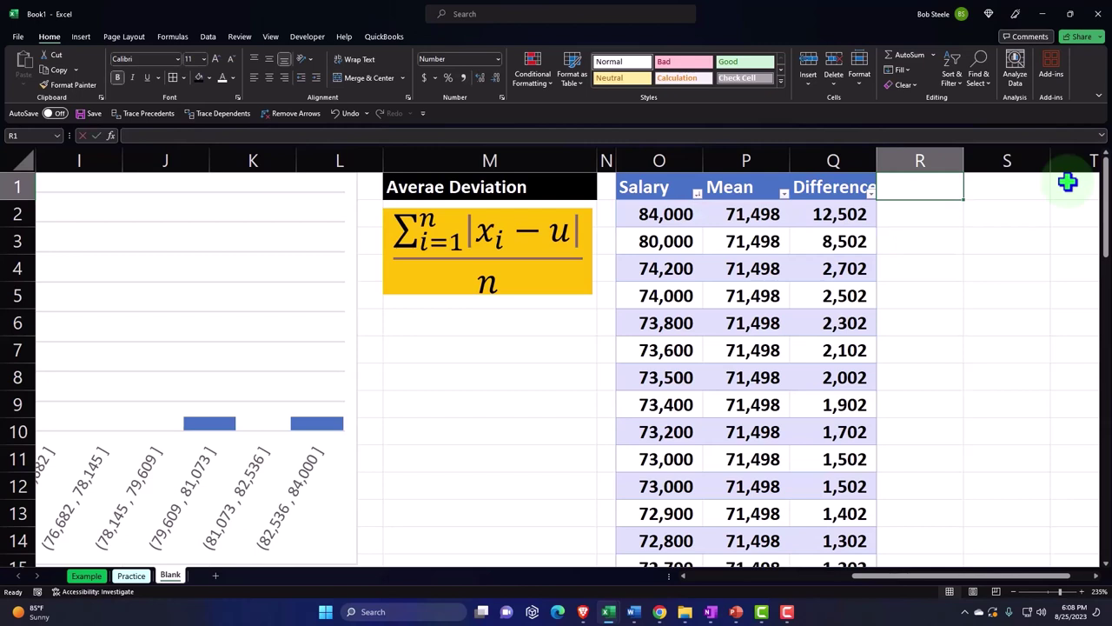
pyautogui.write('Absolute V')
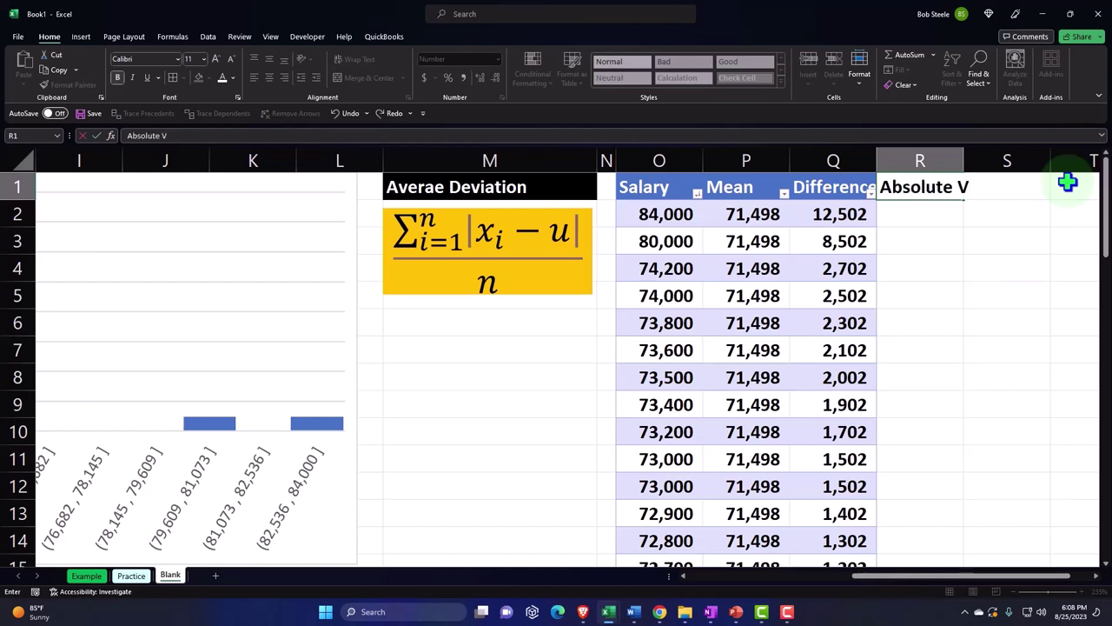
pyautogui.press('Return')
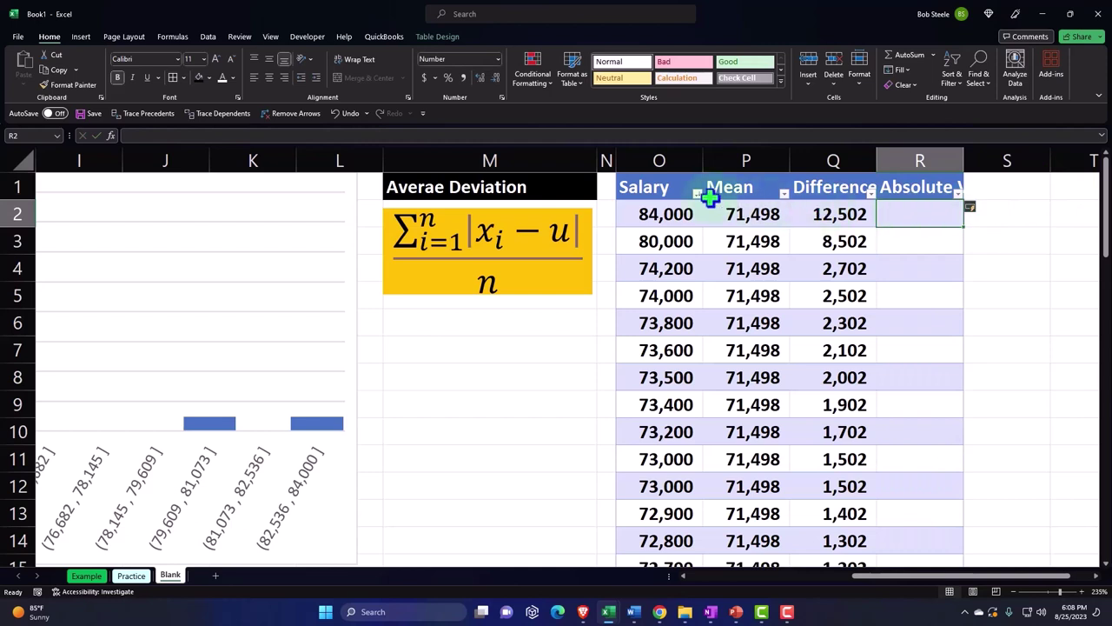
# Wrap and center the text of the table headings in O1:R1
pyautogui.click(662, 186)
pyautogui.moveTo(662, 186); pyautogui.dragTo(911, 186)
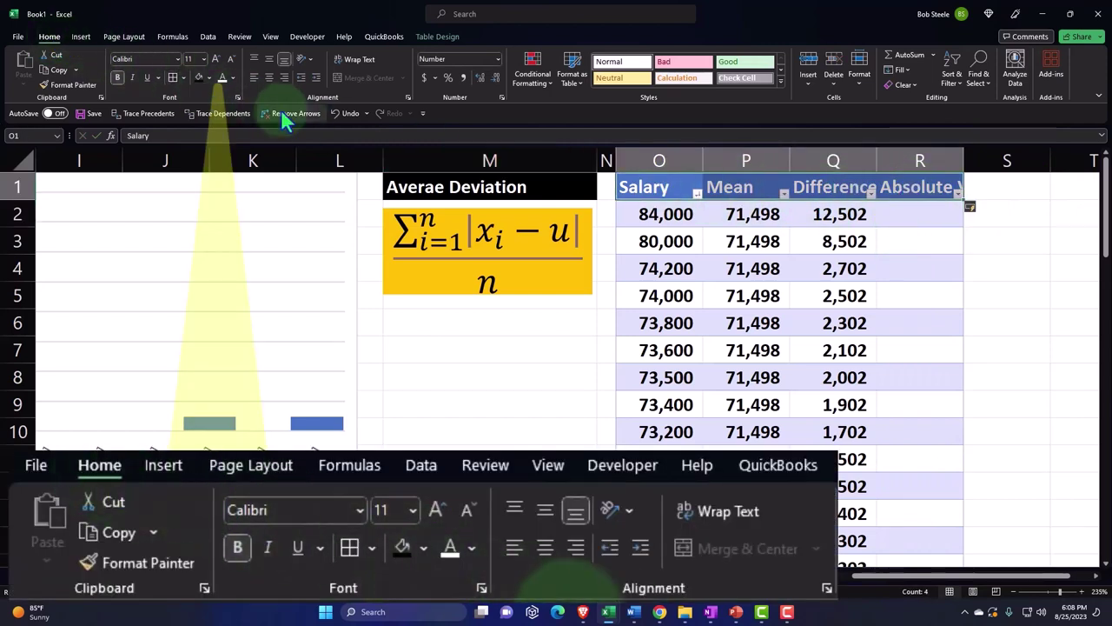
pyautogui.click(361, 61)
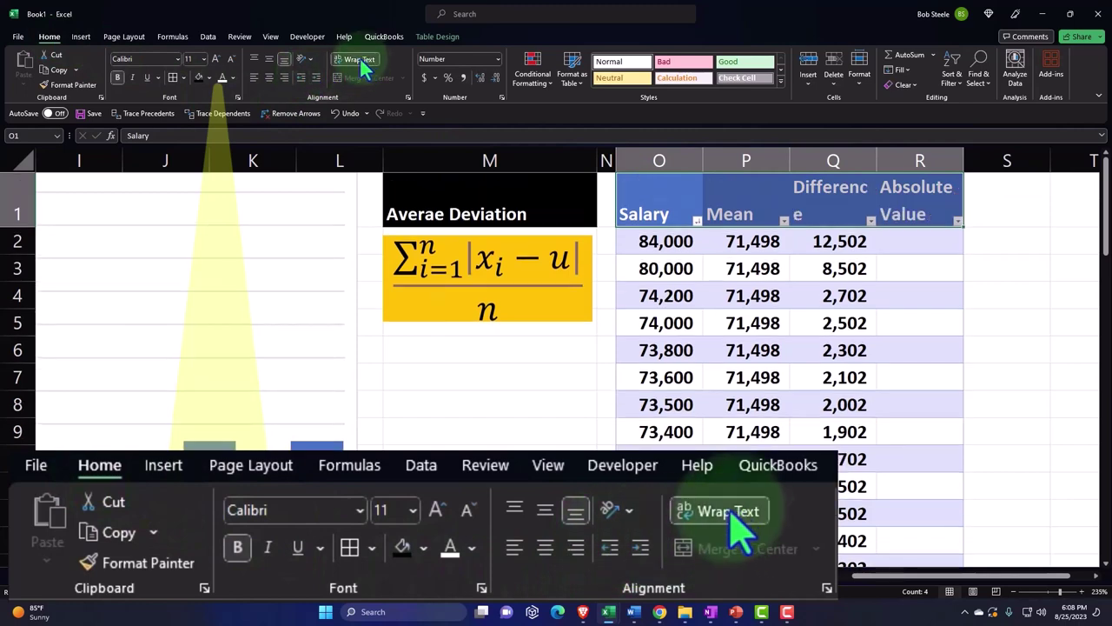
pyautogui.click(268, 77)
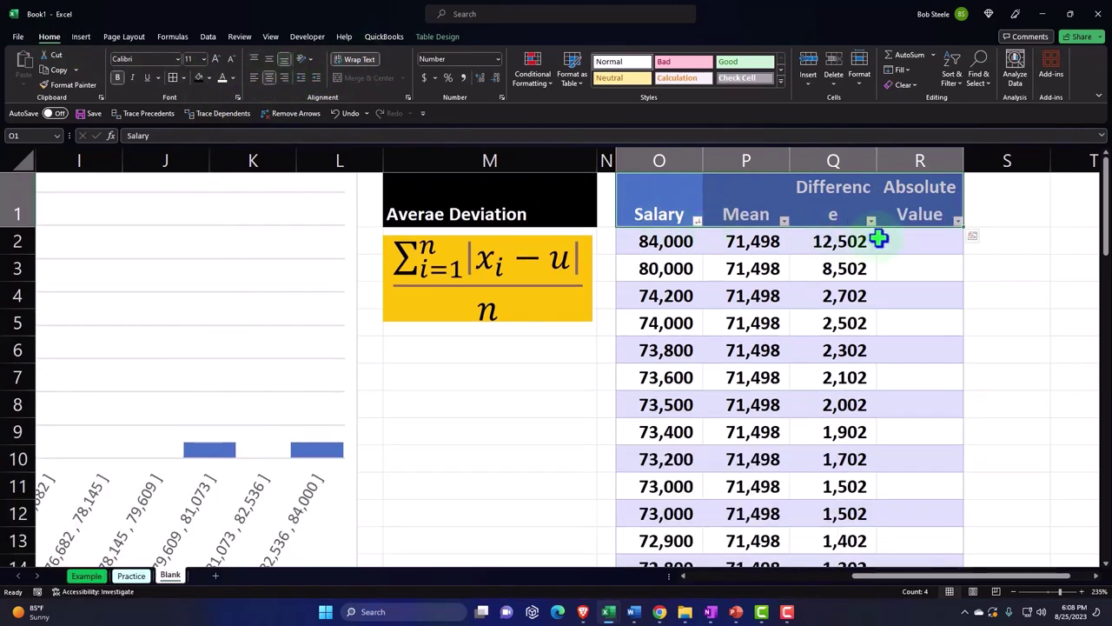
# Fill the Absolute Value column from R2 with the ABS of each row's Difference
pyautogui.click(934, 241)
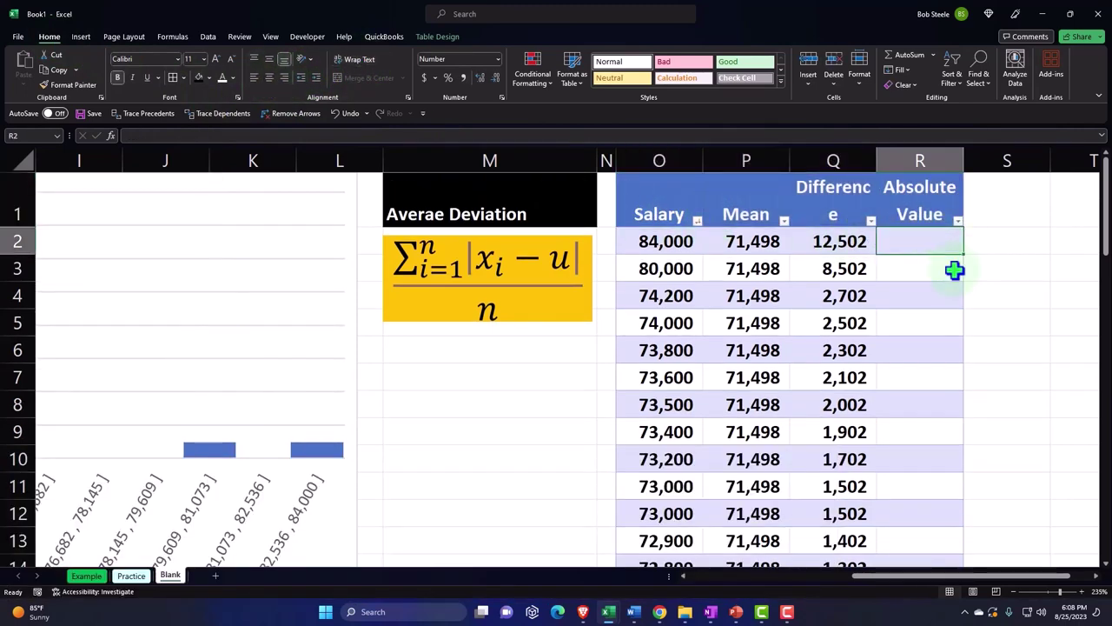
pyautogui.write('=abs')
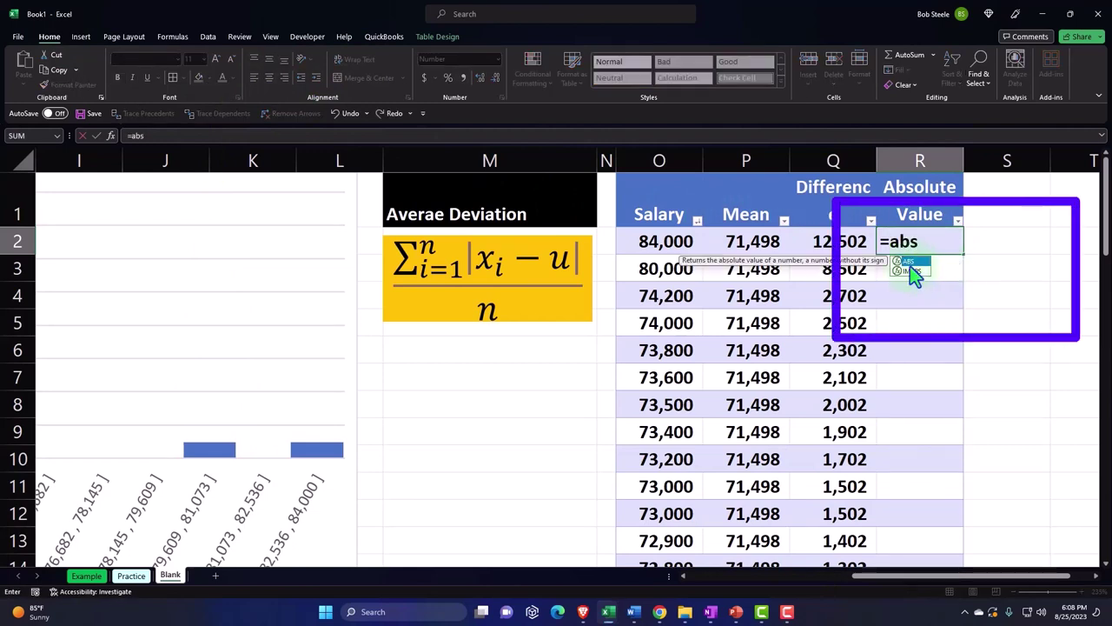
pyautogui.doubleClick(910, 263)
pyautogui.click(847, 241)
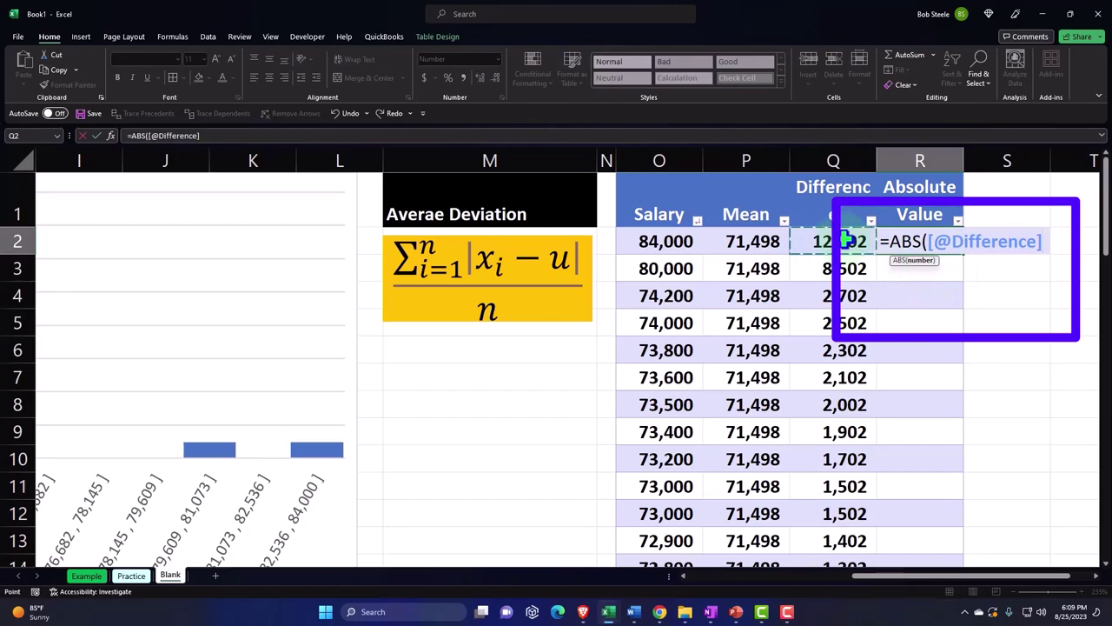
pyautogui.press('Return')
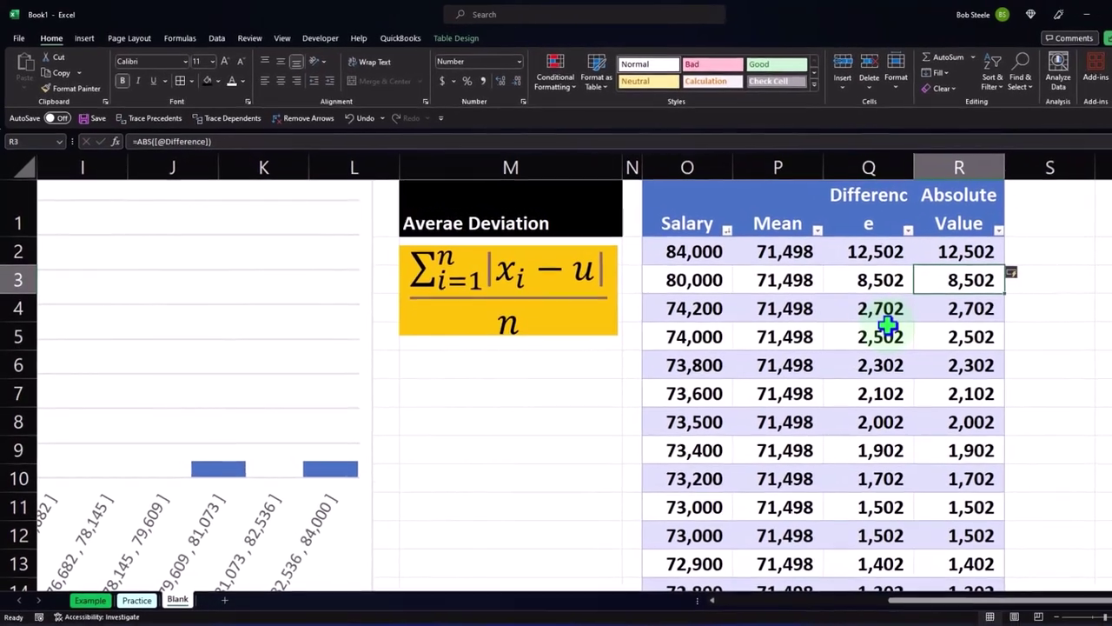
# Review the negative differences down the Salary table and add a total row beneath its last record
pyautogui.scroll(-1, 848, 310)
pyautogui.scroll(-8, 904, 328)
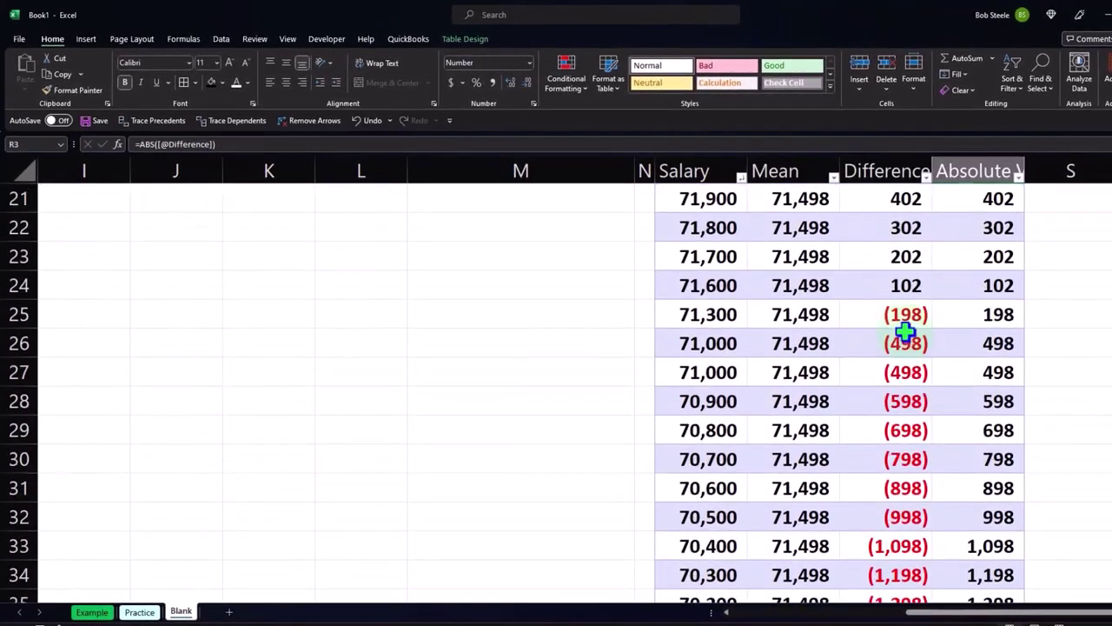
pyautogui.scroll(-6, 904, 330)
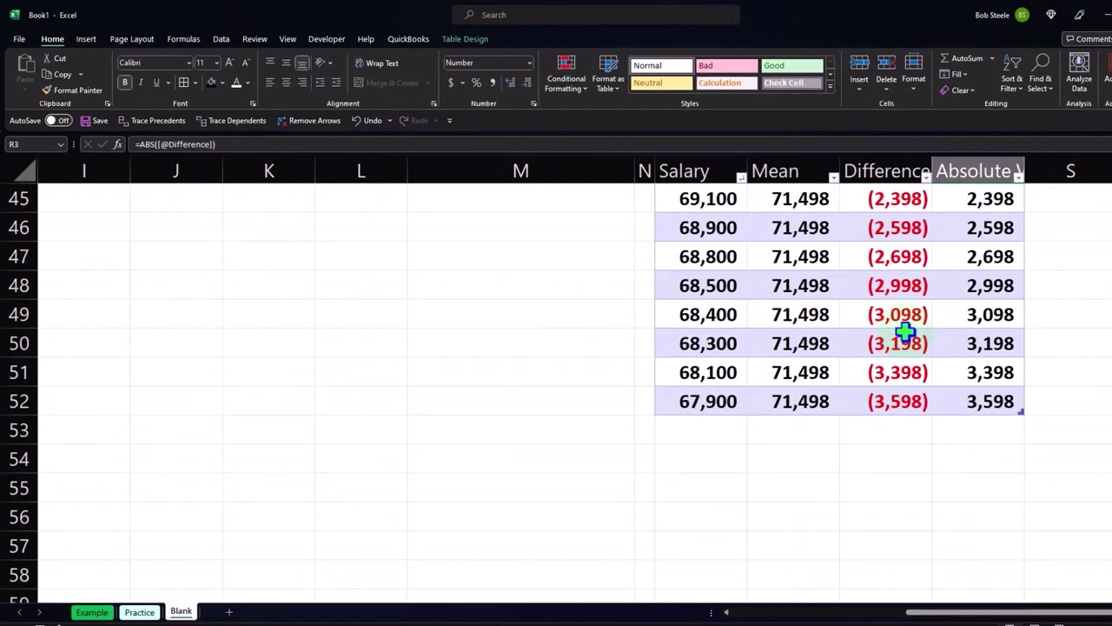
pyautogui.click(905, 284)
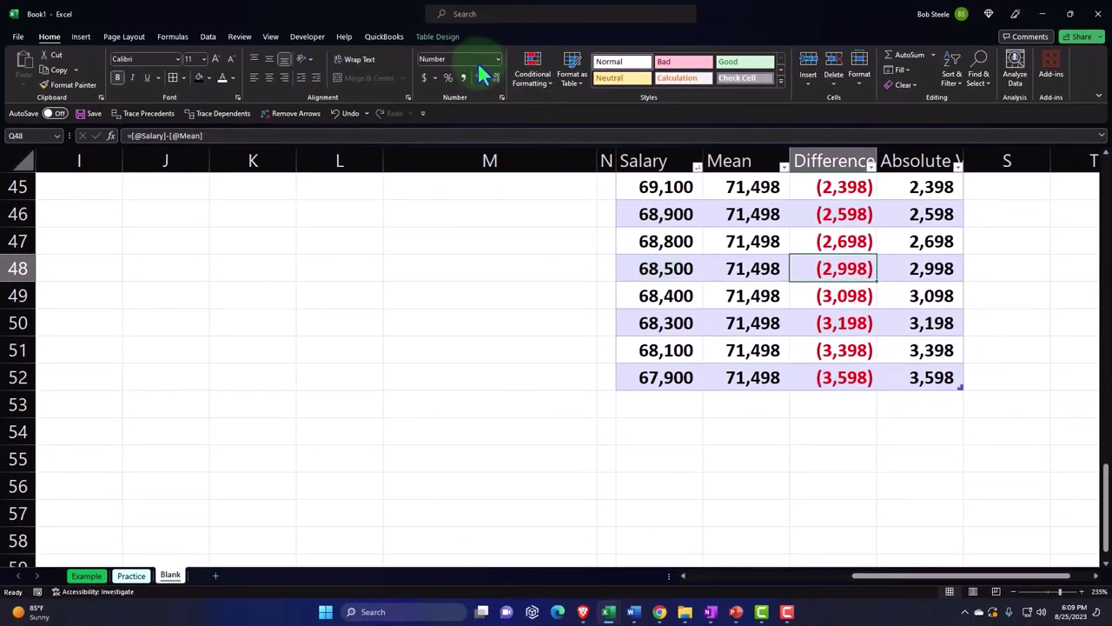
pyautogui.click(439, 40)
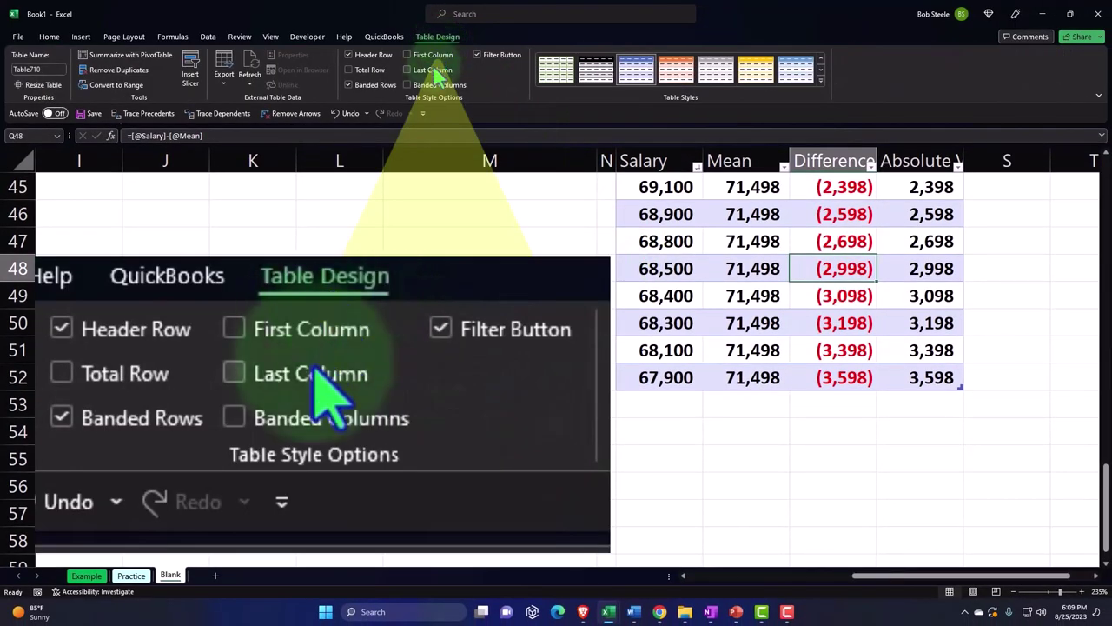
pyautogui.click(348, 69)
pyautogui.click(350, 85)
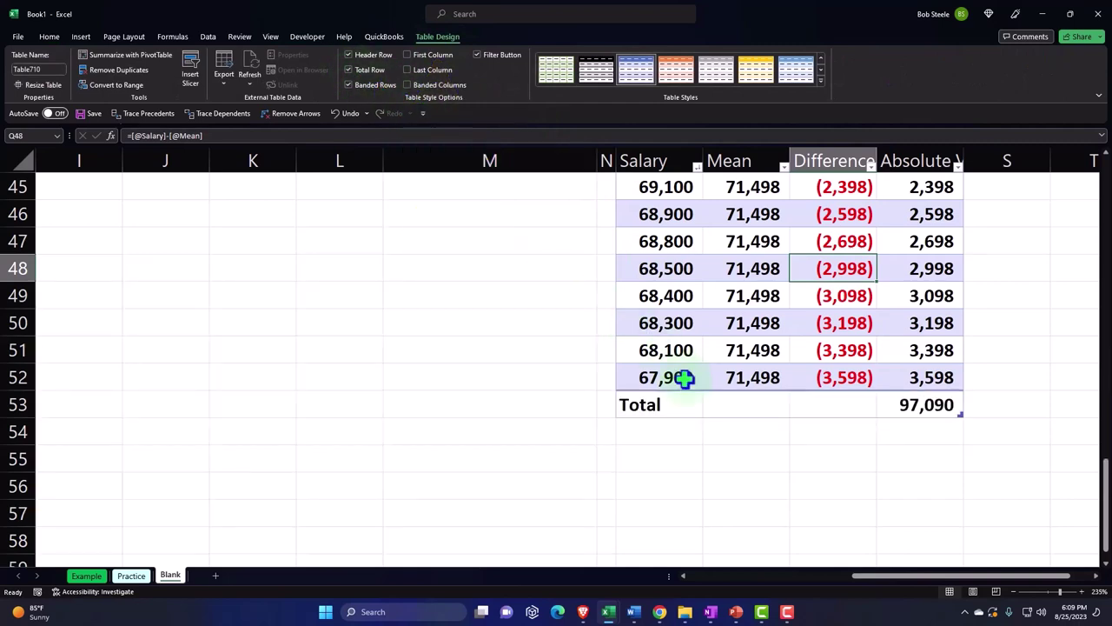
# In the table's total row, summarize the Salary column with Average and the Mean column with Count
pyautogui.click(679, 404)
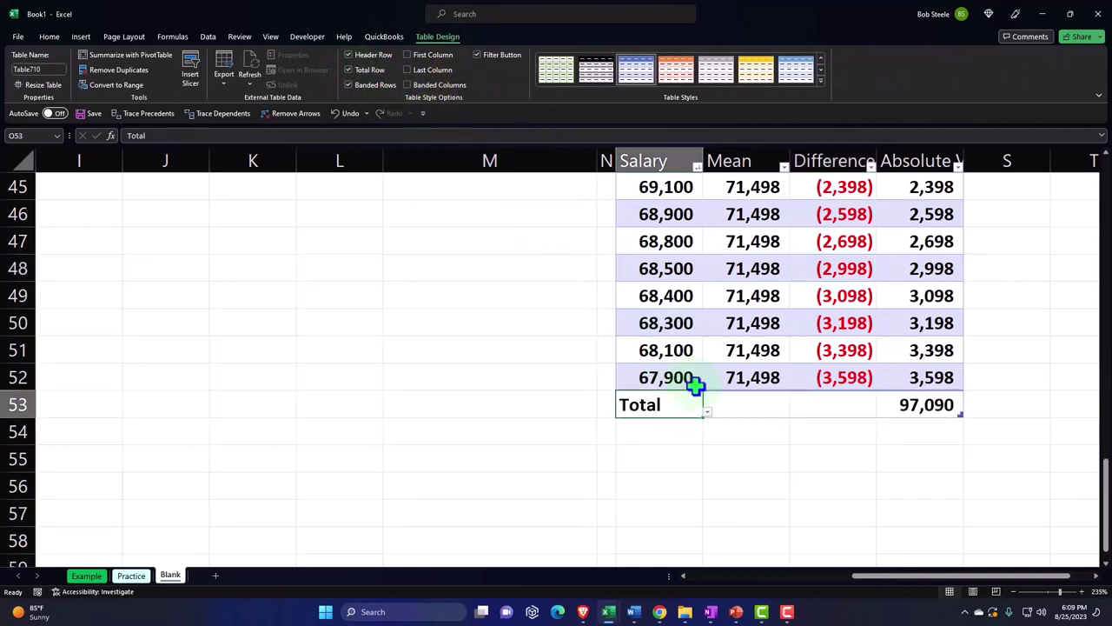
pyautogui.click(709, 412)
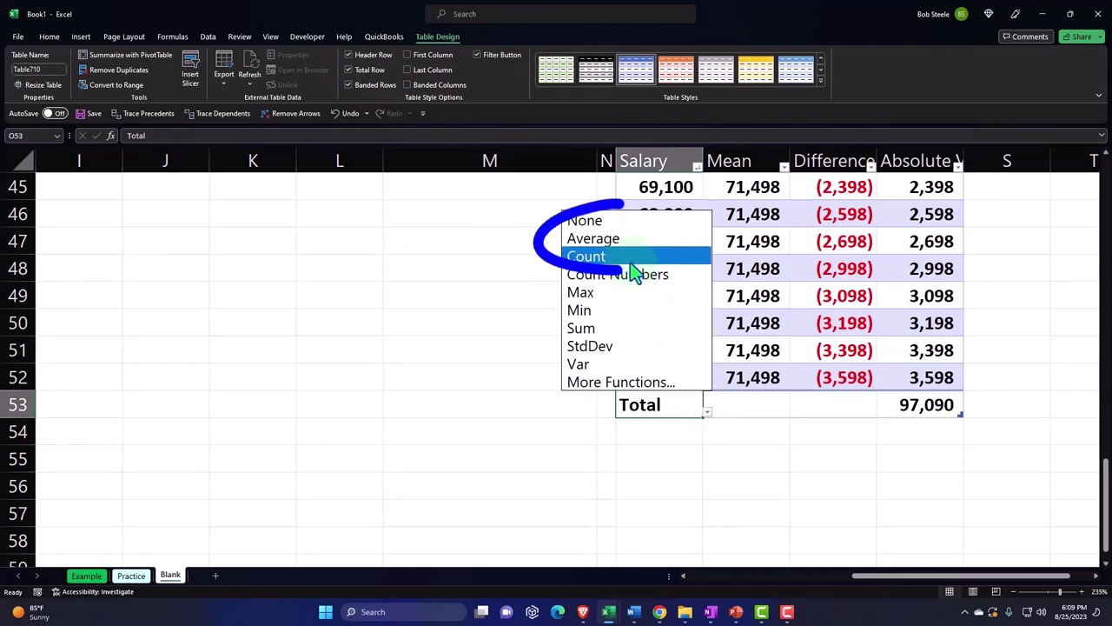
pyautogui.click(618, 240)
pyautogui.click(747, 406)
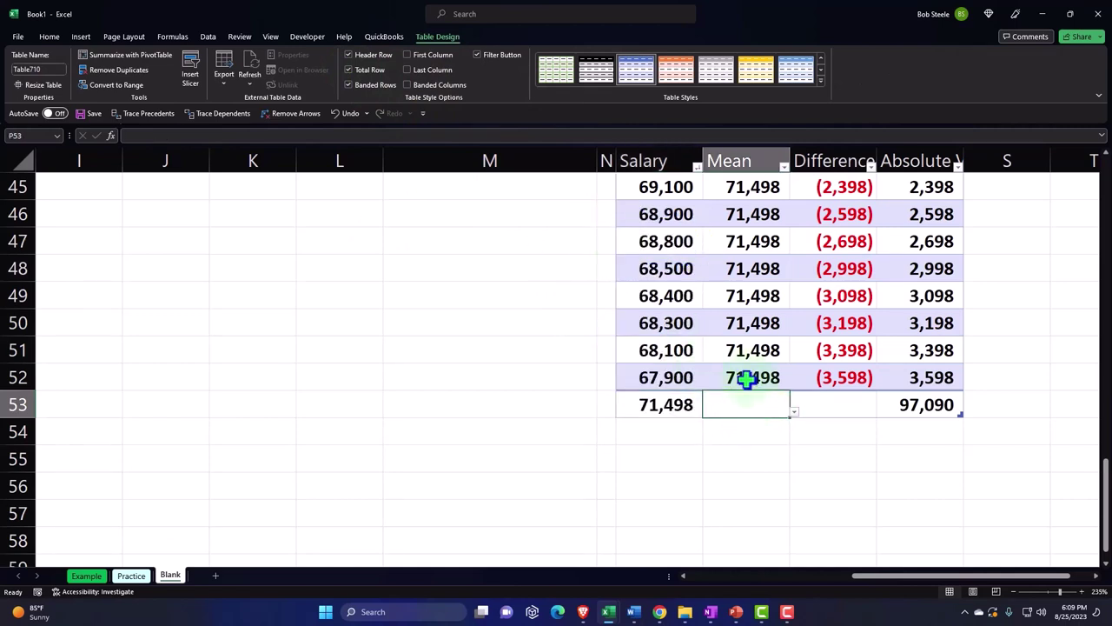
pyautogui.click(794, 413)
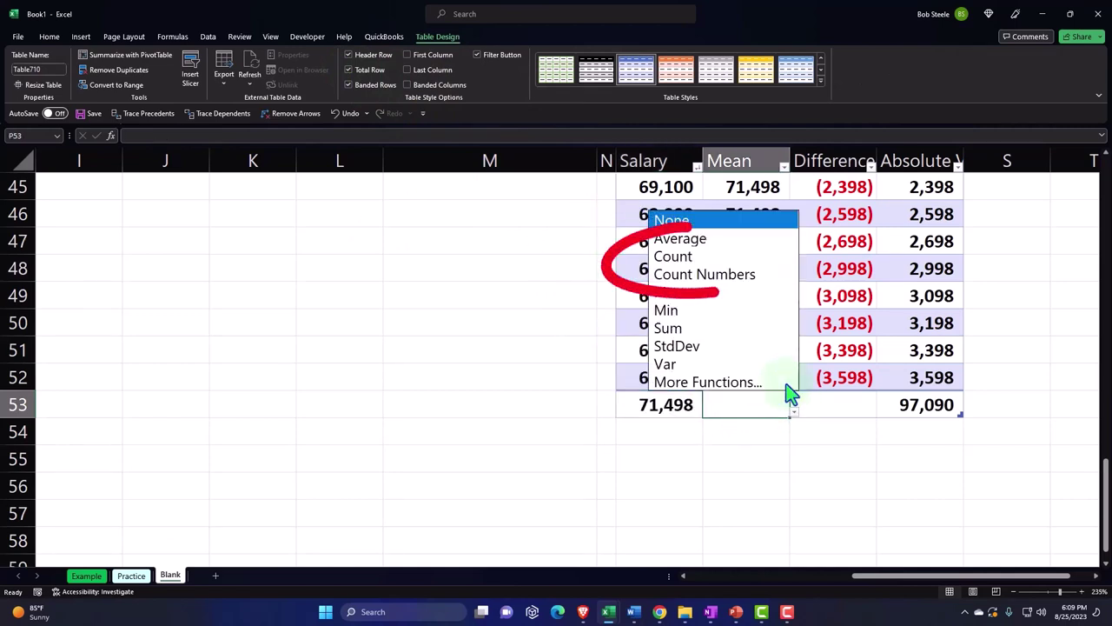
pyautogui.click(743, 259)
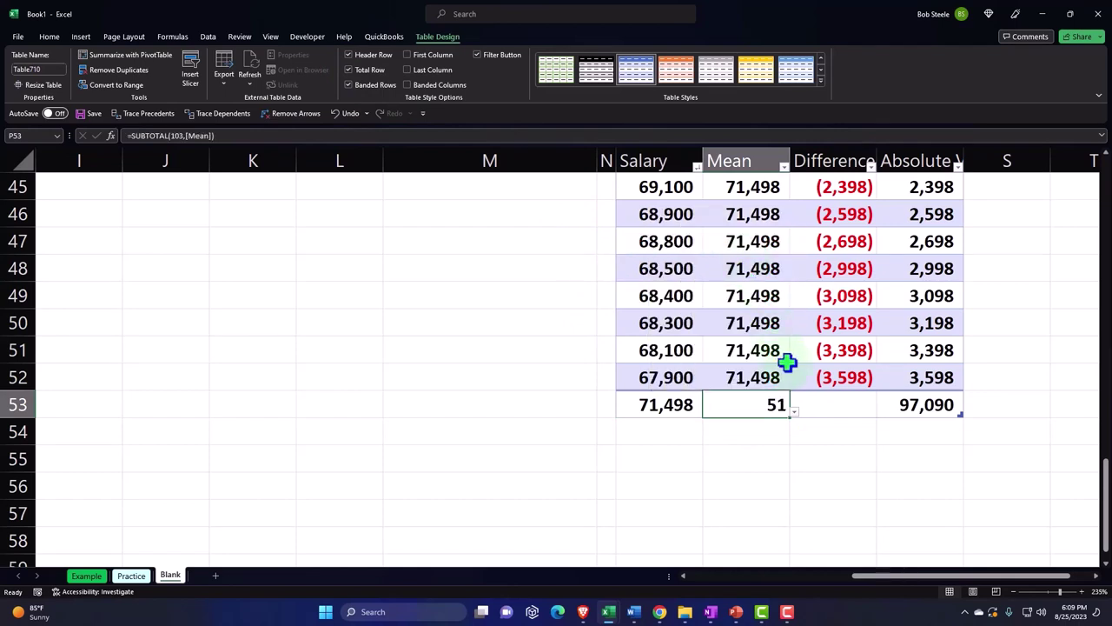
# In the table's total row, summarize both the Difference and Absolute Value columns with Sum
pyautogui.click(827, 408)
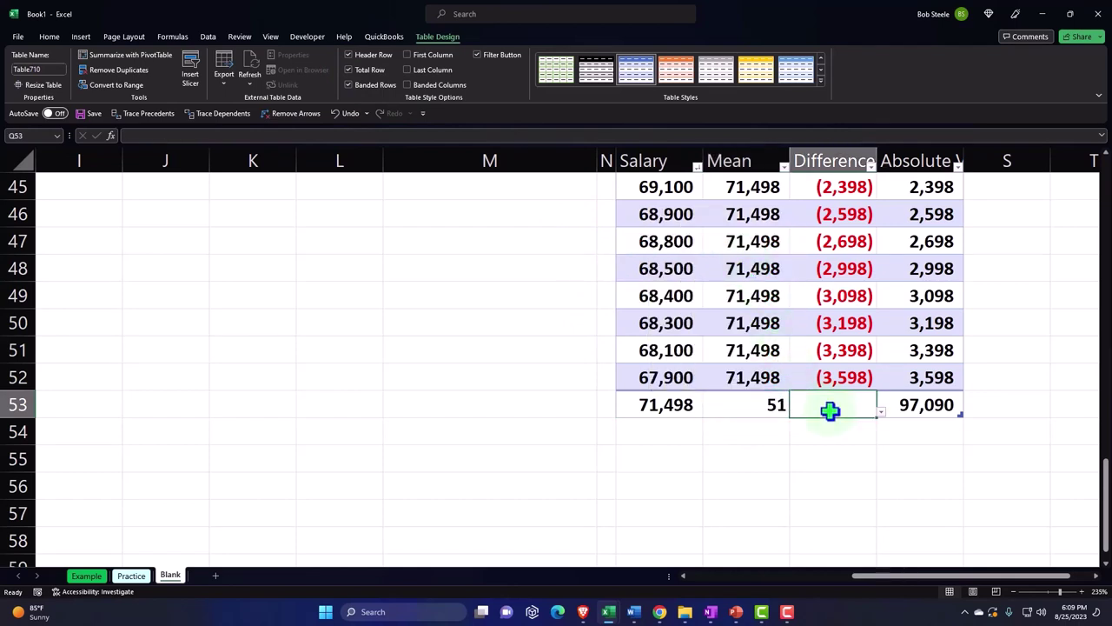
pyautogui.click(880, 415)
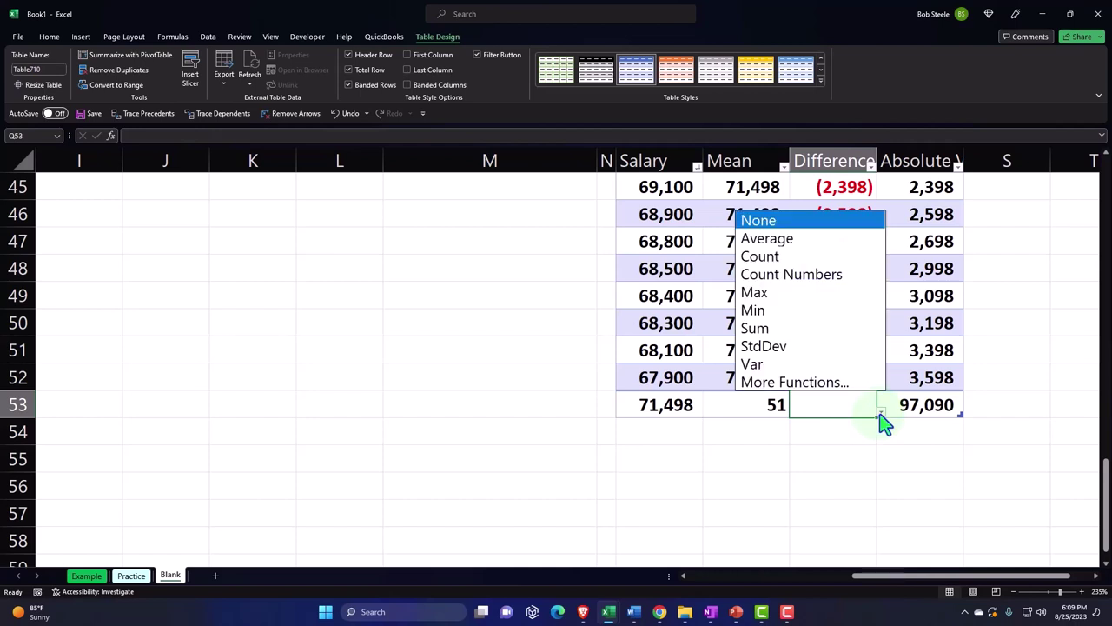
pyautogui.click(821, 328)
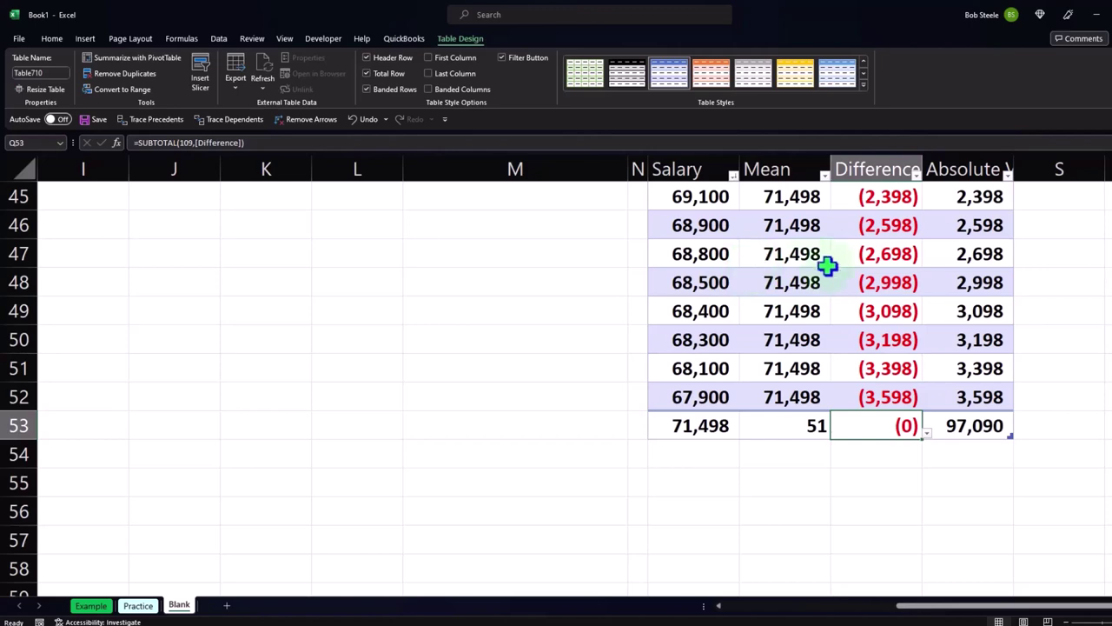
pyautogui.scroll(10, 844, 278)
pyautogui.scroll(-10, 849, 276)
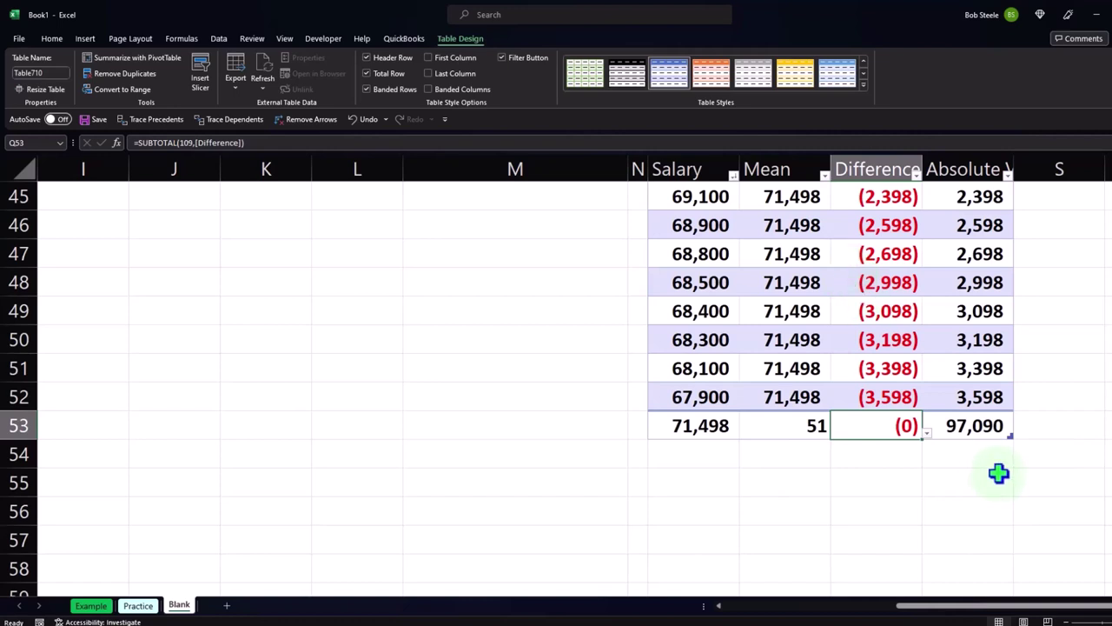
pyautogui.click(988, 423)
pyautogui.click(1019, 434)
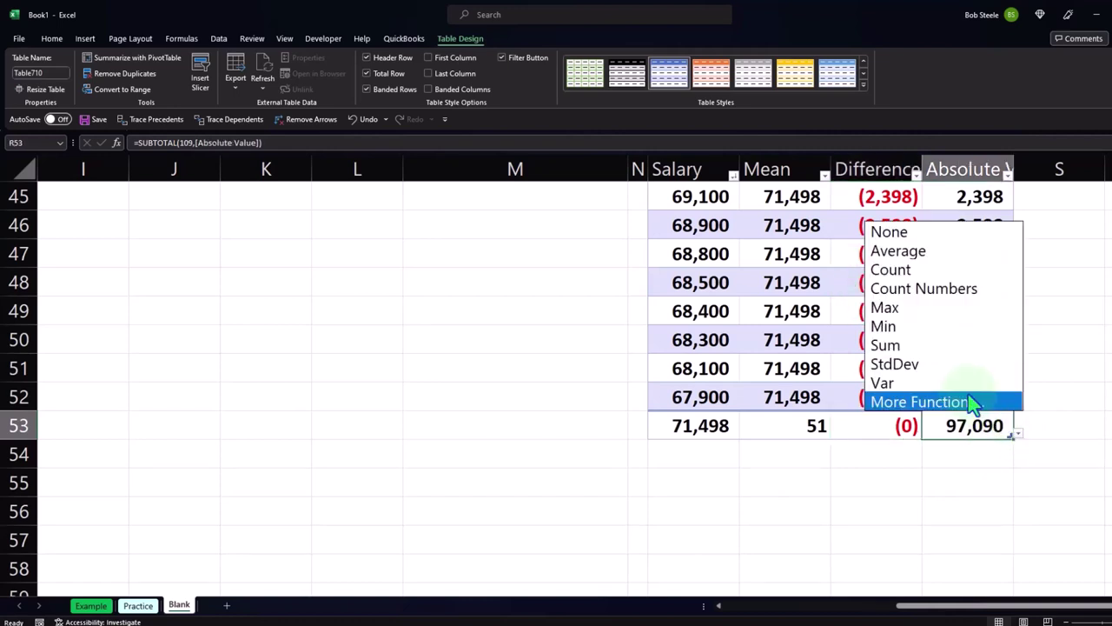
pyautogui.click(911, 355)
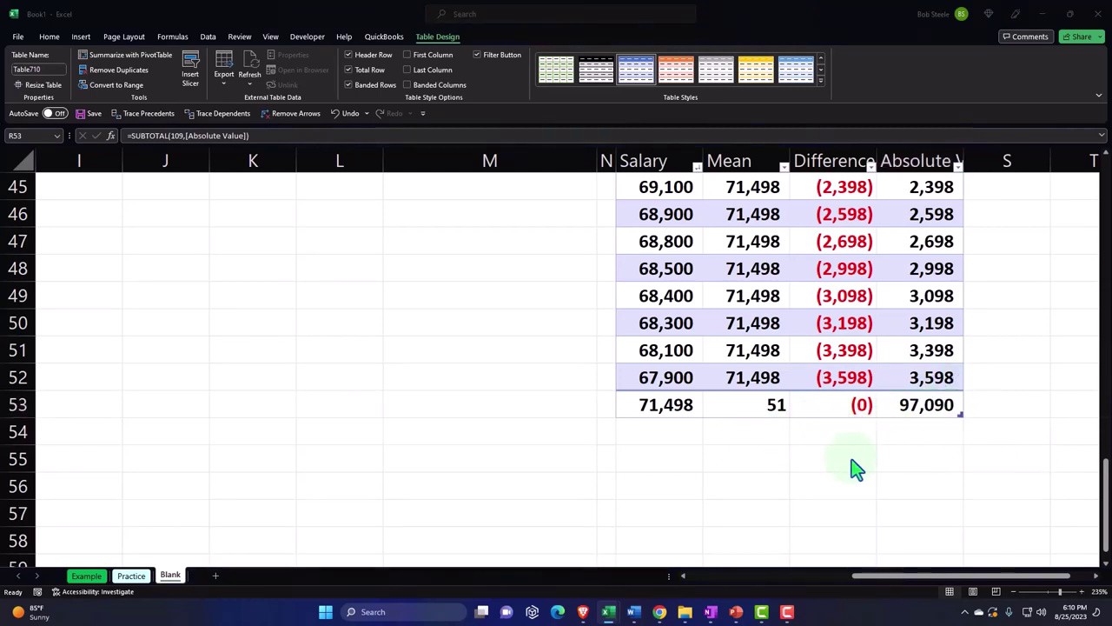
# Start a calculation block below the table by linking O55 to the heading in M1 with =M1
pyautogui.click(666, 460)
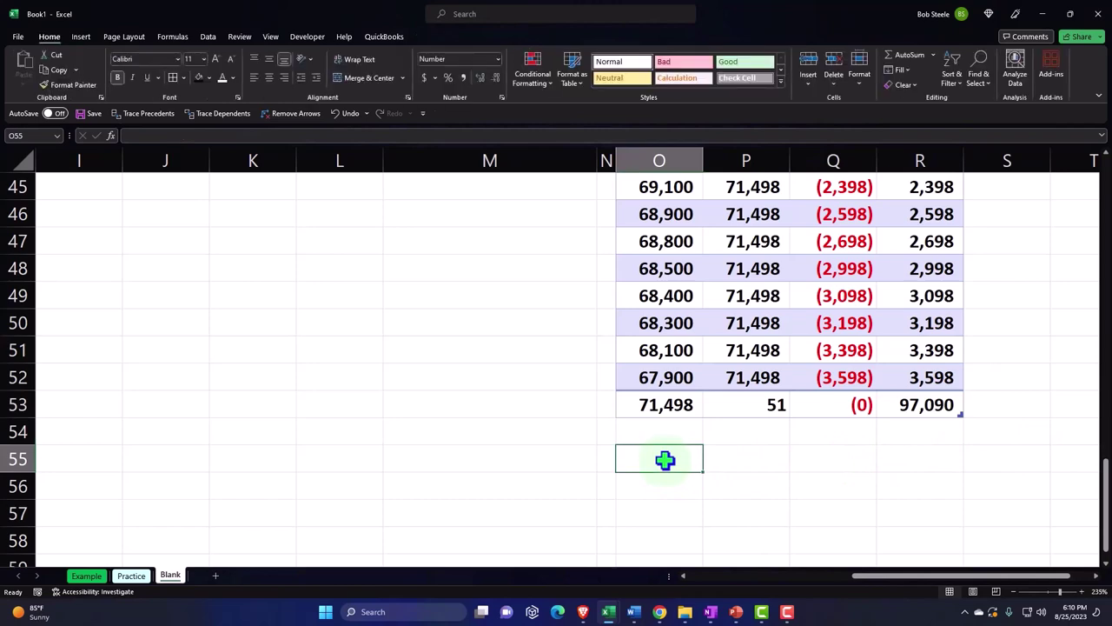
pyautogui.write('=')
pyautogui.scroll(15, 422, 365)
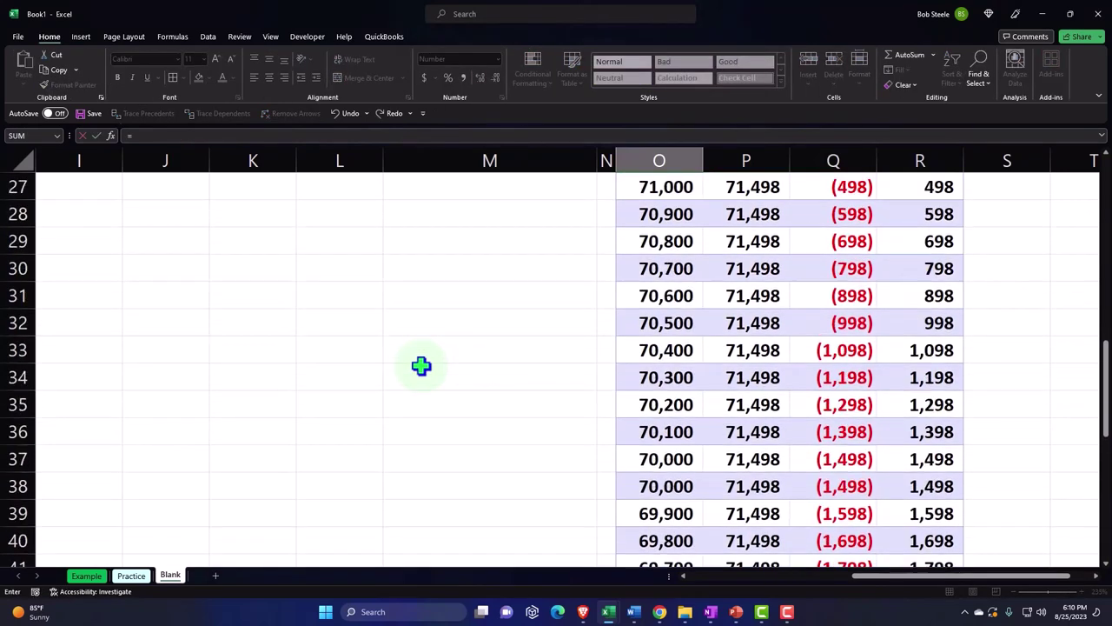
pyautogui.click(422, 211)
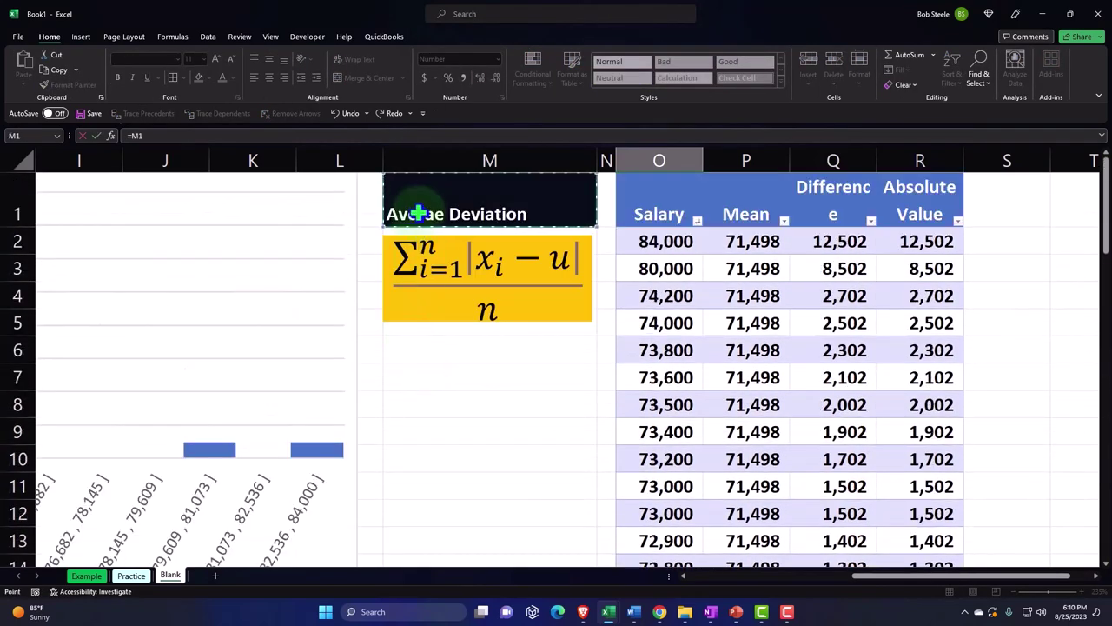
pyautogui.press('Return')
# Correct the spelling of the heading in M1 to "Average Deviation"
pyautogui.scroll(10, 393, 298)
pyautogui.scroll(4, 393, 298)
pyautogui.click(417, 214)
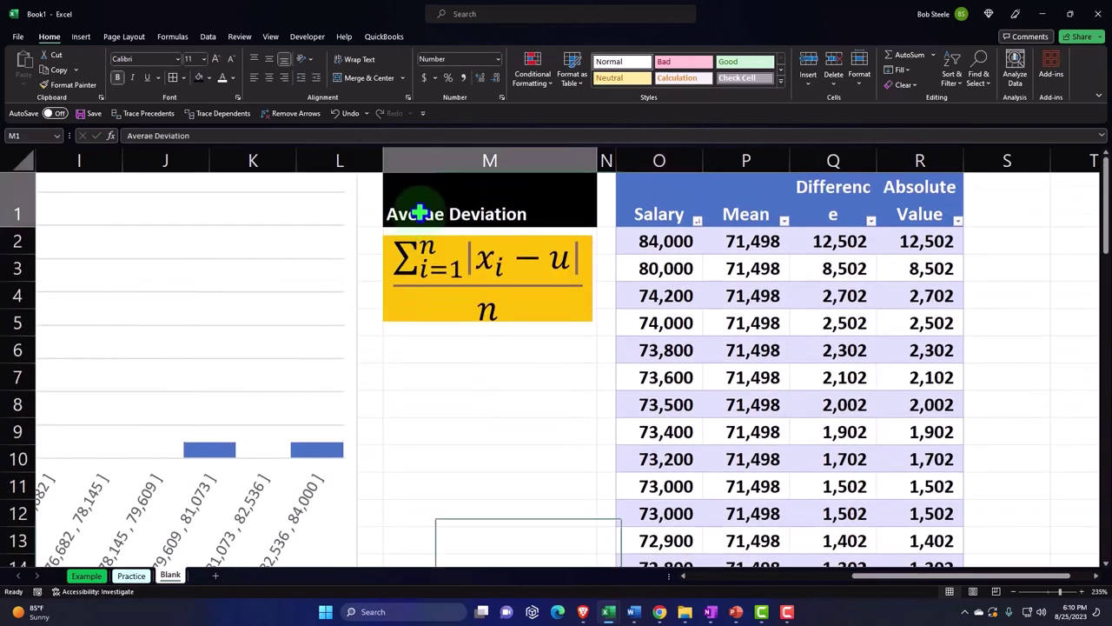
pyautogui.doubleClick(417, 213)
pyautogui.write('g')
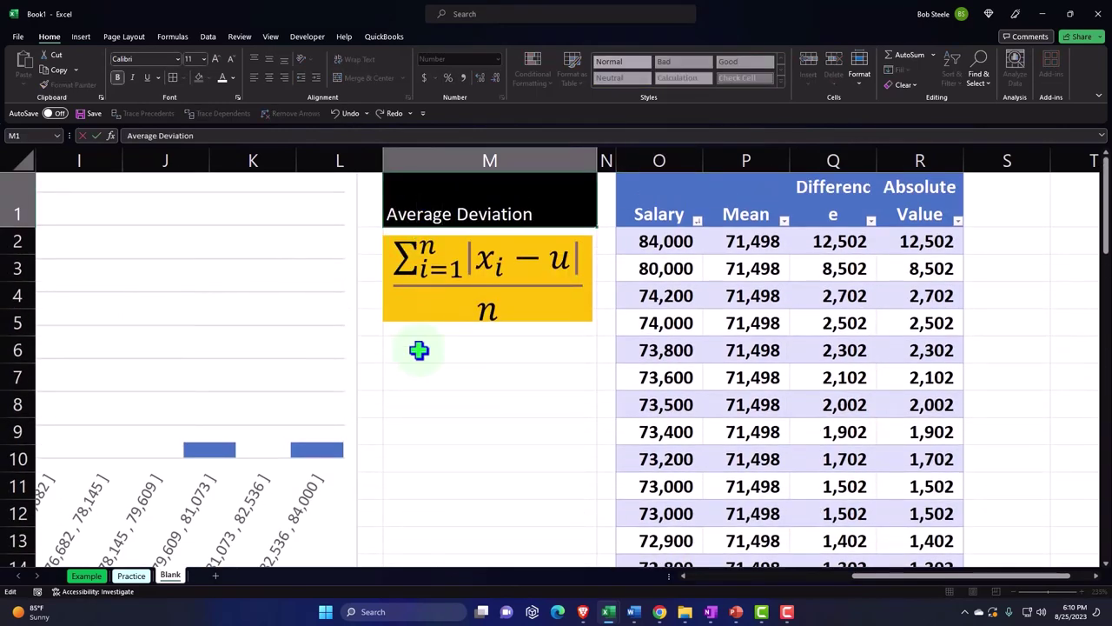
pyautogui.press('Return')
# Format the heading row O55:R55 below the table with a black fill and white font
pyautogui.scroll(-8, 461, 422)
pyautogui.scroll(-8, 484, 450)
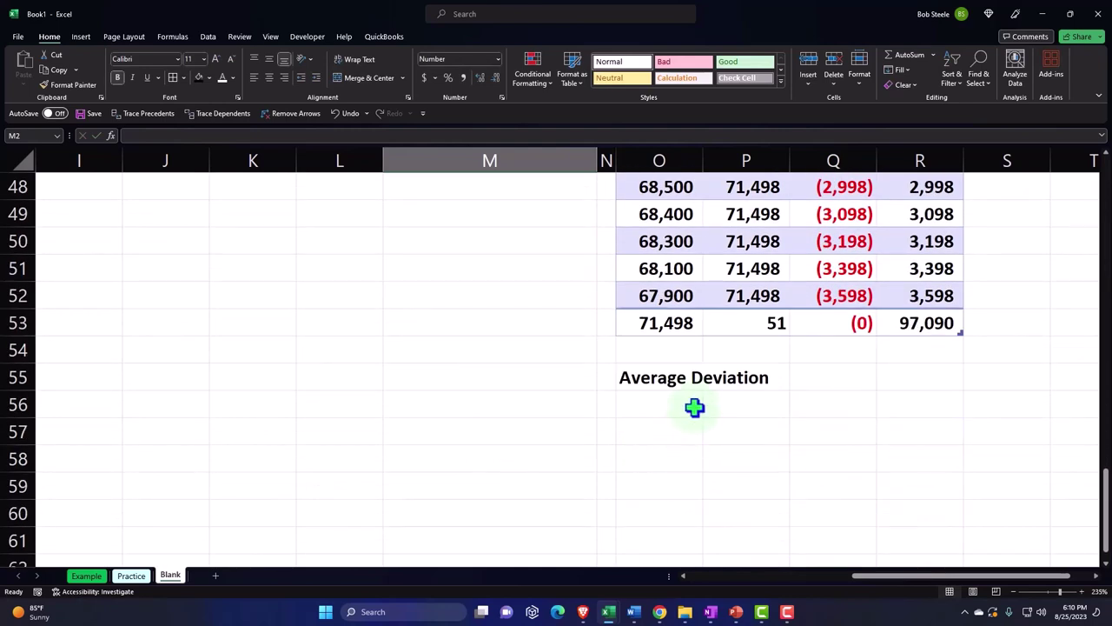
pyautogui.moveTo(673, 380); pyautogui.dragTo(878, 372)
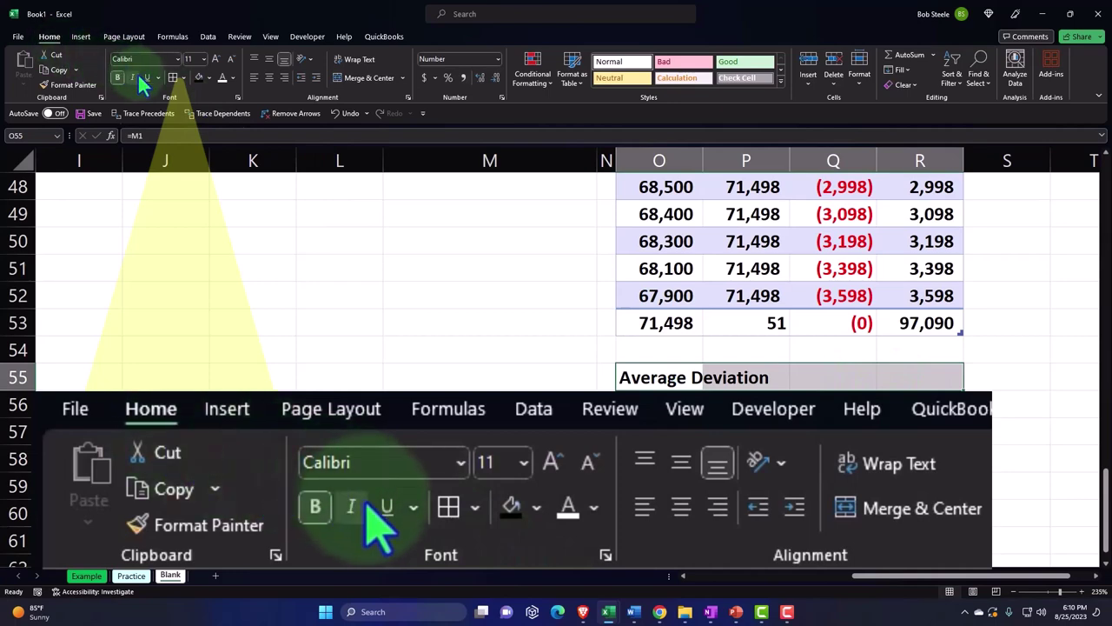
pyautogui.click(199, 78)
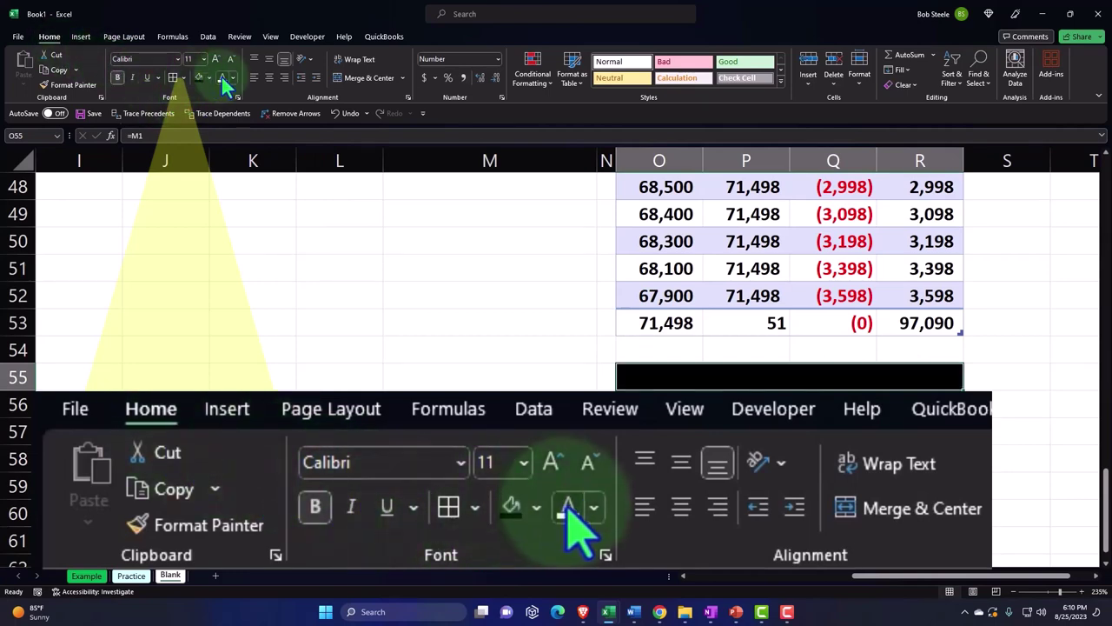
pyautogui.click(221, 78)
# Enter a label beginning "Sum dis" in O56 under the Average Deviation heading
pyautogui.click(645, 405)
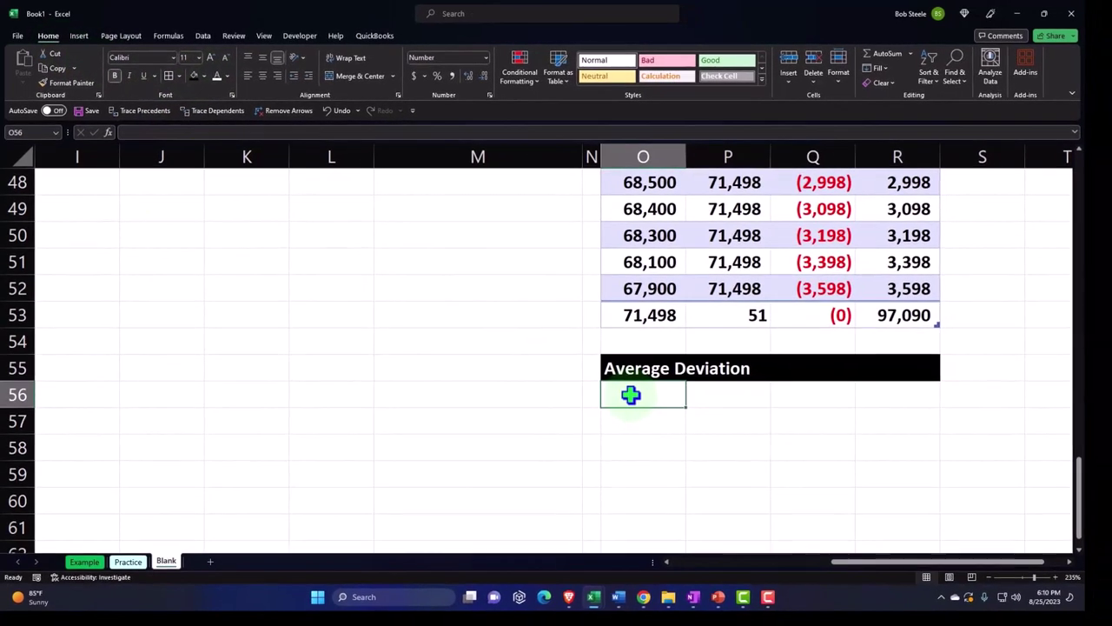
pyautogui.write('SDu')
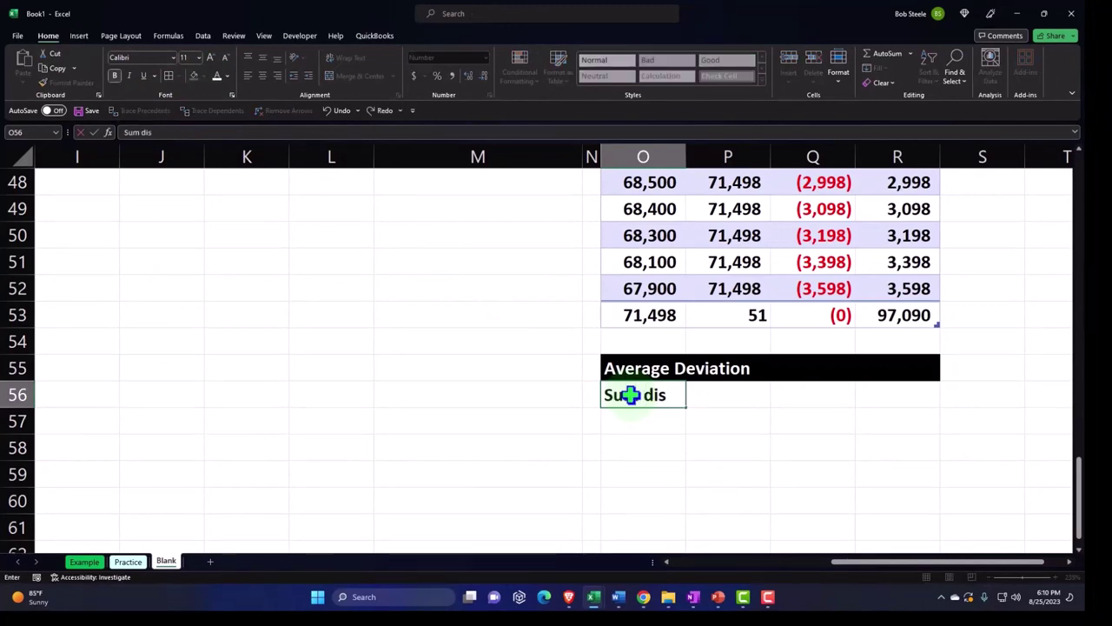
# Label O56 "Sum distance from mean" and reference the table's Absolute Value total in R56
pyautogui.write(' distance from ')
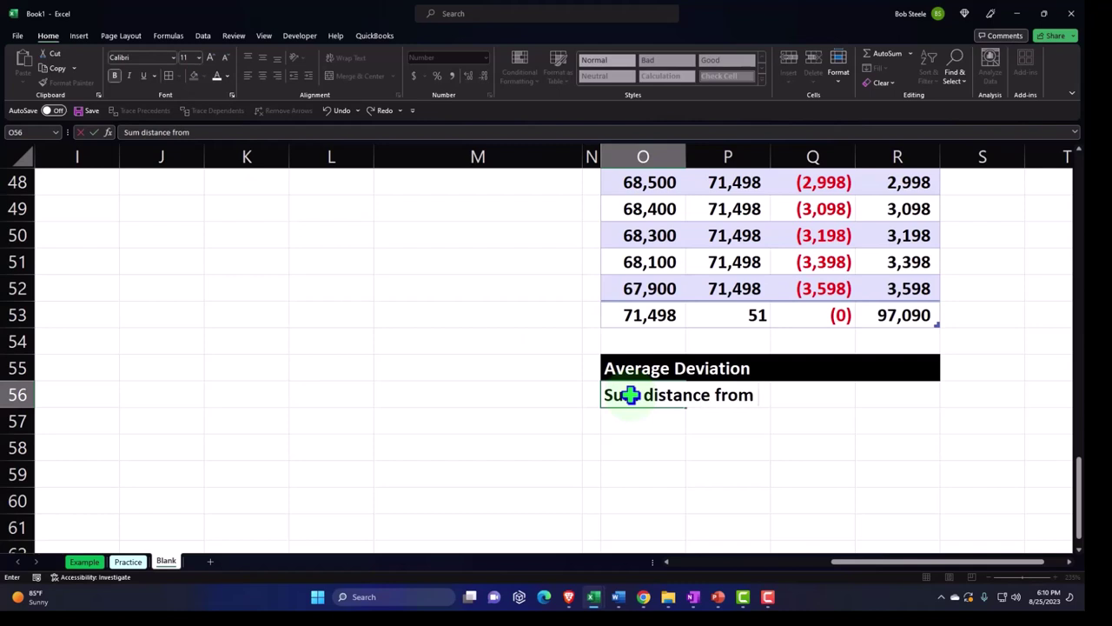
pyautogui.write('mean')
pyautogui.press('Tab')
pyautogui.press('Tab')
pyautogui.press('Tab')
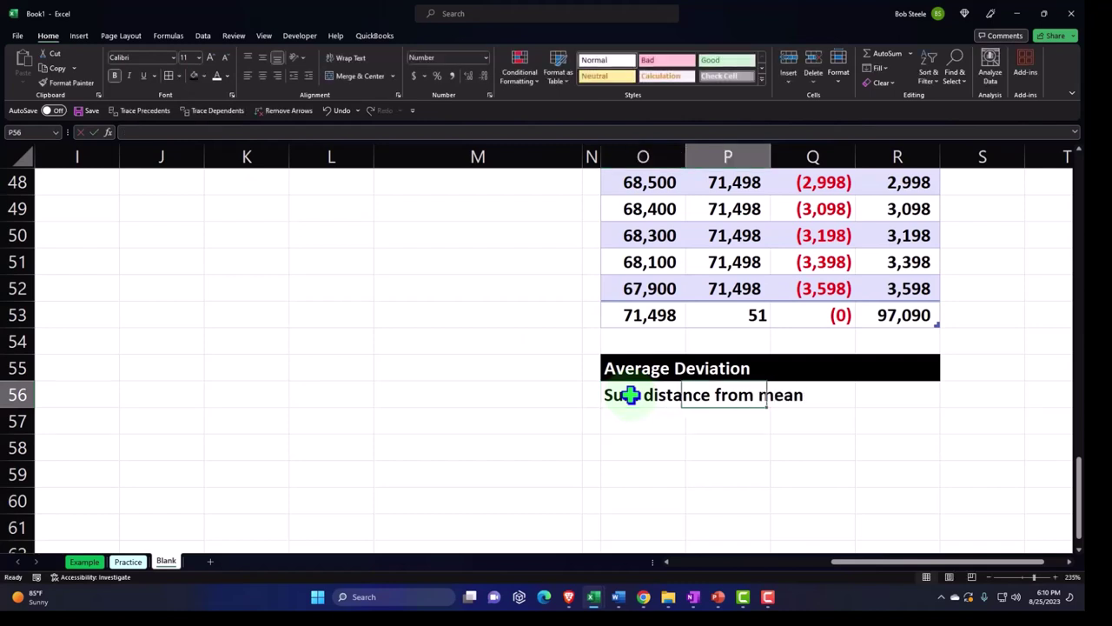
pyautogui.write('=')
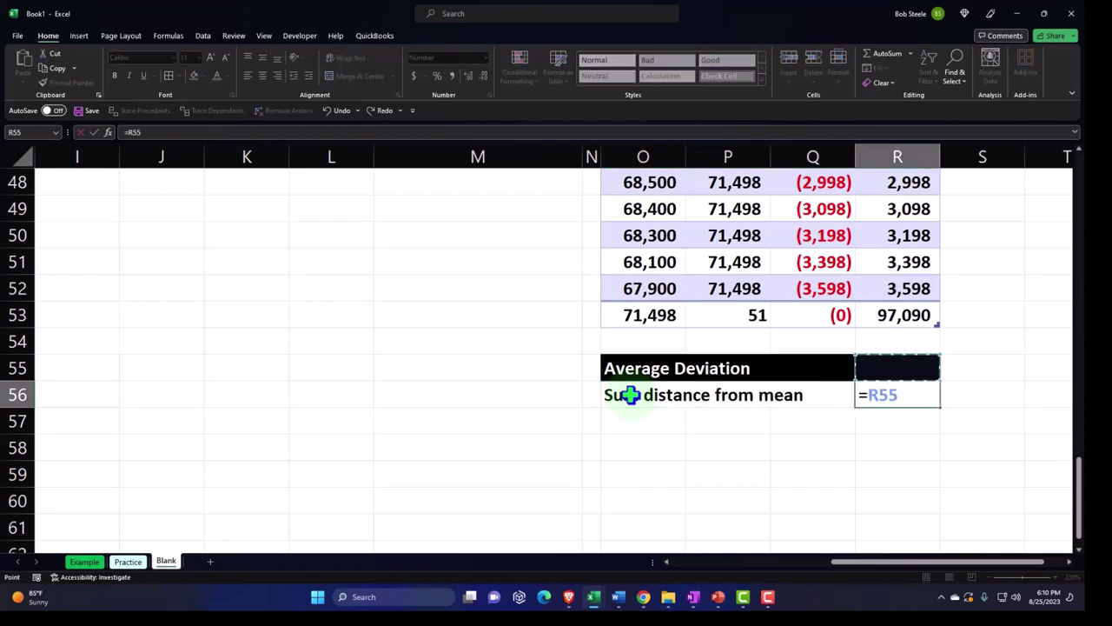
pyautogui.press('Up')
pyautogui.press('Up')
pyautogui.press('Up')
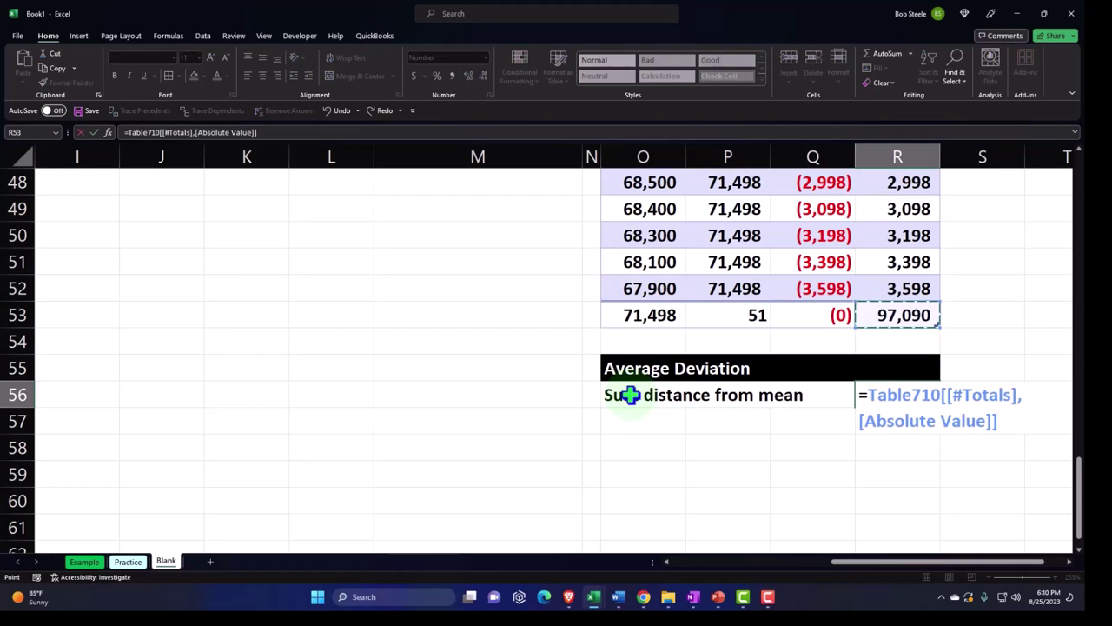
pyautogui.press('Return')
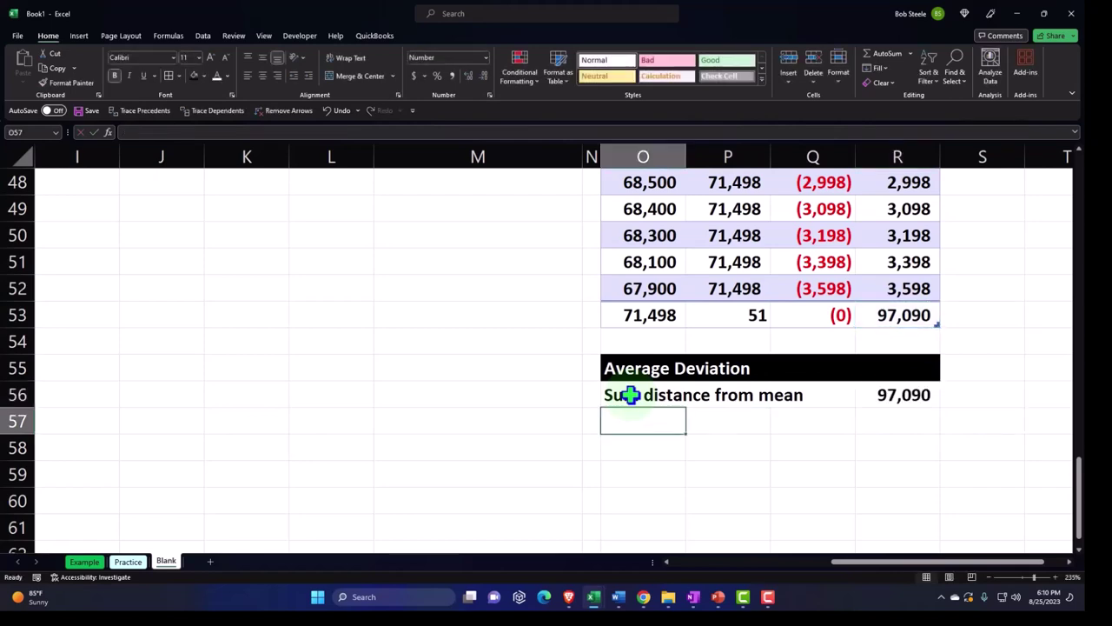
# Enter the text label "/ the count (n)" in O57, beneath the sum label
pyautogui.write("'")
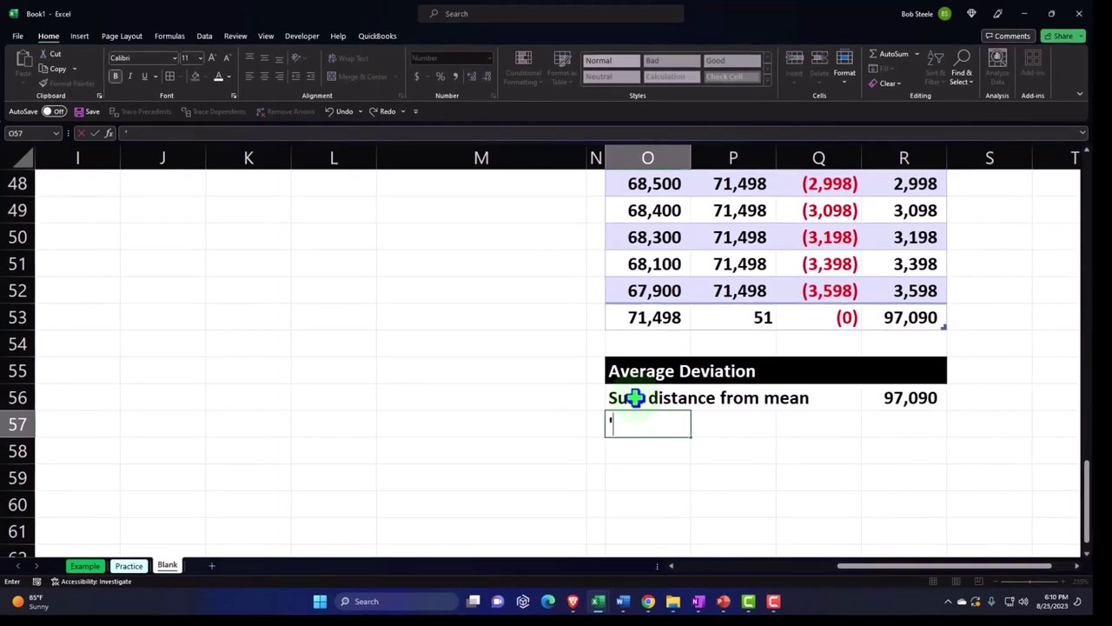
pyautogui.write('/ the count (n')
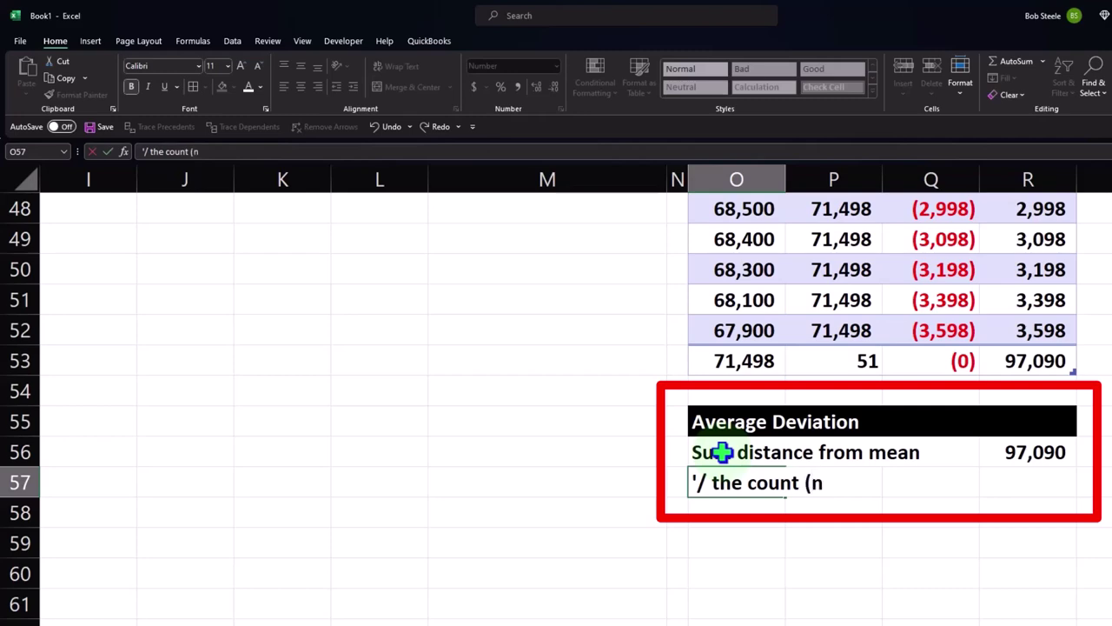
pyautogui.press('Tab')
# Reference the table's Mean column total (P53) in R57 and underline that cell's value
pyautogui.scroll(16, 583, 353)
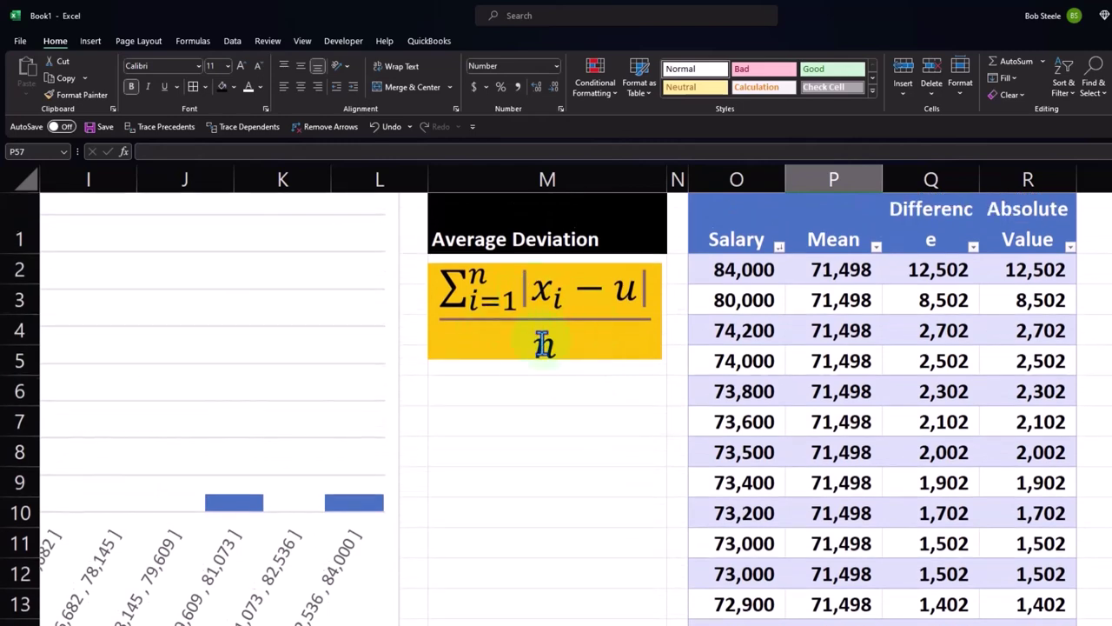
pyautogui.scroll(-18, 543, 343)
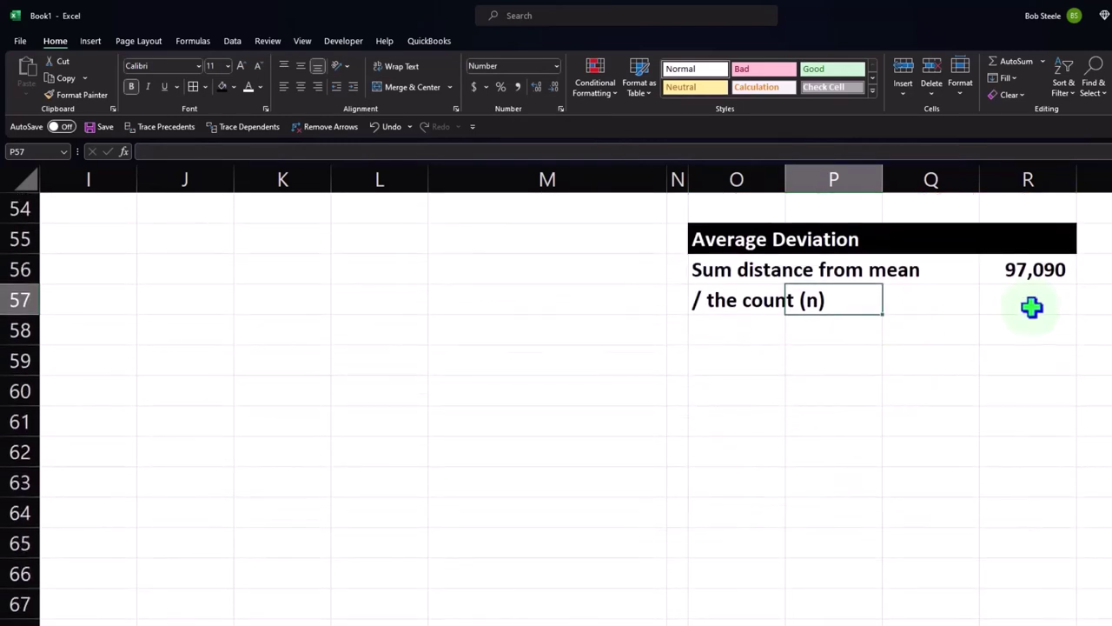
pyautogui.click(1029, 309)
pyautogui.scroll(2, 1040, 365)
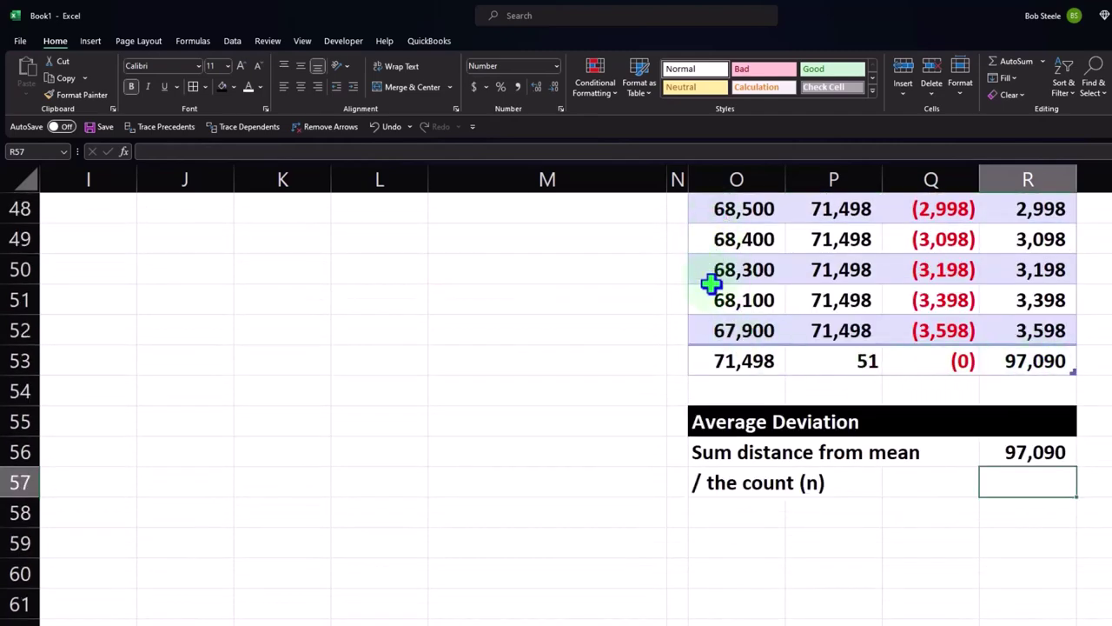
pyautogui.write('=')
pyautogui.press('Up')
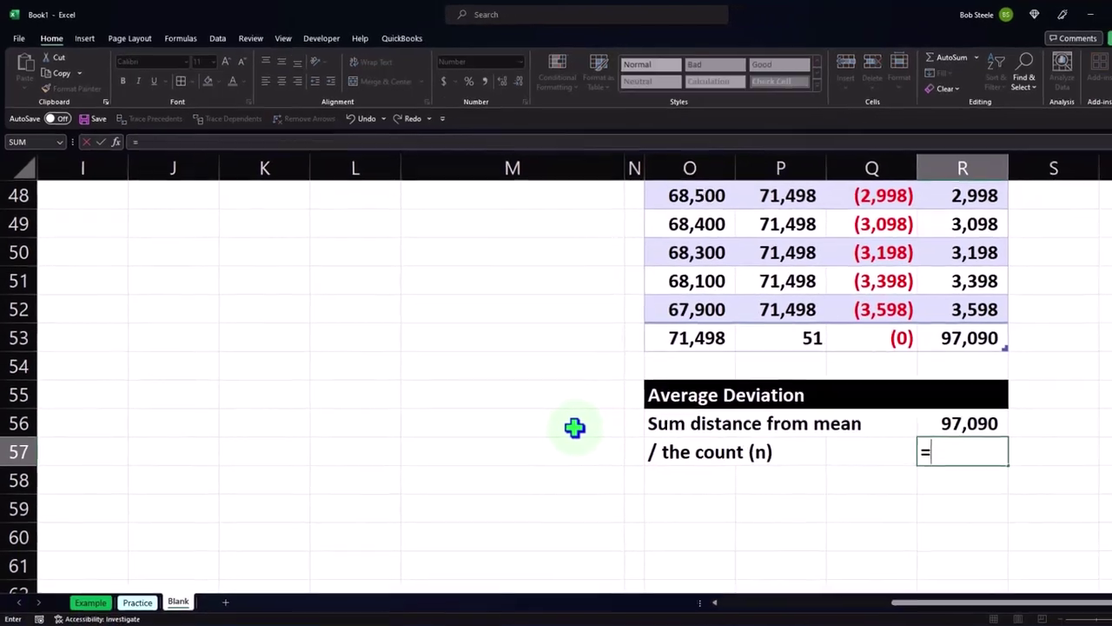
pyautogui.press('Up')
pyautogui.press('Up')
pyautogui.press('Up')
pyautogui.press('Left')
pyautogui.press('Left')
pyautogui.hotkey('ctrl', 'Return')
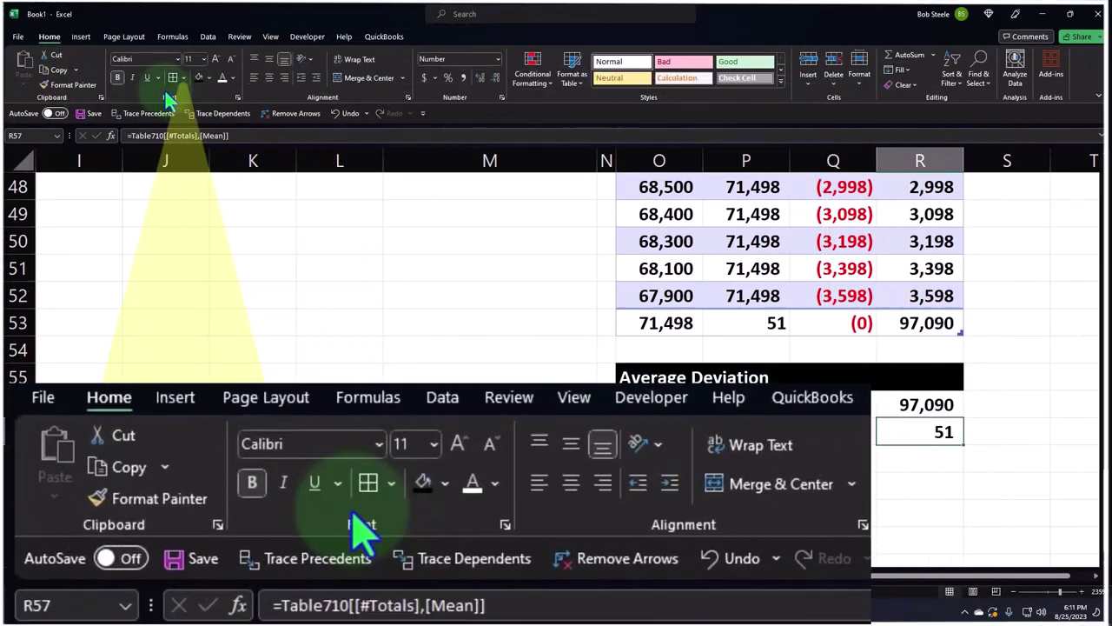
pyautogui.click(145, 76)
# Enter the label "Average deviation" in O58
pyautogui.press('Down')
pyautogui.press('Left')
pyautogui.press('Left')
pyautogui.press('Left')
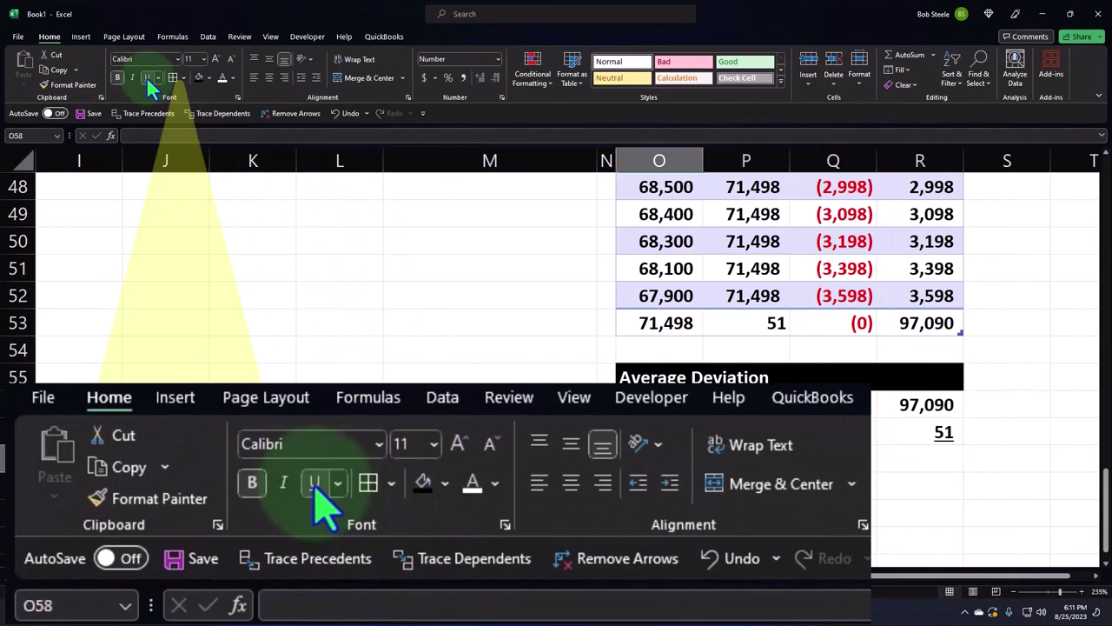
pyautogui.write('Average deviation')
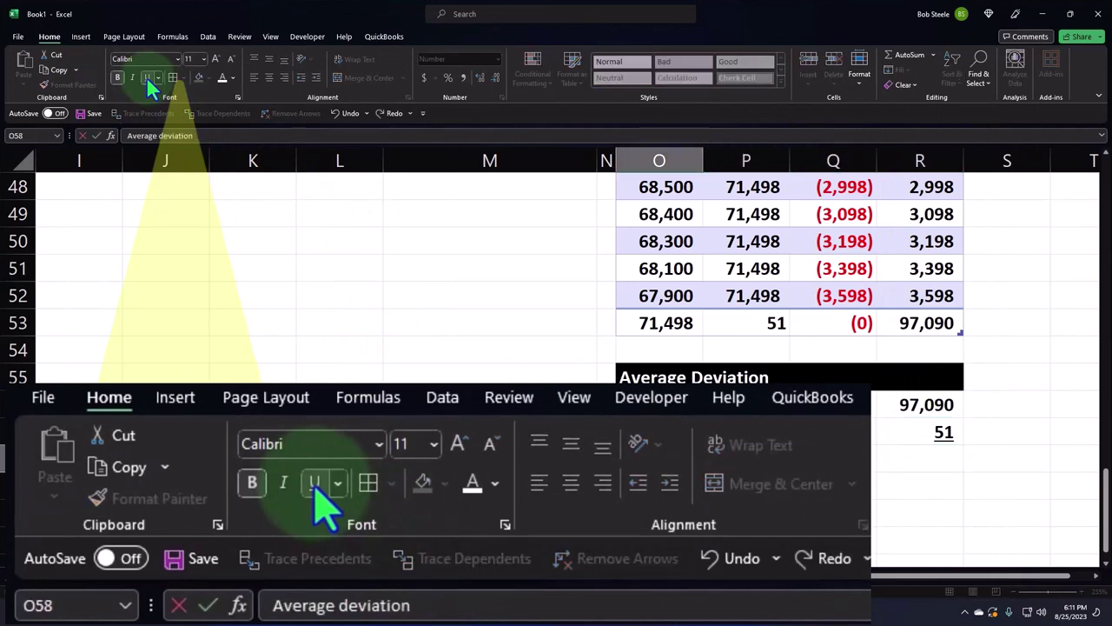
# Calculate the average deviation in R58 with the formula =R56/R57
pyautogui.press('Tab')
pyautogui.press('Tab')
pyautogui.press('Tab')
pyautogui.write('=')
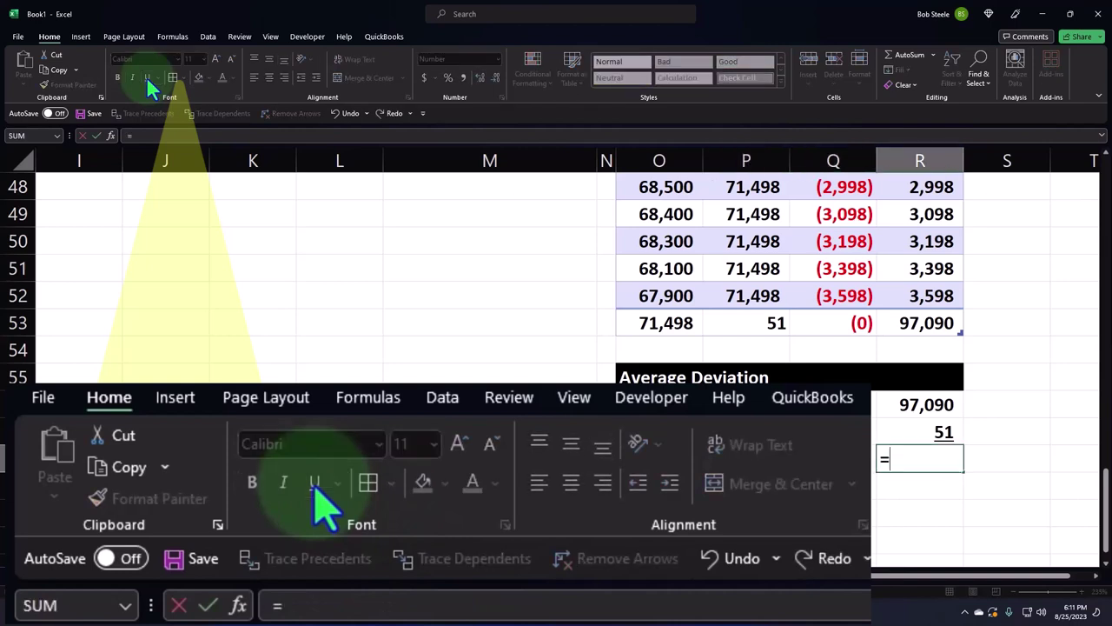
pyautogui.press('Up')
pyautogui.press('Up')
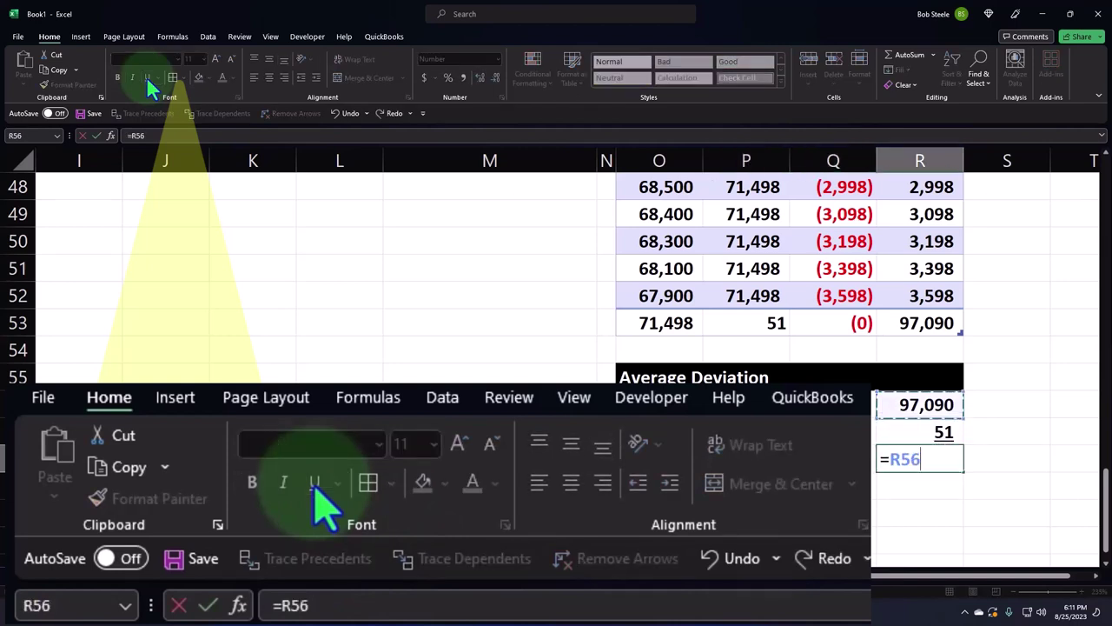
pyautogui.write('/')
pyautogui.press('Up')
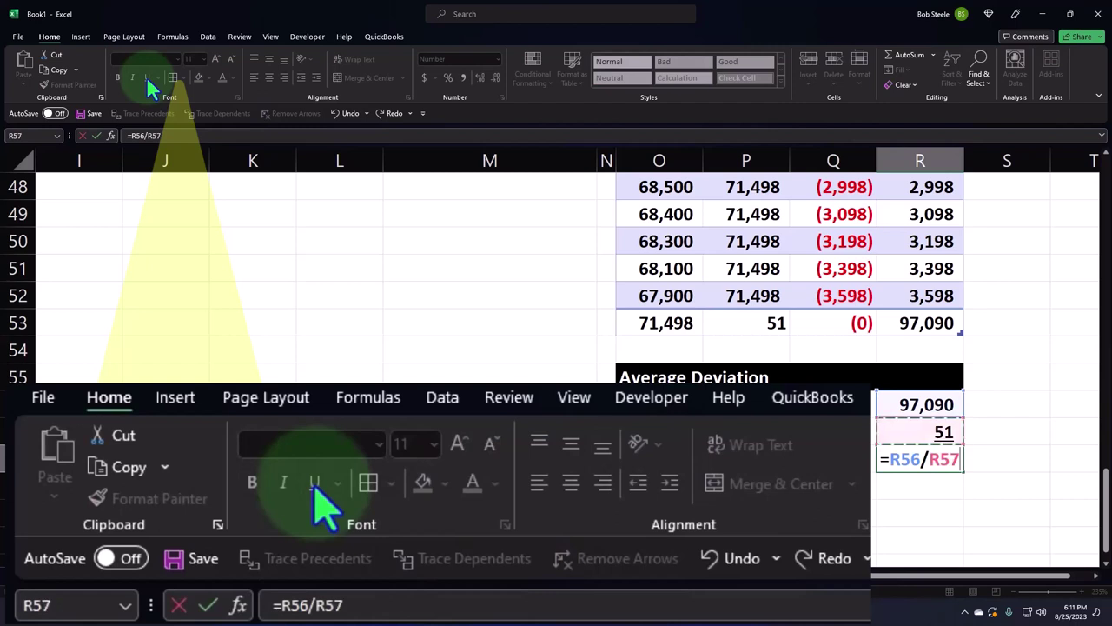
pyautogui.press('Return')
# Format the average deviation in R58 to show two decimal places
pyautogui.press('Up')
pyautogui.press('Right')
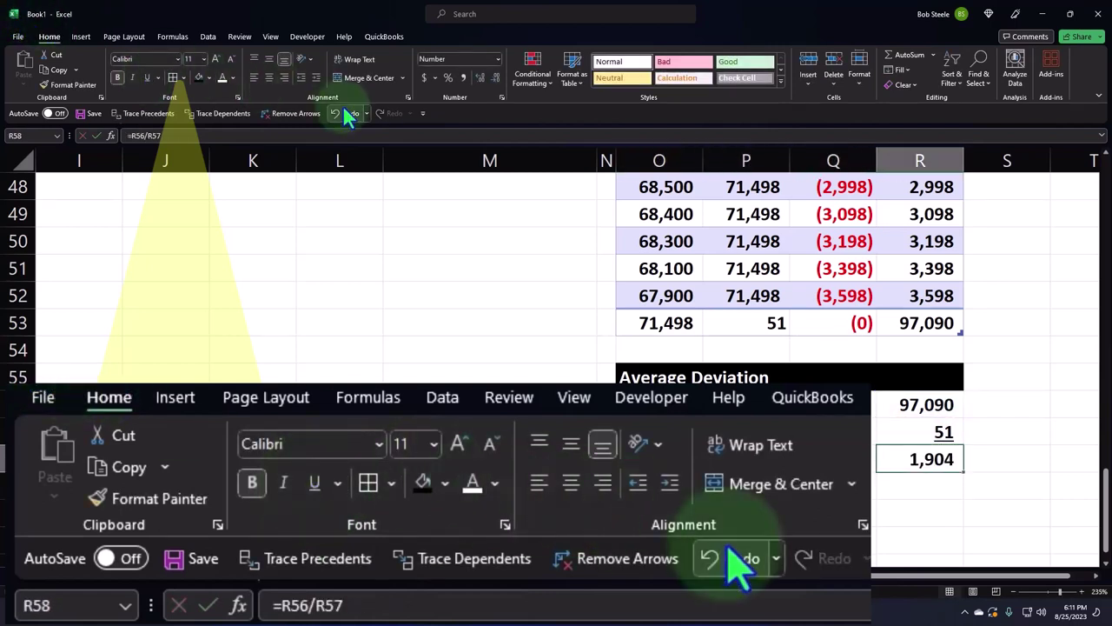
pyautogui.click(479, 77)
pyautogui.click(479, 76)
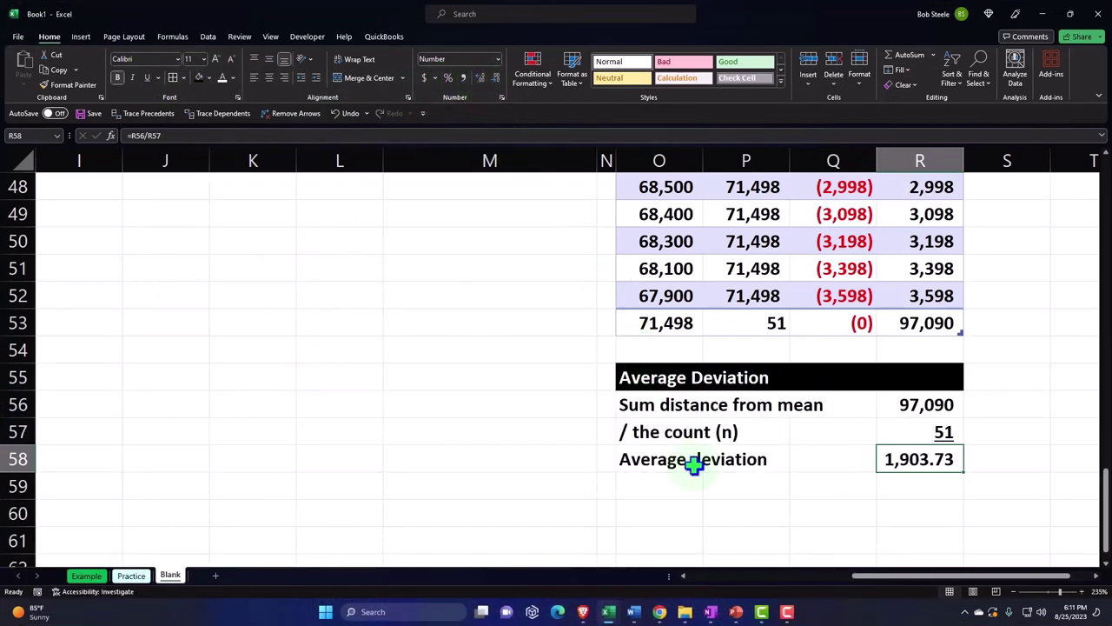
# Apply all borders and the recently used light blue fill to O56:R58
pyautogui.moveTo(679, 407); pyautogui.dragTo(895, 456)
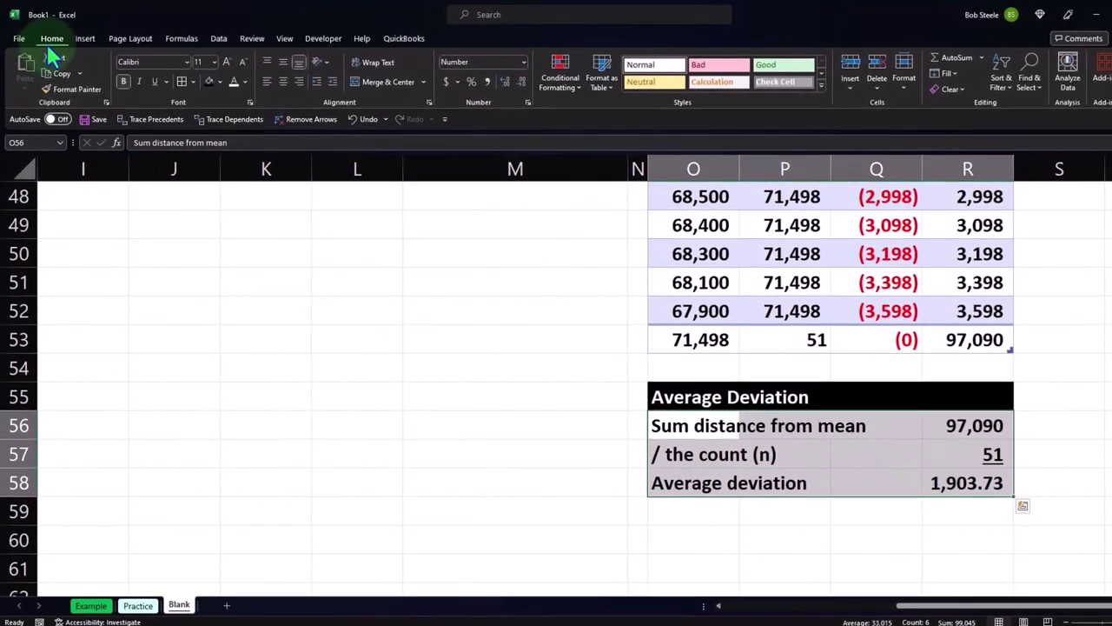
pyautogui.click(184, 88)
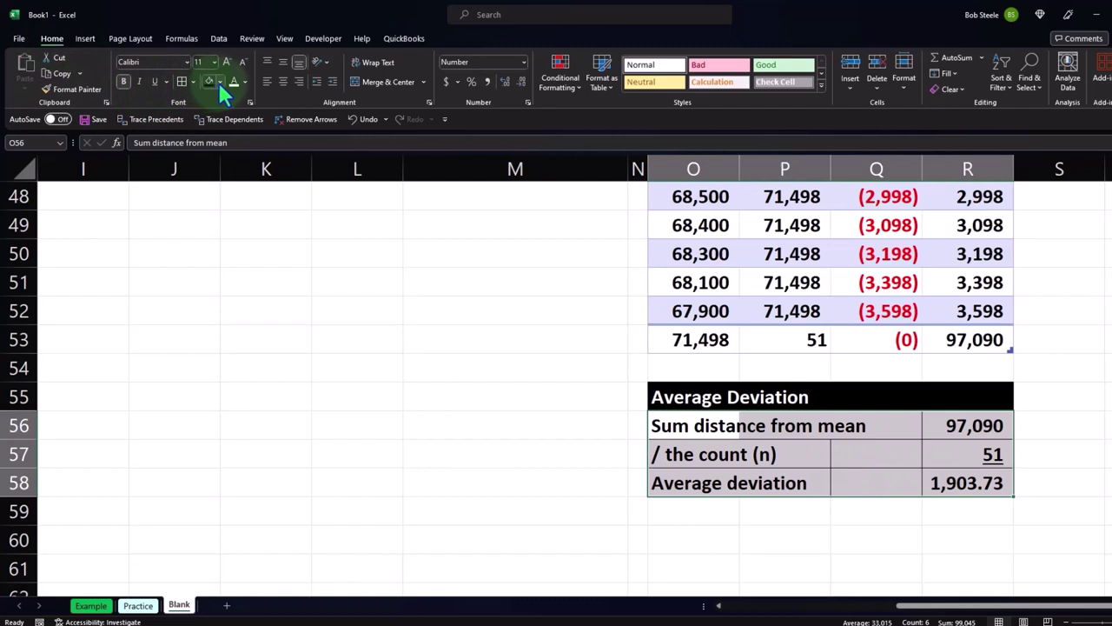
pyautogui.click(220, 82)
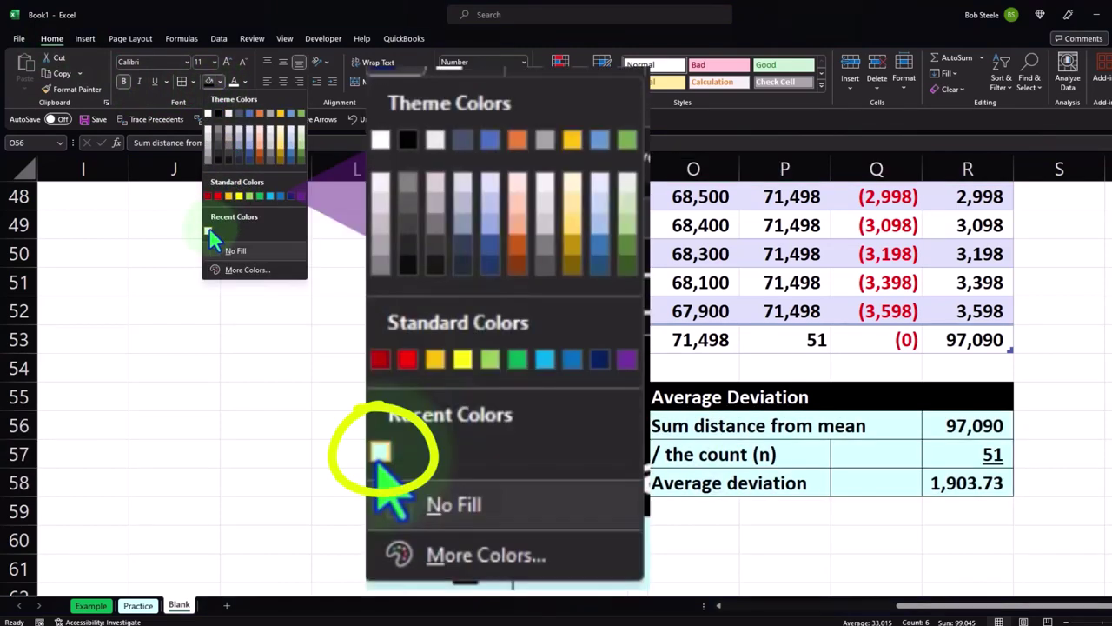
pyautogui.click(210, 235)
pyautogui.click(956, 480)
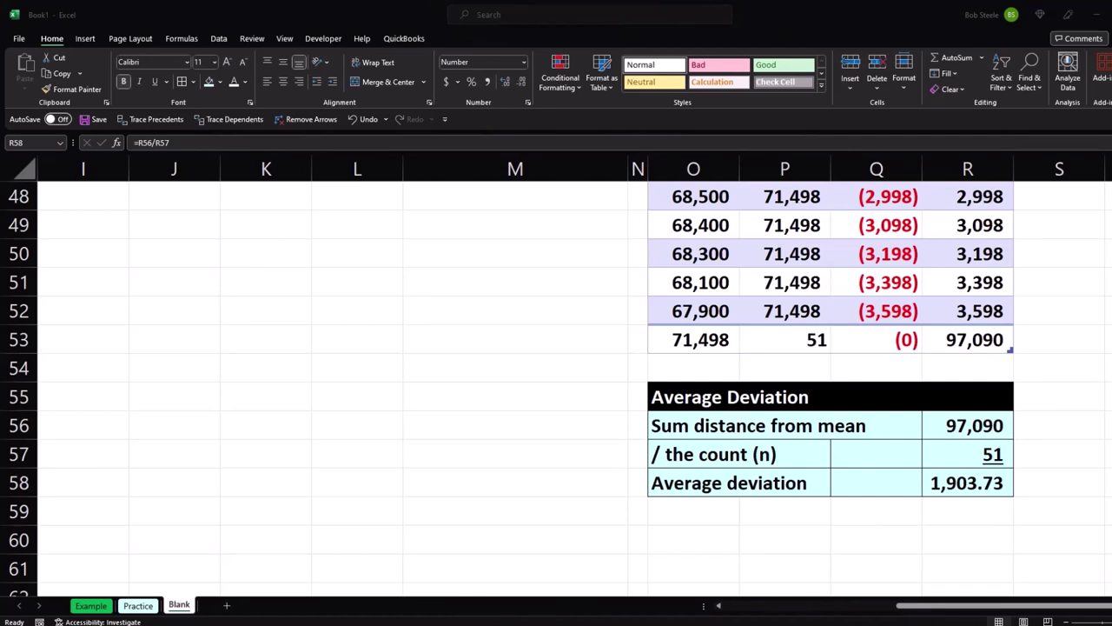
# Narrow the empty column S beside the deviation table to a thin spacer column
pyautogui.scroll(15, 1078, 335)
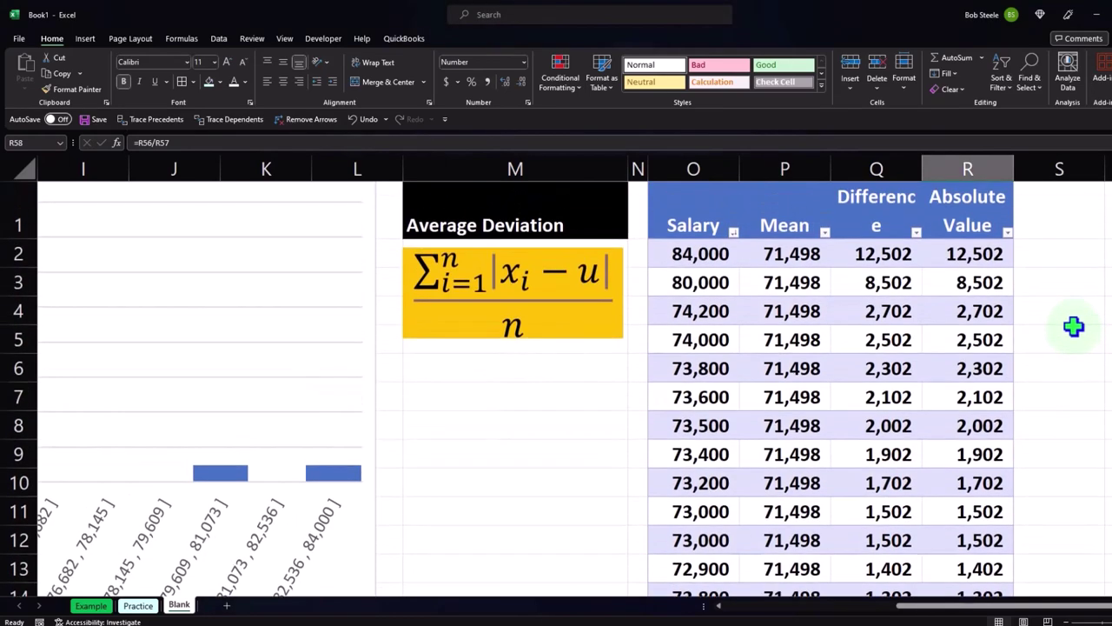
pyautogui.click(1074, 325)
pyautogui.press('Right')
pyautogui.press('Right')
pyautogui.press('Right')
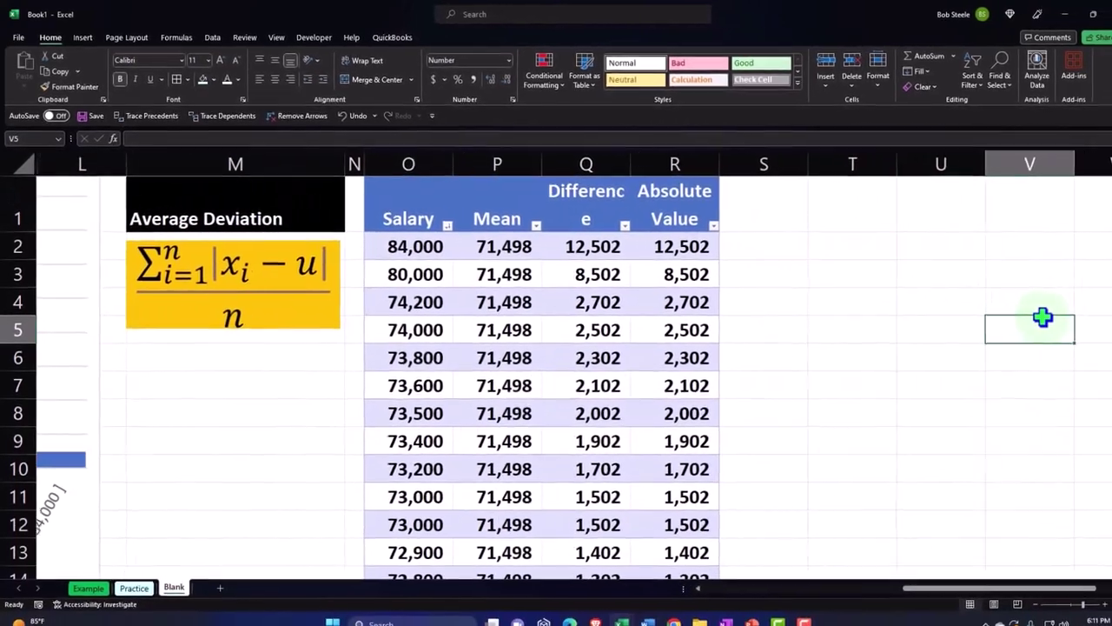
pyautogui.press('Right')
pyautogui.press('Right')
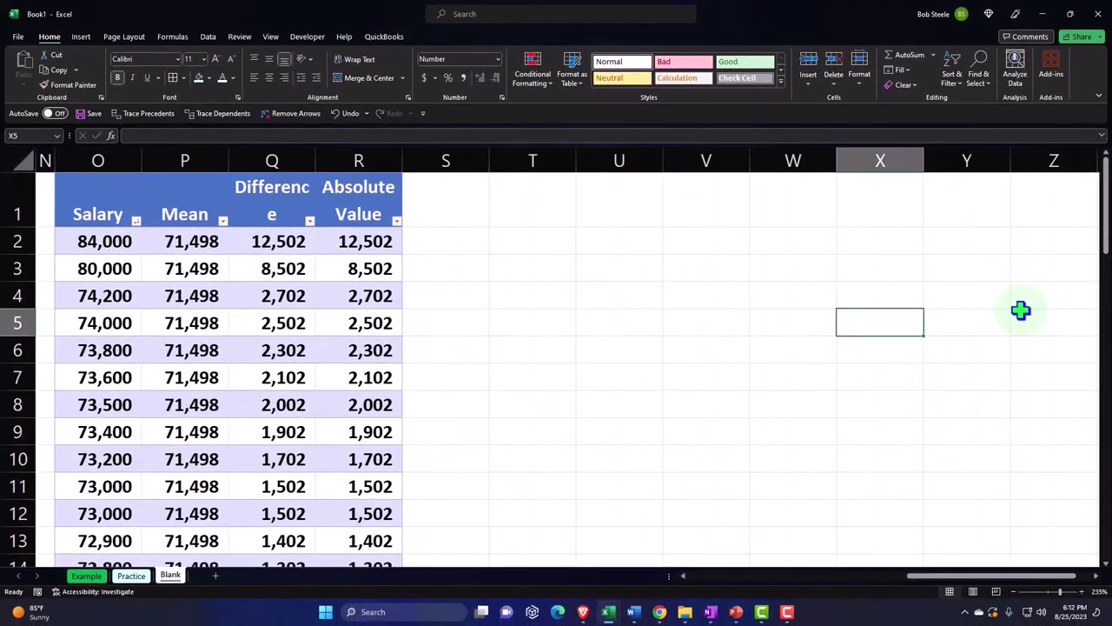
pyautogui.press('Right')
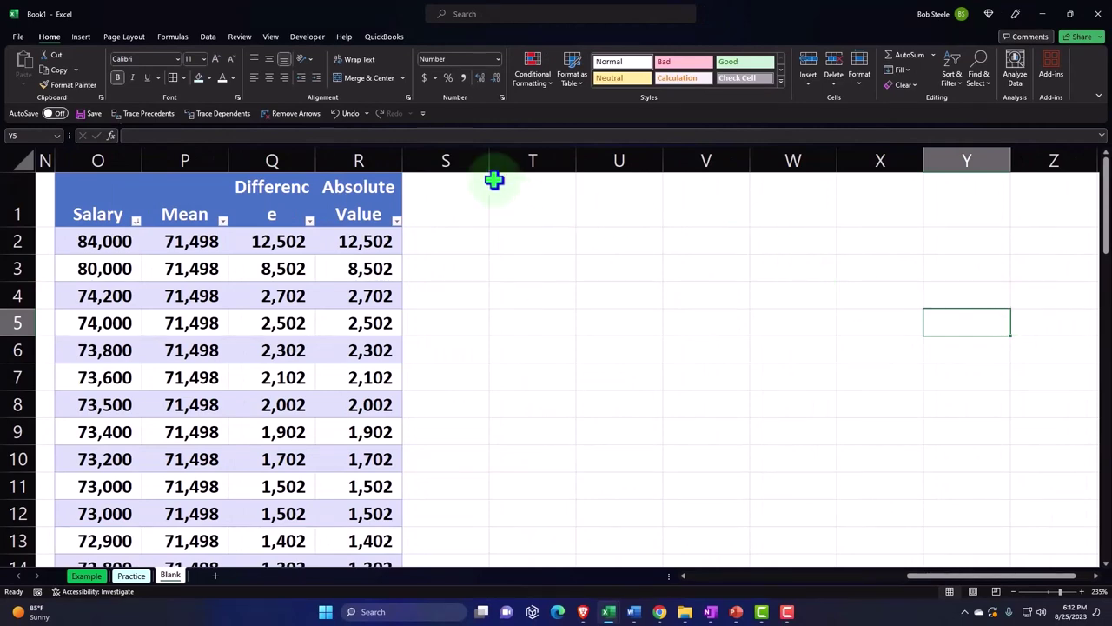
pyautogui.moveTo(489, 161); pyautogui.dragTo(422, 160)
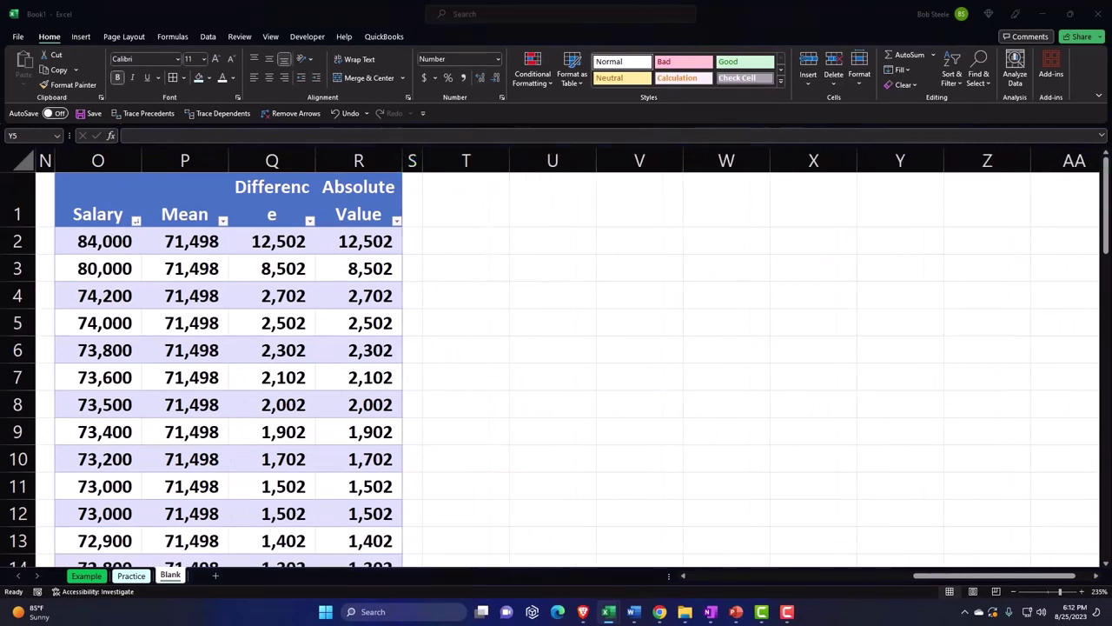
# Enter the heading "Variance" in T1 and paste the variance equation text box directly beneath it
pyautogui.click(473, 192)
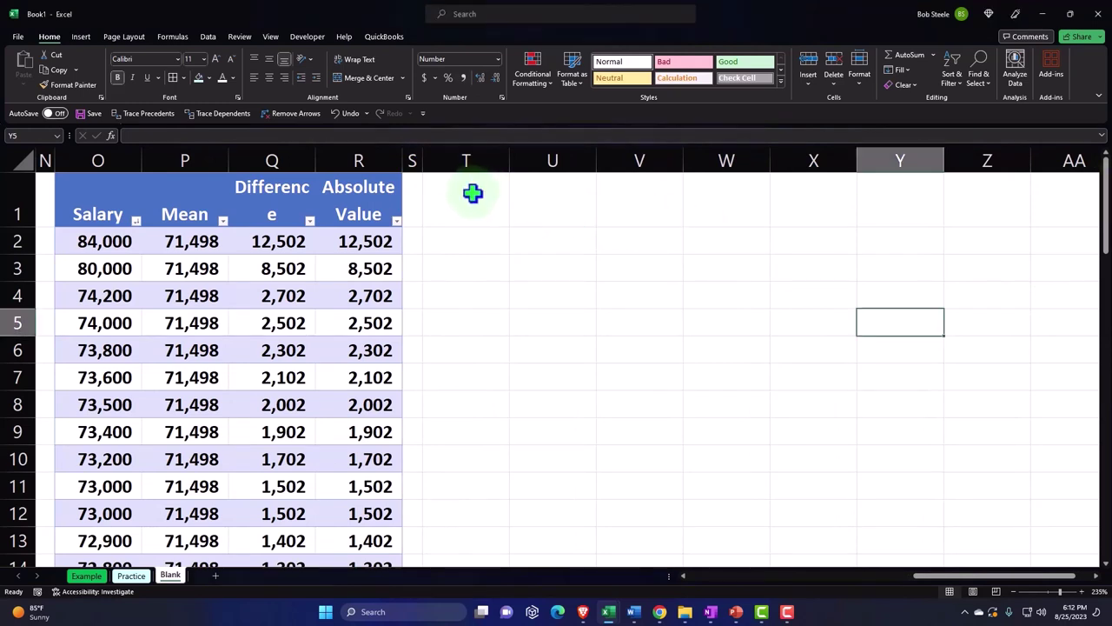
pyautogui.click(471, 192)
pyautogui.write('Variance')
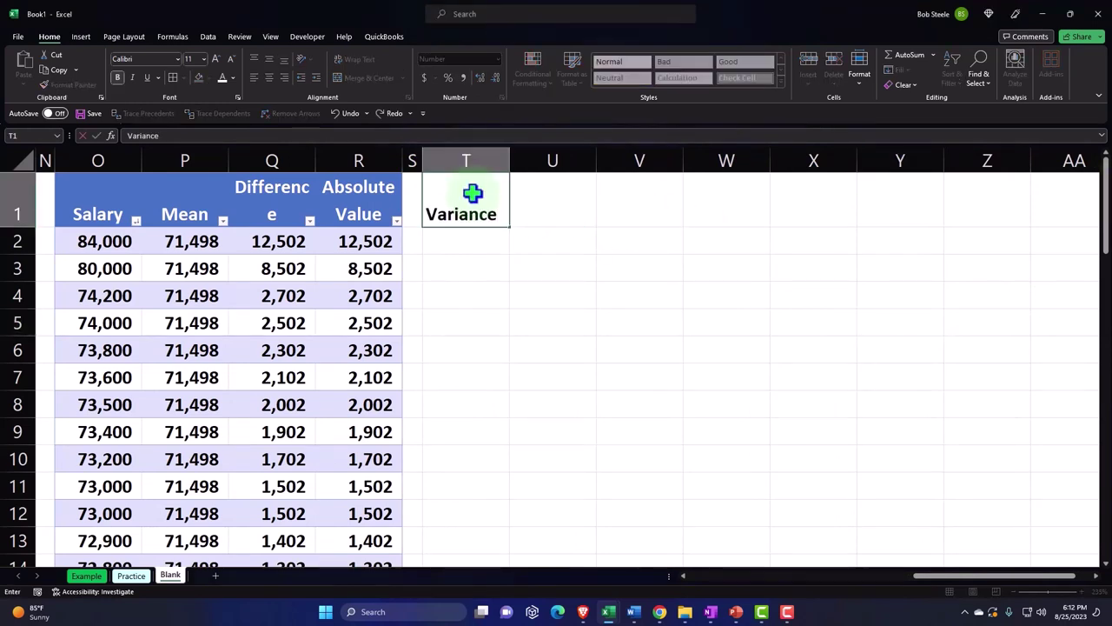
pyautogui.press('Return')
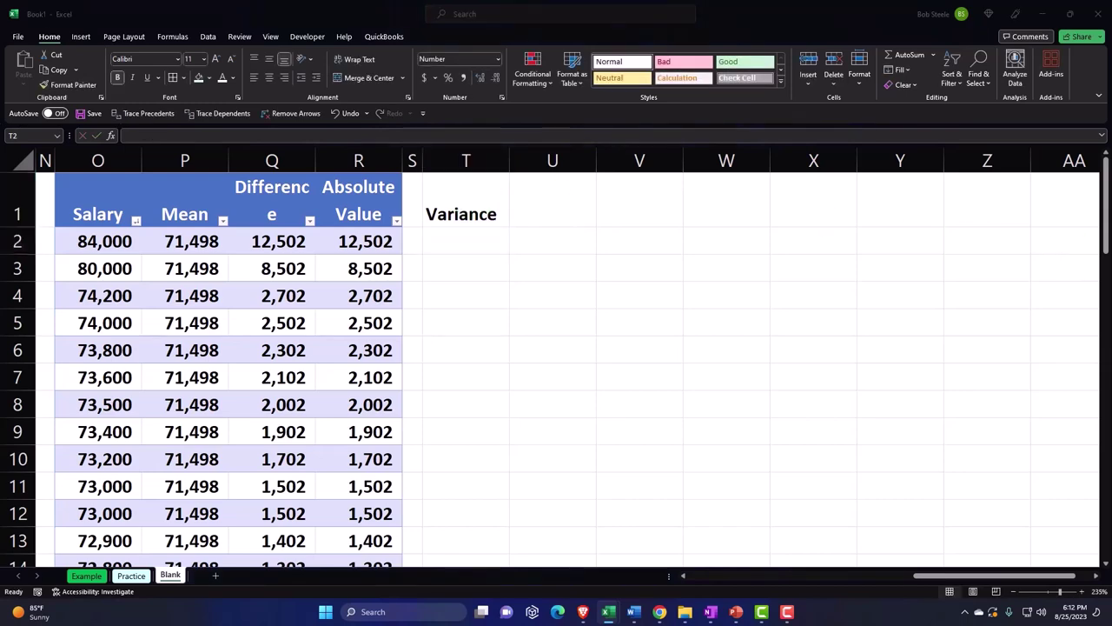
pyautogui.hotkey('ctrl', 'v')
pyautogui.moveTo(517, 327); pyautogui.dragTo(522, 333)
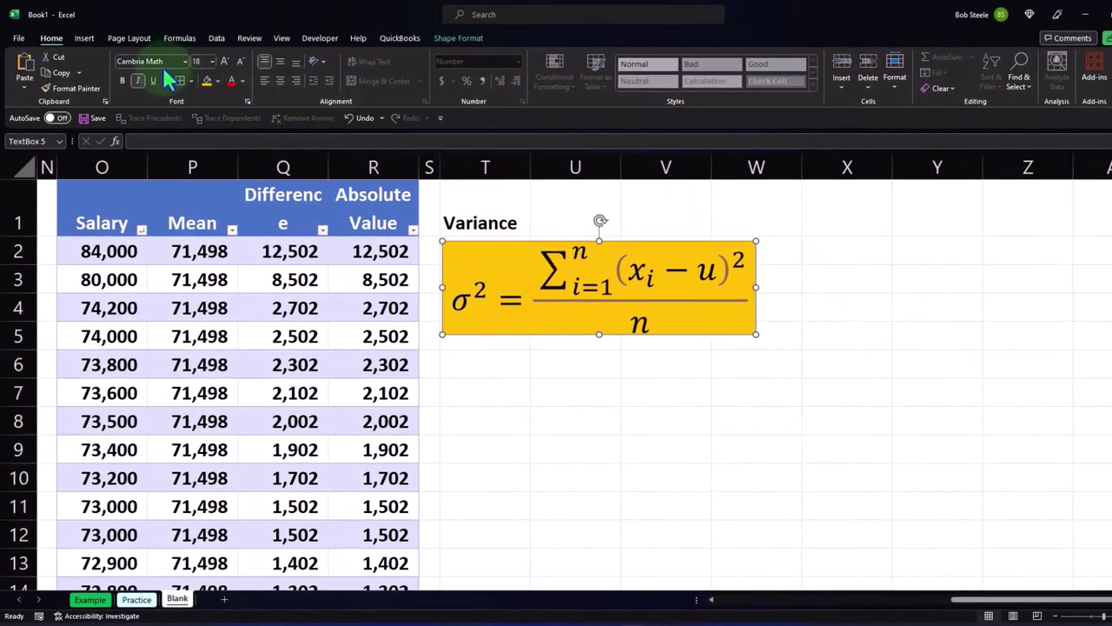
pyautogui.click(84, 38)
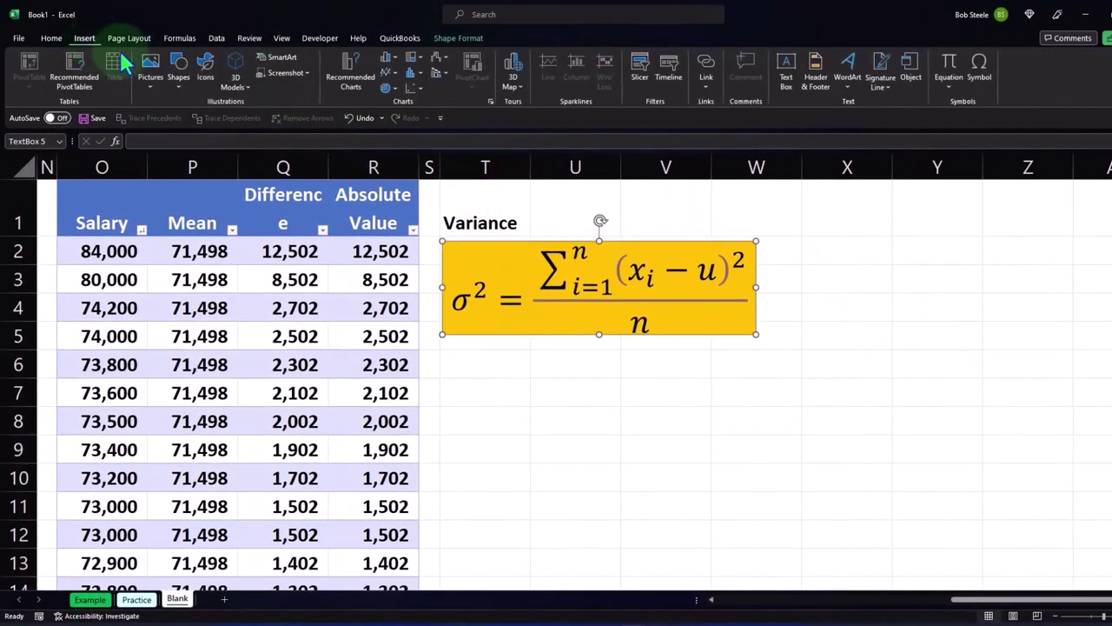
pyautogui.click(950, 74)
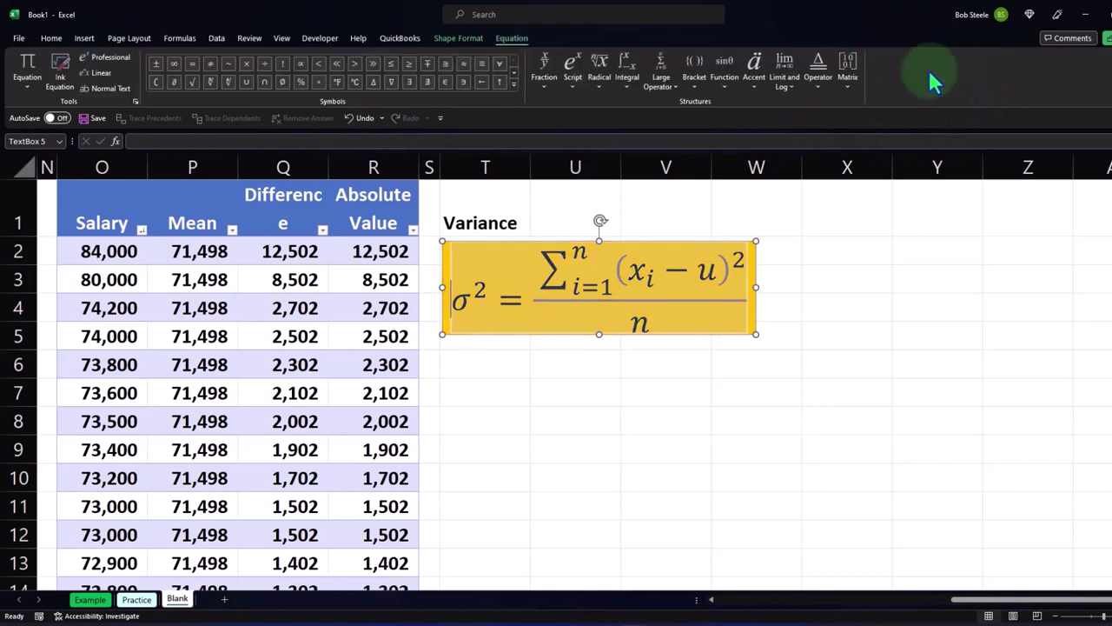
pyautogui.click(61, 77)
pyautogui.moveTo(466, 366); pyautogui.dragTo(500, 387)
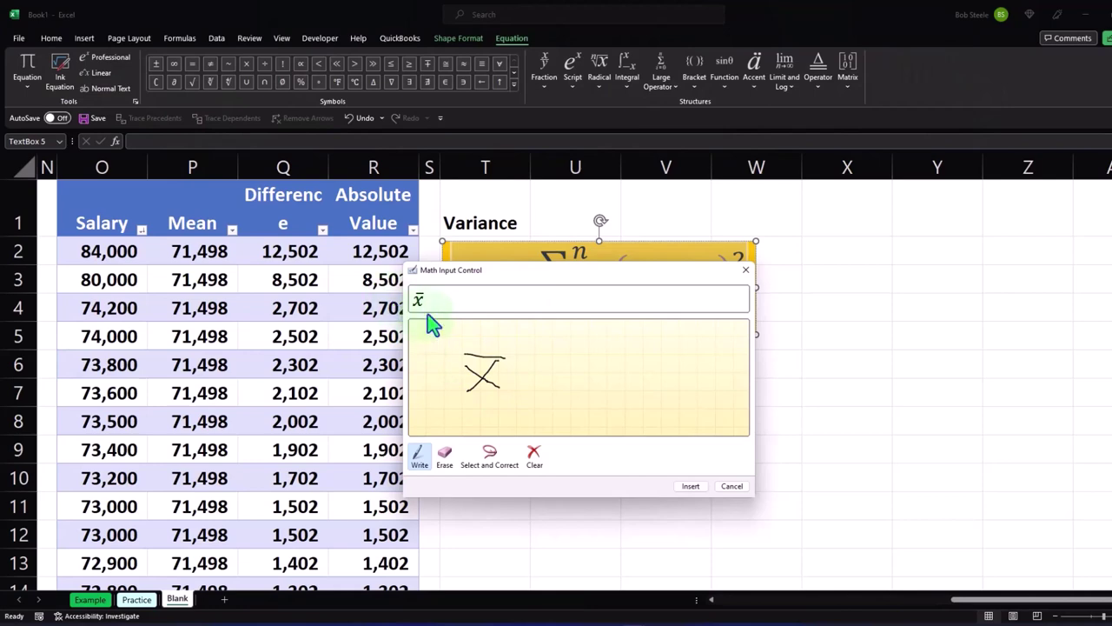
pyautogui.click(745, 270)
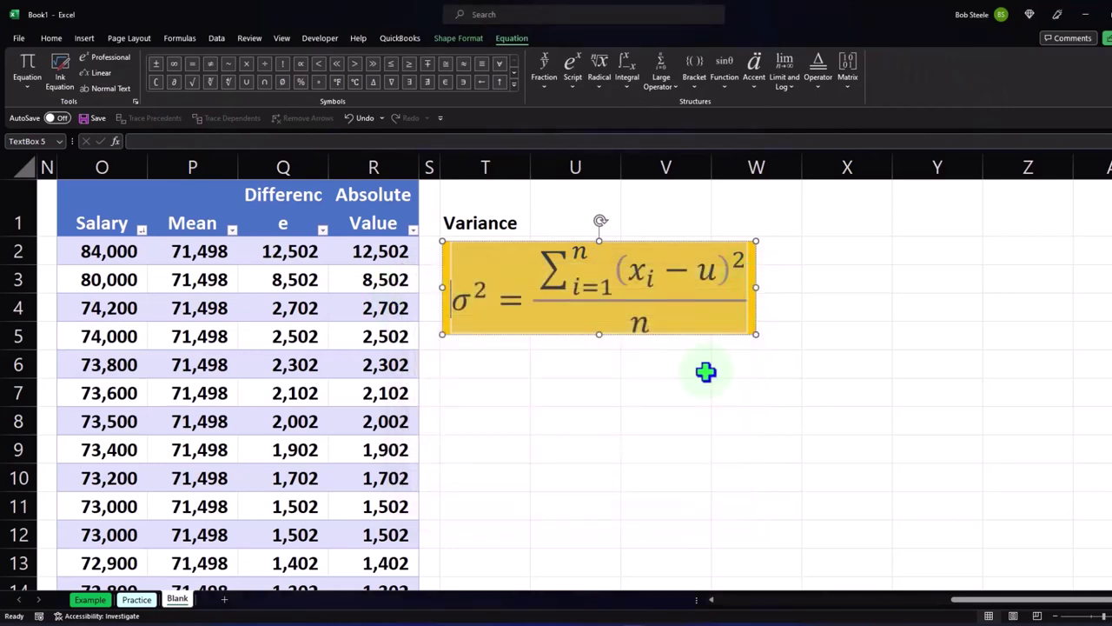
# Format the Variance heading range T1:W1 with a black fill and white text
pyautogui.moveTo(502, 216); pyautogui.dragTo(774, 218)
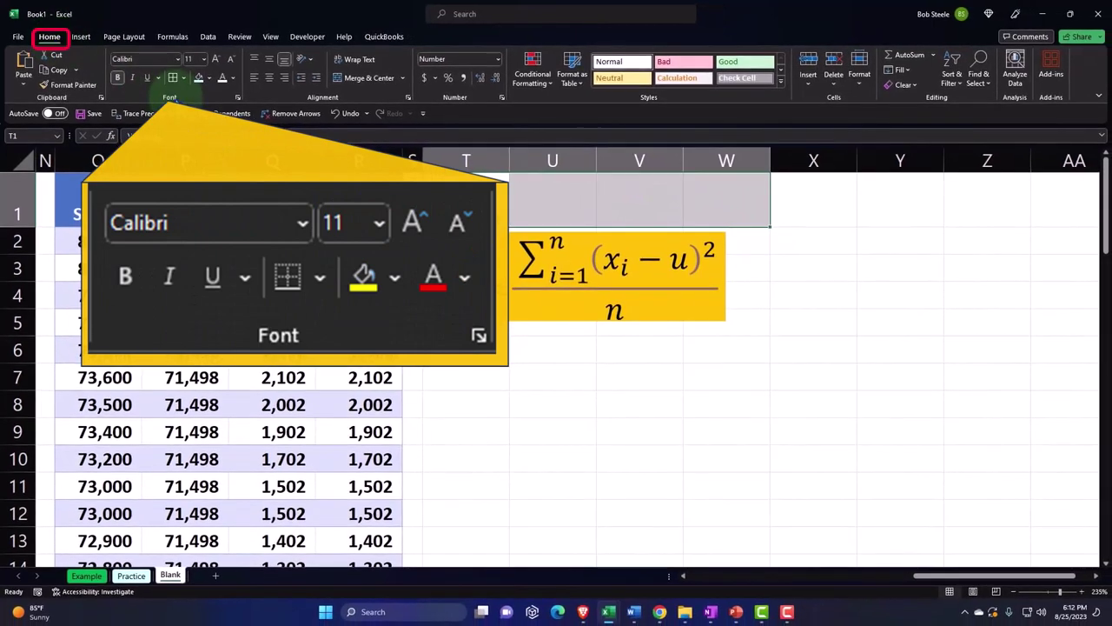
pyautogui.click(209, 77)
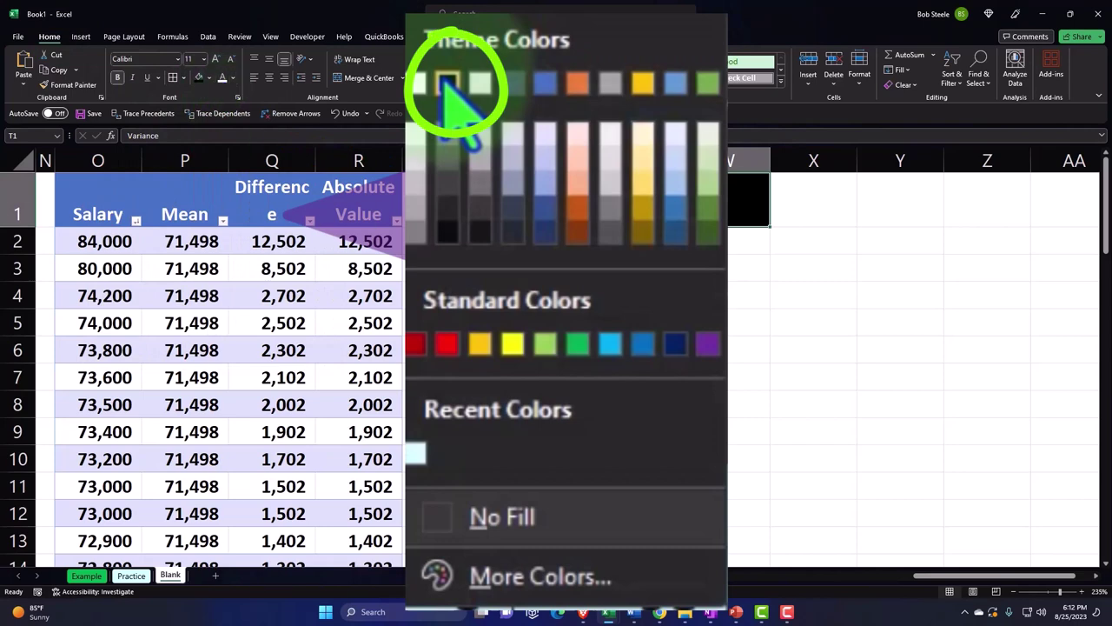
# Enter the heading "Standard Deviation" in T7 and format T7:W7 with a black fill and white text
pyautogui.click(475, 377)
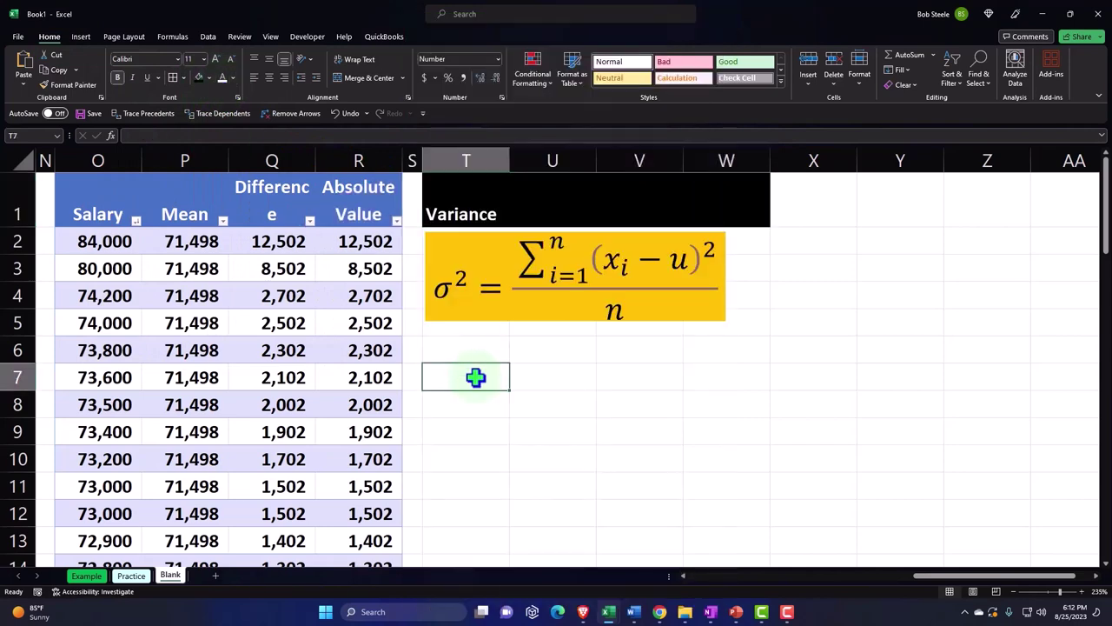
pyautogui.write('s')
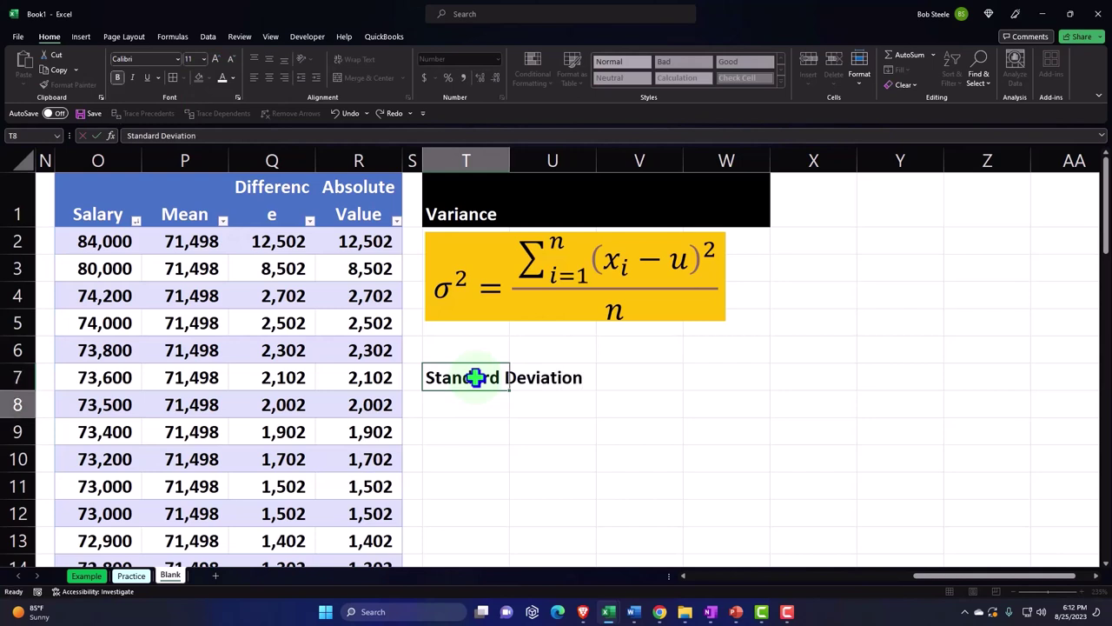
pyautogui.press('Return')
pyautogui.click(475, 377)
pyautogui.moveTo(475, 377); pyautogui.dragTo(704, 377)
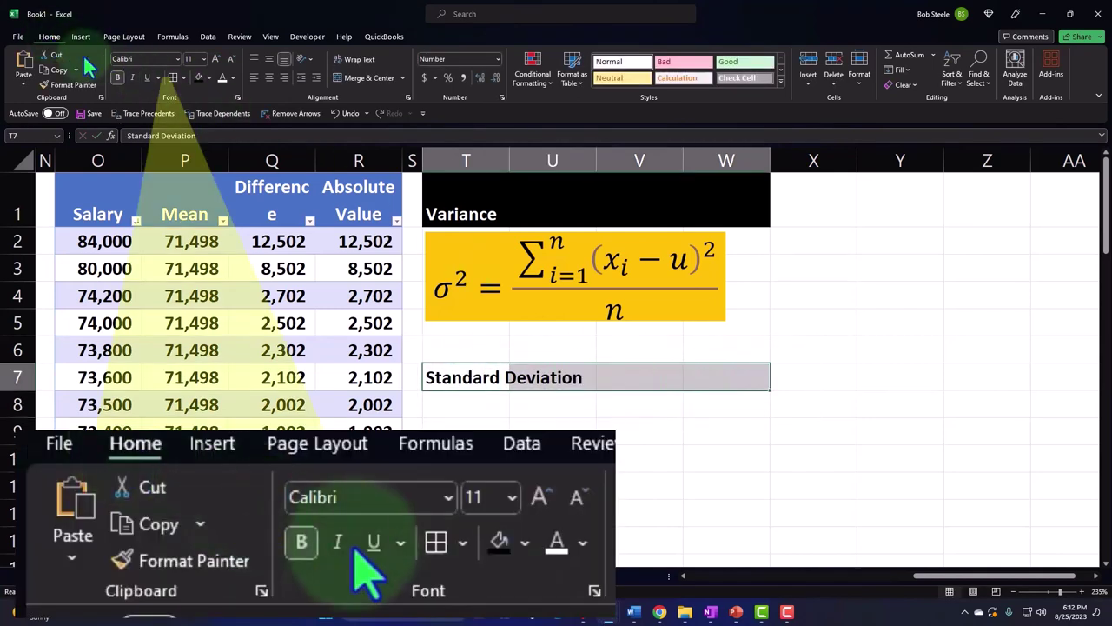
pyautogui.click(199, 77)
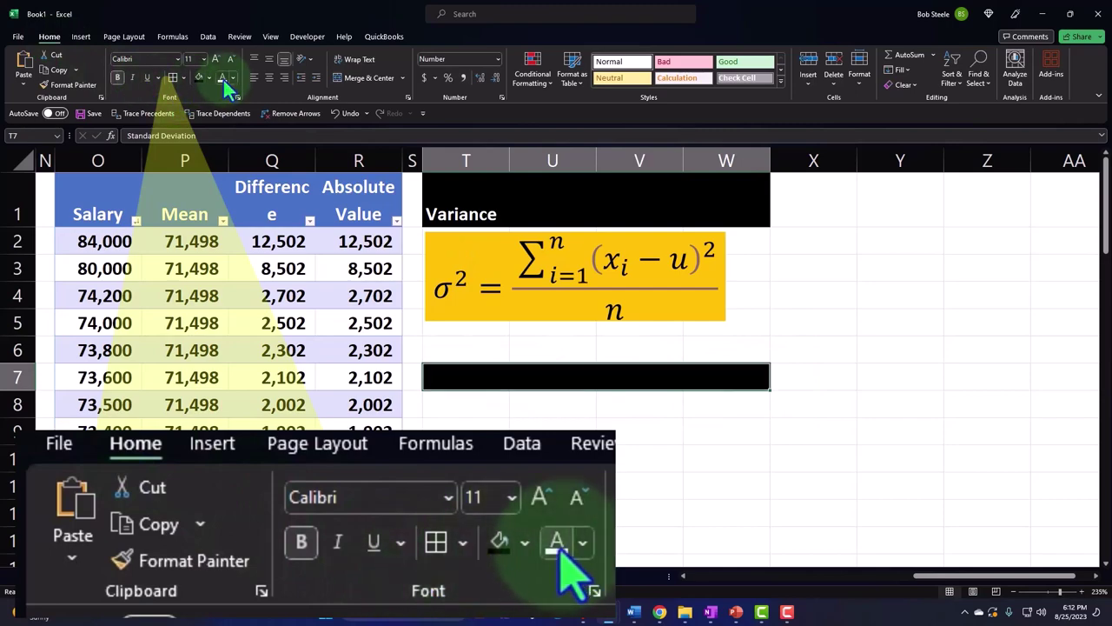
pyautogui.click(222, 79)
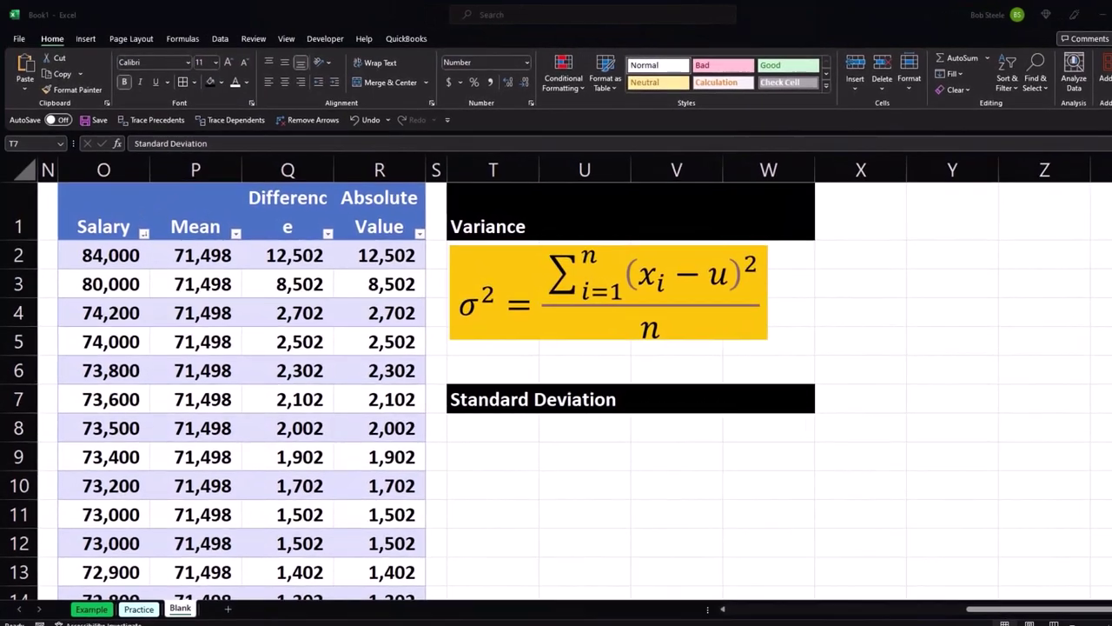
# Paste the standard deviation equation text box and place it directly beneath the Standard Deviation heading
pyautogui.hotkey('ctrl', 'v')
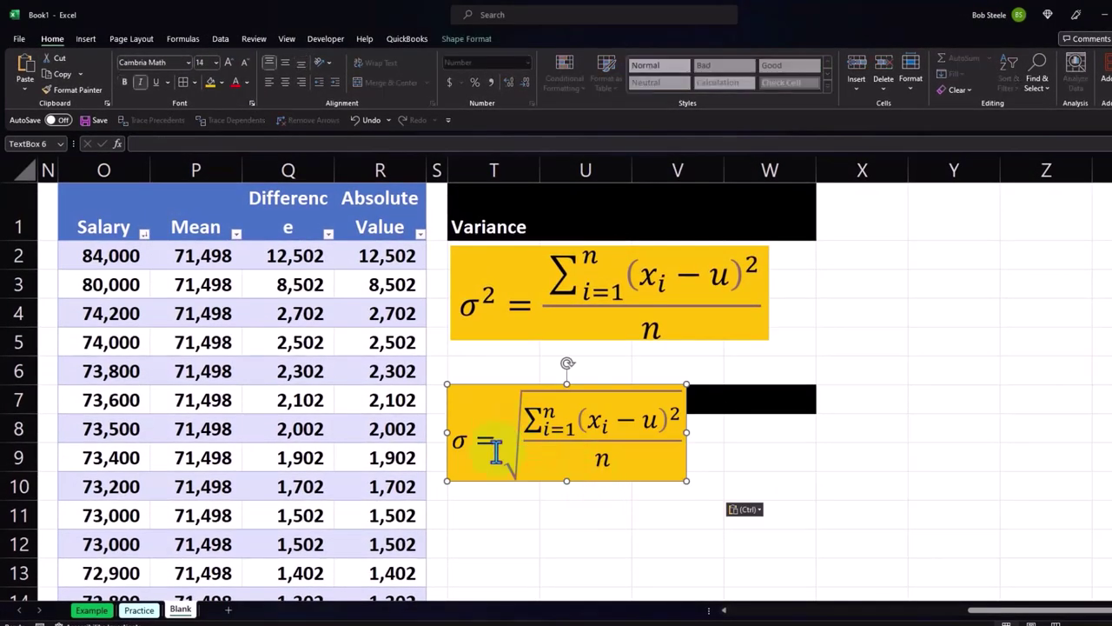
pyautogui.moveTo(477, 483); pyautogui.dragTo(484, 521)
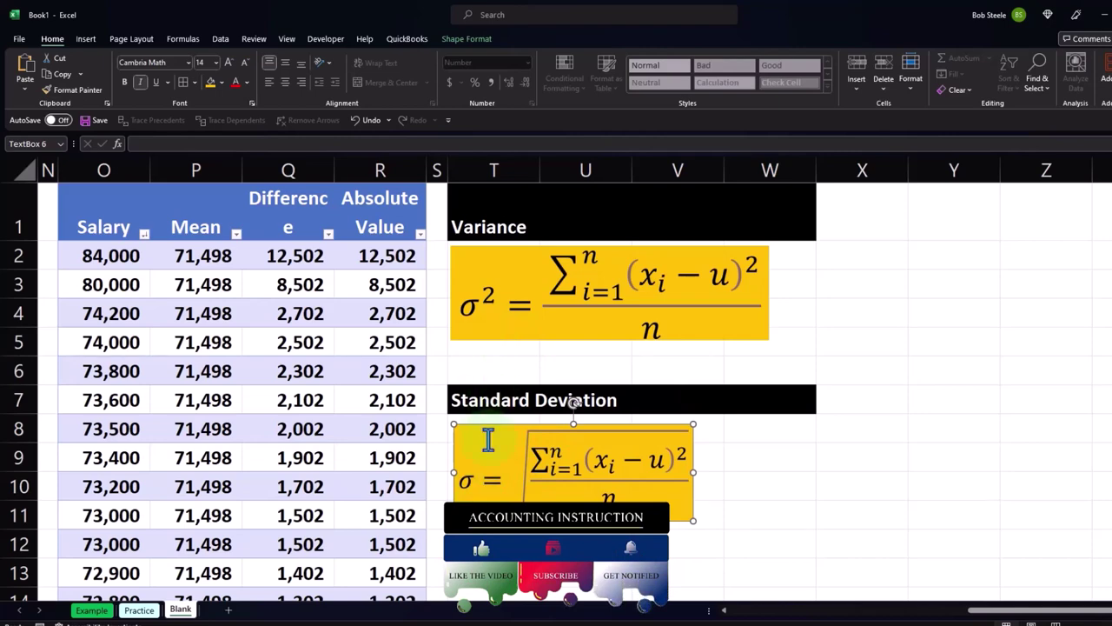
pyautogui.click(966, 326)
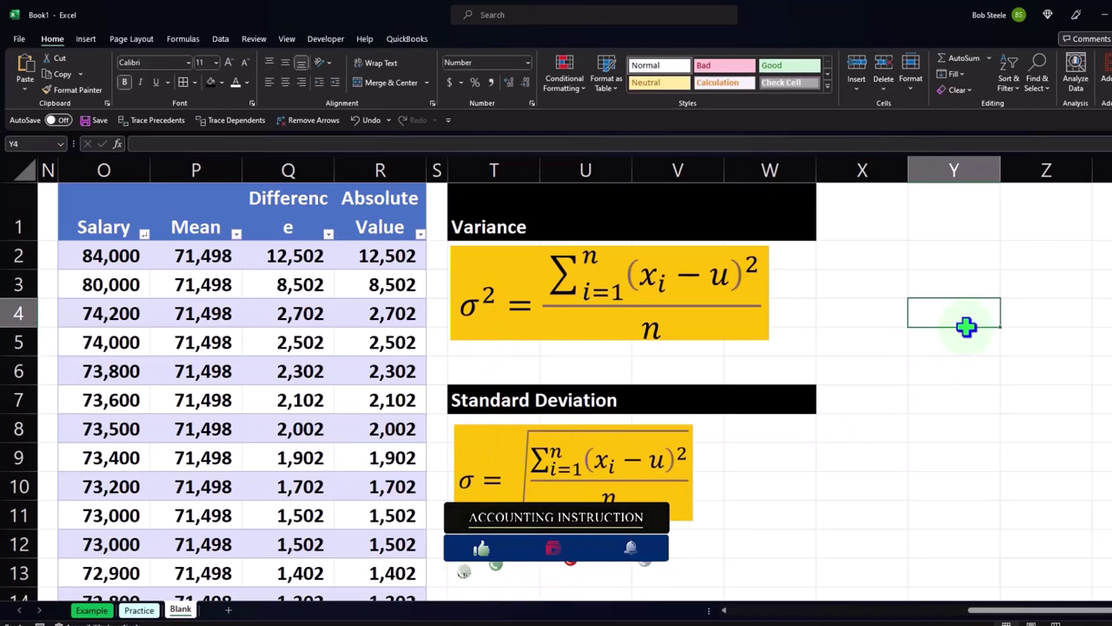
# Narrow column X to a thin spacer and copy the salary data O1:O52 as values only into column Y from Y1
pyautogui.moveTo(908, 175); pyautogui.dragTo(789, 166)
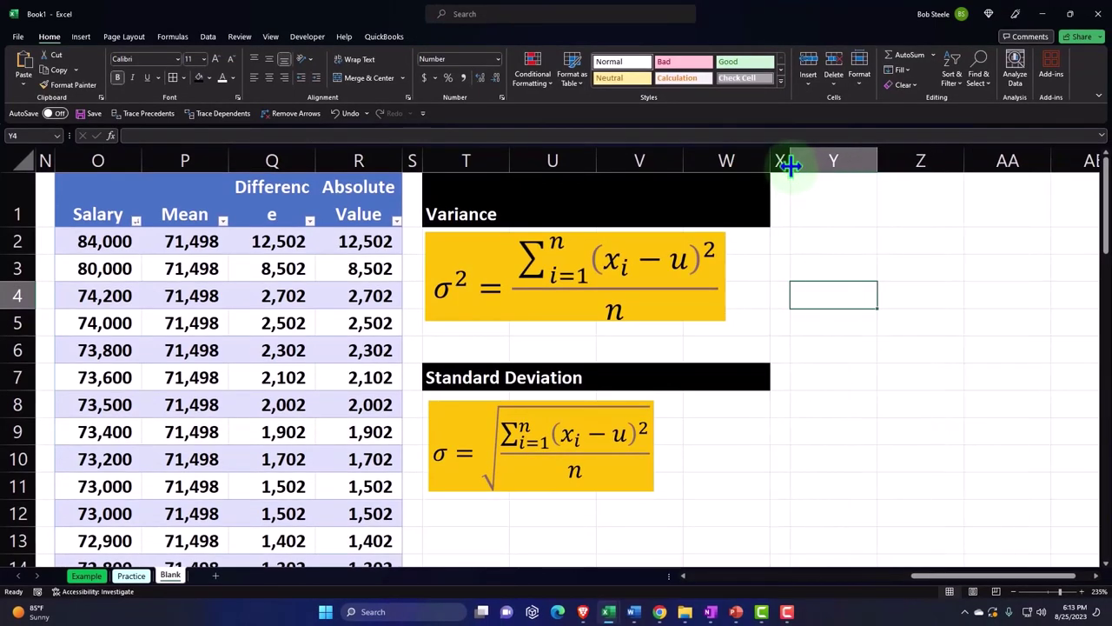
pyautogui.click(103, 158)
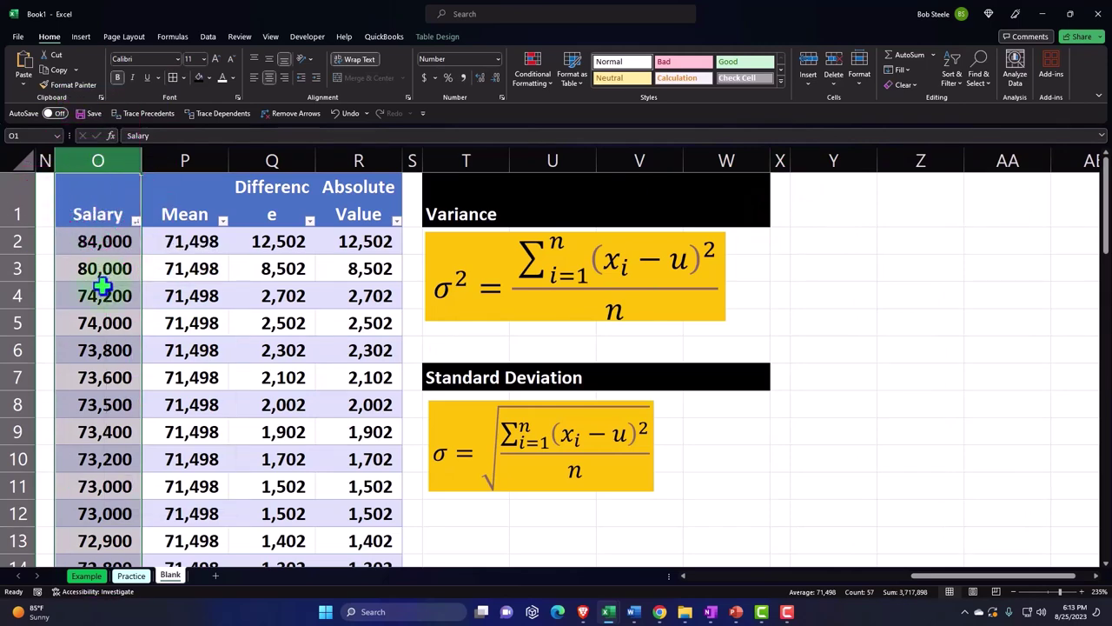
pyautogui.click(114, 192)
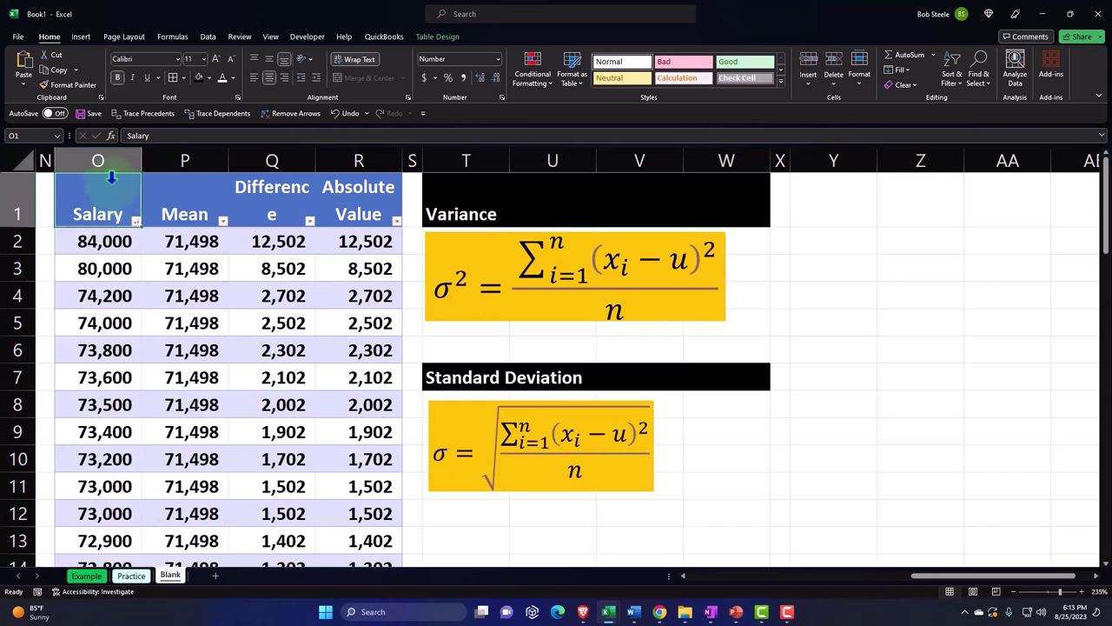
pyautogui.moveTo(103, 189); pyautogui.dragTo(116, 524)
pyautogui.hotkey('ctrl', 'c')
pyautogui.scroll(13, 667, 475)
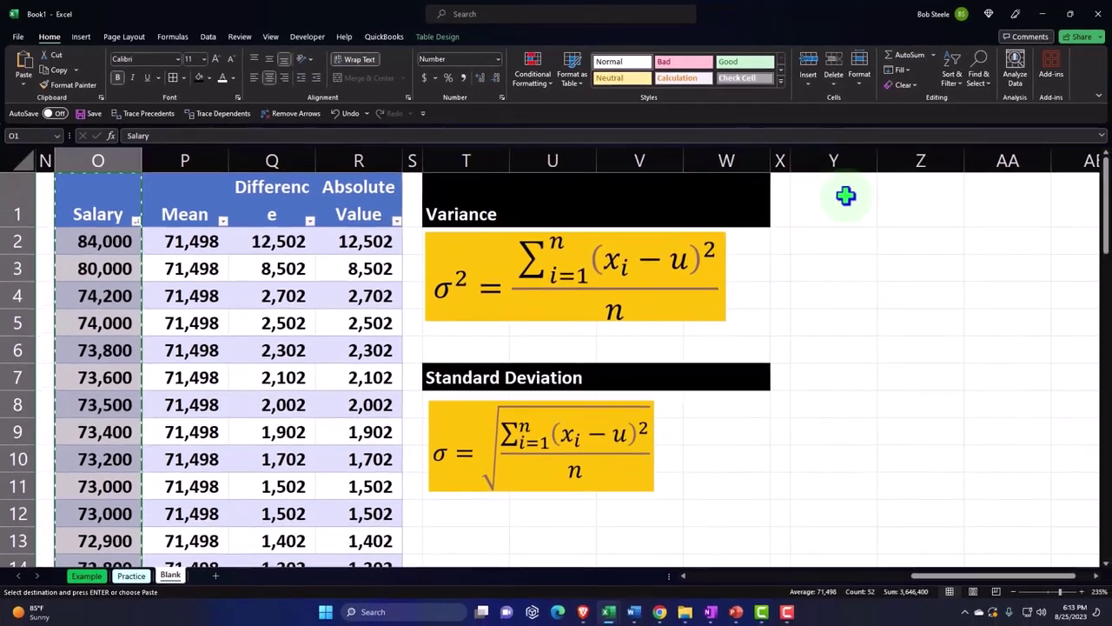
pyautogui.click(884, 205)
pyautogui.rightClick(884, 205)
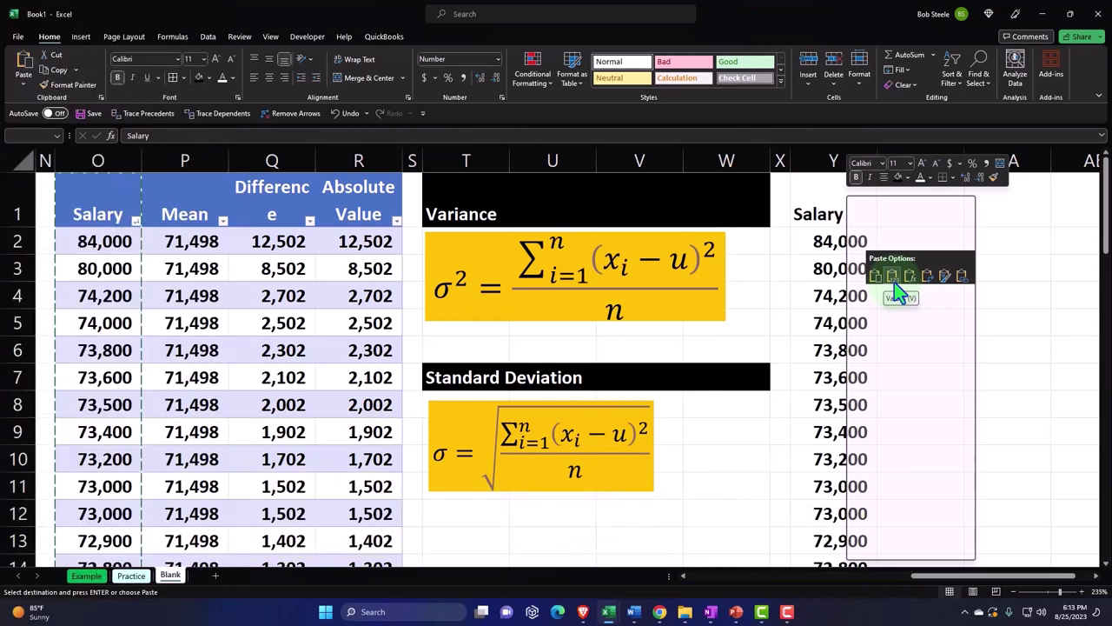
pyautogui.click(895, 284)
# Convert the salary data in Y1:Y52 into a table with headers
pyautogui.click(847, 268)
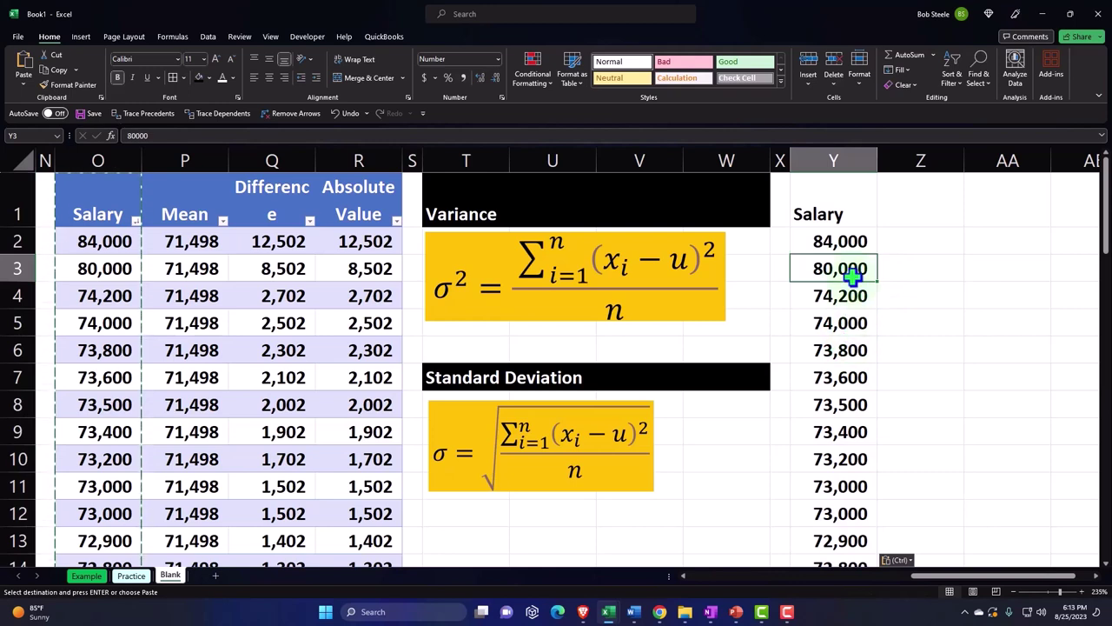
pyautogui.click(81, 38)
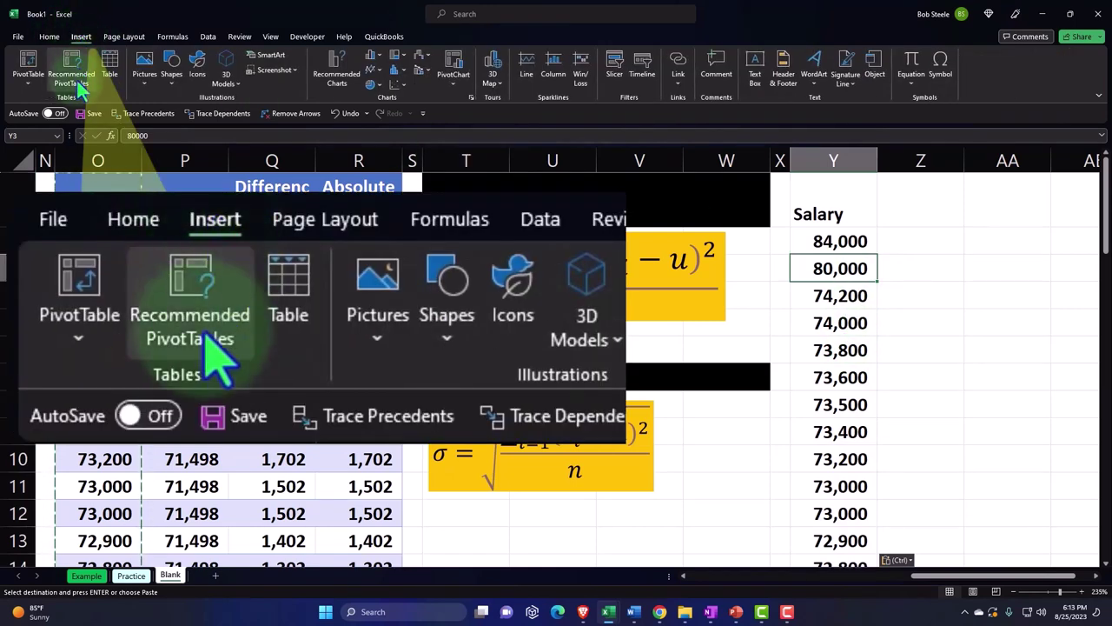
pyautogui.click(107, 68)
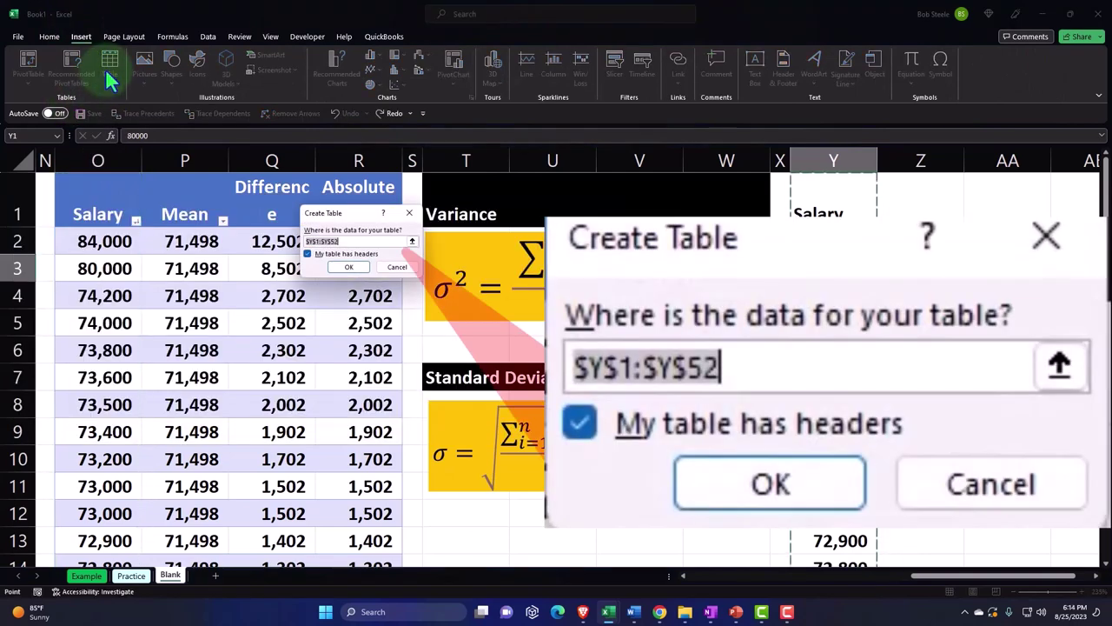
pyautogui.click(345, 268)
# Add a "Mean" column to the new salary table by entering the header in Z1
pyautogui.click(915, 242)
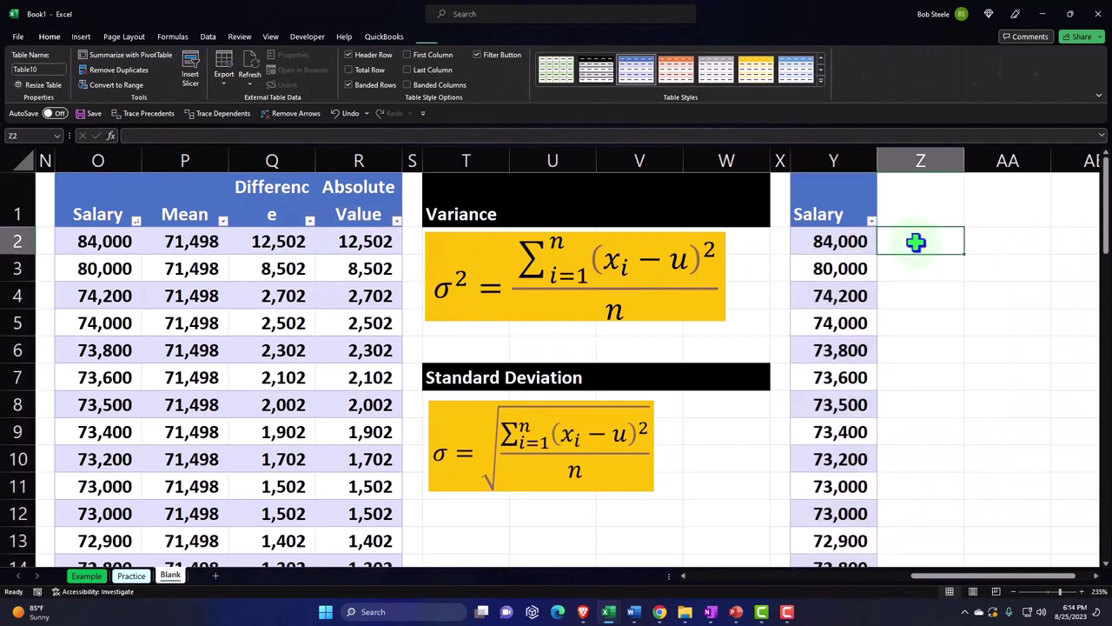
pyautogui.press('Up')
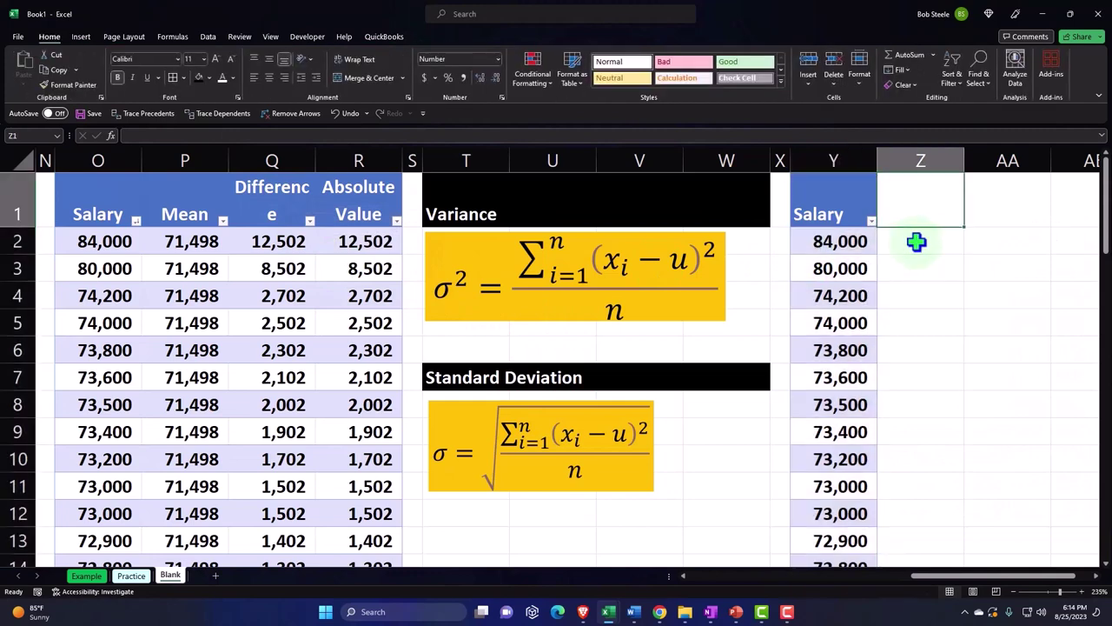
pyautogui.write('Mean')
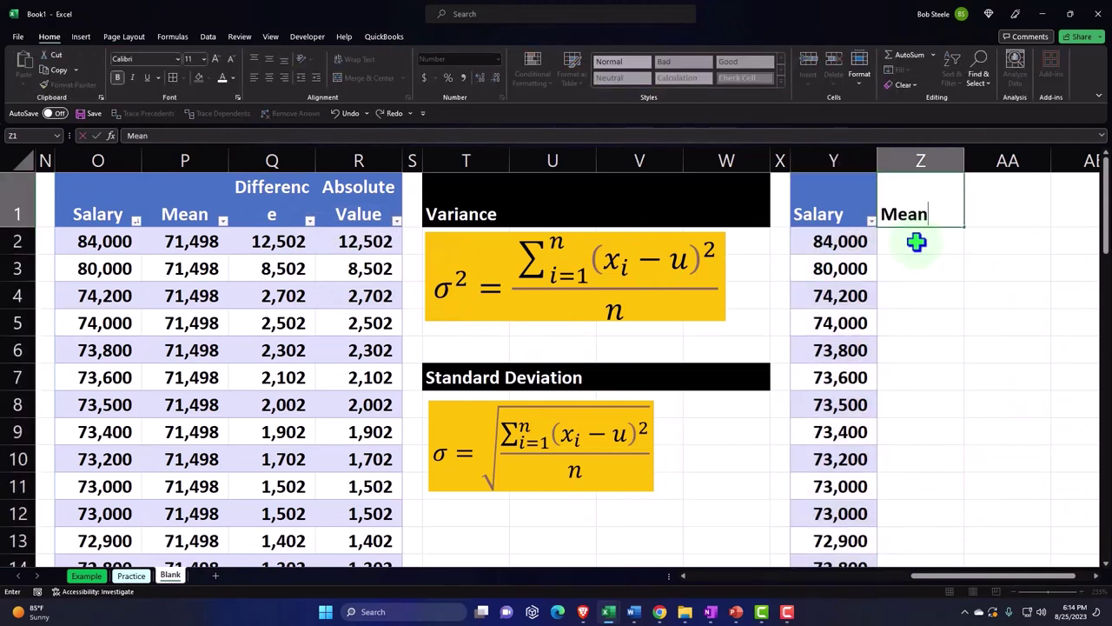
pyautogui.press('Return')
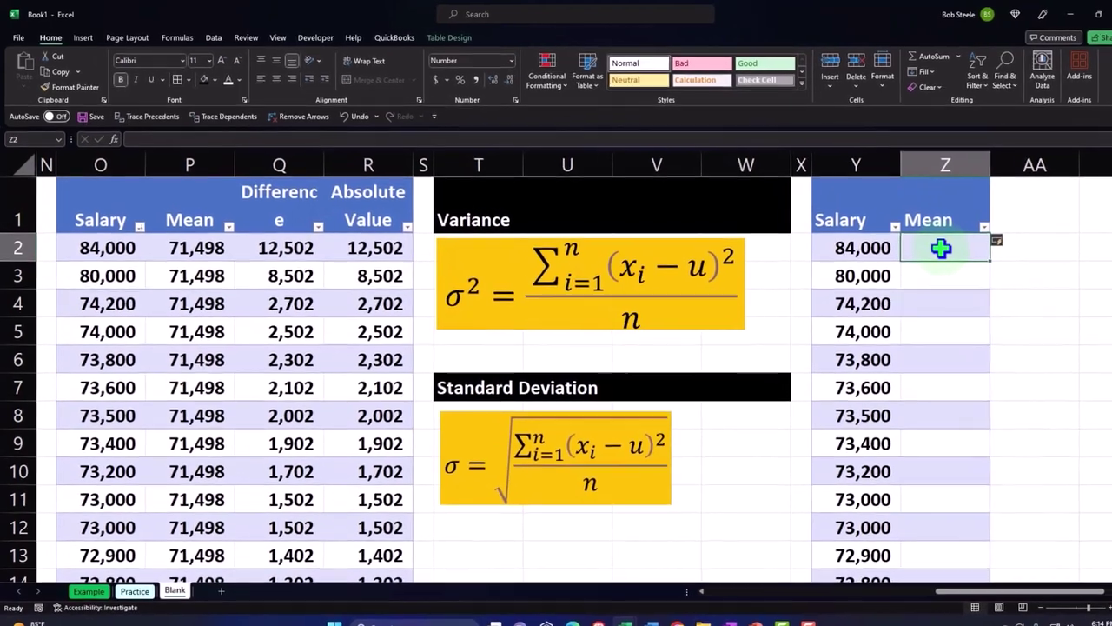
# Fill the Mean column with the average of the table's Salary column using =AVERAGE([Salary]) in Z2
pyautogui.write('=')
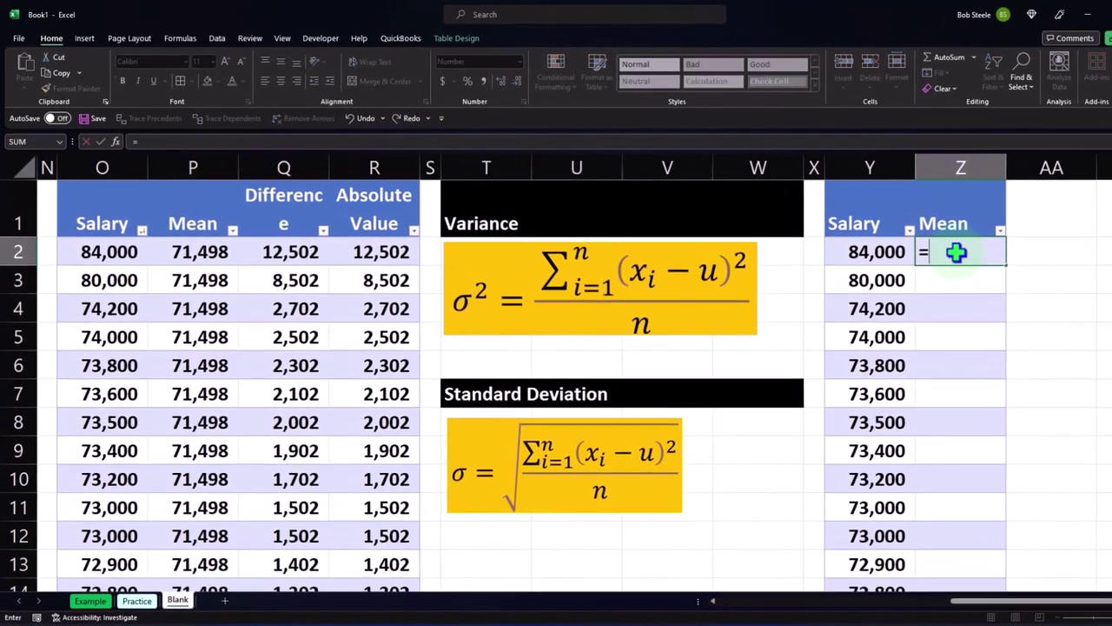
pyautogui.write('avera')
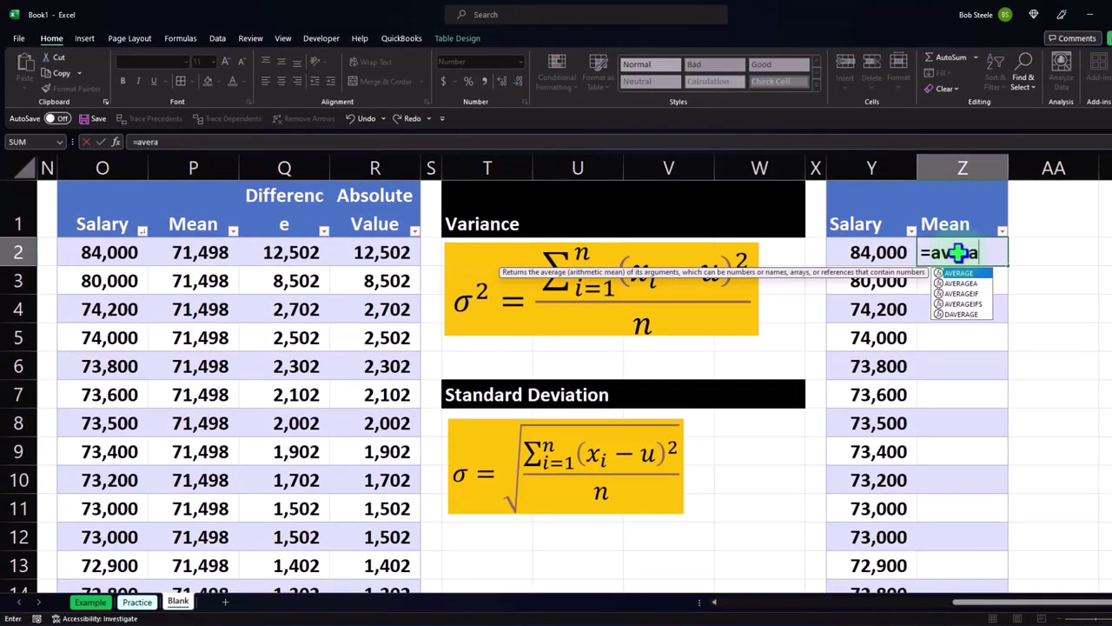
pyautogui.press('Tab')
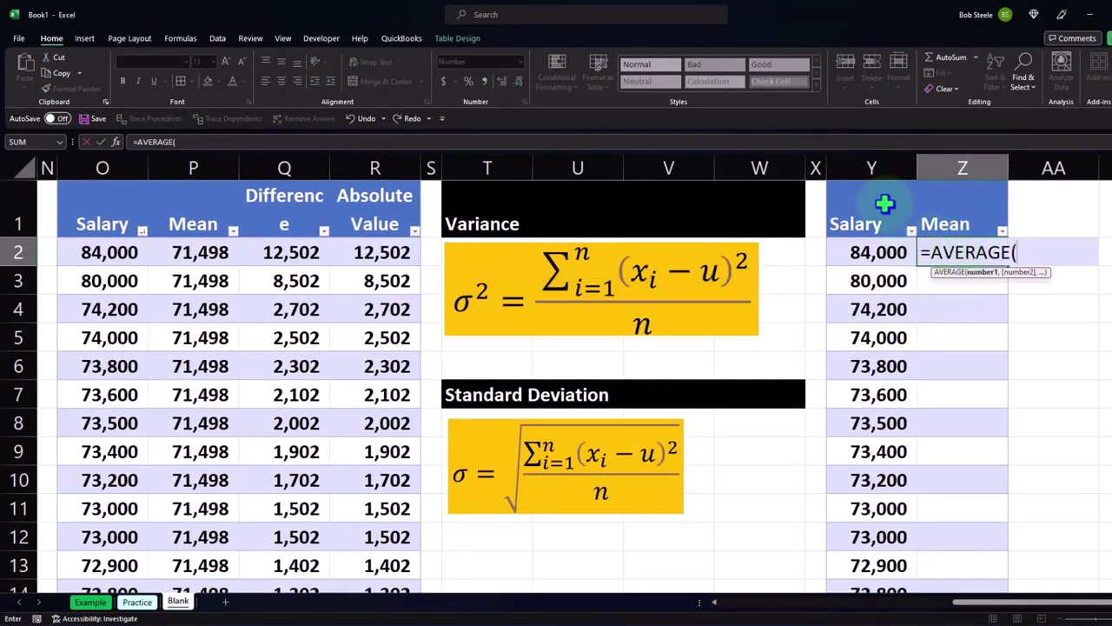
pyautogui.click(861, 179)
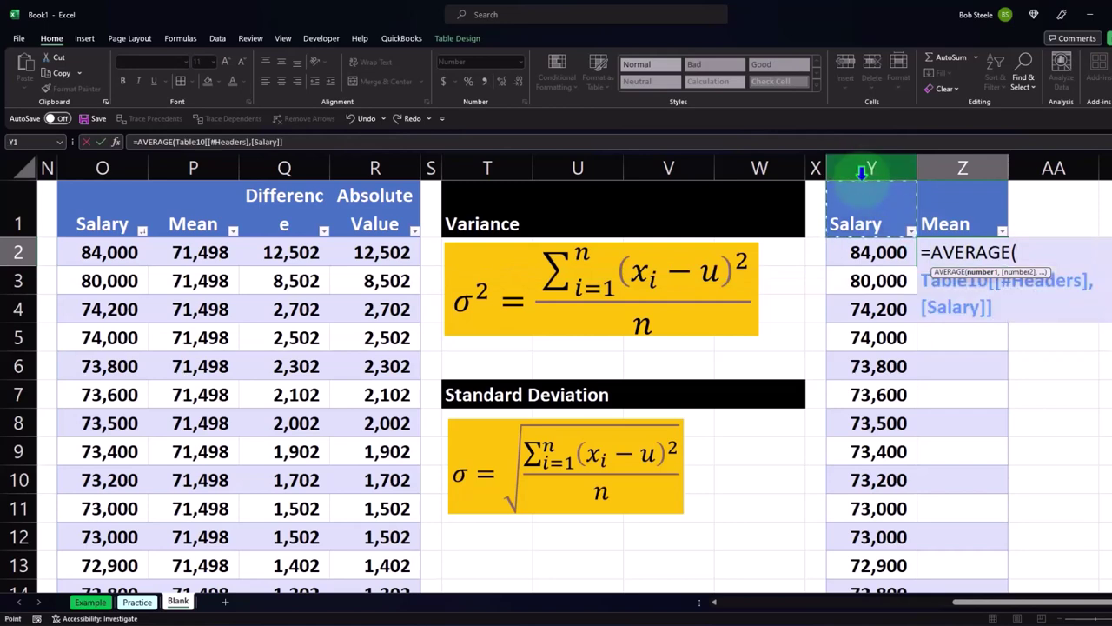
pyautogui.click(861, 178)
pyautogui.click(860, 177)
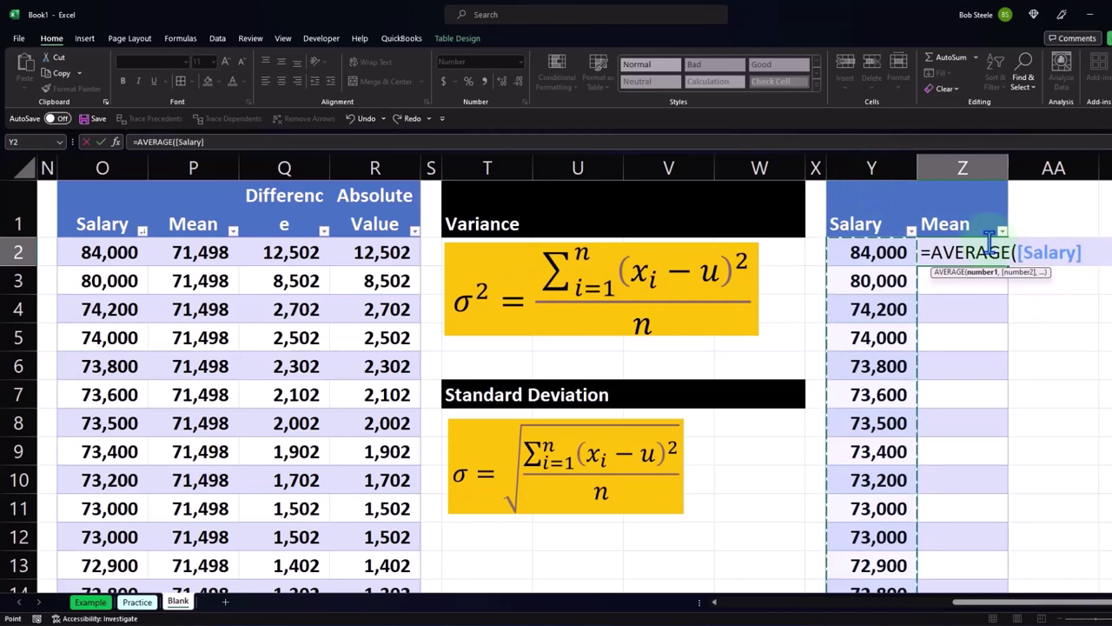
pyautogui.press('Return')
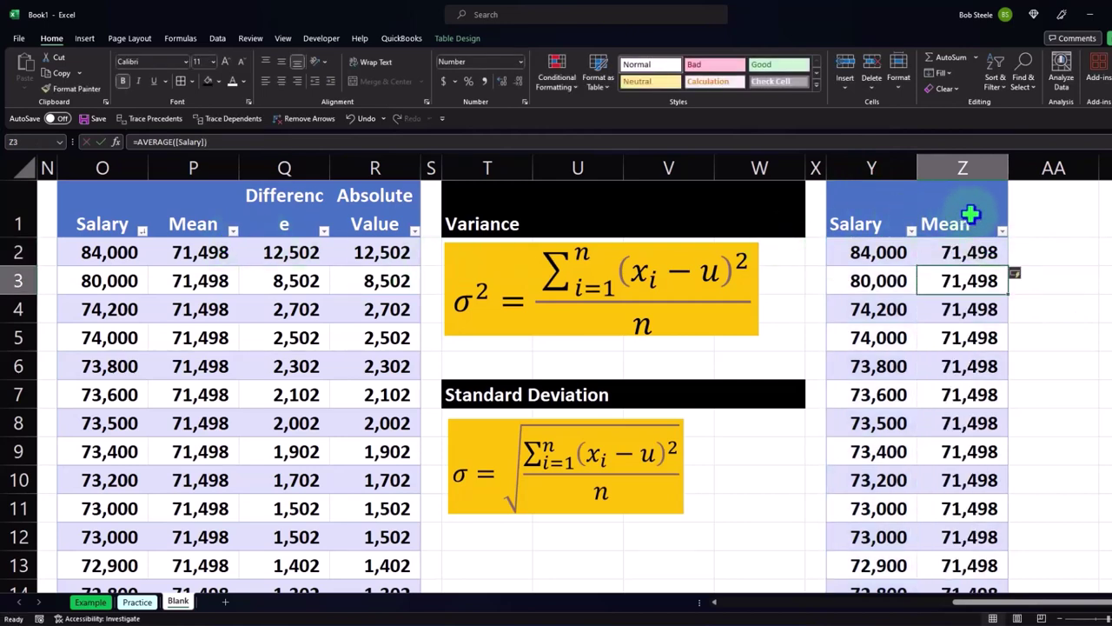
# Add a "Difference" column to the new salary table by entering the header in AA1
pyautogui.click(1046, 208)
pyautogui.write('D')
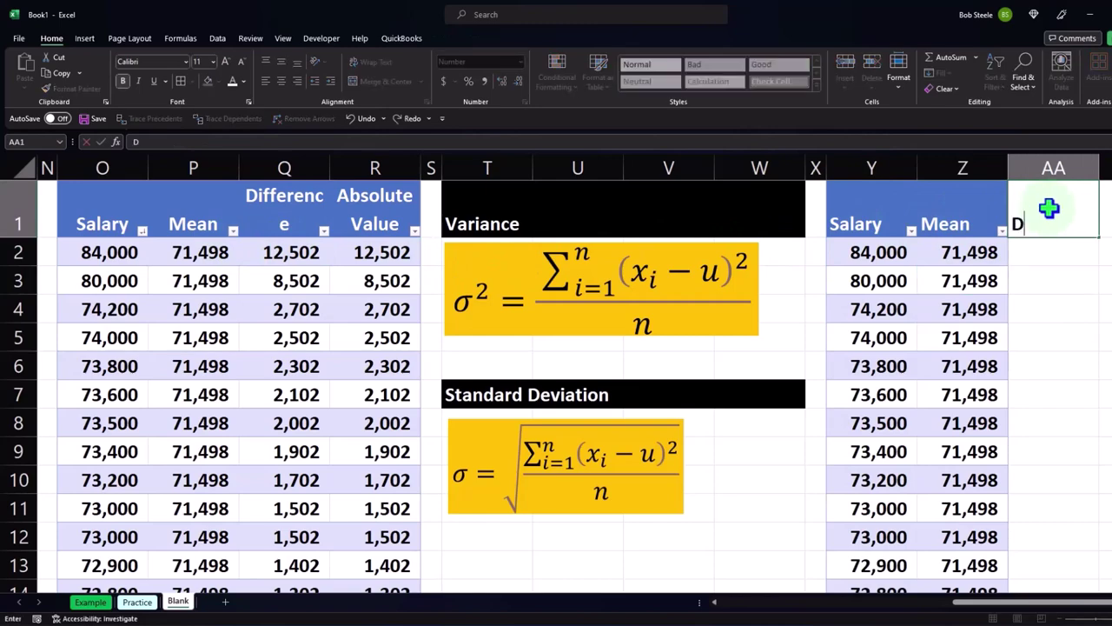
pyautogui.write('ifference')
pyautogui.press('Return')
pyautogui.write('=')
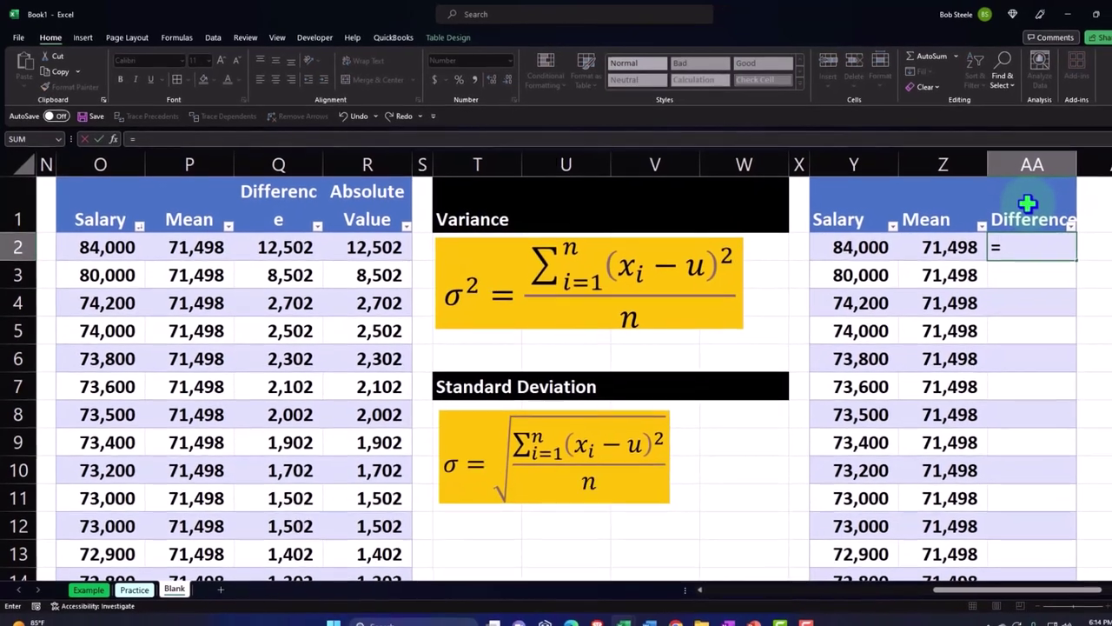
pyautogui.press('Left')
pyautogui.press('Left')
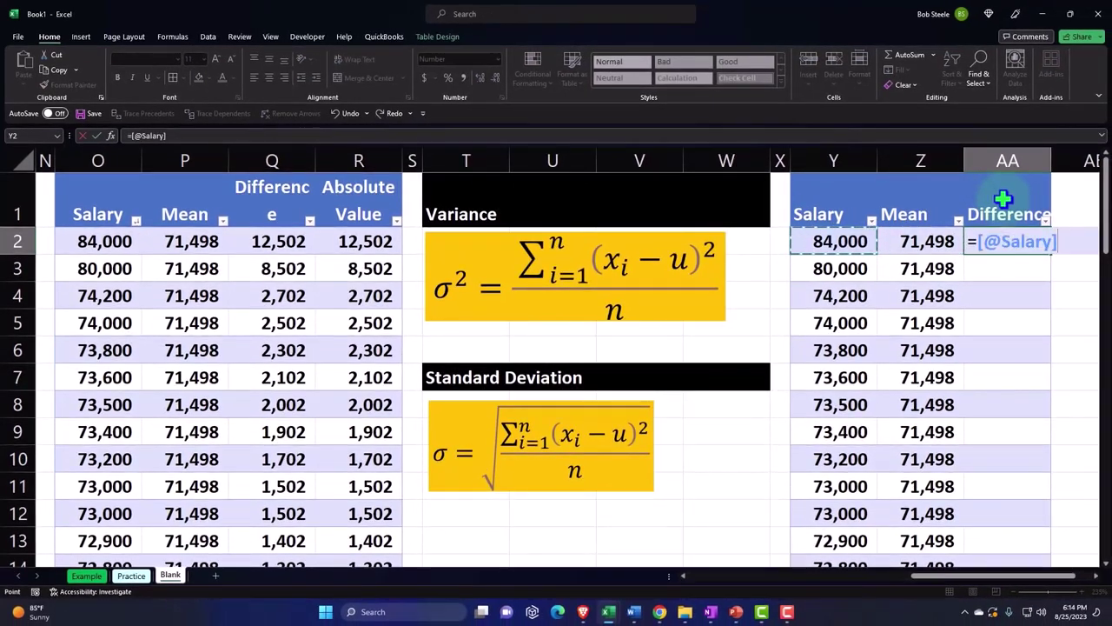
pyautogui.write('-')
pyautogui.press('Left')
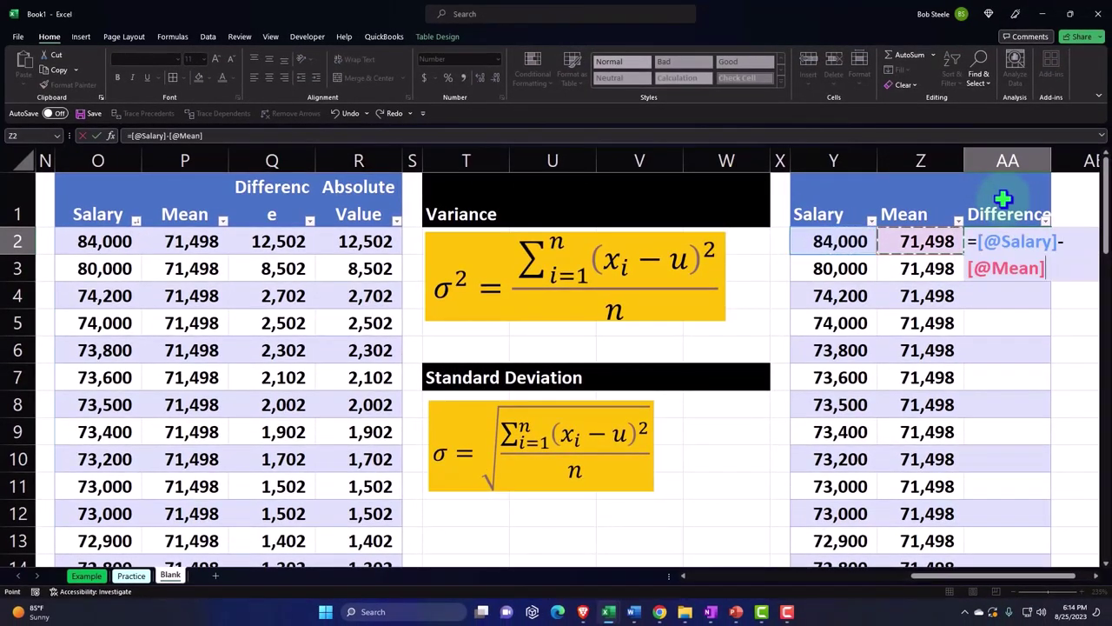
pyautogui.press('Return')
pyautogui.press('Right')
pyautogui.press('Right')
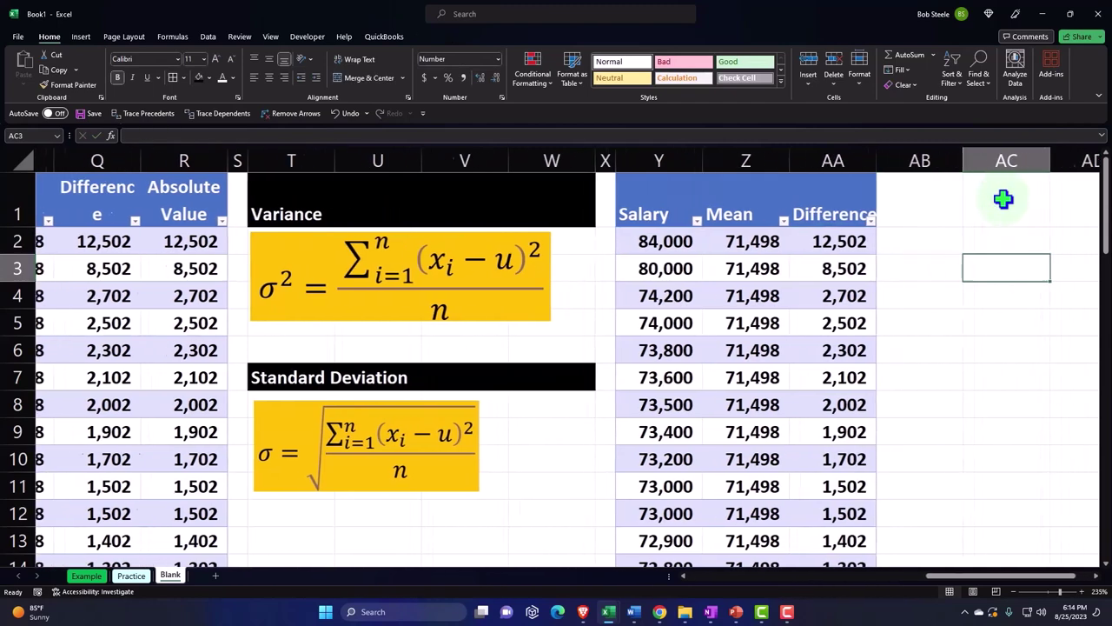
# Add a "Squared" column to the new salary table by entering the header in AB1
pyautogui.scroll(-6, 957, 331)
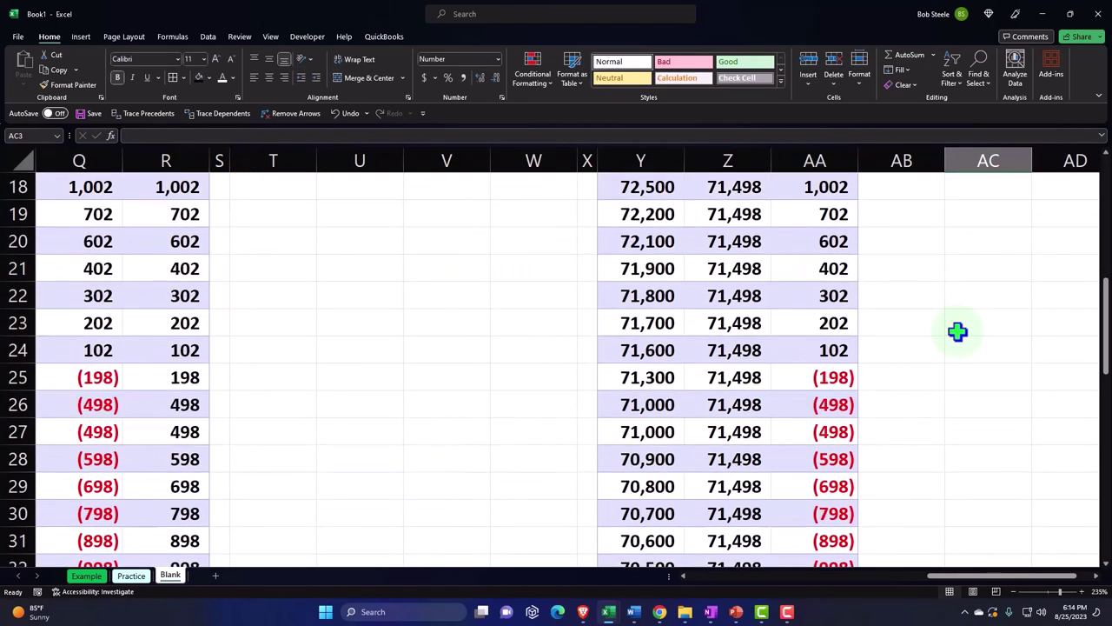
pyautogui.scroll(6, 957, 331)
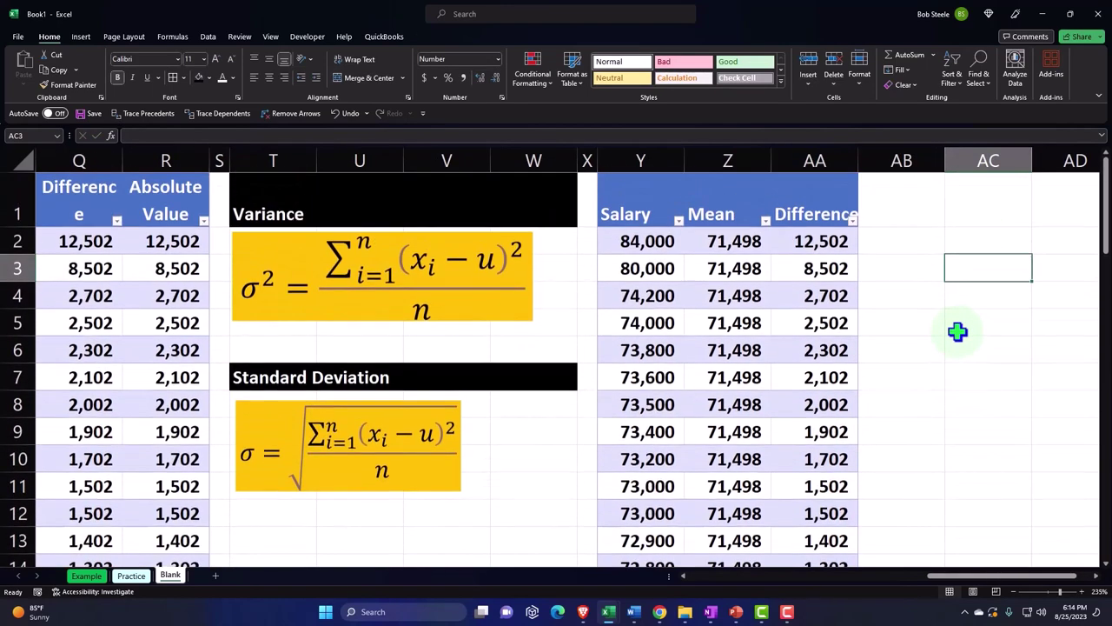
pyautogui.click(901, 199)
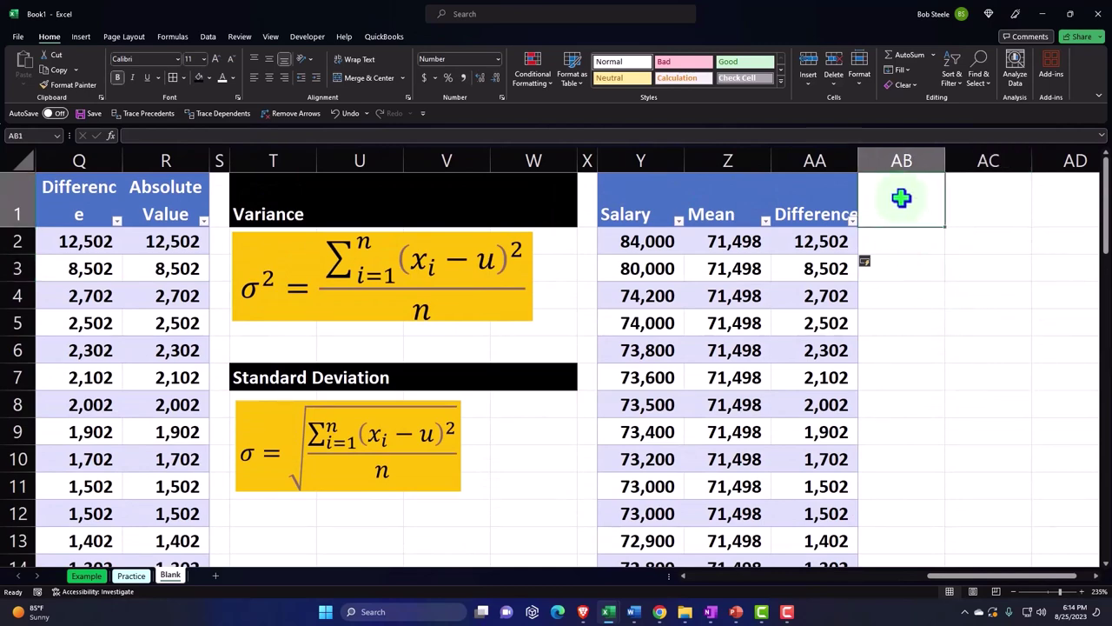
pyautogui.write('Squared')
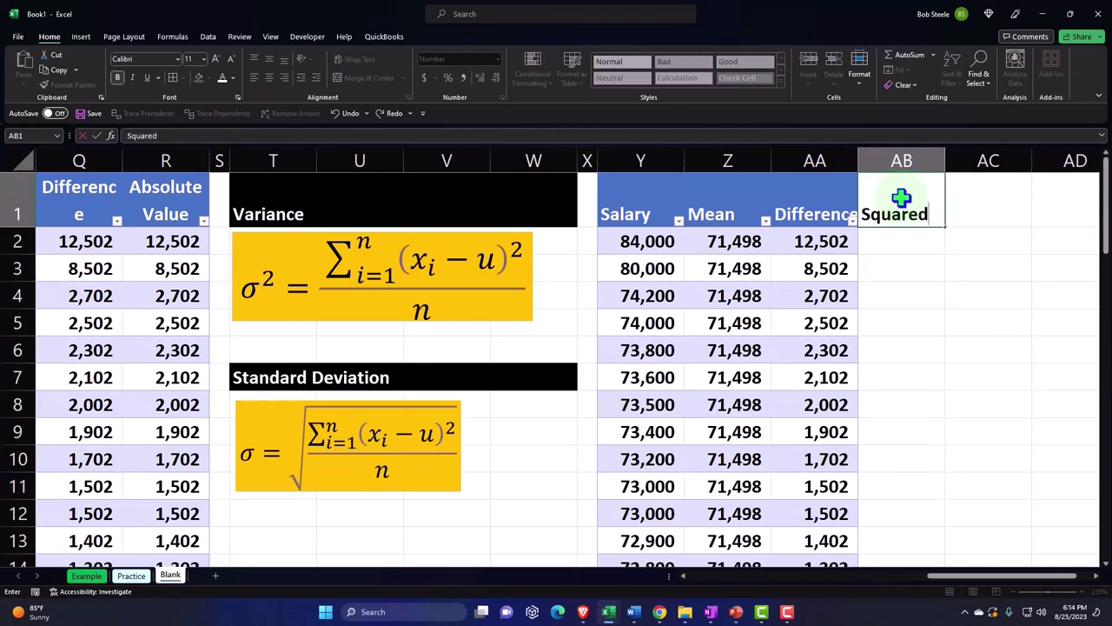
pyautogui.press('Return')
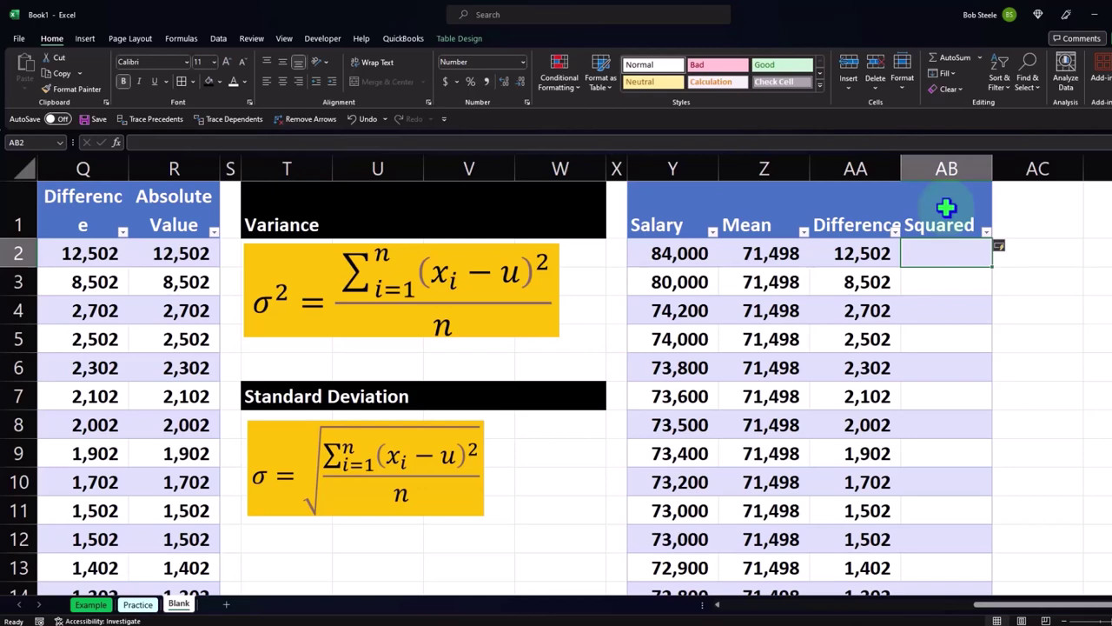
pyautogui.write('=')
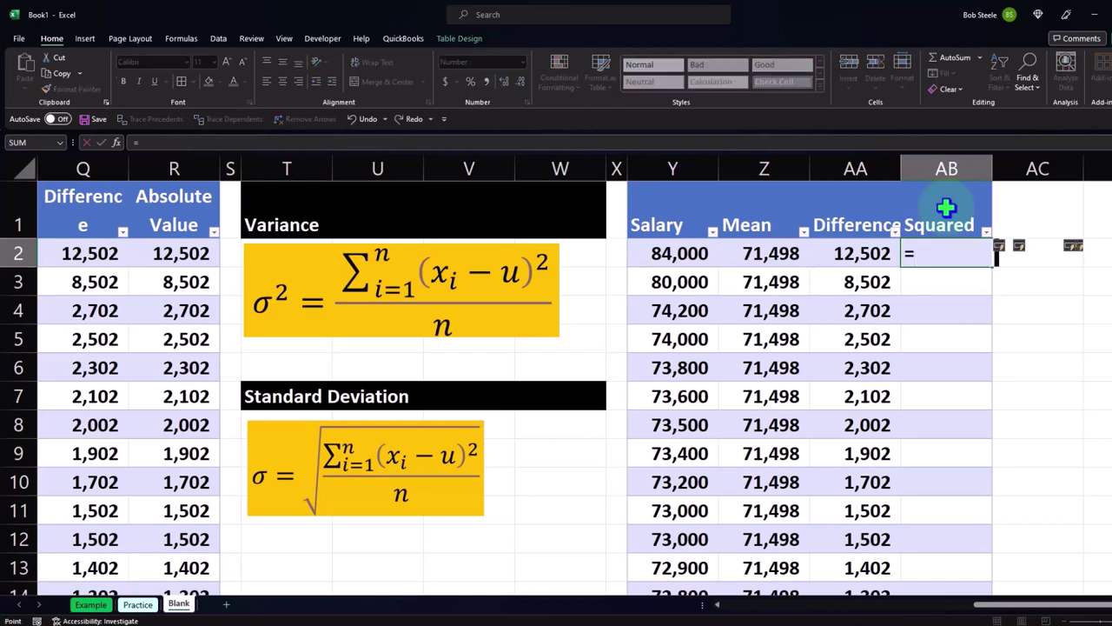
pyautogui.press('Left')
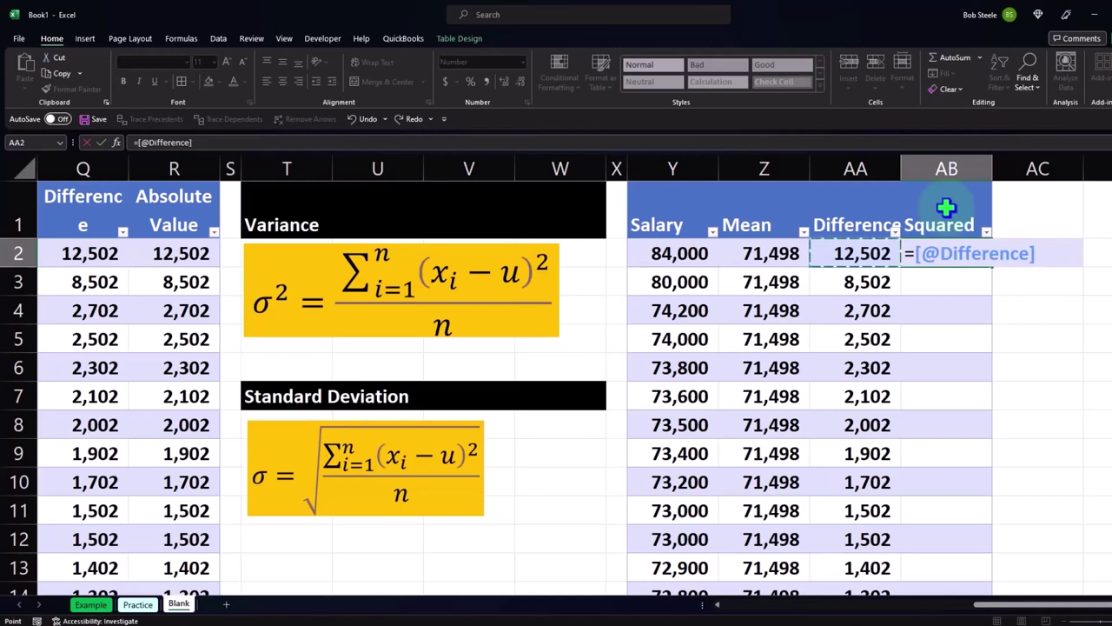
pyautogui.write('^2')
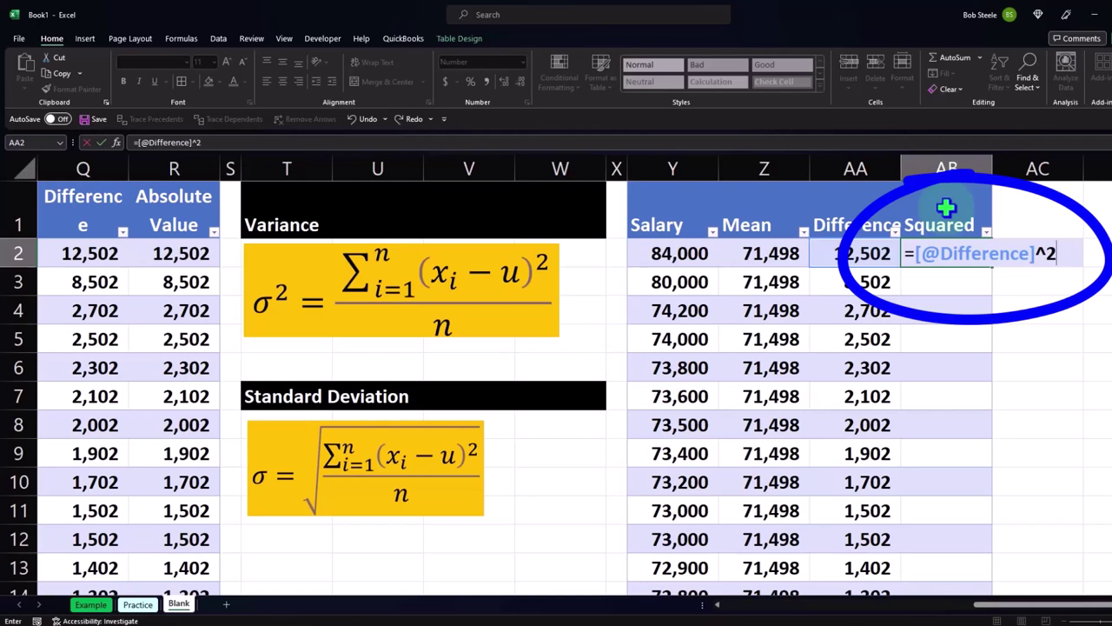
pyautogui.press('Return')
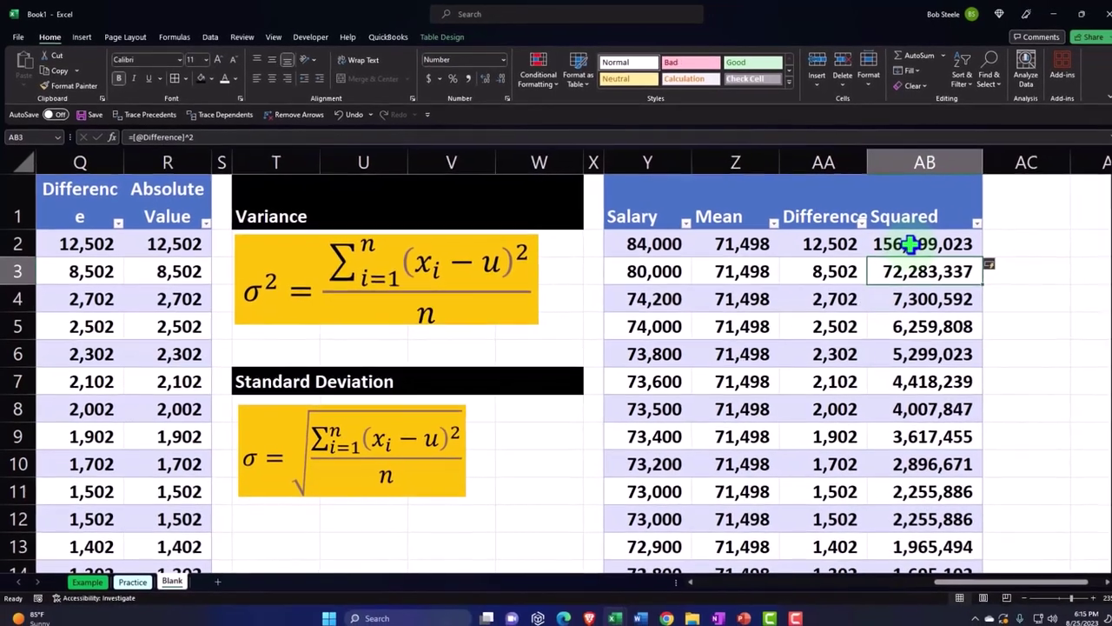
# Turn on the Total Row for the new salary table
pyautogui.scroll(-20, 847, 318)
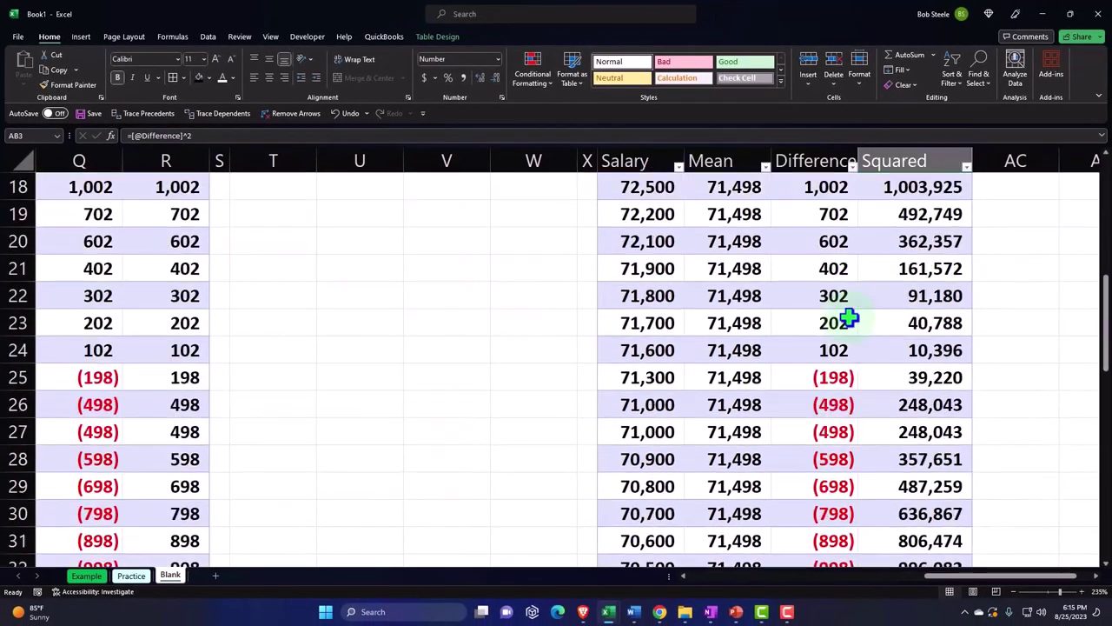
pyautogui.scroll(8, 848, 319)
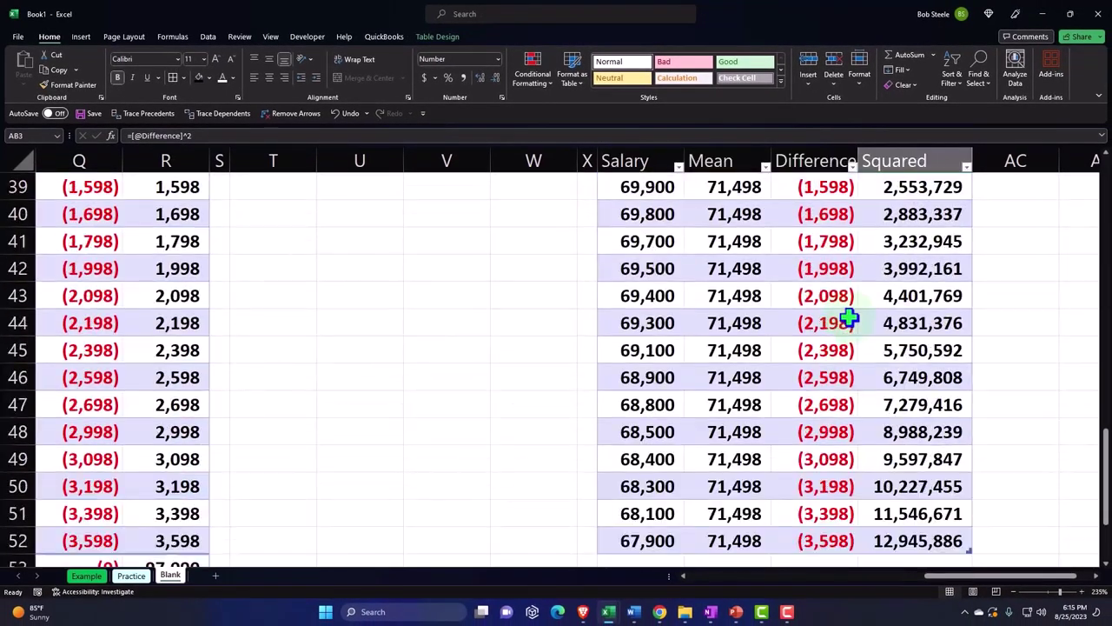
pyautogui.click(768, 479)
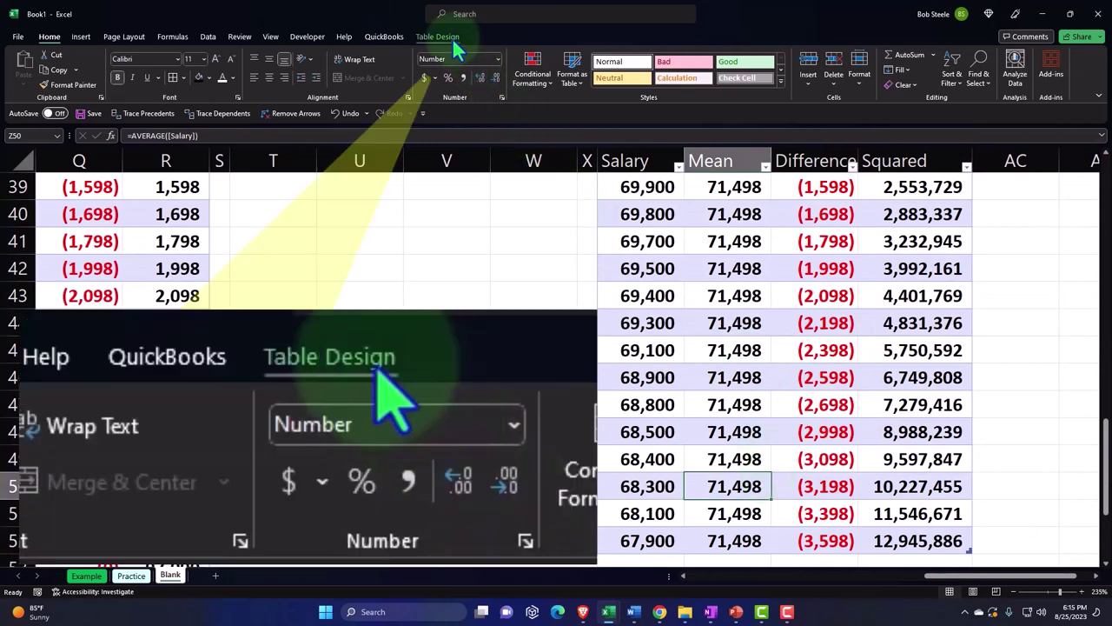
pyautogui.click(451, 40)
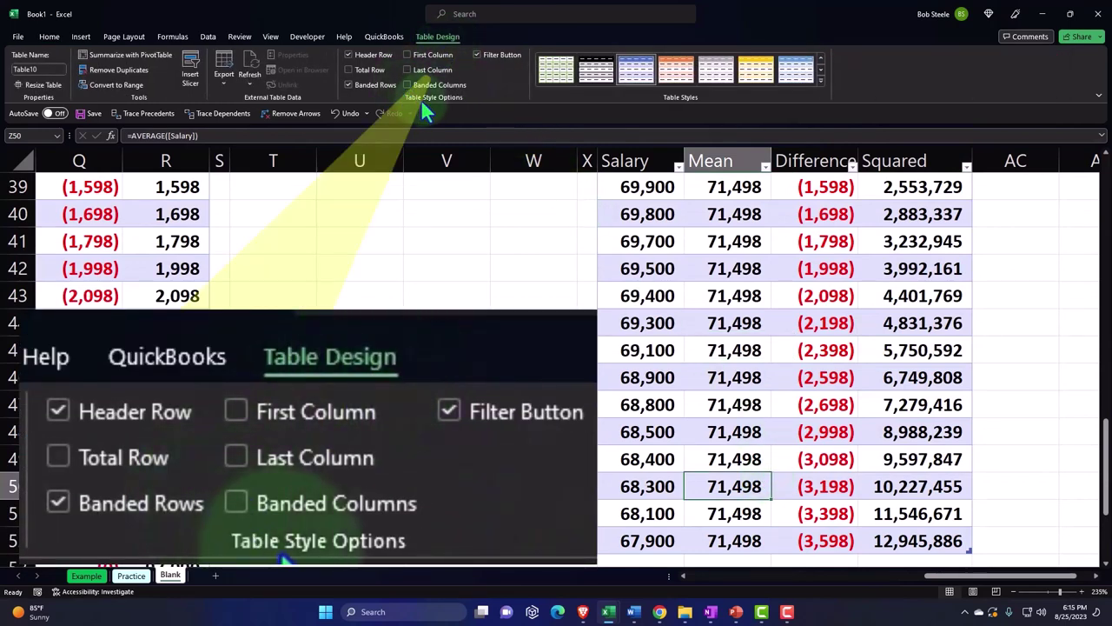
pyautogui.click(348, 69)
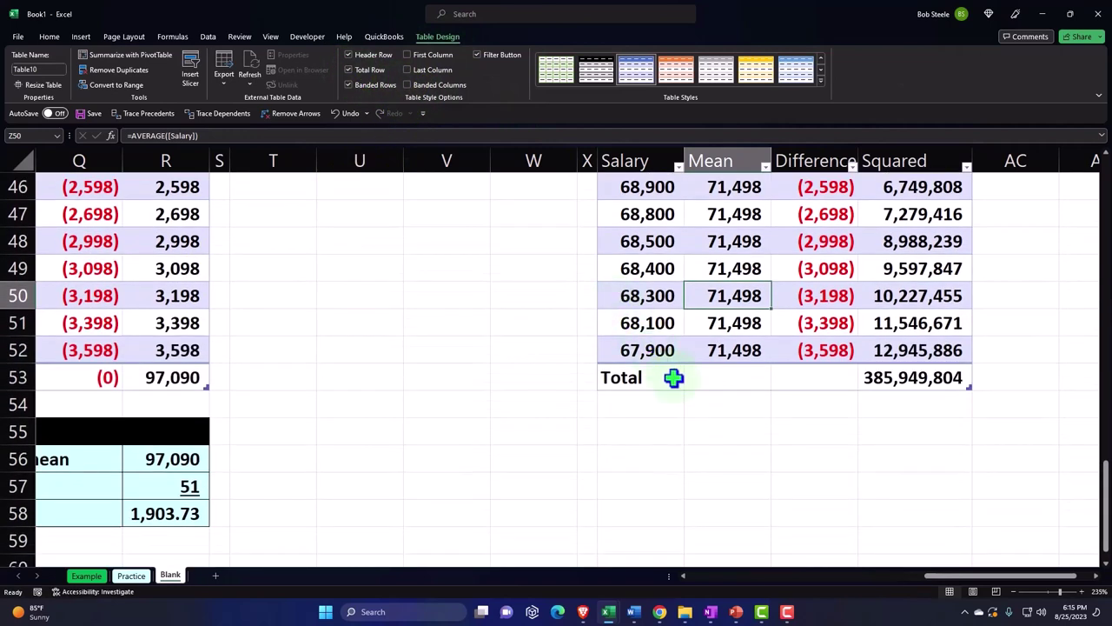
# Set the total row to show the Average for the Salary column and the Count for the Mean column
pyautogui.click(669, 377)
pyautogui.click(688, 384)
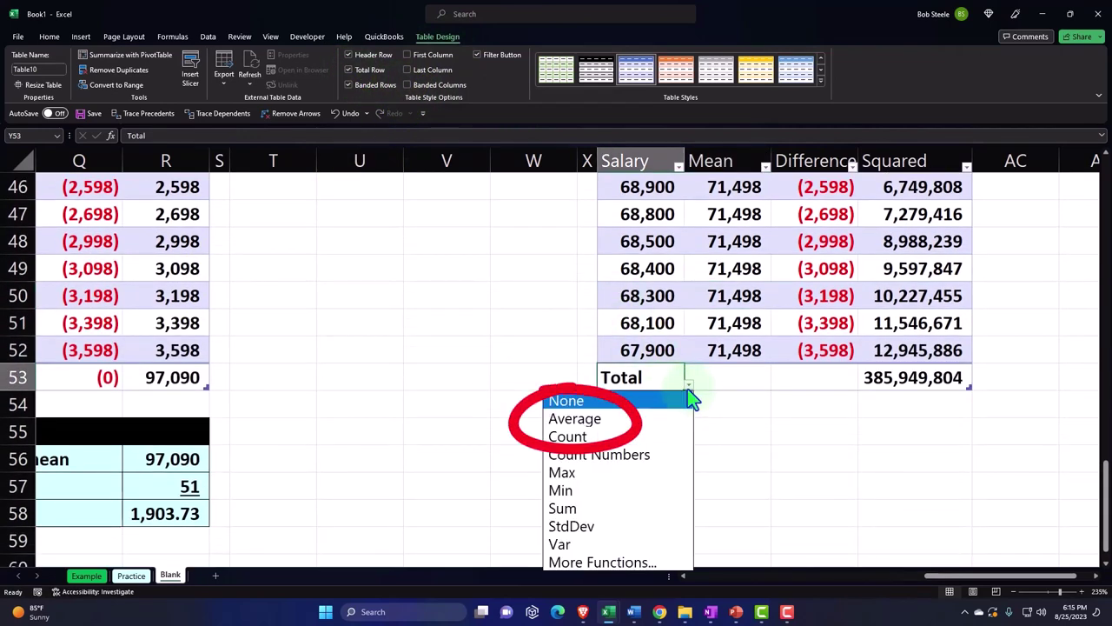
pyautogui.click(682, 419)
pyautogui.click(757, 380)
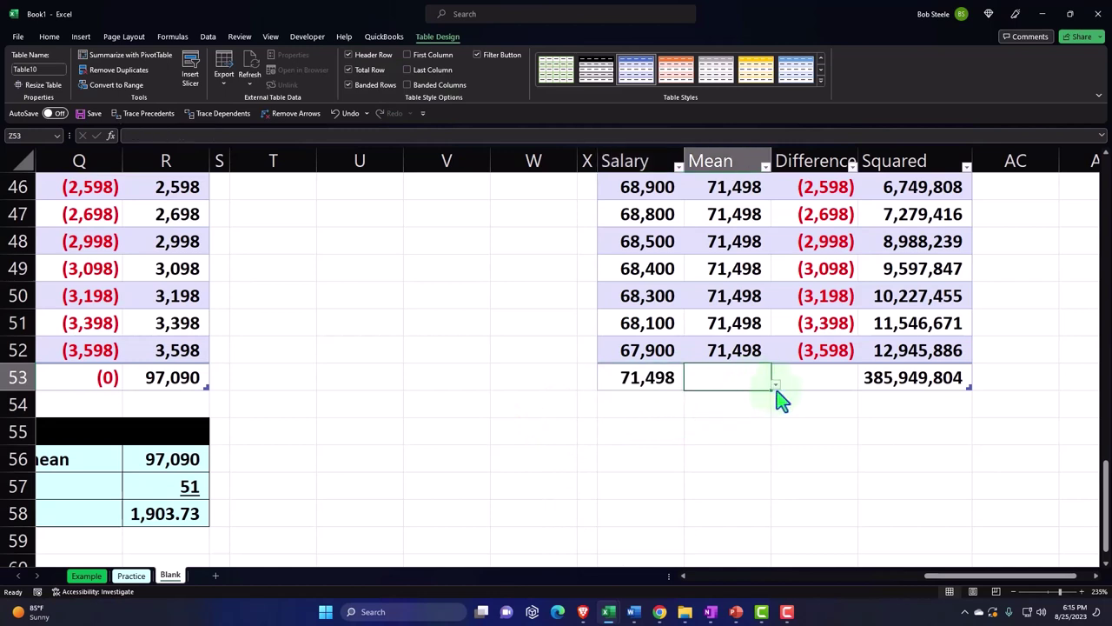
pyautogui.click(776, 384)
pyautogui.click(774, 439)
# Set the Difference column's total to Sum and check which function the Squared column's total uses
pyautogui.click(828, 381)
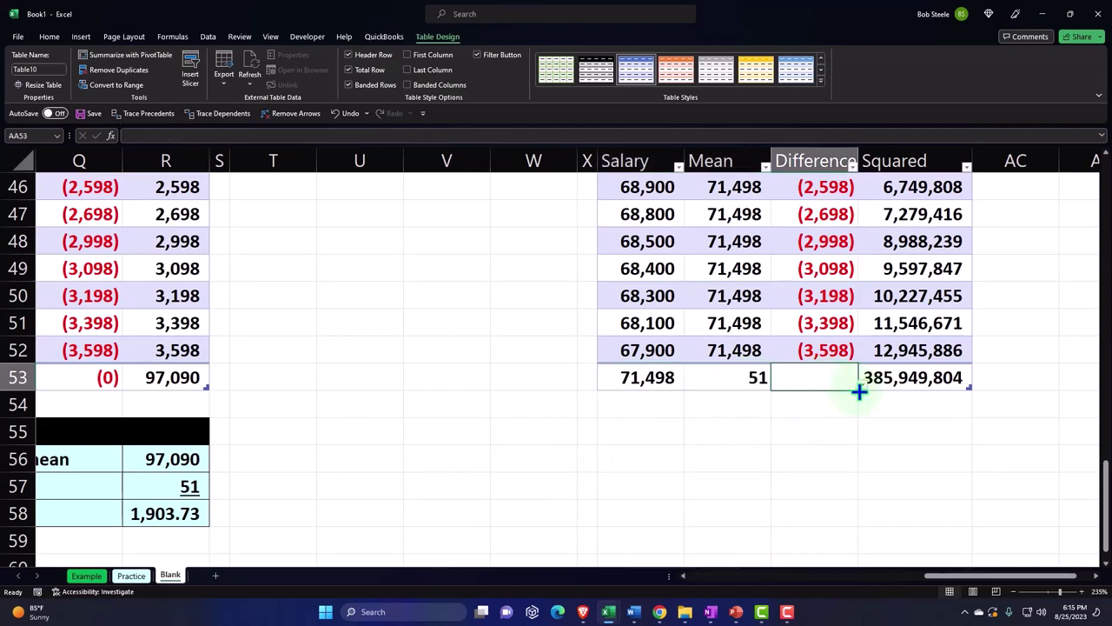
pyautogui.click(861, 386)
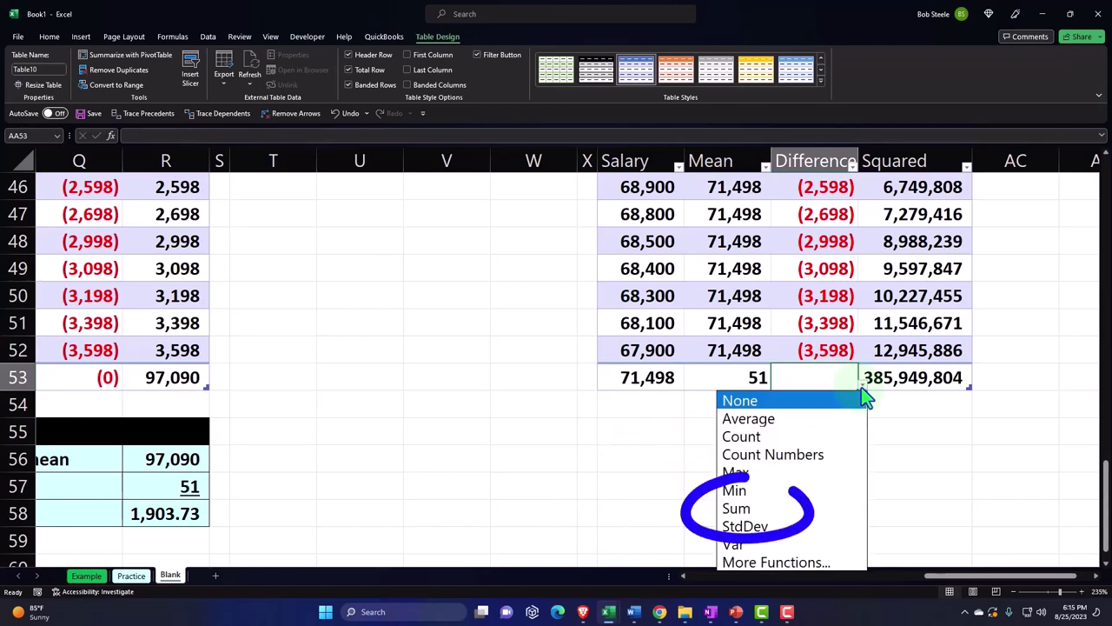
pyautogui.click(826, 508)
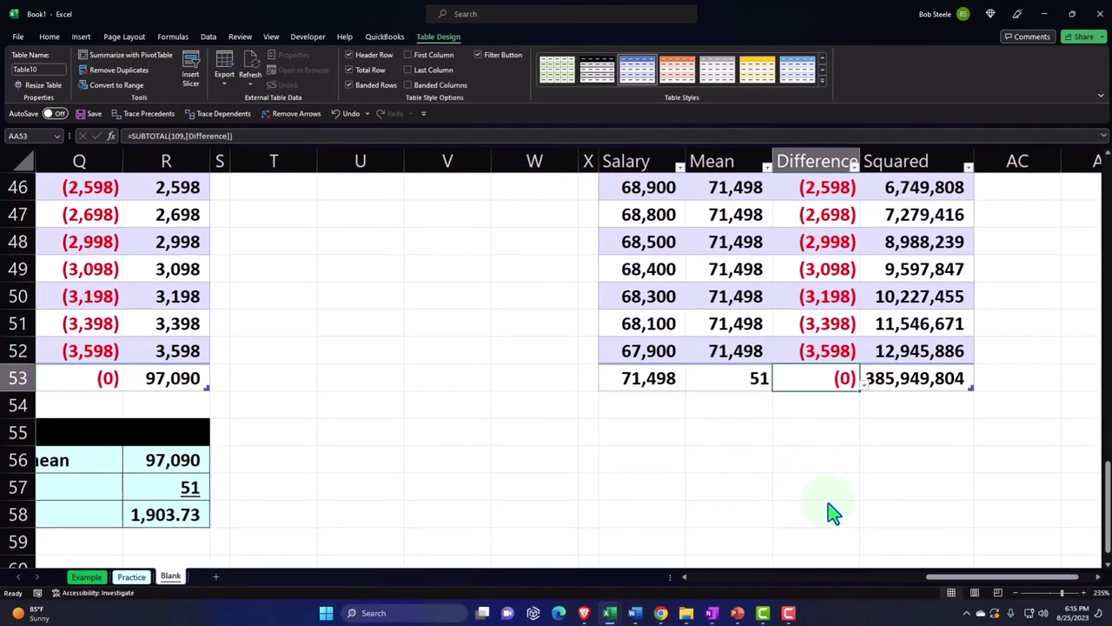
pyautogui.click(949, 392)
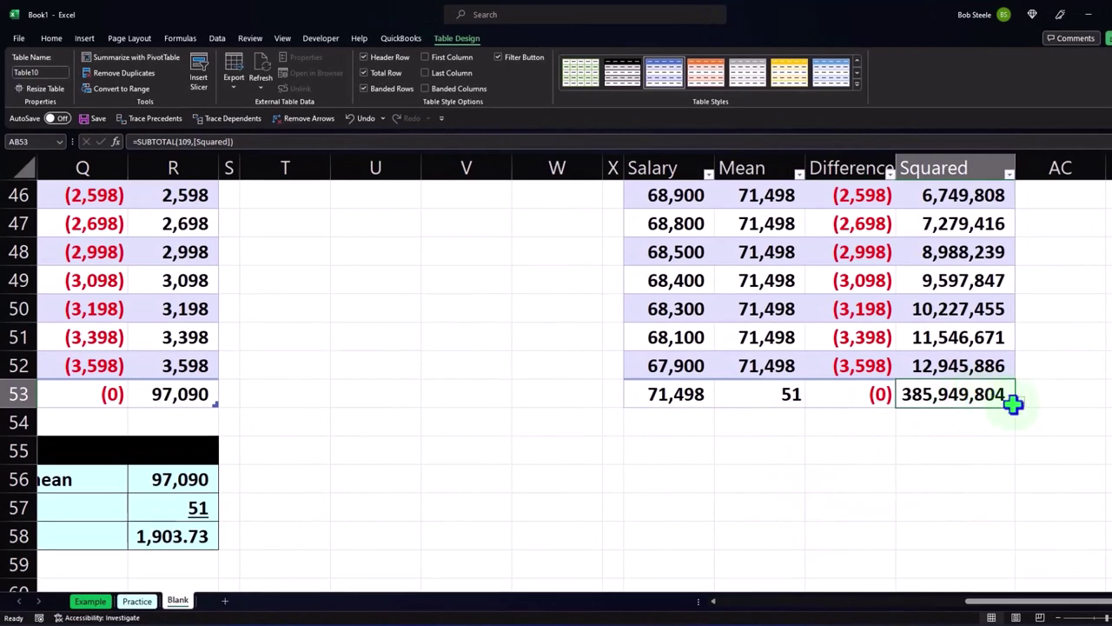
pyautogui.click(1011, 402)
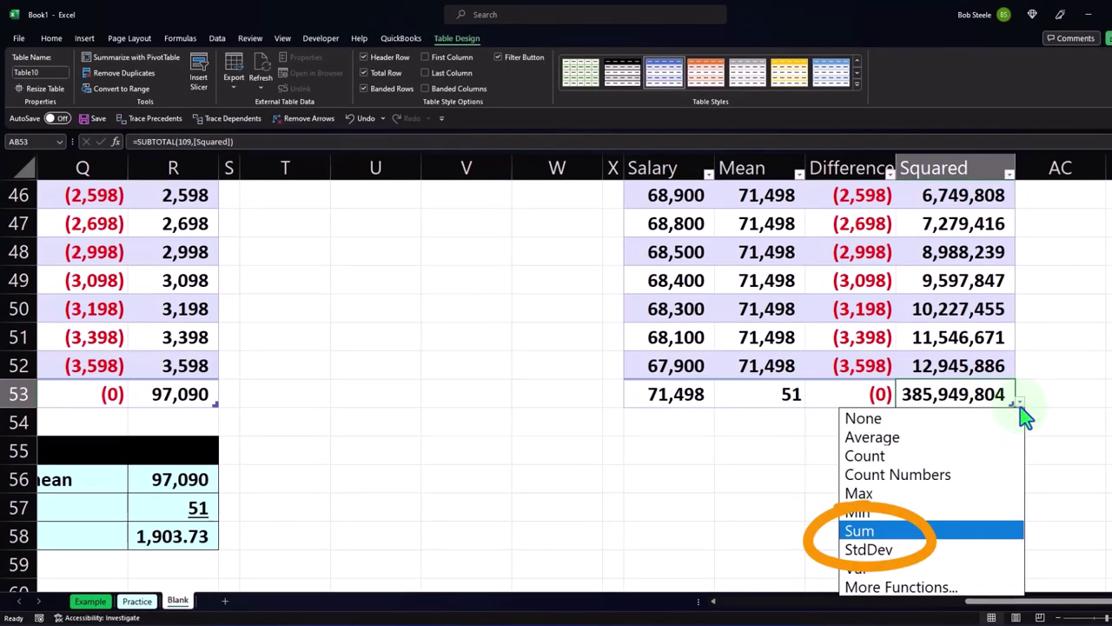
pyautogui.click(1064, 408)
# Enter the label "Squared difference from mean" in Y55 below the new salary table
pyautogui.click(725, 452)
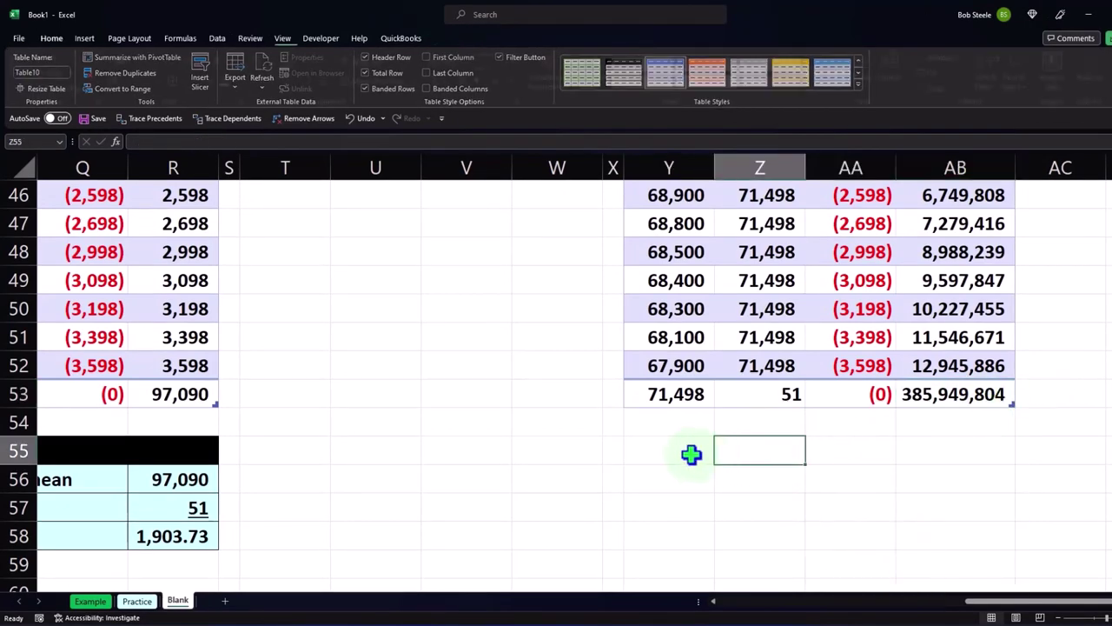
pyautogui.click(687, 453)
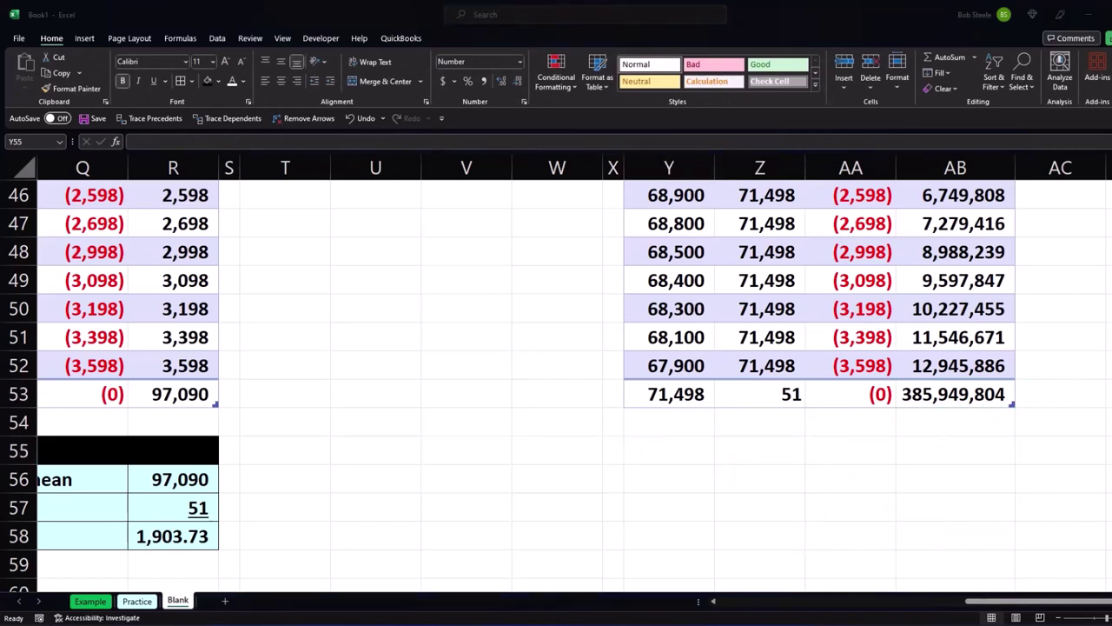
pyautogui.click(674, 460)
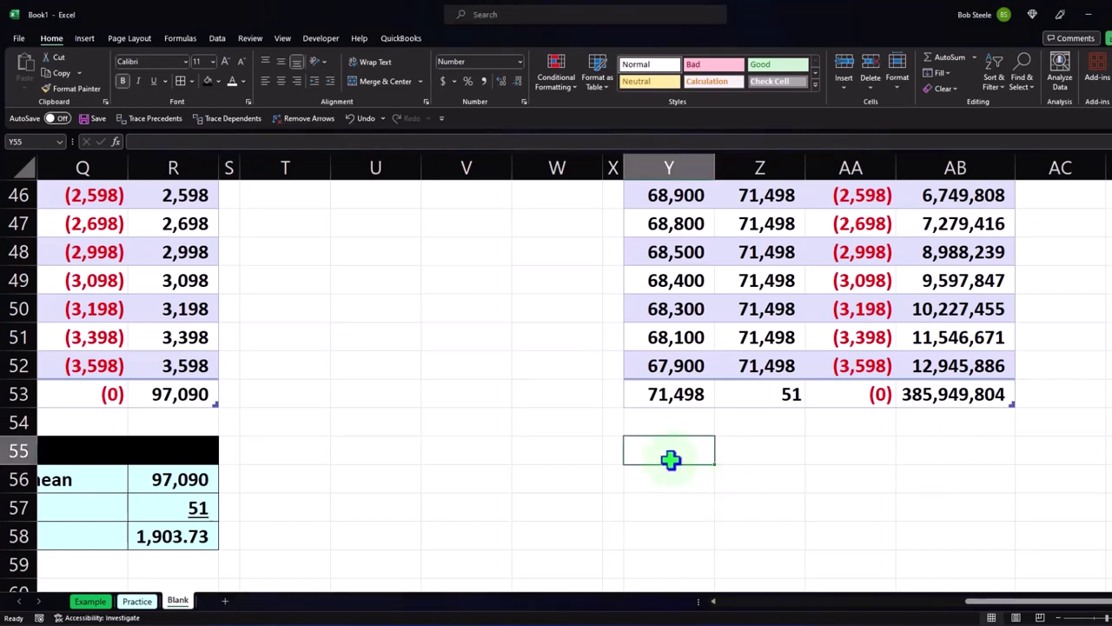
pyautogui.scroll(8, 577, 482)
pyautogui.scroll(7, 576, 482)
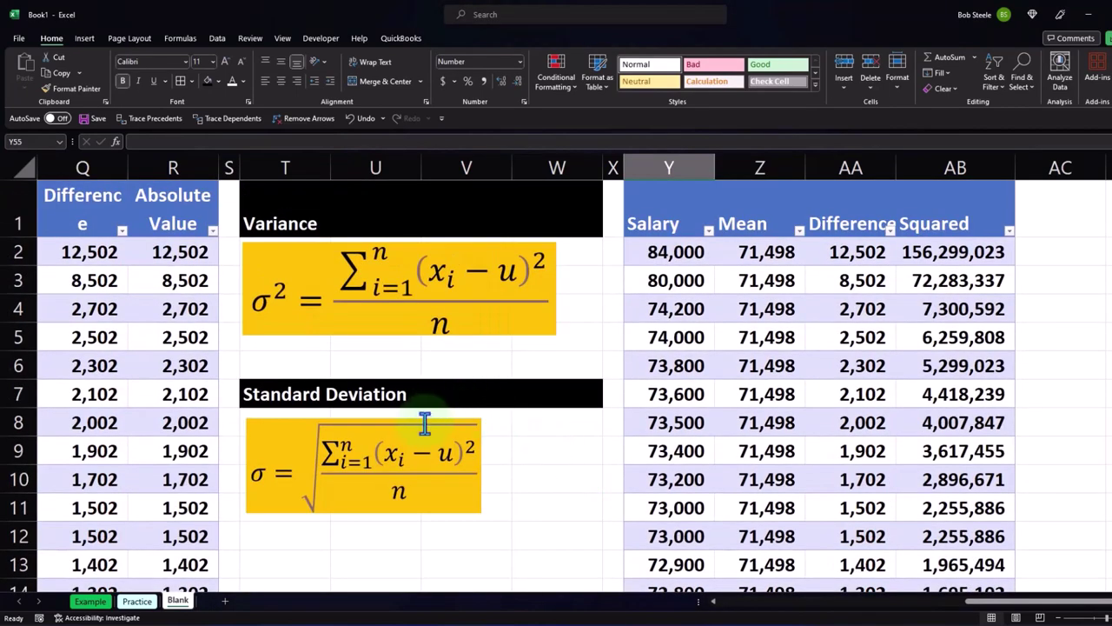
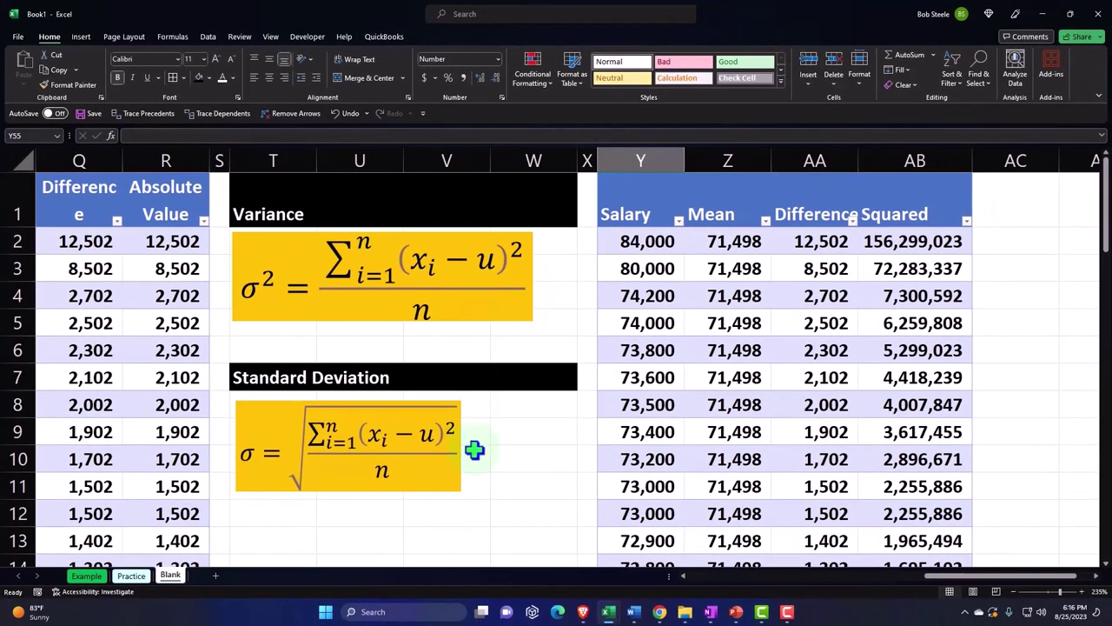
pyautogui.scroll(-16, 474, 450)
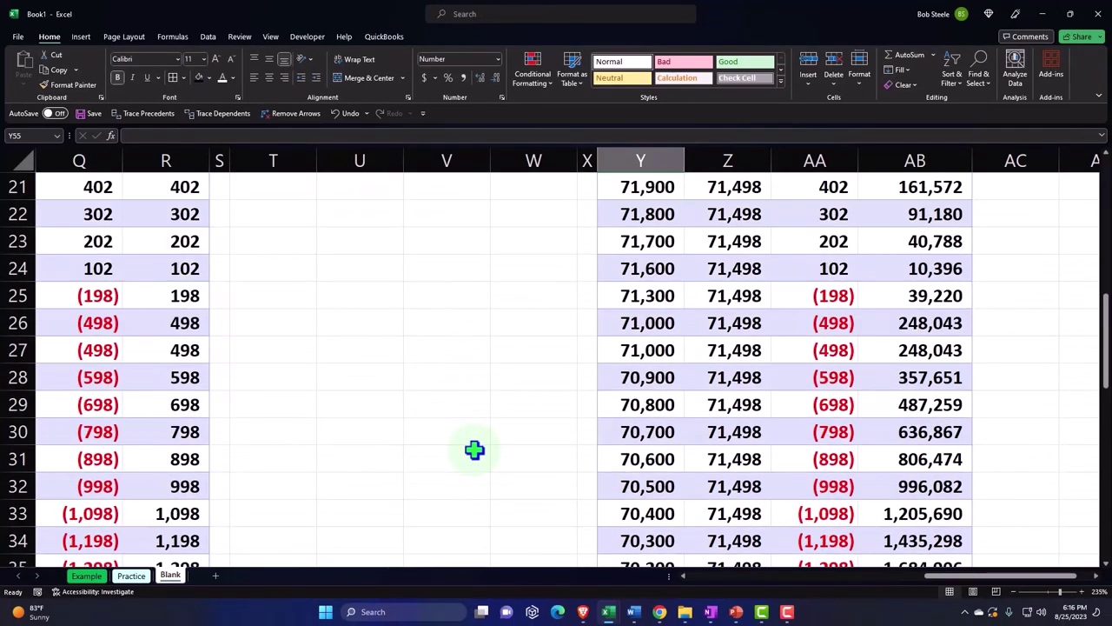
pyautogui.scroll(-1, 474, 450)
pyautogui.scroll(1, 539, 430)
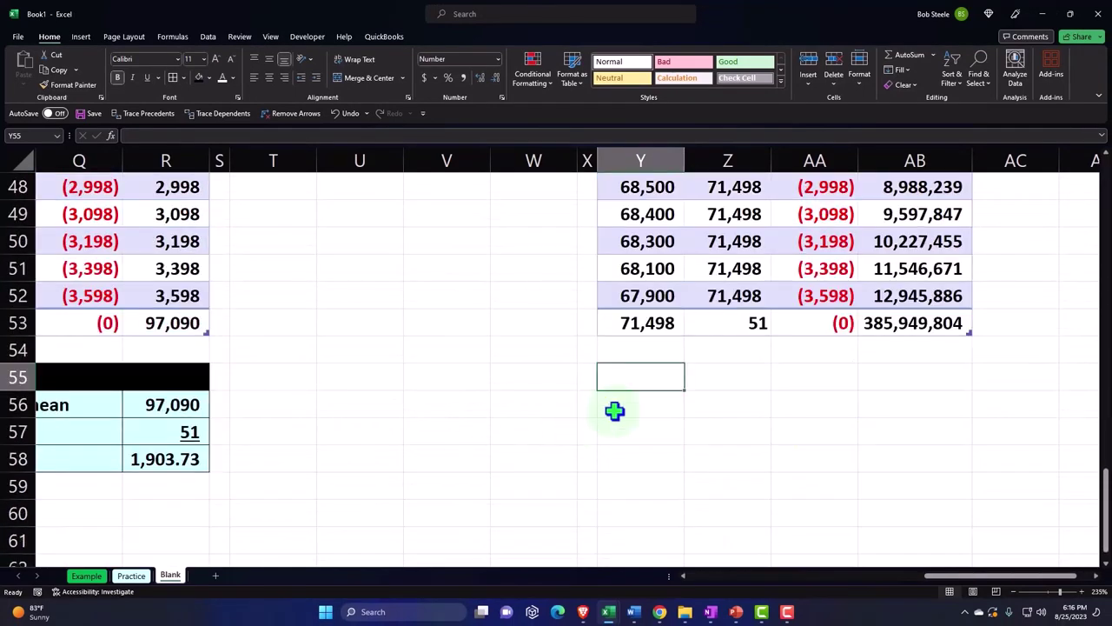
pyautogui.write('S')
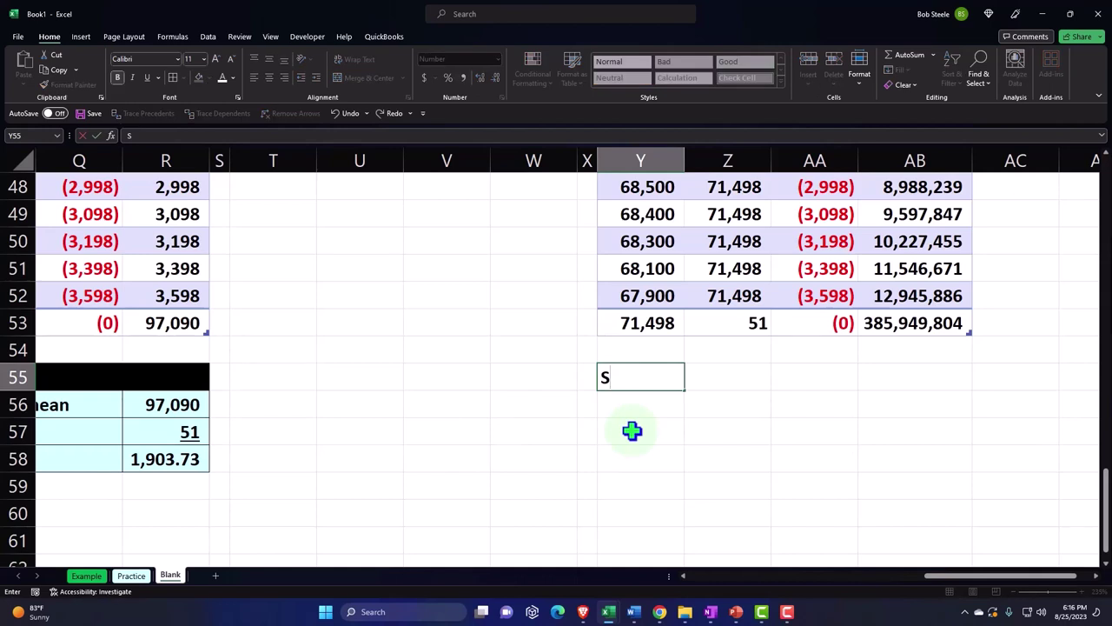
pyautogui.write('quared diff')
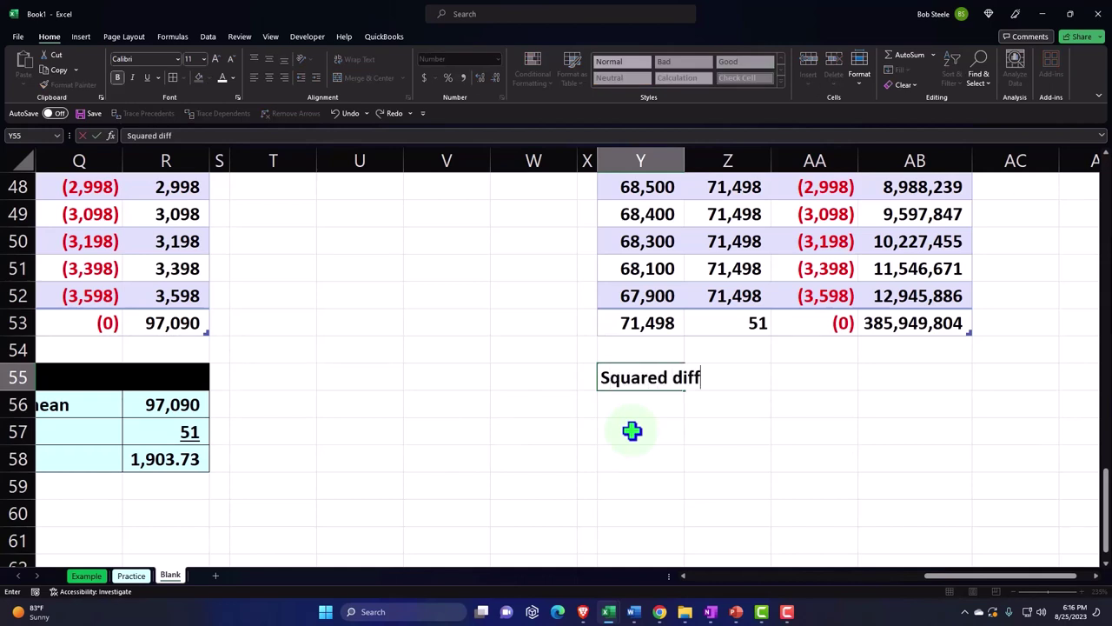
pyautogui.write('erence from mean')
pyautogui.press('Tab')
pyautogui.press('Tab')
pyautogui.press('Tab')
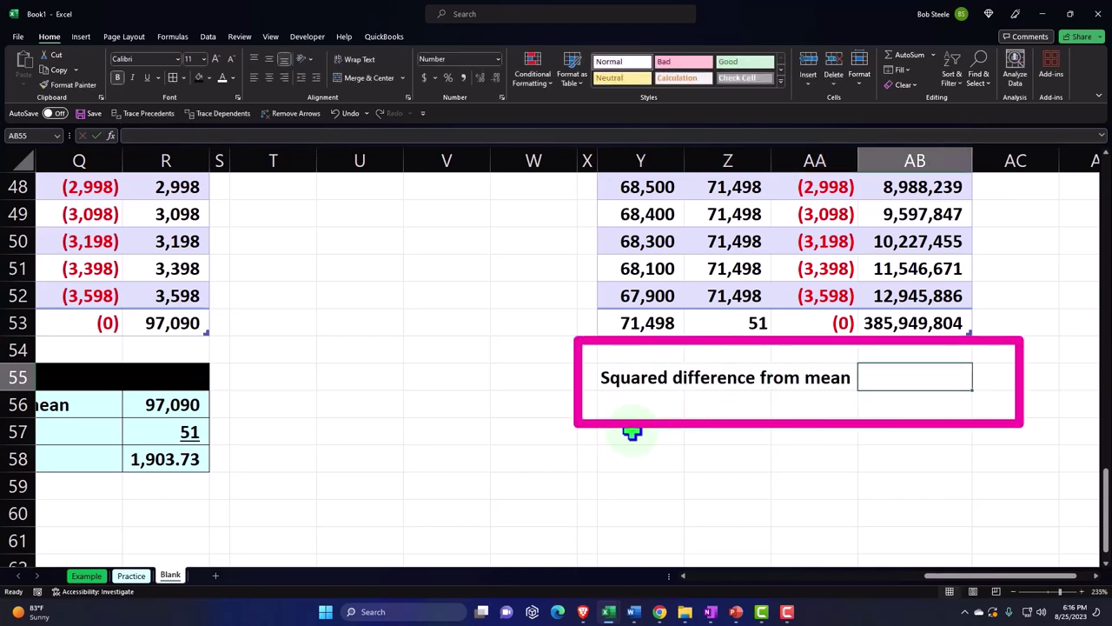
# Link AB55, beside the squared difference label, to the Squared column's total in AB53
pyautogui.write('=')
pyautogui.press('Up')
pyautogui.press('Up')
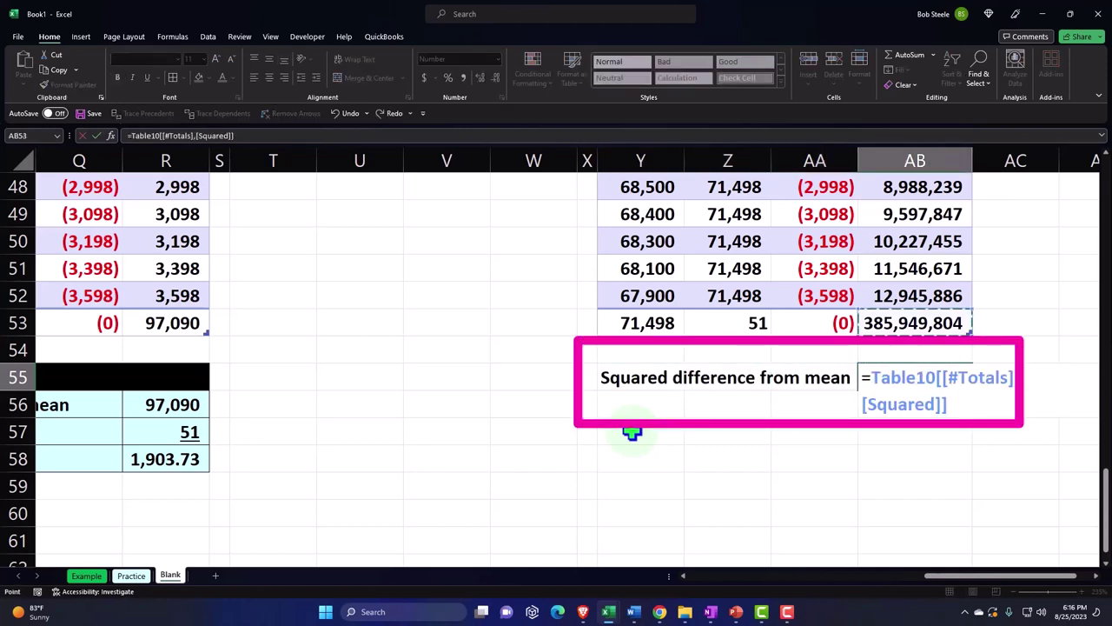
pyautogui.press('Return')
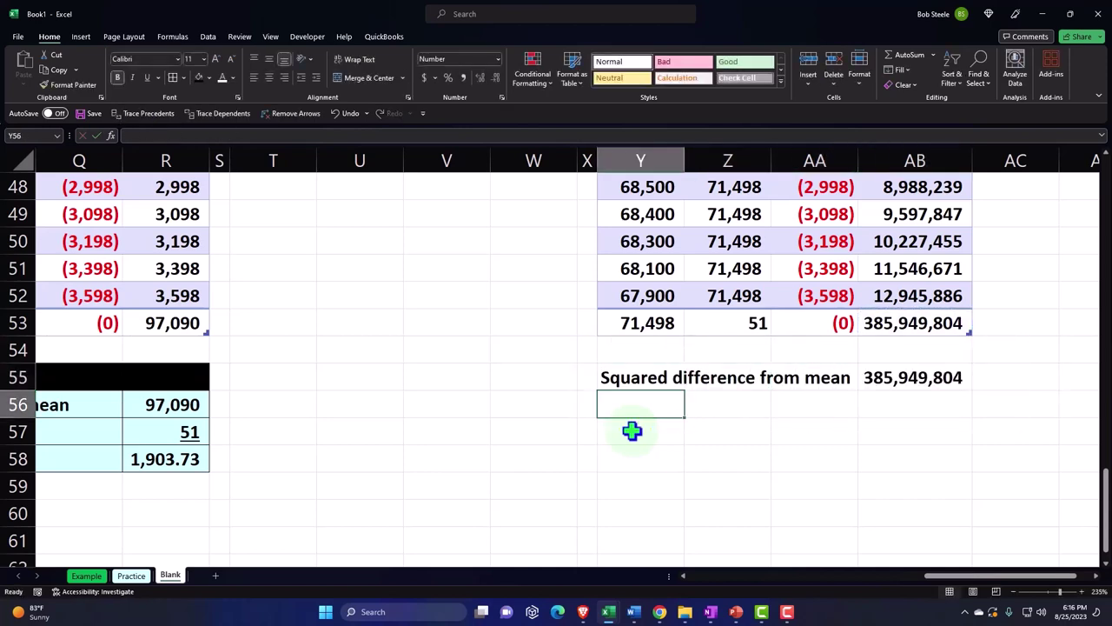
# Enter the label "/ Count (n)" in Y56 below the squared difference label
pyautogui.write("'/ co")
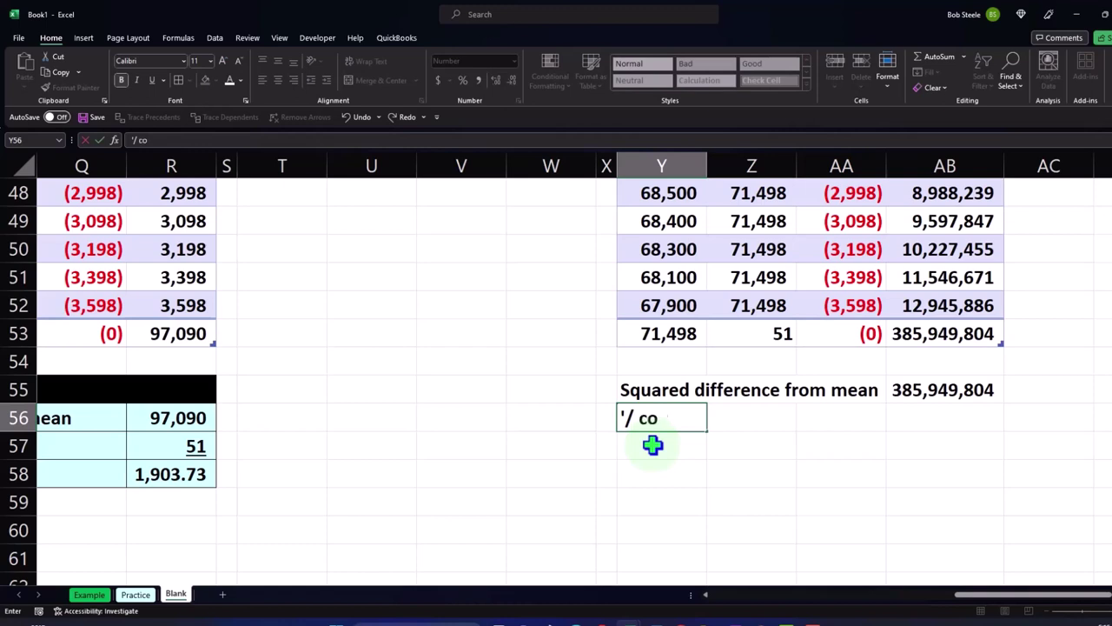
pyautogui.press('BackSpace')
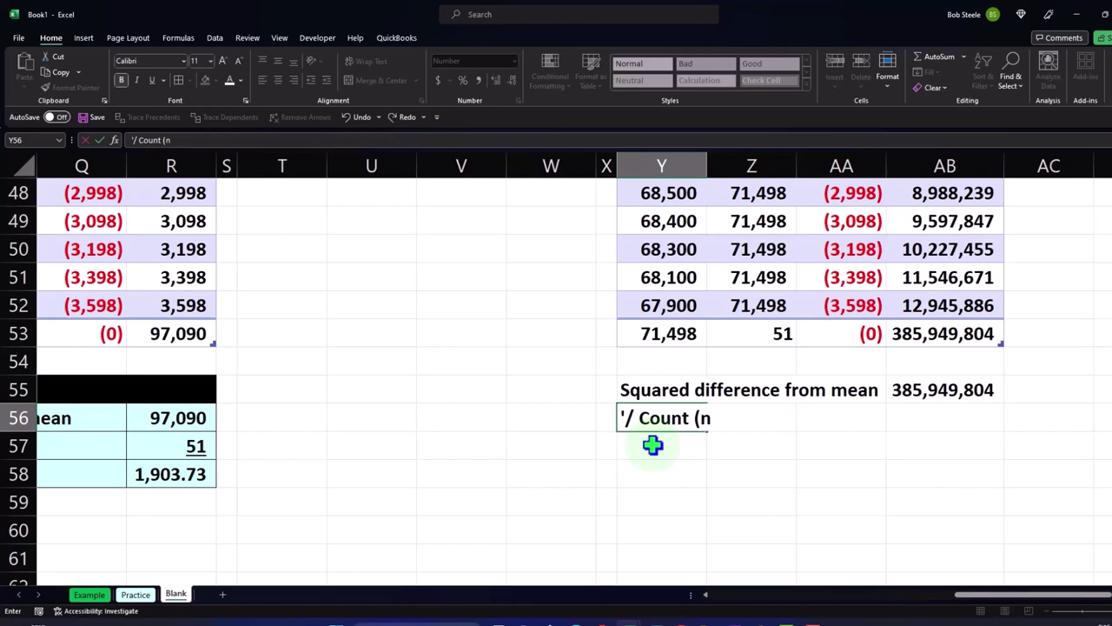
pyautogui.press('Tab')
pyautogui.press('Tab')
pyautogui.press('Tab')
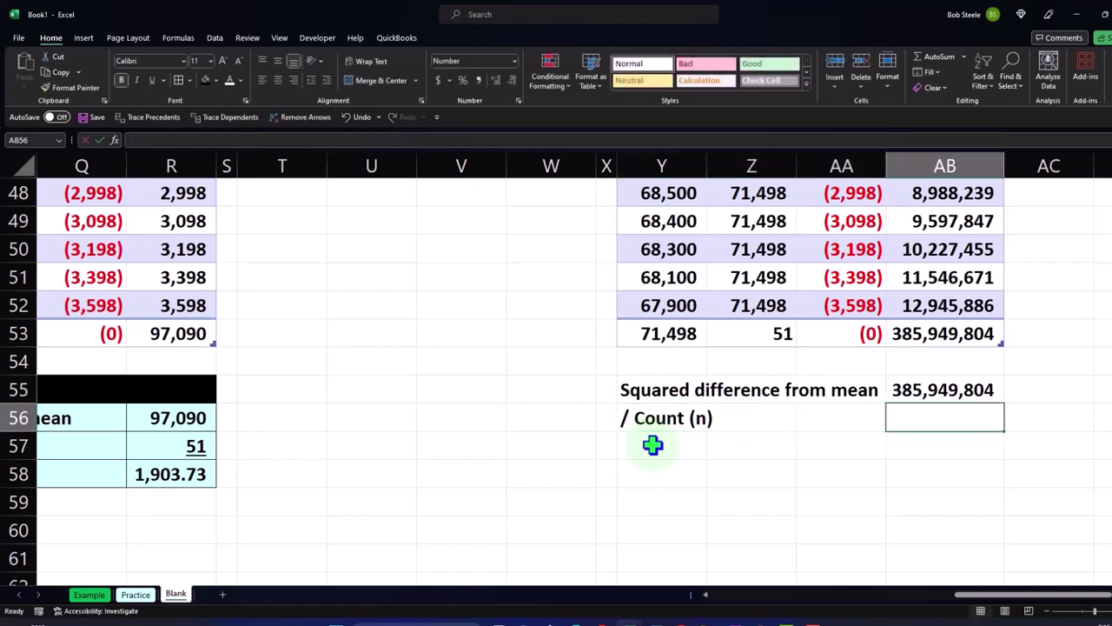
# Link AB56 to the count in the Mean column's total cell Z53 and underline it
pyautogui.write('=')
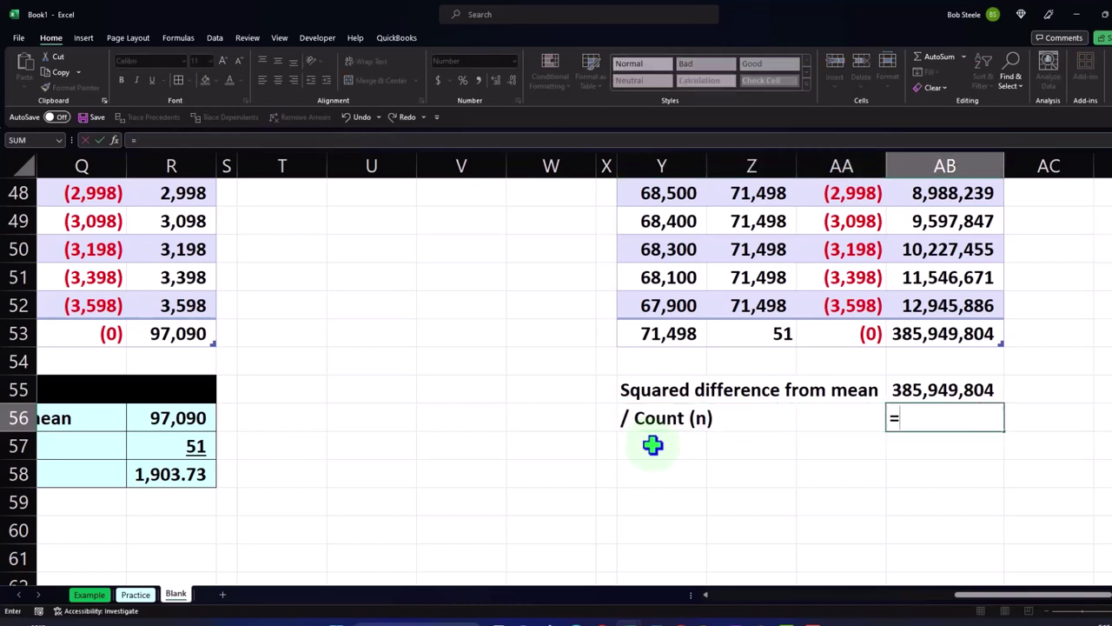
pyautogui.click(755, 330)
pyautogui.press('Return')
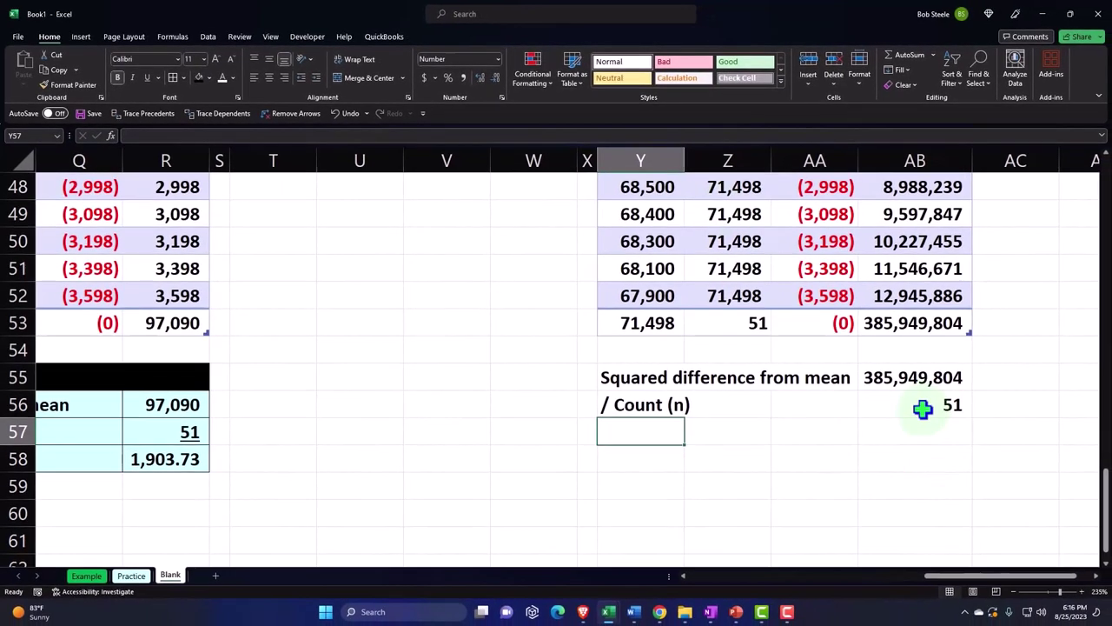
pyautogui.click(922, 407)
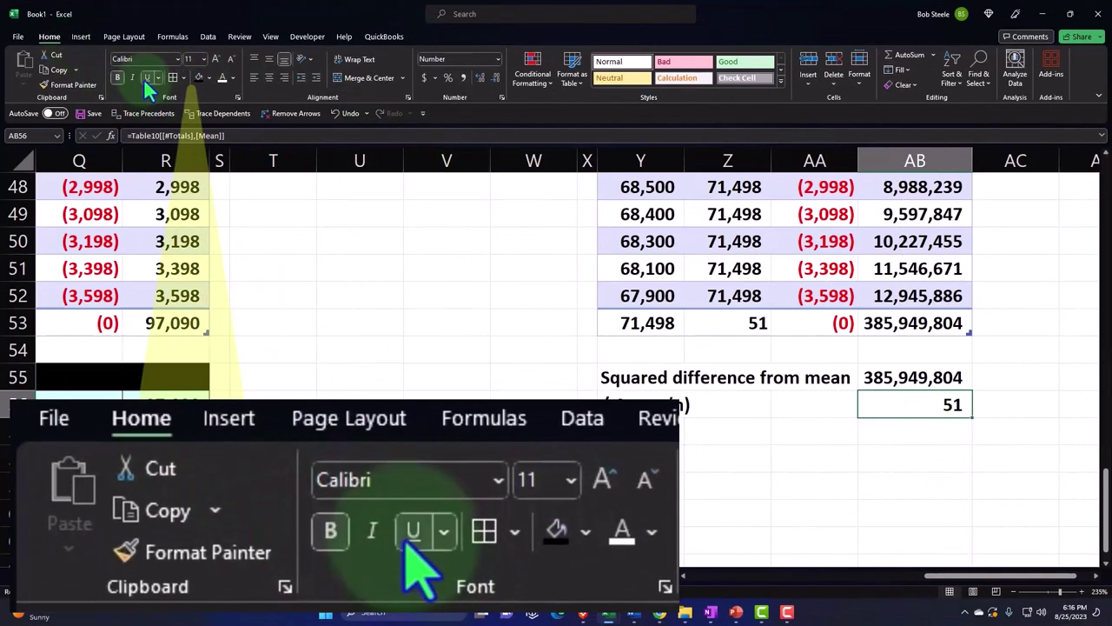
pyautogui.click(143, 78)
# Enter the label "Variance" in Y57 below the count label
pyautogui.press('Down')
pyautogui.press('Left')
pyautogui.press('Left')
pyautogui.press('Left')
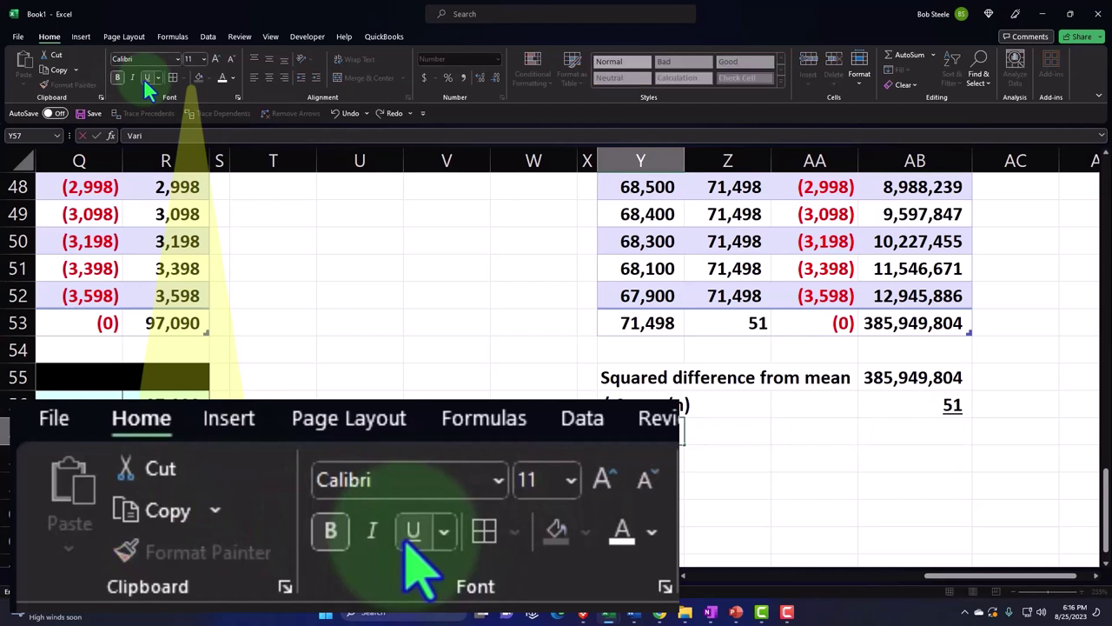
pyautogui.press('Right')
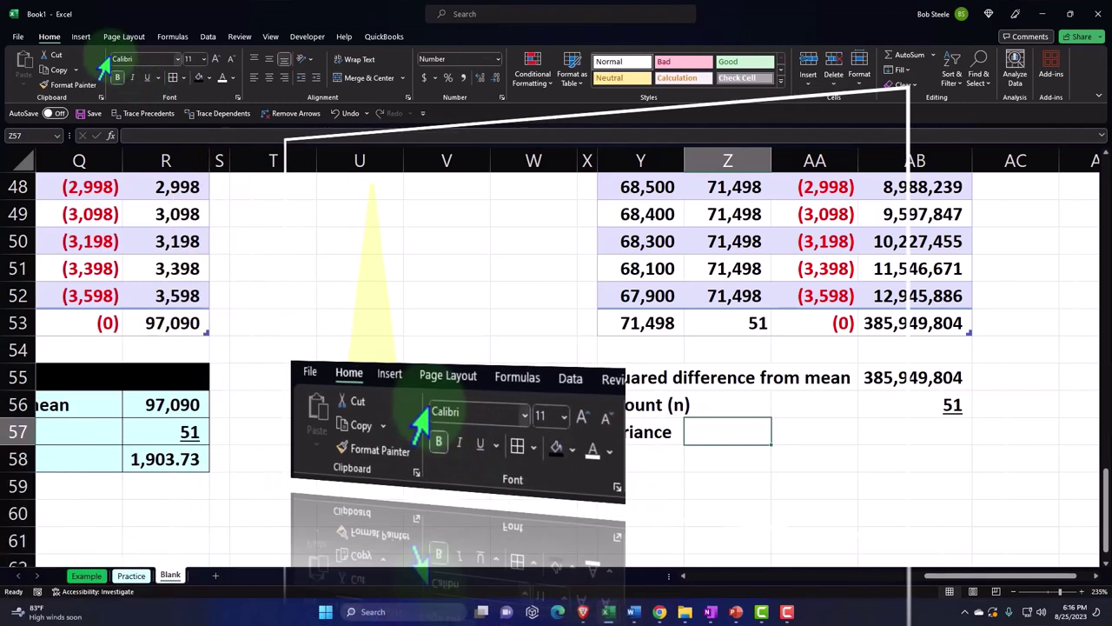
# Insert the Greek small letter sigma symbol in Z57 beside the Variance label and add a 2 after it
pyautogui.click(80, 36)
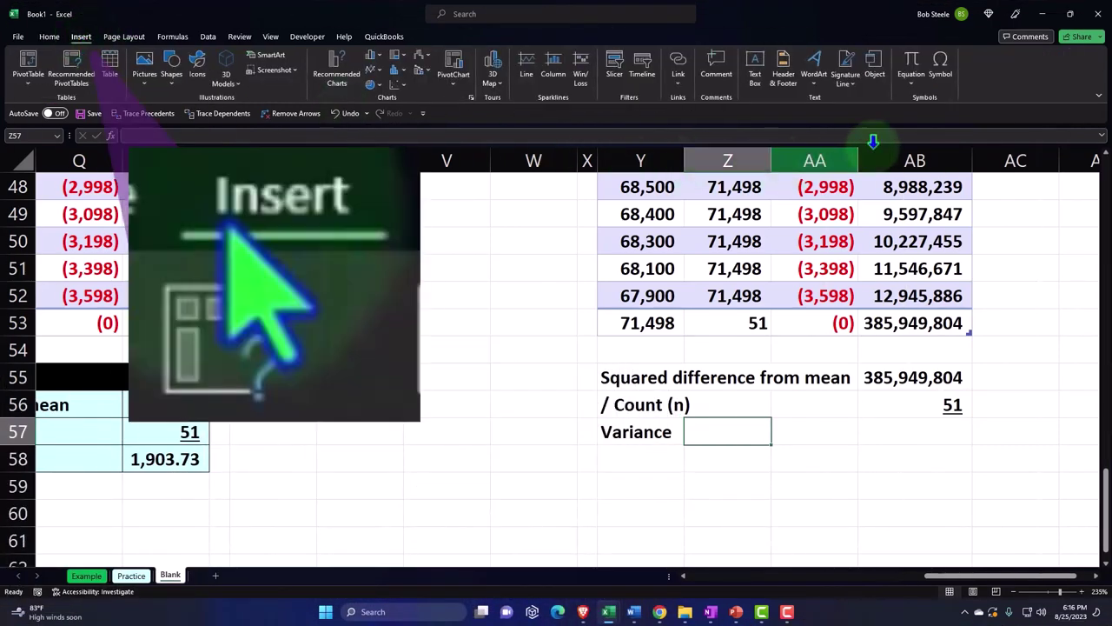
pyautogui.click(940, 68)
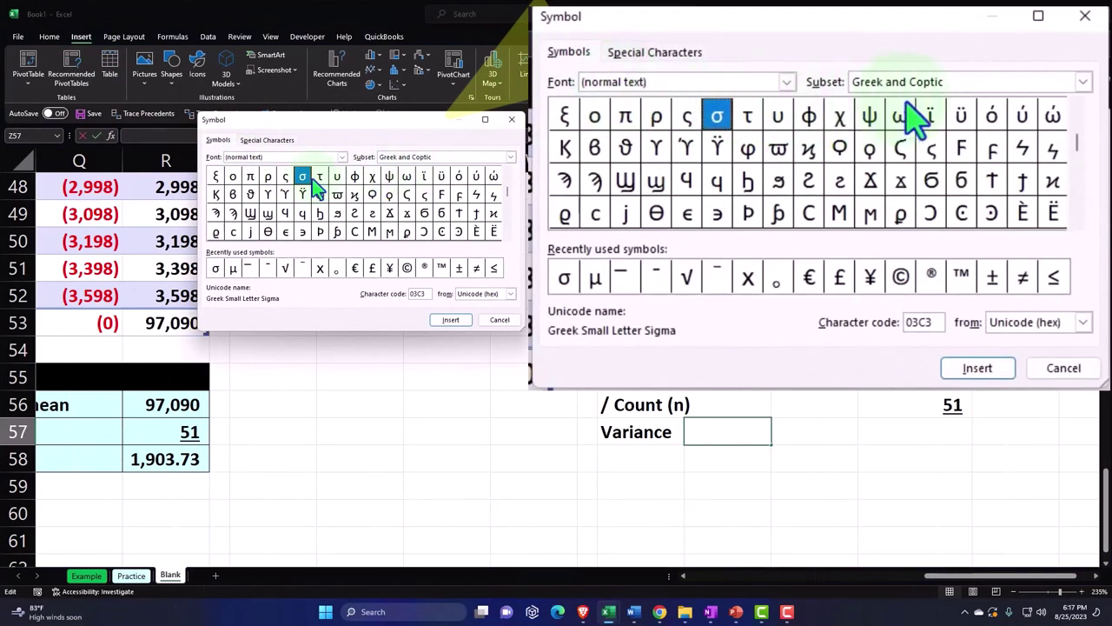
pyautogui.click(217, 270)
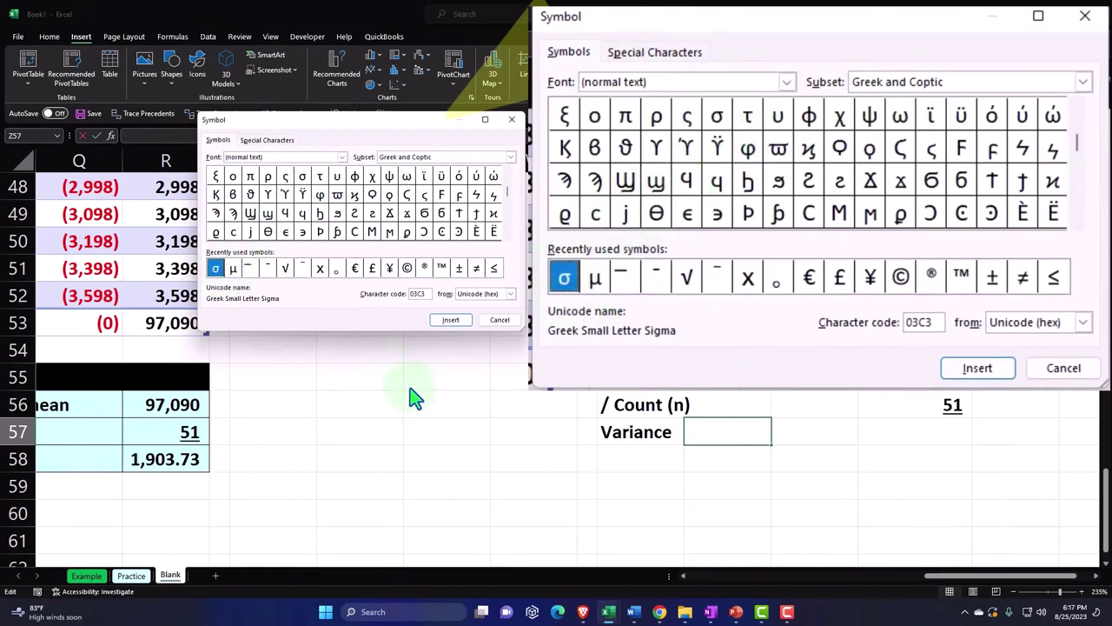
pyautogui.click(446, 320)
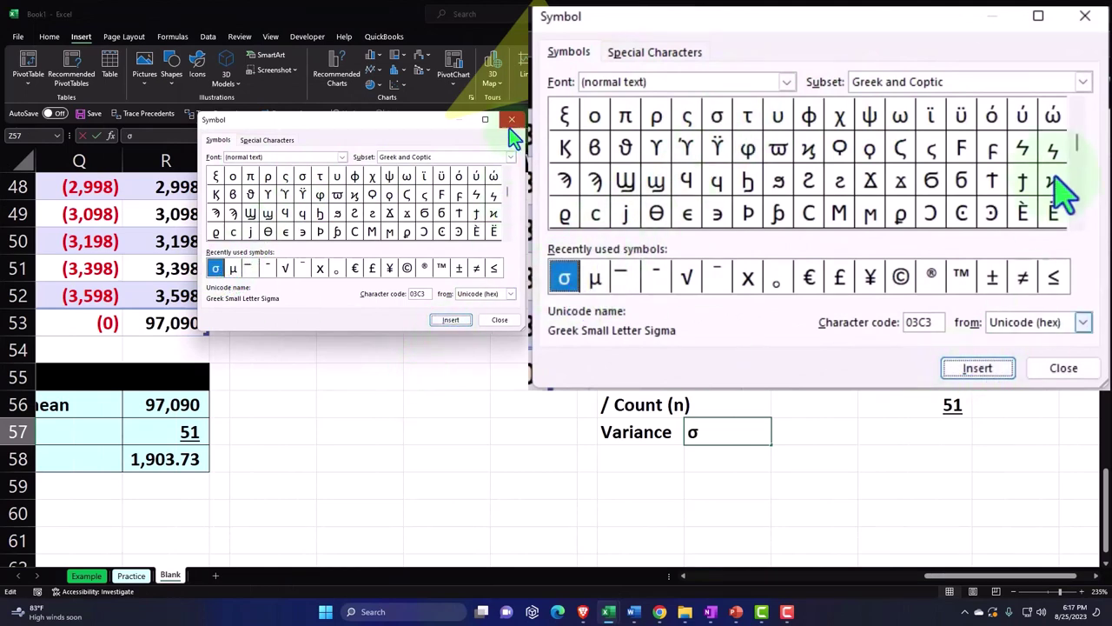
pyautogui.click(512, 119)
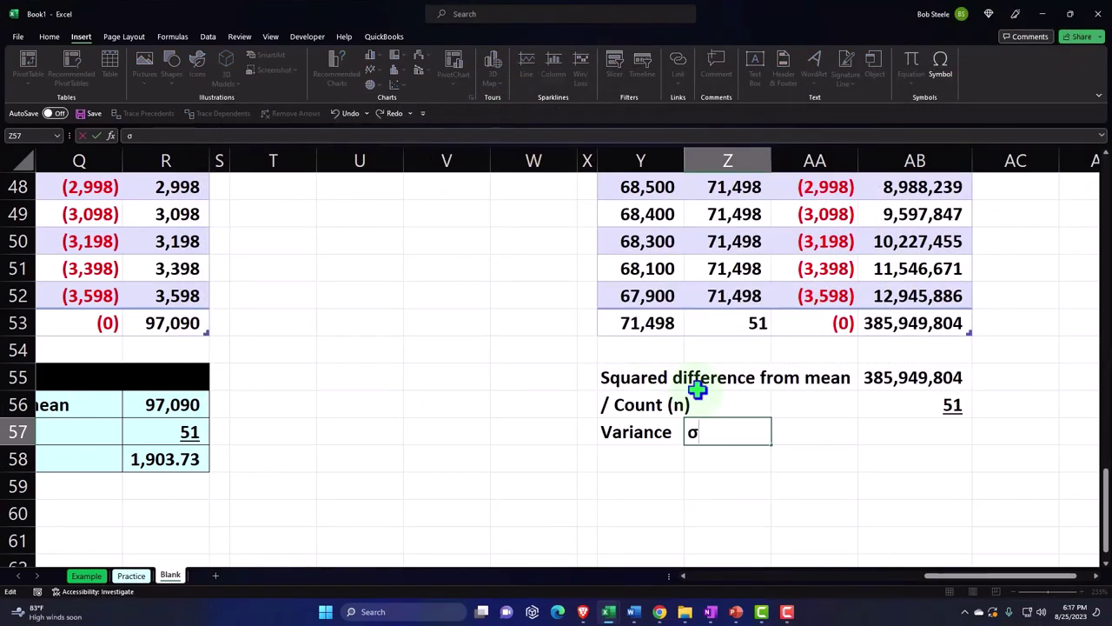
pyautogui.write('2')
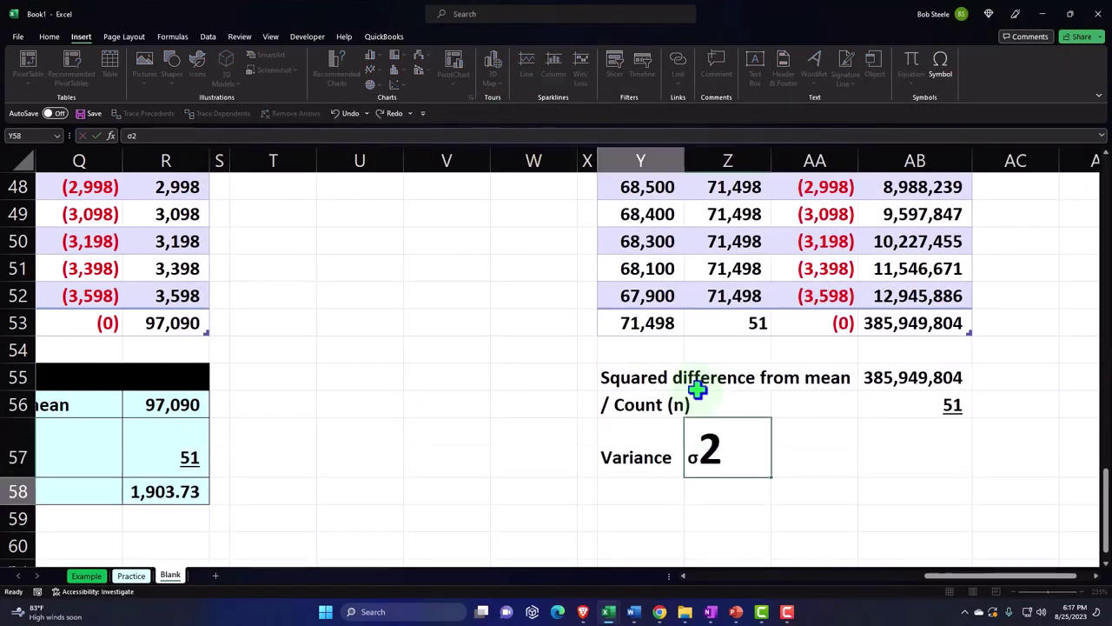
pyautogui.press('Return')
# Set the font size of the 2 after the sigma in Z57 to 11
pyautogui.click(716, 473)
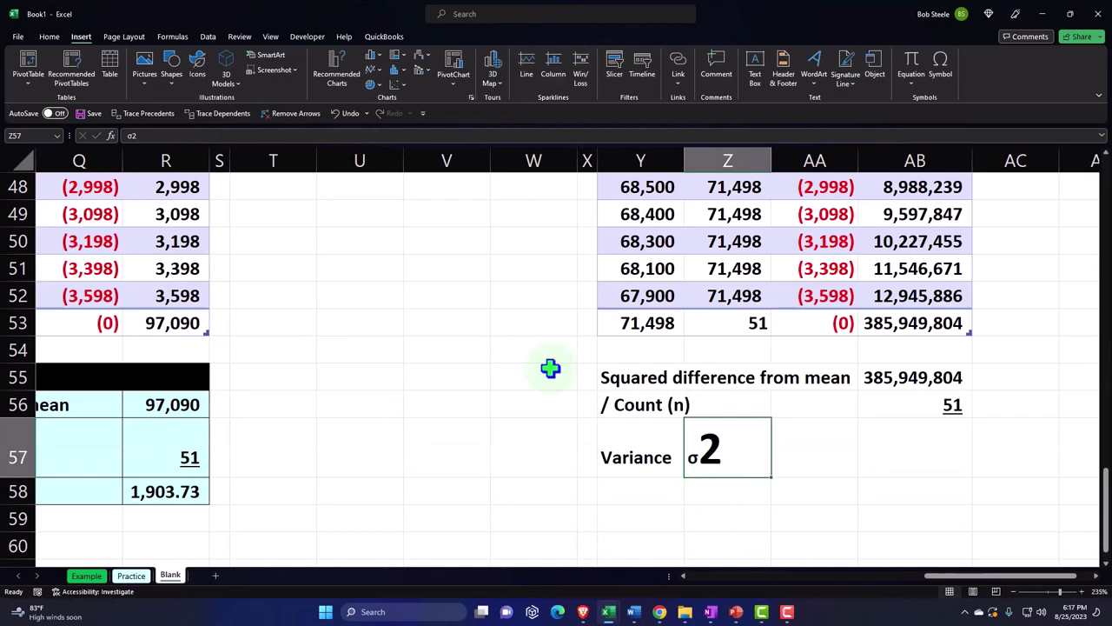
pyautogui.click(52, 38)
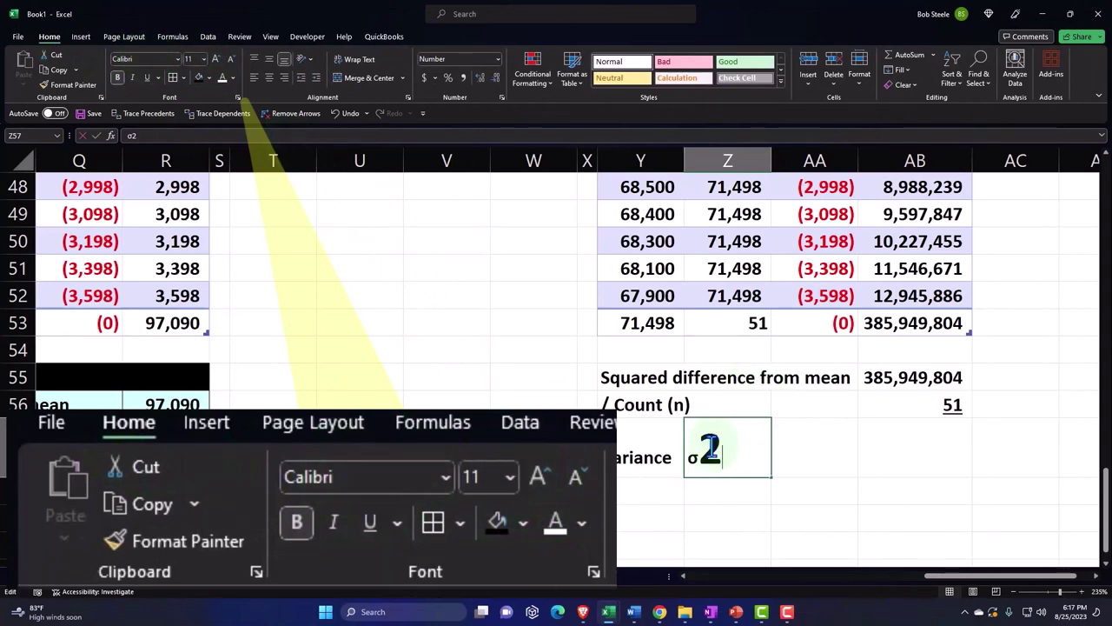
pyautogui.doubleClick(714, 446)
pyautogui.moveTo(719, 448); pyautogui.dragTo(700, 447)
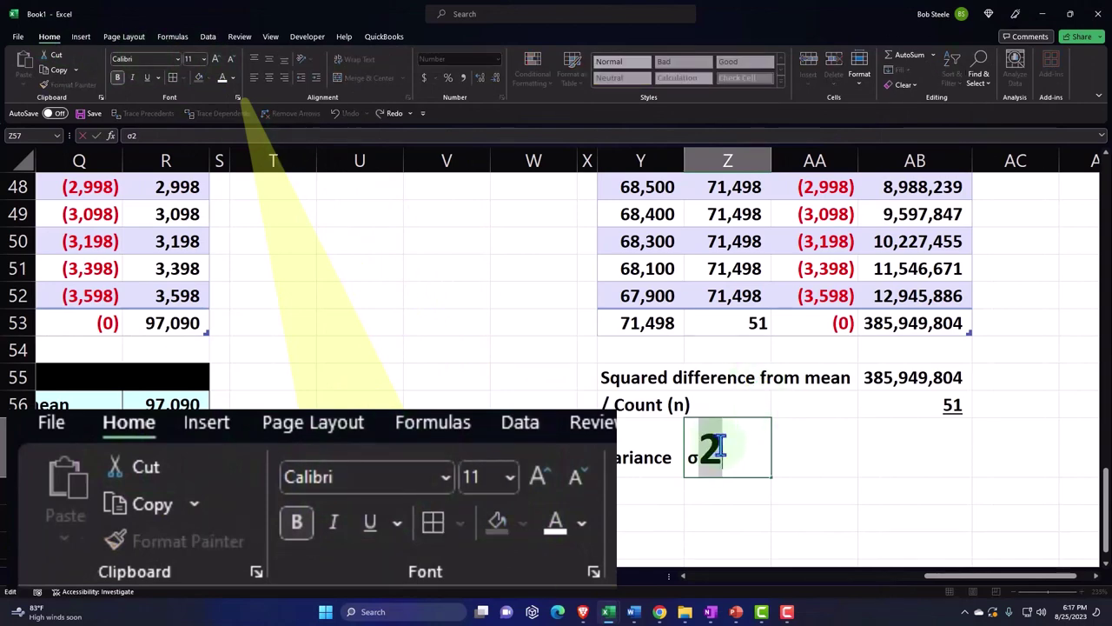
pyautogui.click(193, 58)
pyautogui.write('11')
pyautogui.press('Return')
pyautogui.click(335, 352)
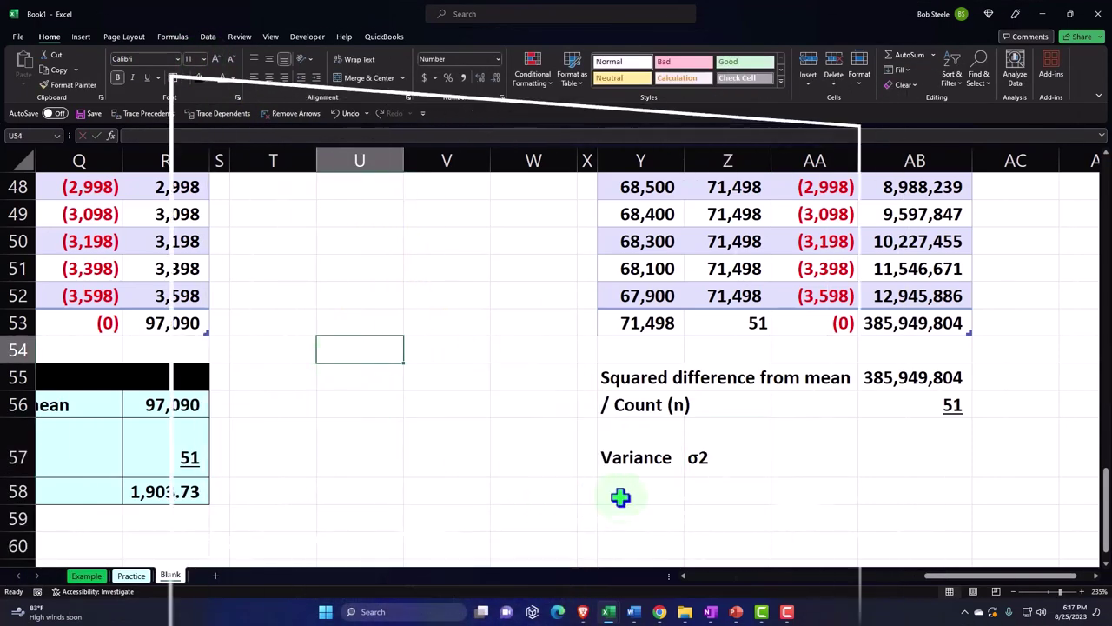
# Format only the 2 after the sigma in Z57 as superscript
pyautogui.doubleClick(702, 455)
pyautogui.moveTo(709, 457); pyautogui.dragTo(703, 458)
pyautogui.rightClick(704, 457)
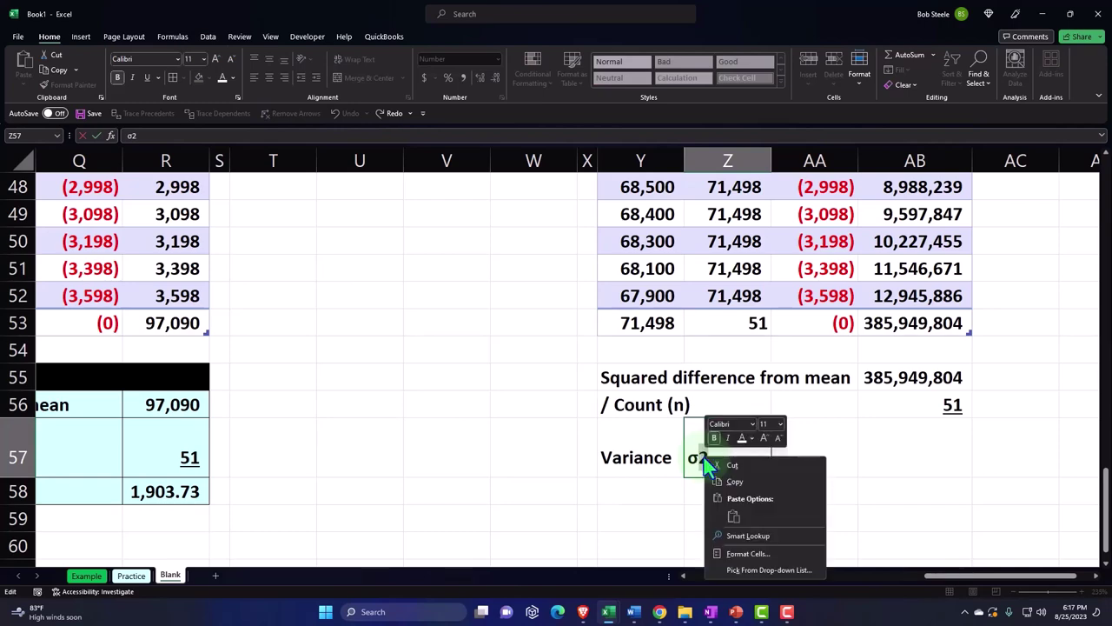
pyautogui.click(747, 553)
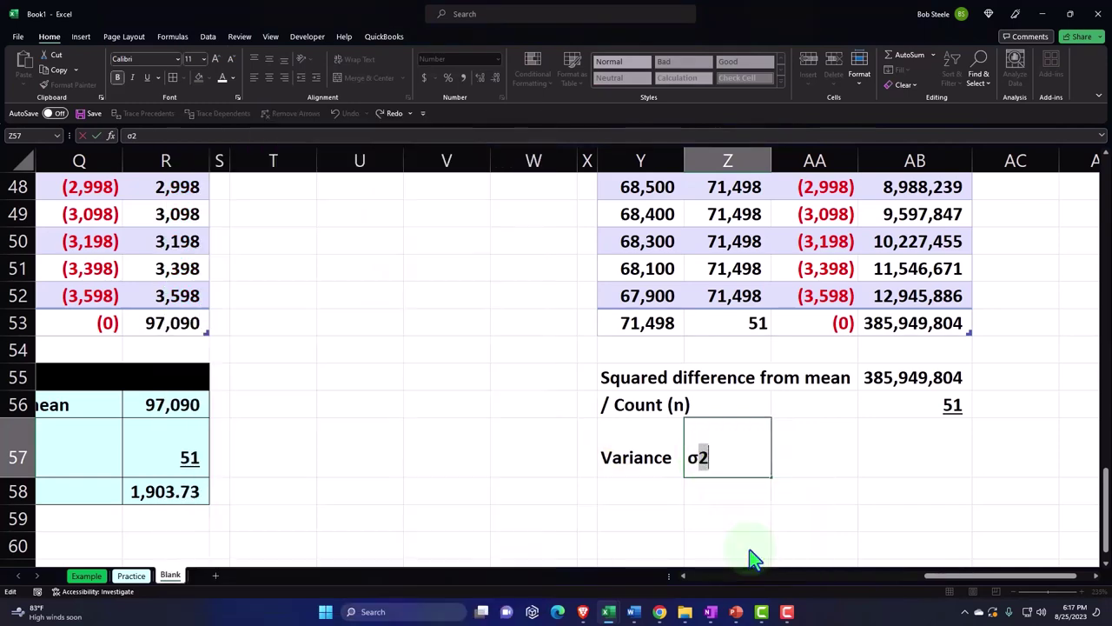
pyautogui.click(642, 474)
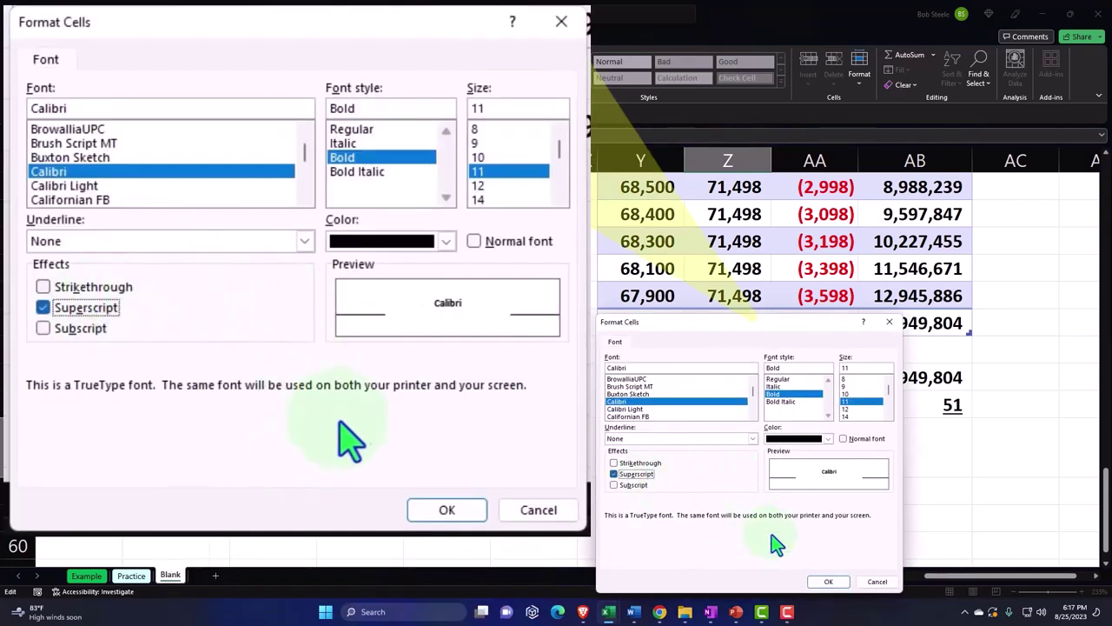
pyautogui.click(827, 581)
pyautogui.click(609, 506)
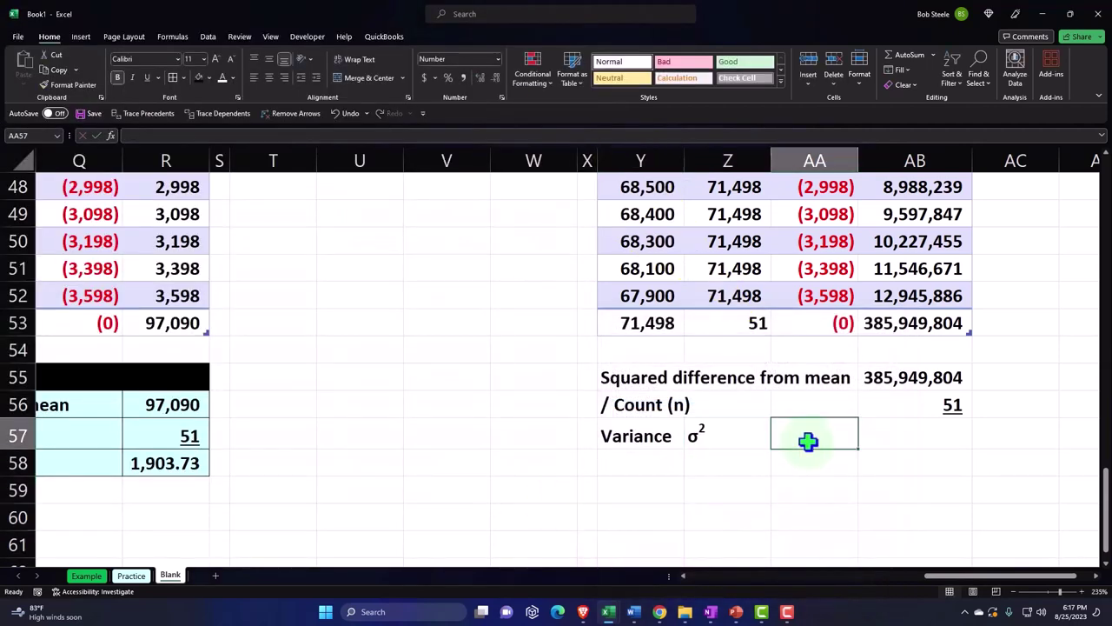
# Calculate the variance in AB57 by dividing the squared difference total by the count, =AB55/AB56
pyautogui.press('Right')
pyautogui.write('=')
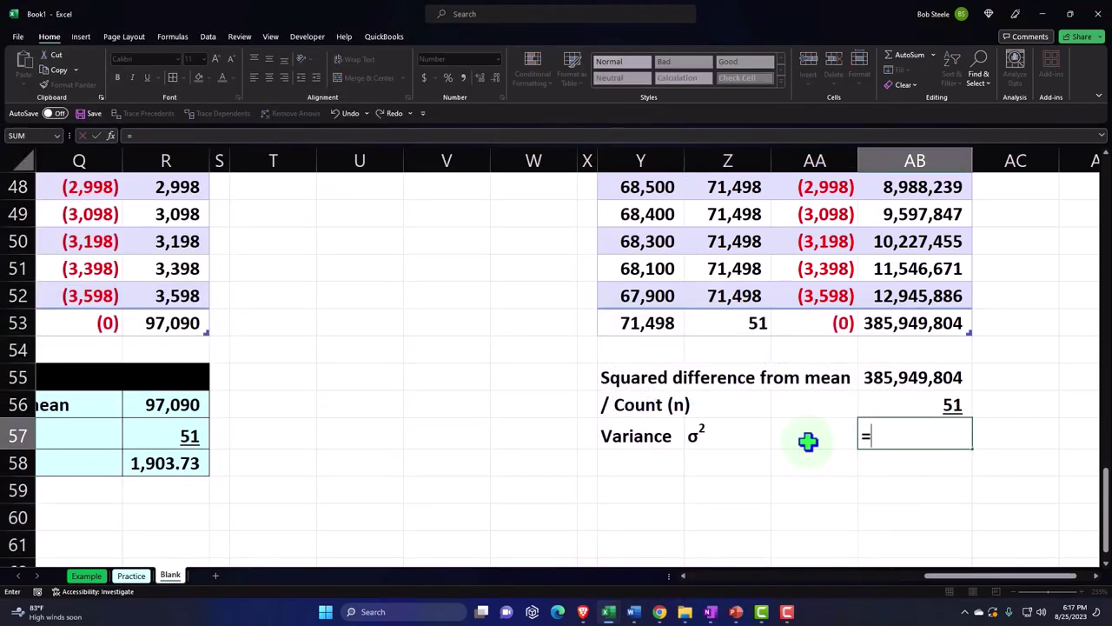
pyautogui.press('Up')
pyautogui.press('Up')
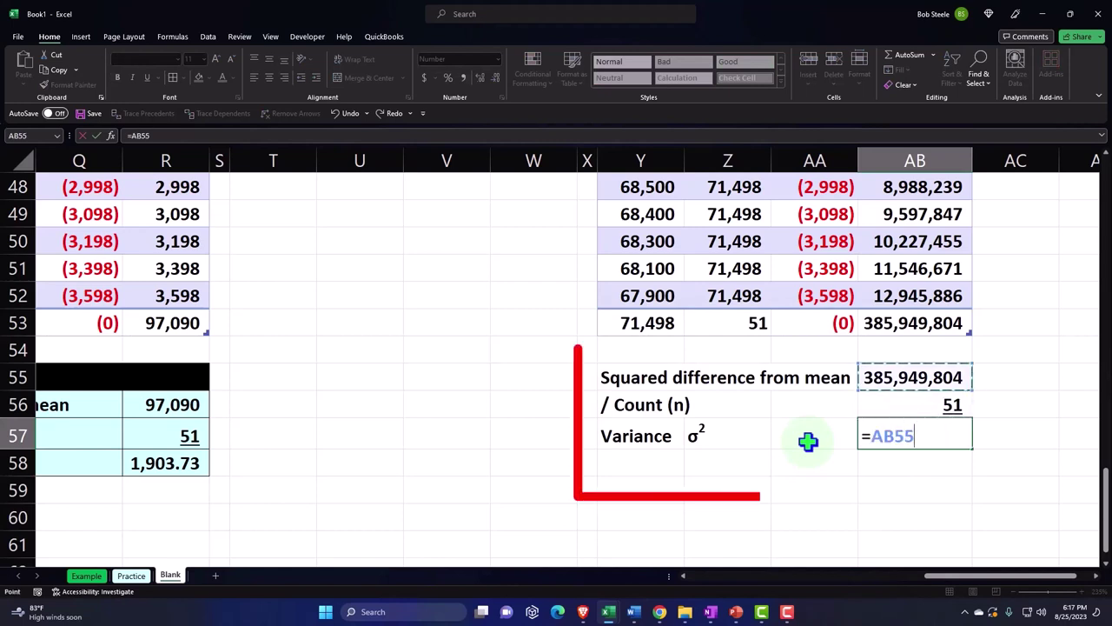
pyautogui.write('/')
pyautogui.press('Up')
pyautogui.press('Return')
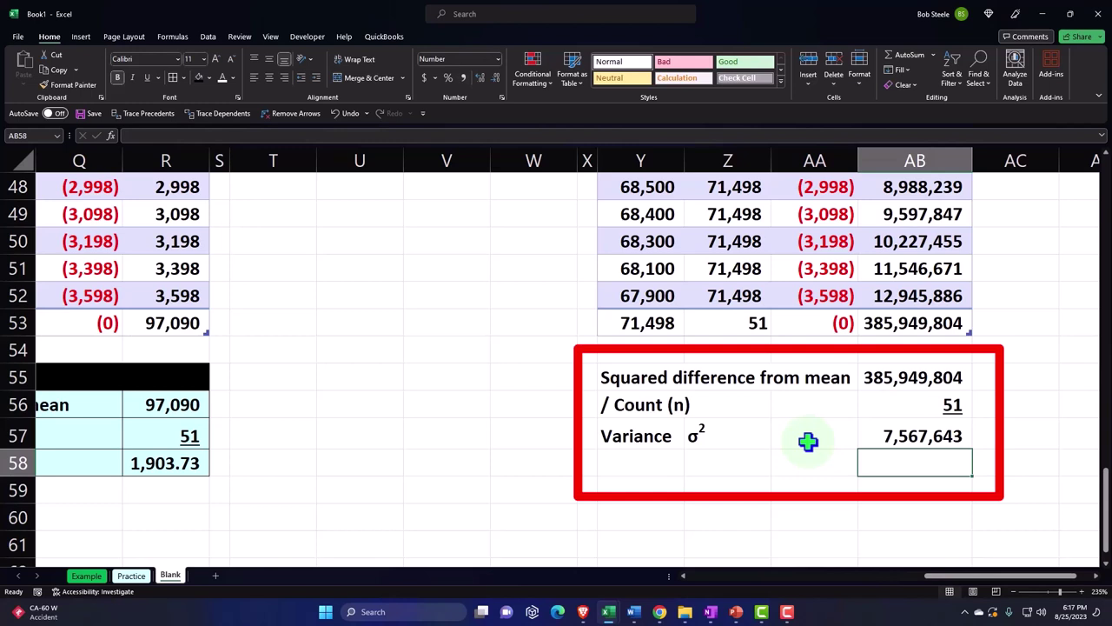
# Enter the label "Standard Deviation" in Y58 below the Variance label
pyautogui.press('Left')
pyautogui.press('Left')
pyautogui.press('Left')
pyautogui.write('Standar')
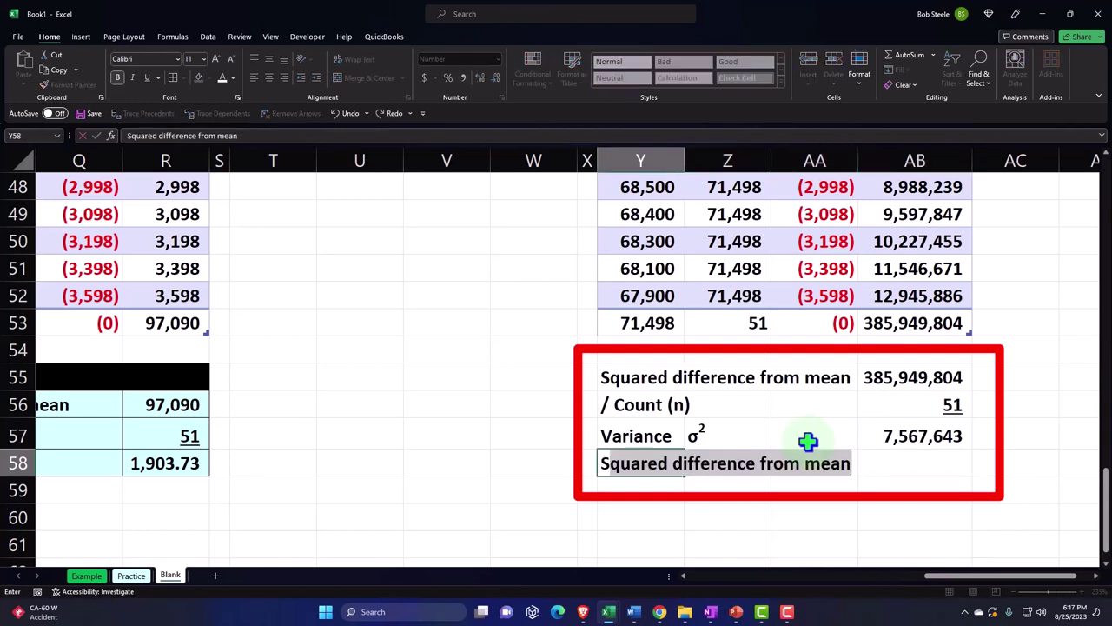
pyautogui.write('d Deviation')
pyautogui.press('Right')
pyautogui.press('Right')
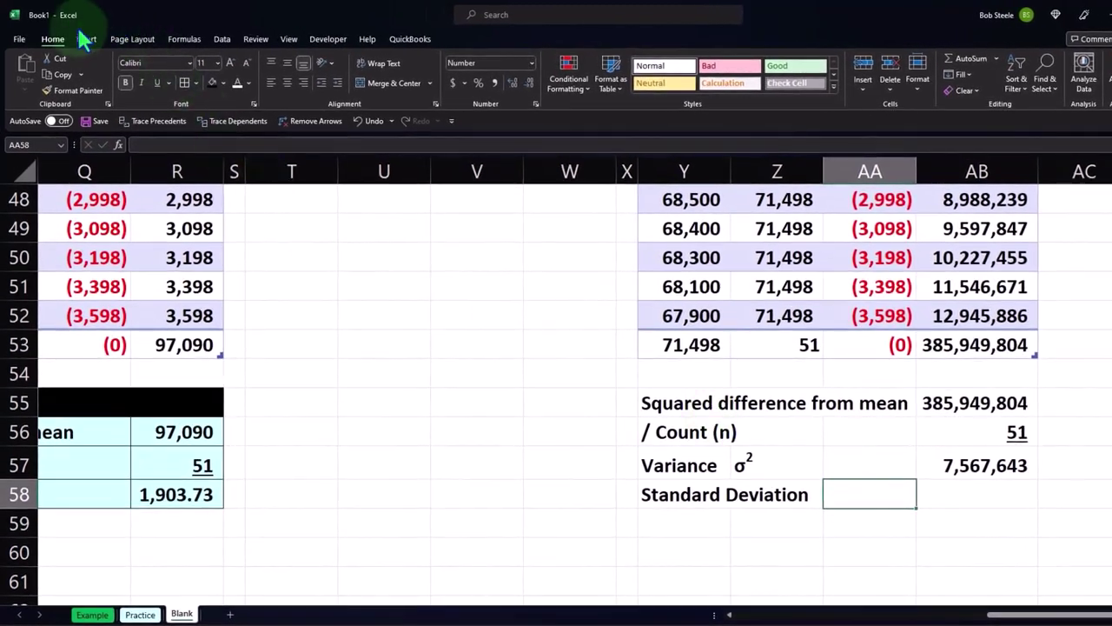
pyautogui.click(85, 39)
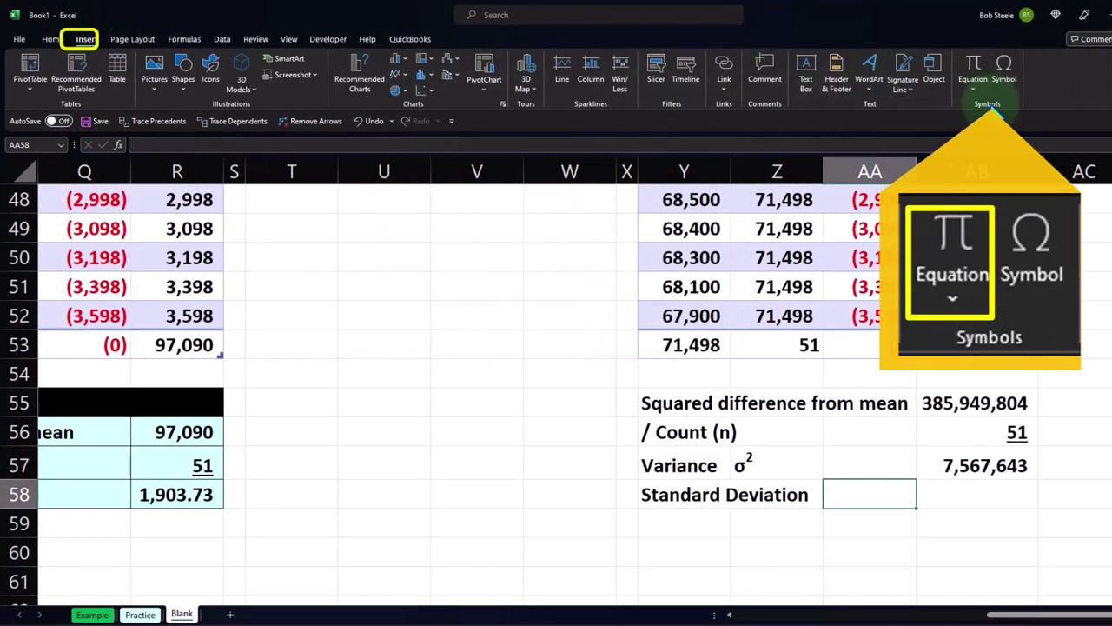
pyautogui.click(975, 72)
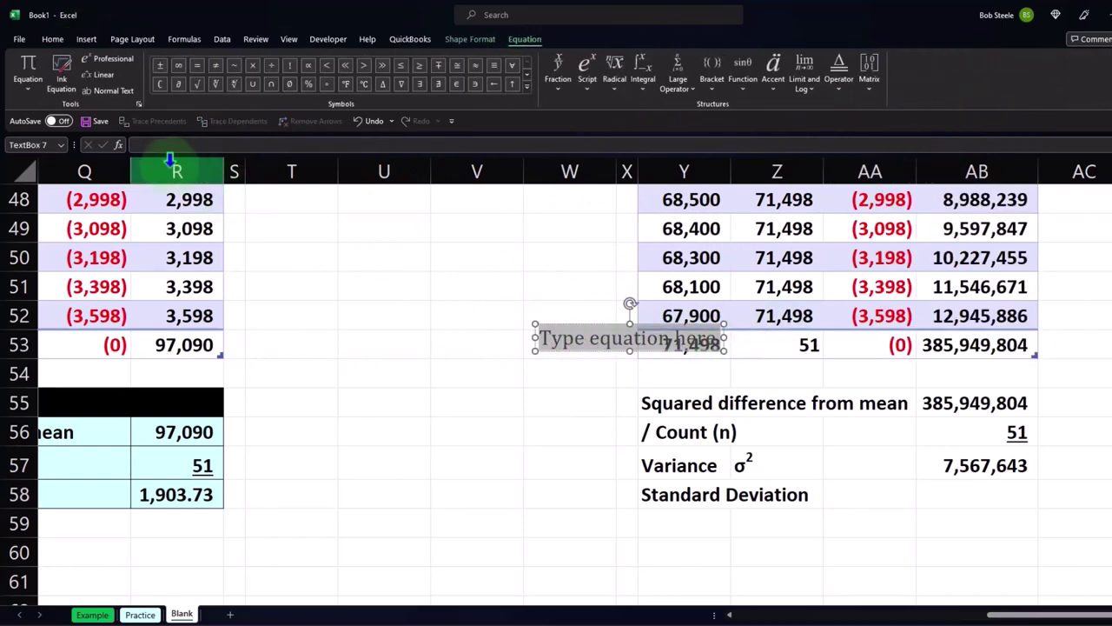
pyautogui.click(369, 122)
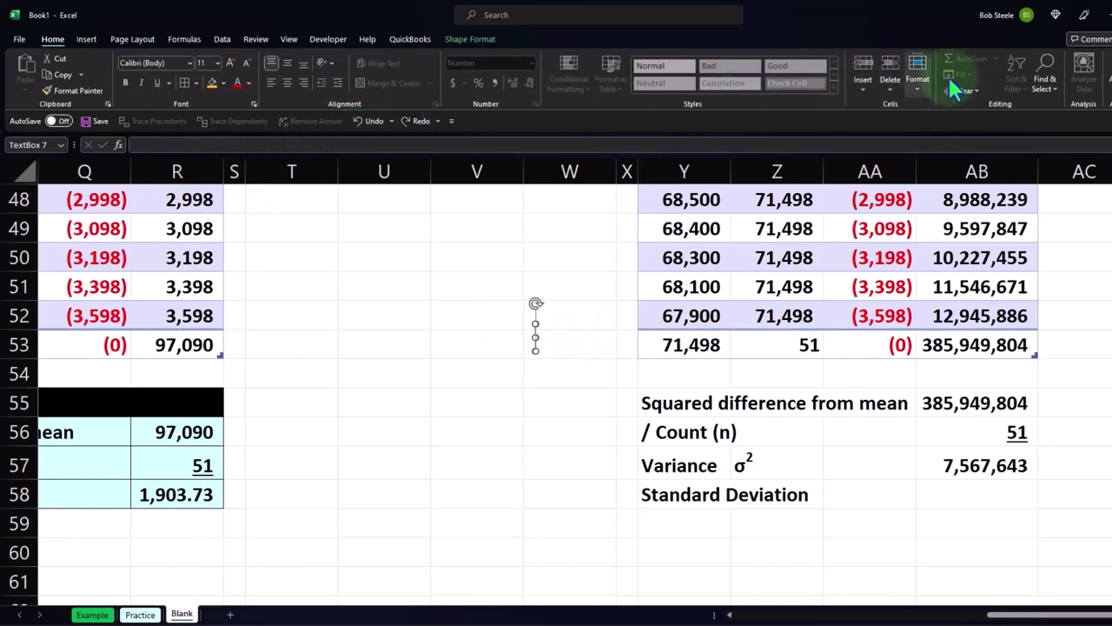
pyautogui.click(858, 495)
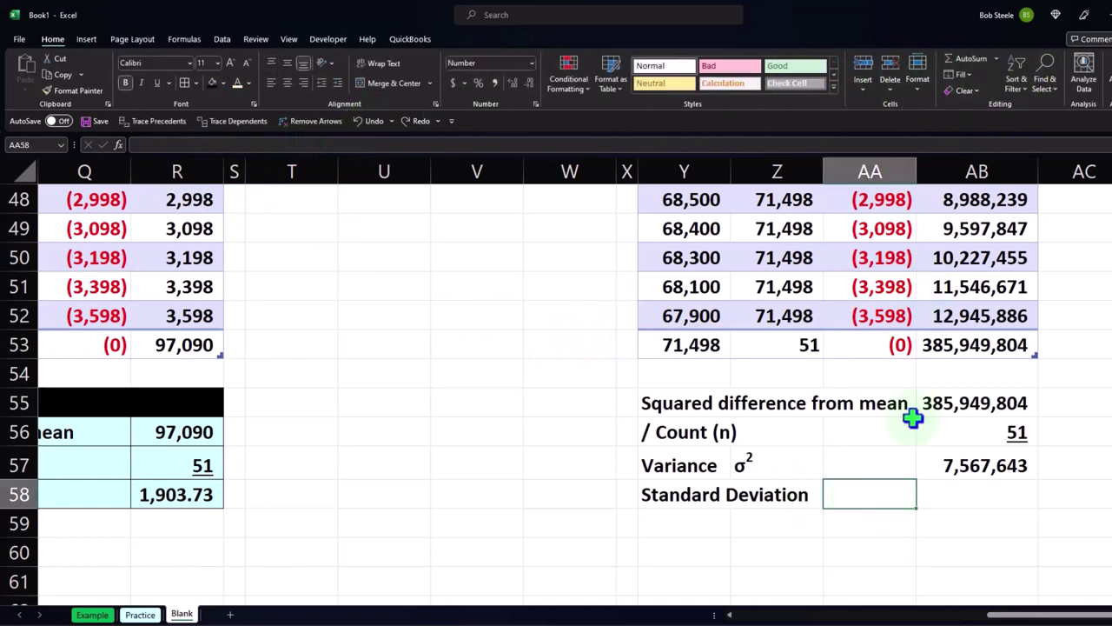
# Insert the Greek small letter sigma (σ) symbol in AA58 beside the Standard Deviation label
pyautogui.click(85, 39)
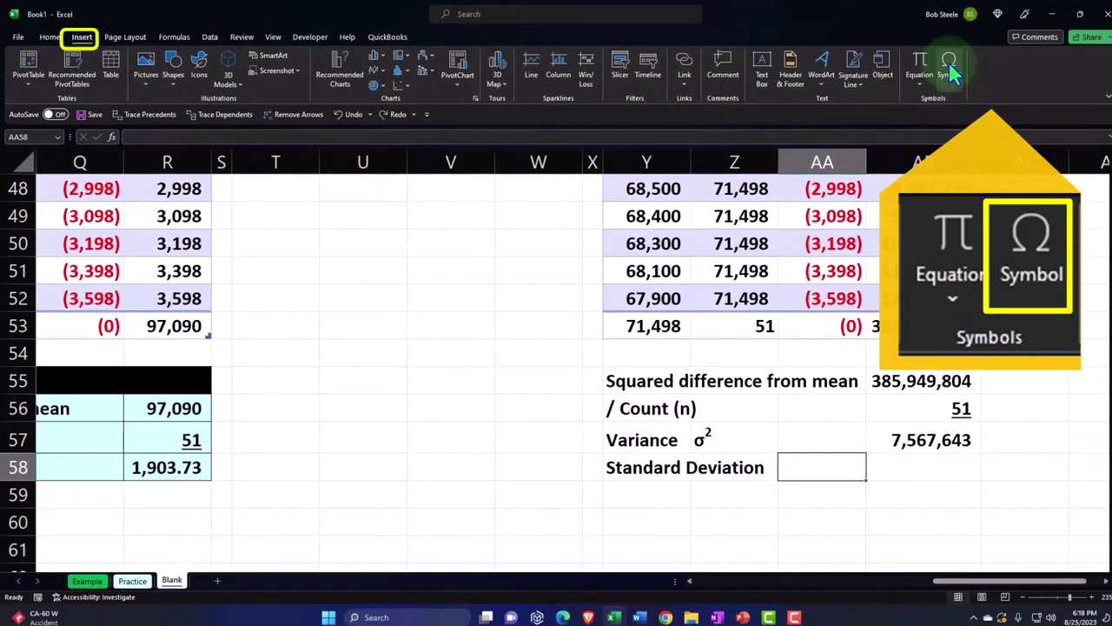
pyautogui.click(940, 61)
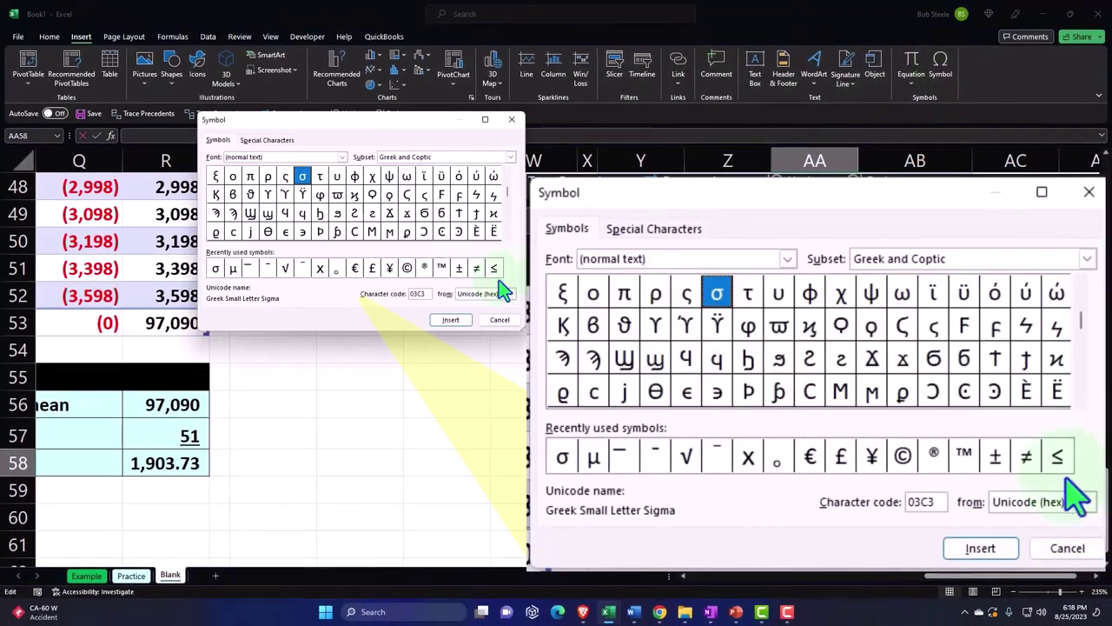
pyautogui.click(216, 269)
pyautogui.click(449, 321)
pyautogui.click(511, 119)
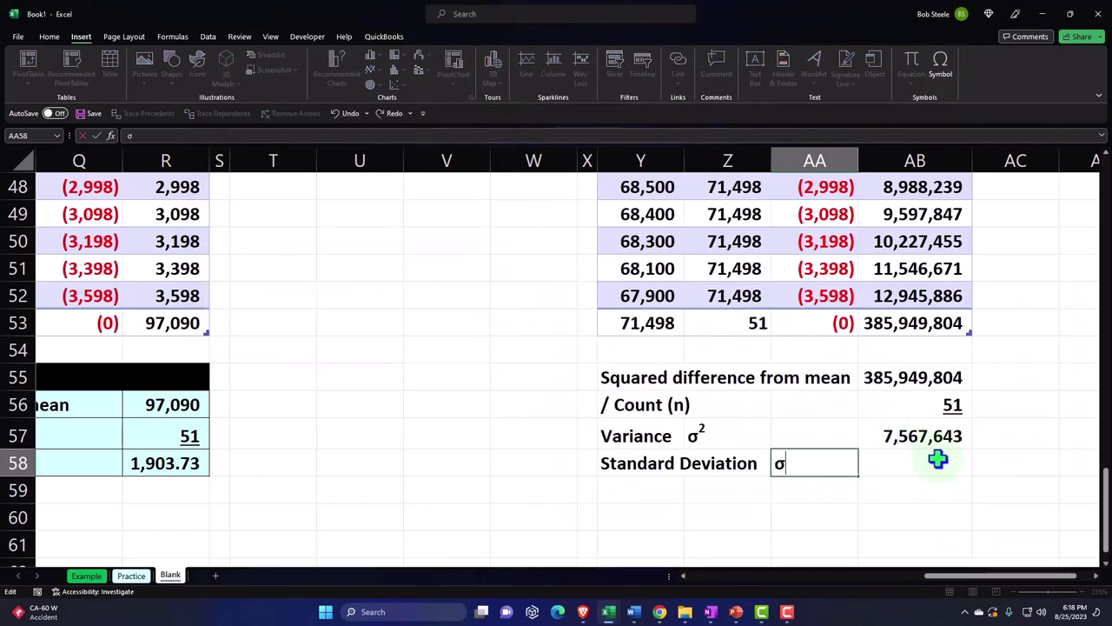
# Calculate the standard deviation in AB58 as the square root of the variance, =SQRT(AB57)
pyautogui.click(946, 463)
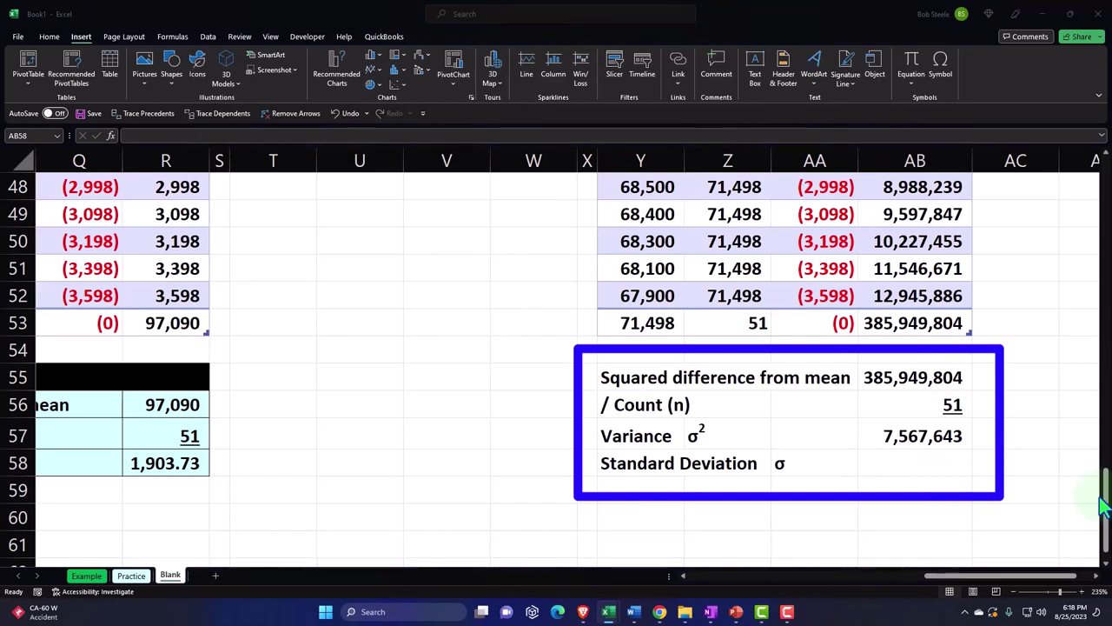
pyautogui.press('Escape')
pyautogui.write('=sq')
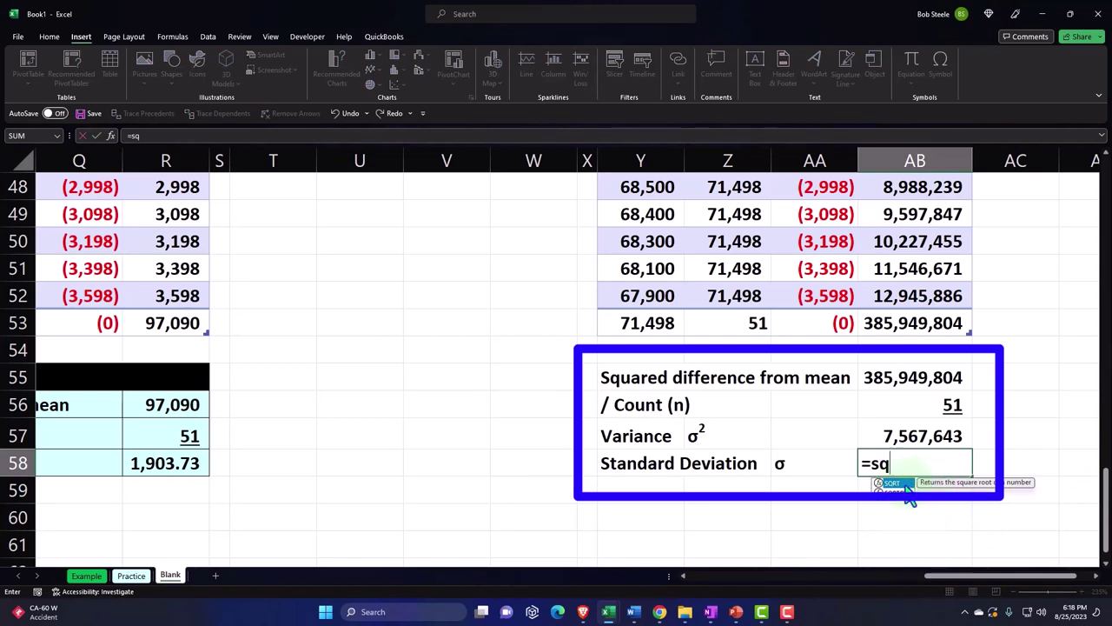
pyautogui.doubleClick(895, 484)
pyautogui.click(914, 439)
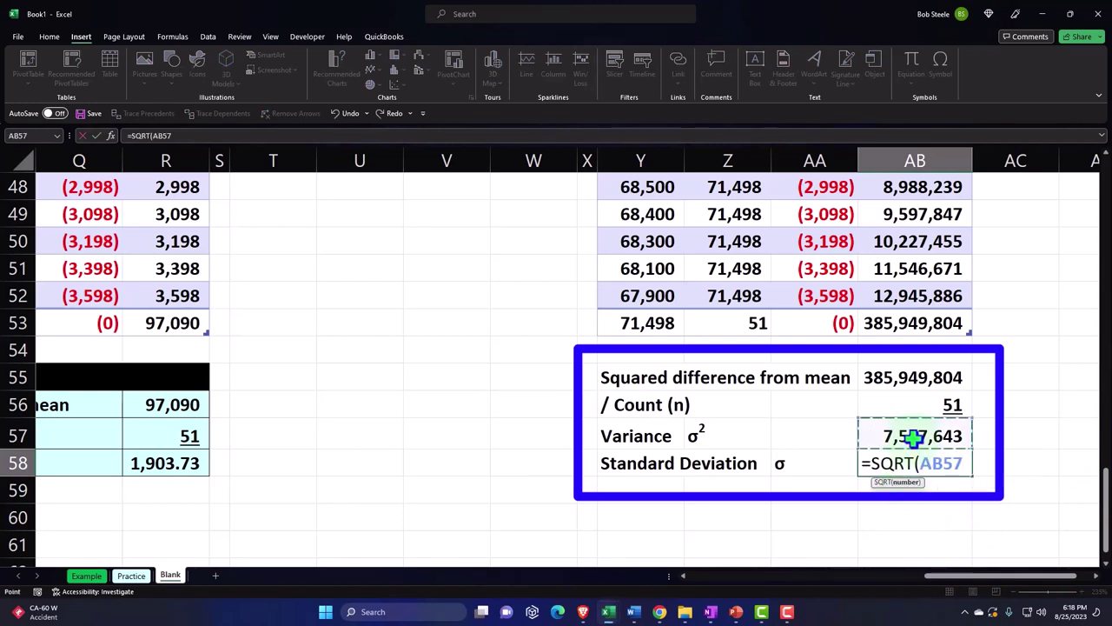
pyautogui.press('Return')
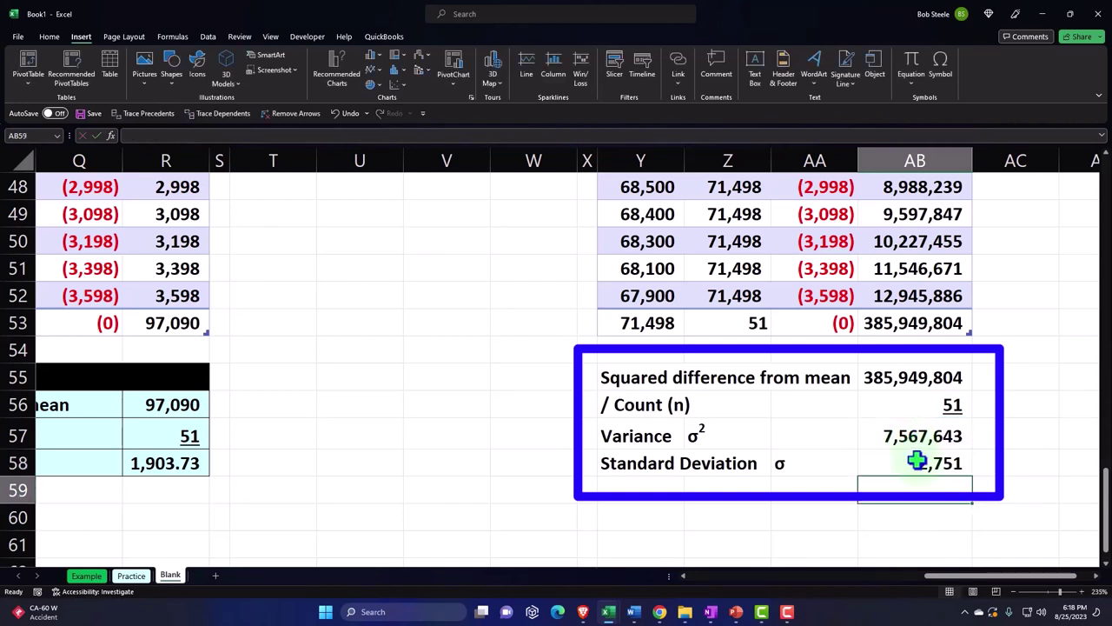
# Format the standard deviation in AB58 to show two decimal places
pyautogui.click(917, 461)
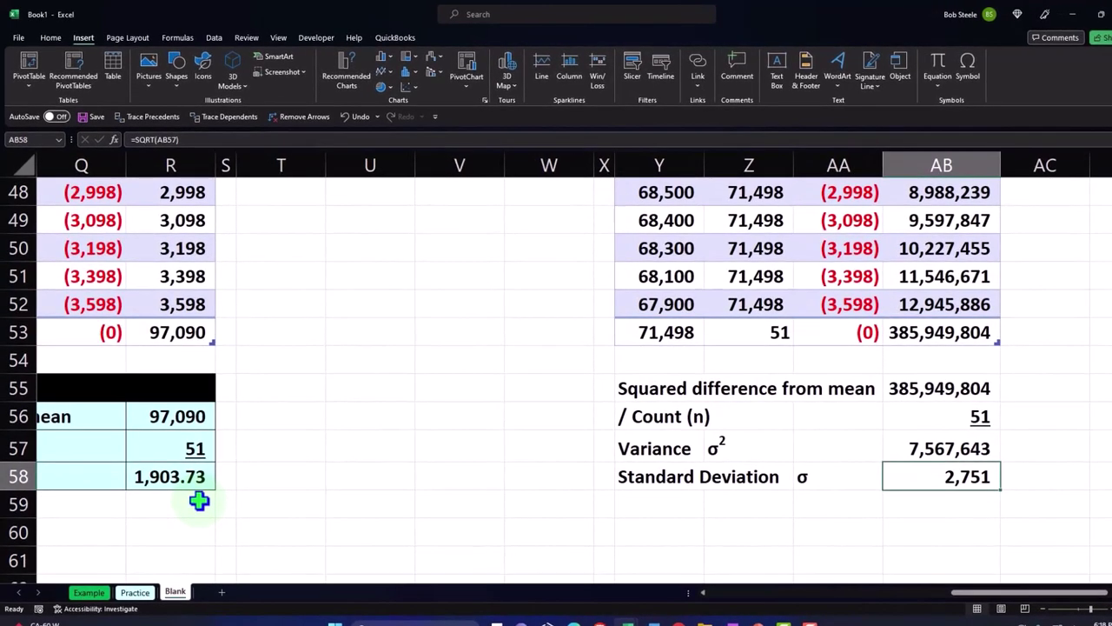
pyautogui.moveTo(1006, 603)
pyautogui.mouseDown()
pyautogui.moveTo(989, 608)
pyautogui.moveTo(1016, 614)
pyautogui.mouseUp()
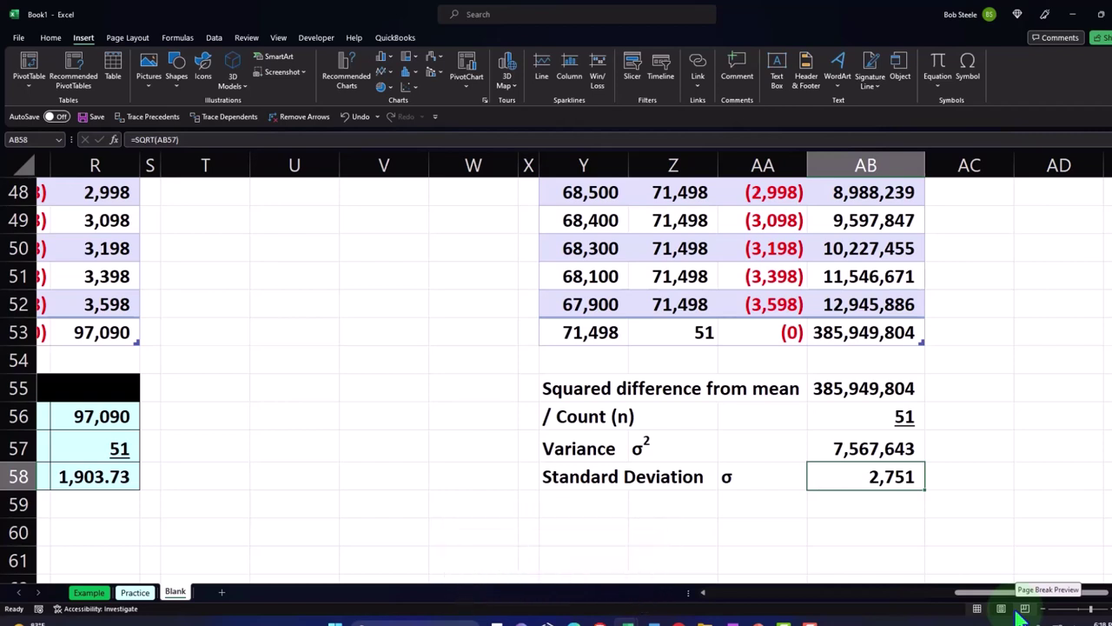
pyautogui.moveTo(1008, 599); pyautogui.dragTo(989, 599)
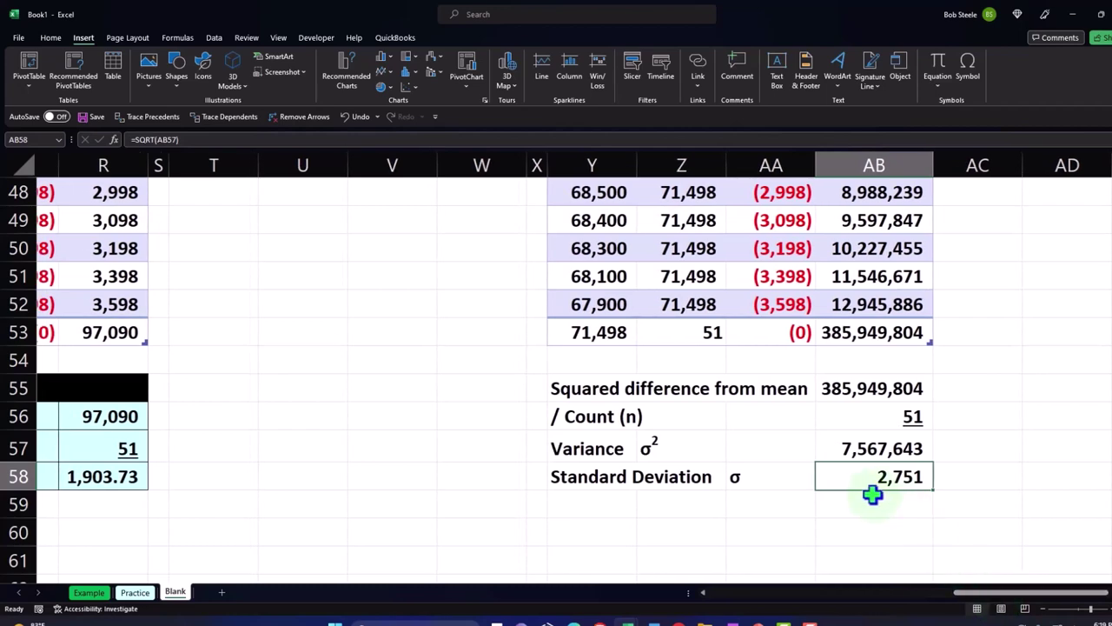
pyautogui.click(50, 37)
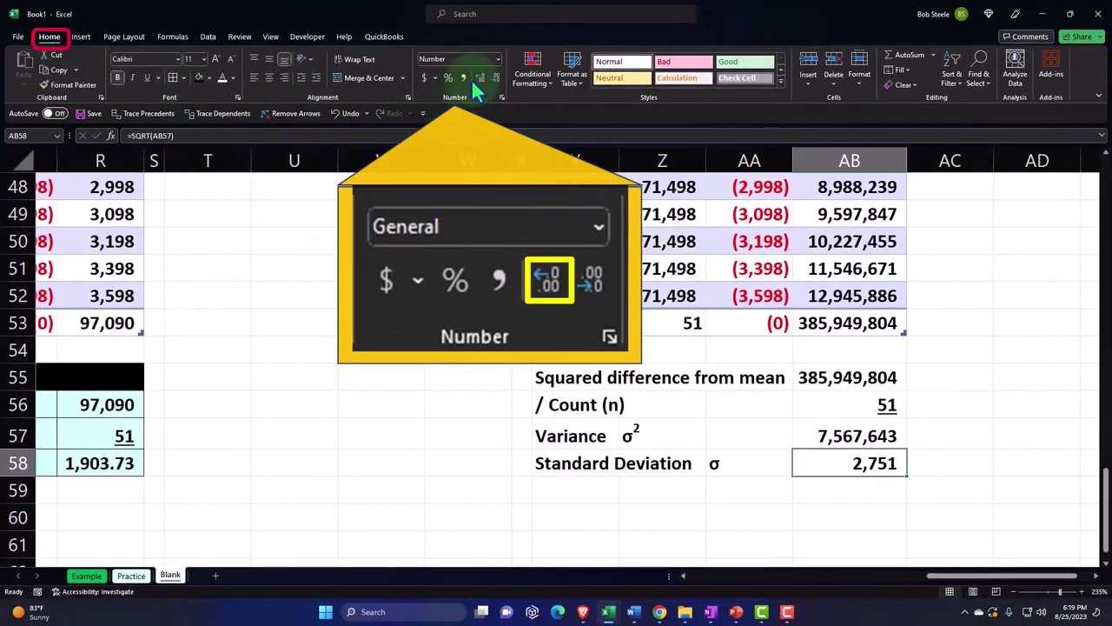
pyautogui.click(481, 80)
pyautogui.click(481, 80)
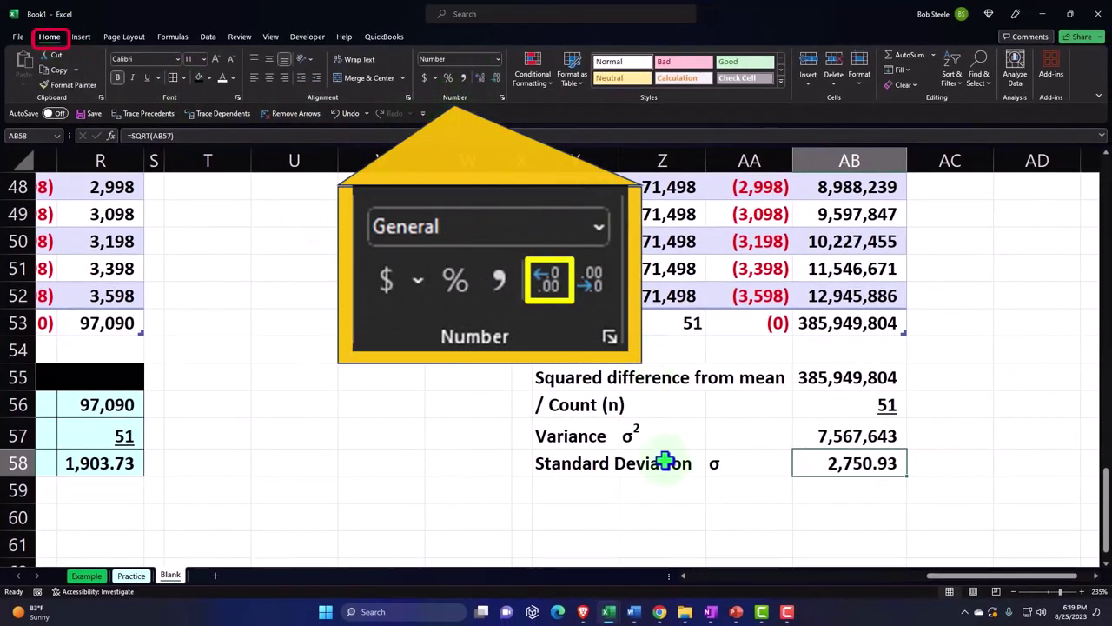
# Apply borders to all cells of Y55:AB58 and fill the range with the recently used light blue
pyautogui.click(660, 489)
pyautogui.moveTo(576, 375); pyautogui.dragTo(852, 459)
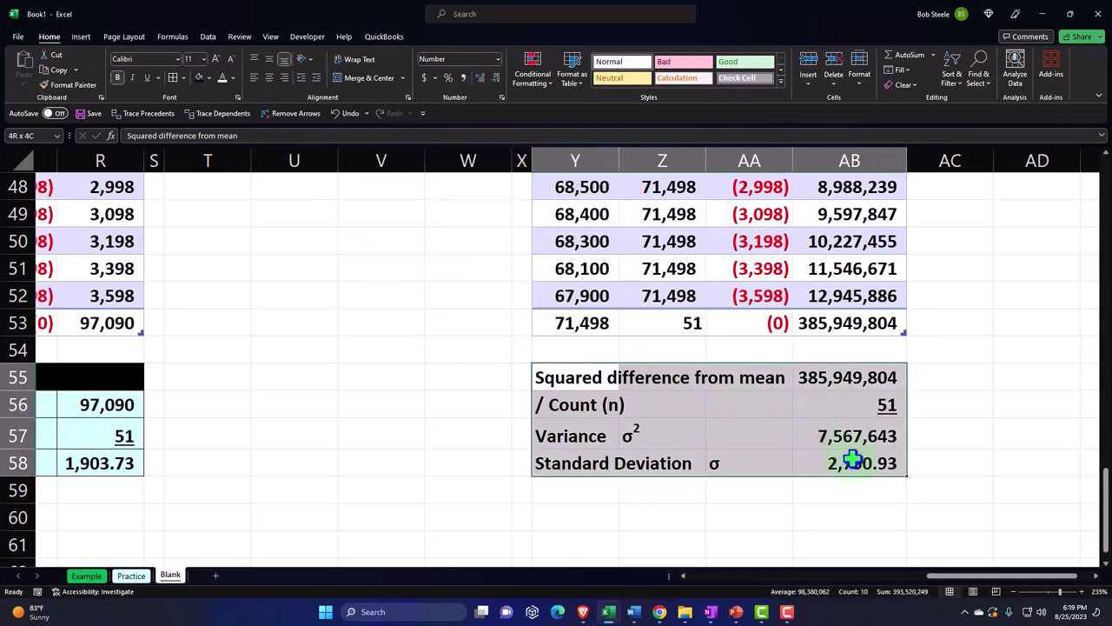
pyautogui.click(171, 79)
pyautogui.click(209, 77)
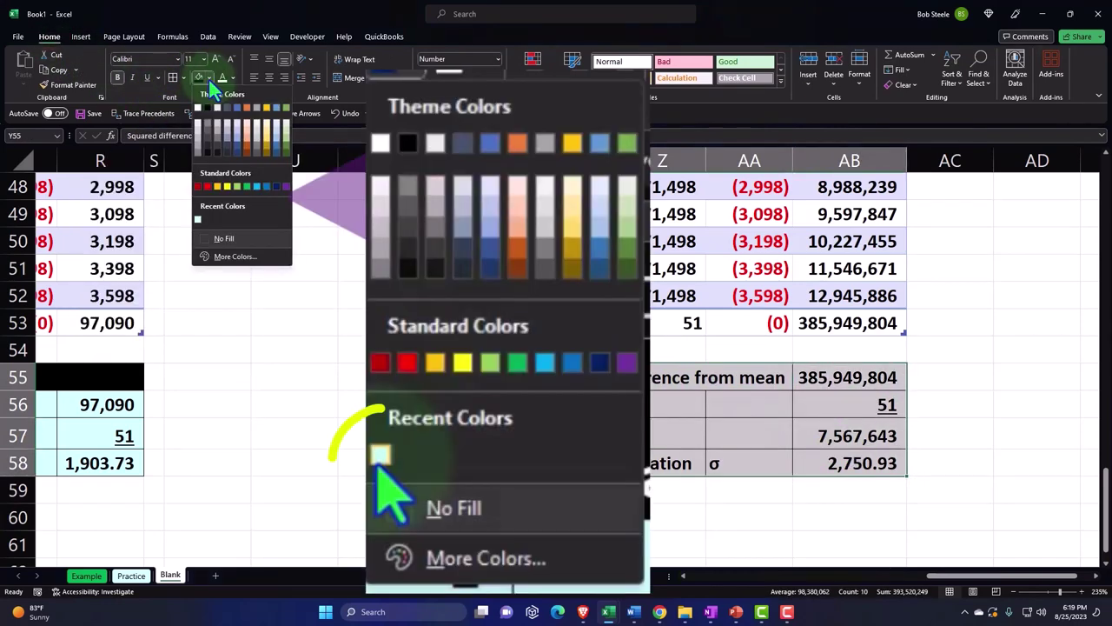
pyautogui.click(197, 208)
pyautogui.click(404, 434)
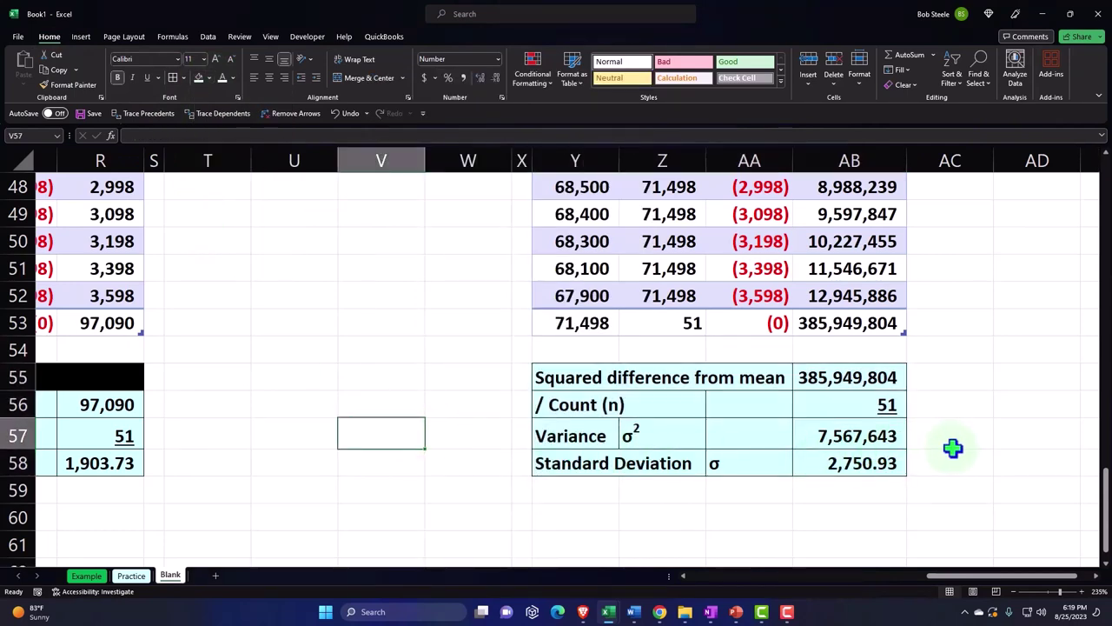
pyautogui.scroll(16, 953, 447)
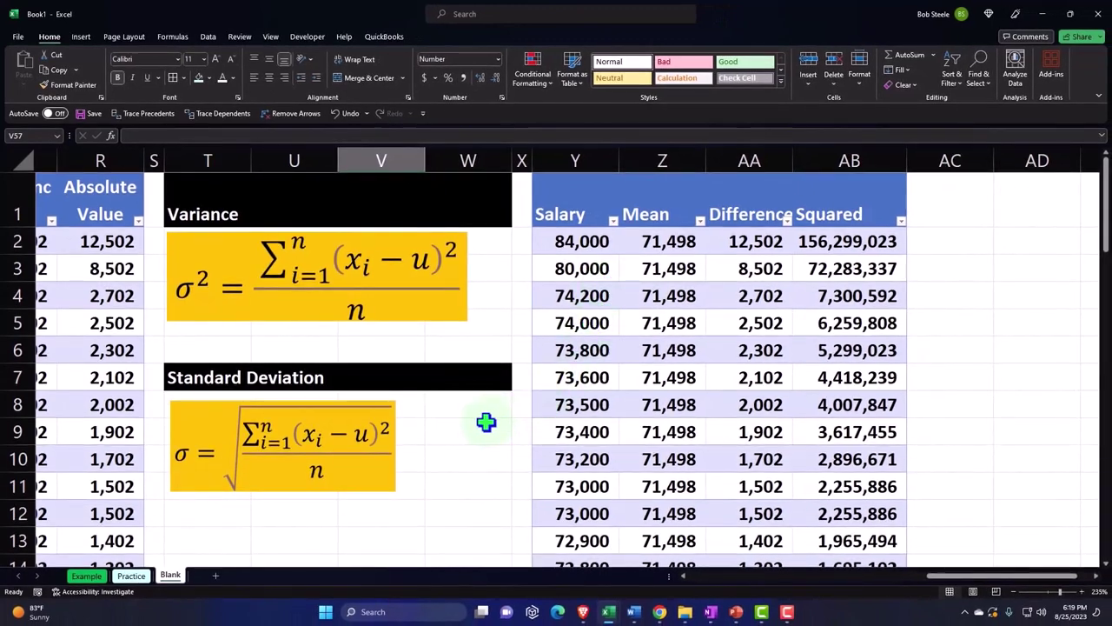
pyautogui.click(485, 423)
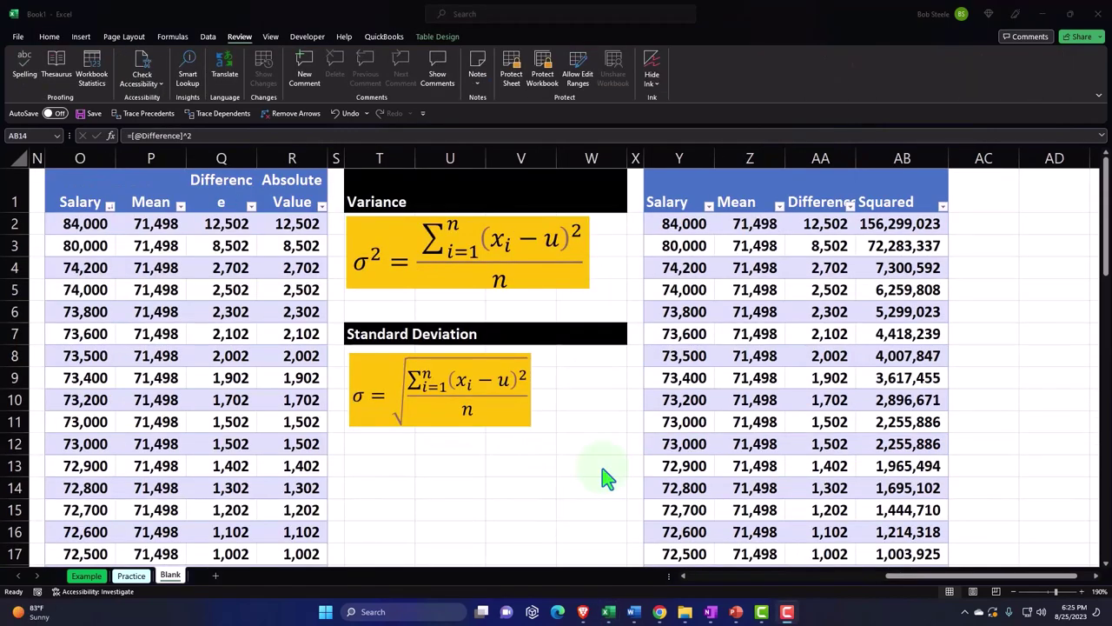
# Enter the label "Standard Deviation Population" in Y60 below the calculation block
pyautogui.scroll(-8, 608, 479)
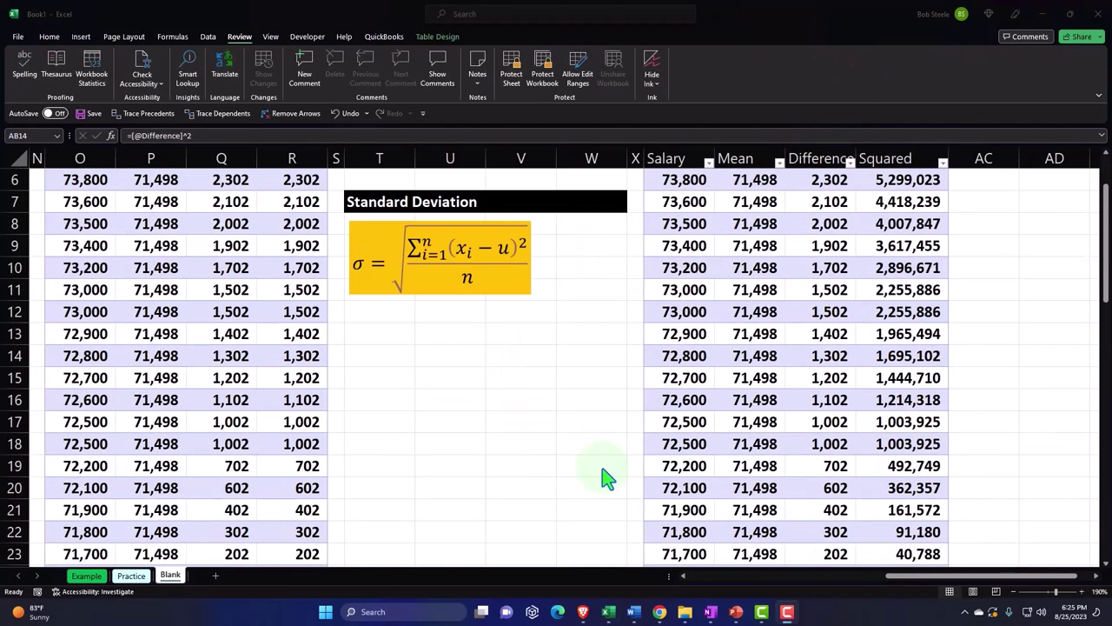
pyautogui.scroll(-8, 607, 479)
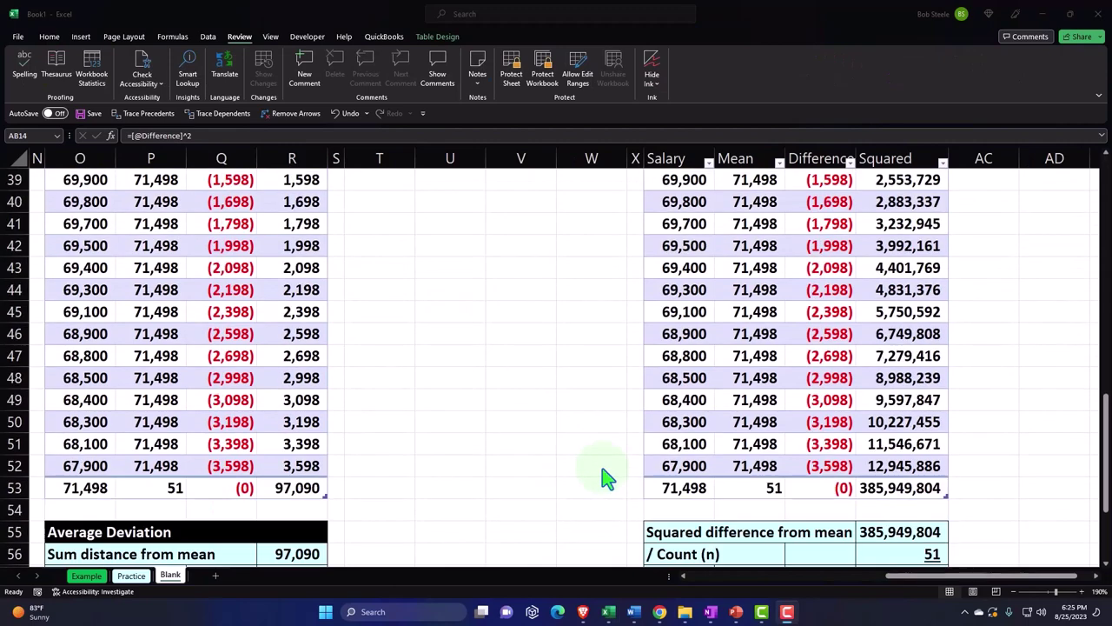
pyautogui.click(695, 447)
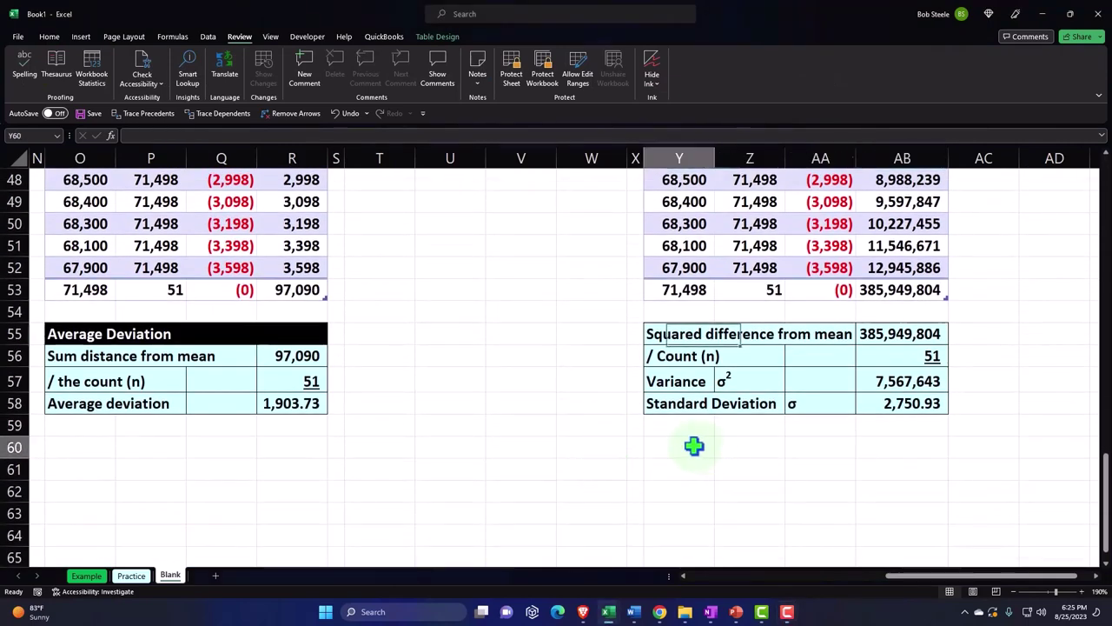
pyautogui.write('S')
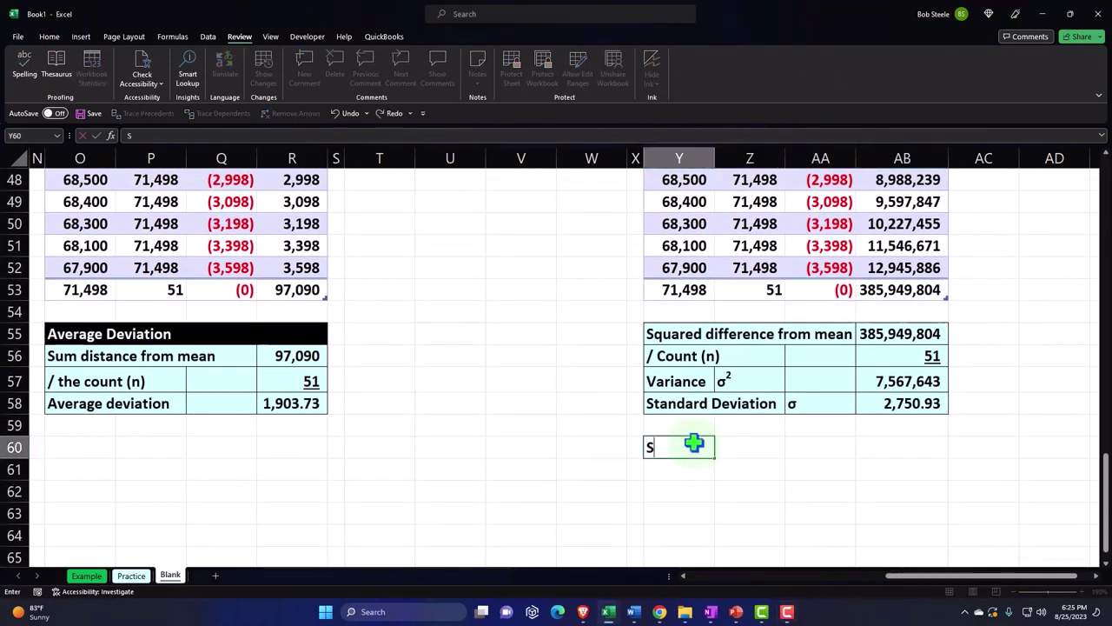
pyautogui.write('tanda')
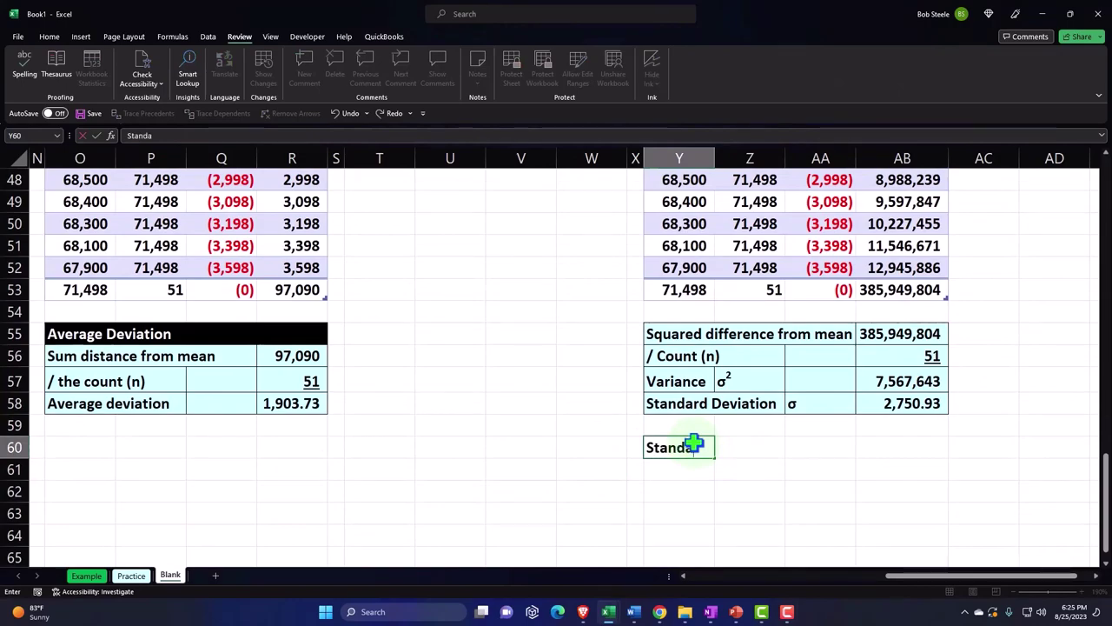
pyautogui.write('rd Deviation P')
pyautogui.write('opulation')
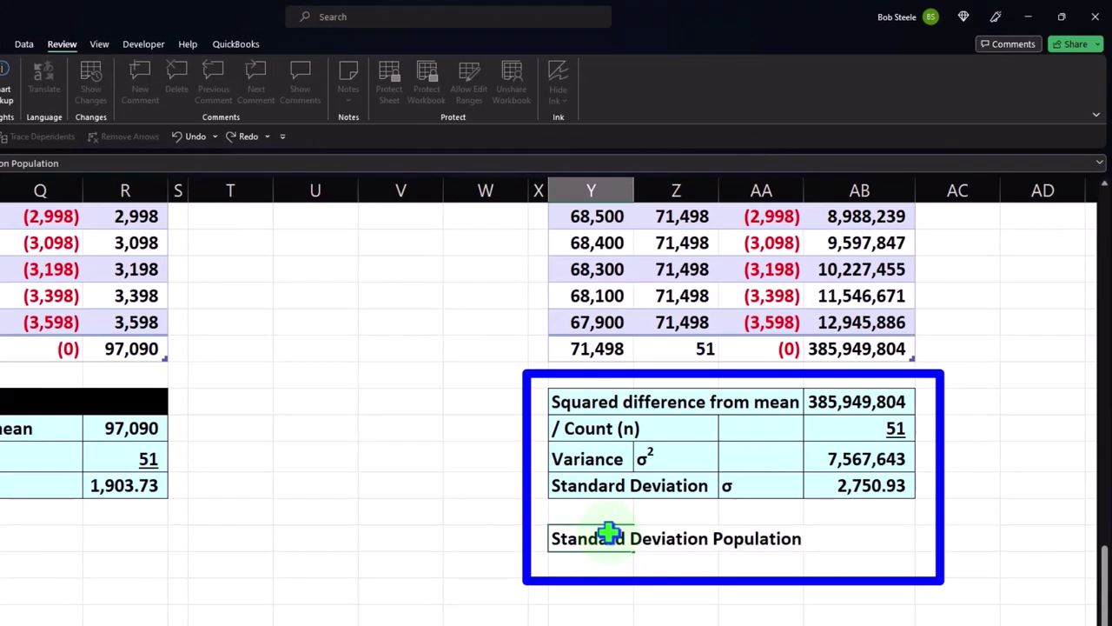
pyautogui.press('Tab')
# Calculate the population standard deviation of the Salary column in AB60 with =STDEV.P(Table10[Salary])
pyautogui.press('Tab')
pyautogui.press('Tab')
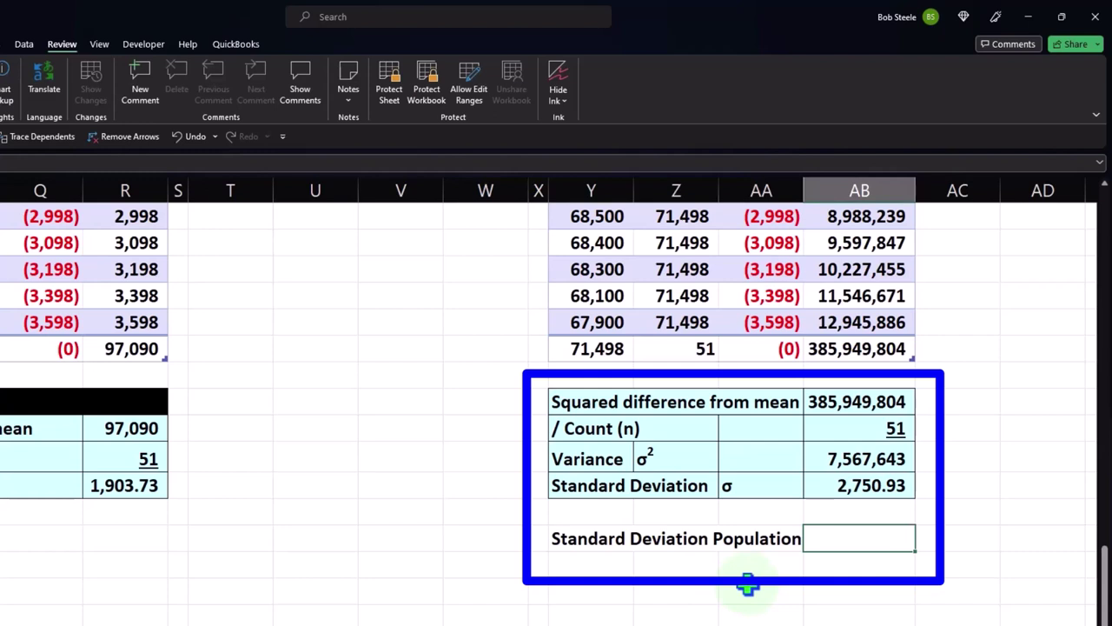
pyautogui.write('=s')
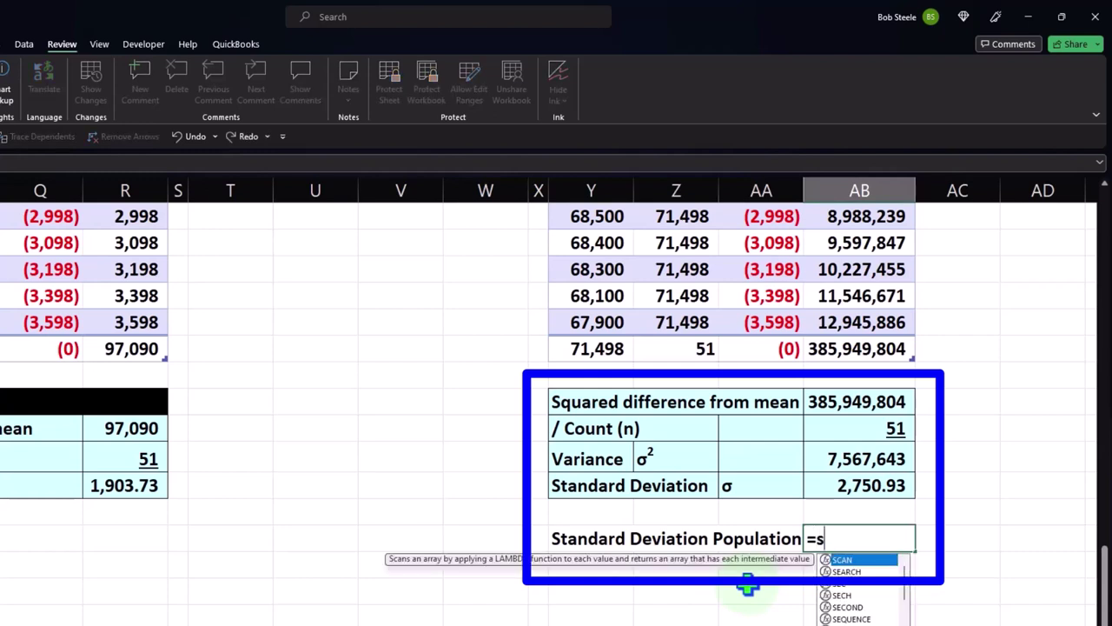
pyautogui.write('t')
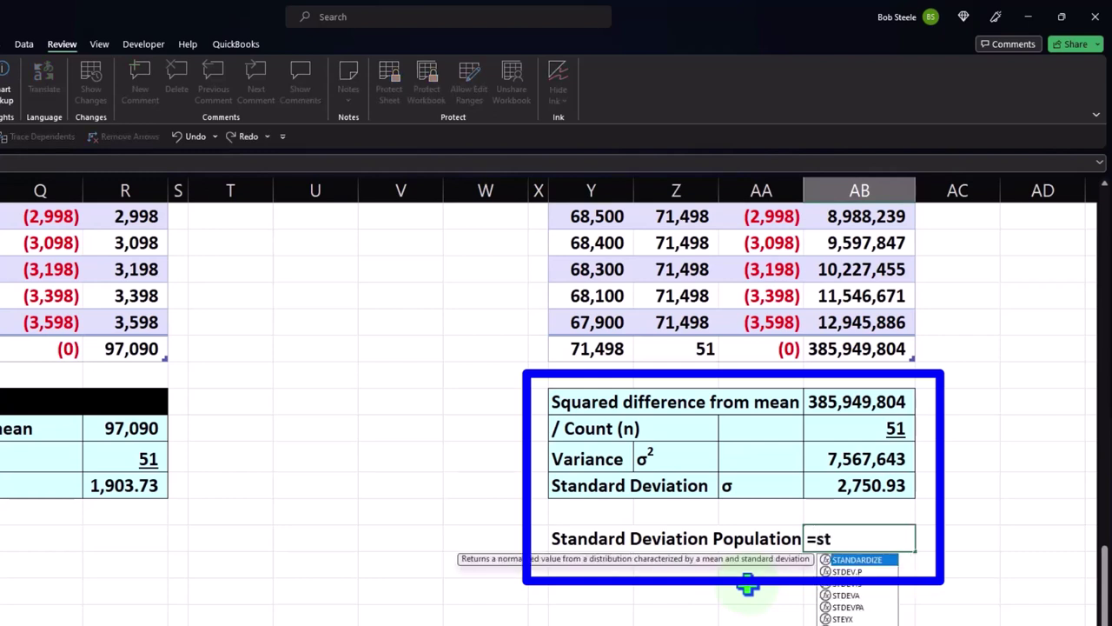
pyautogui.doubleClick(847, 572)
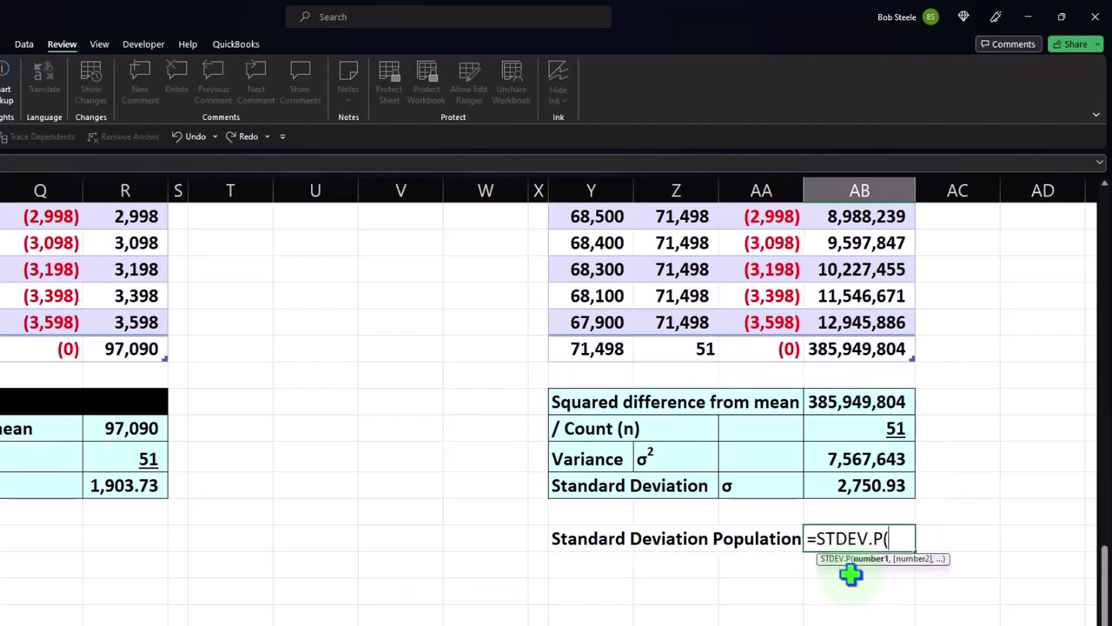
pyautogui.scroll(10, 645, 571)
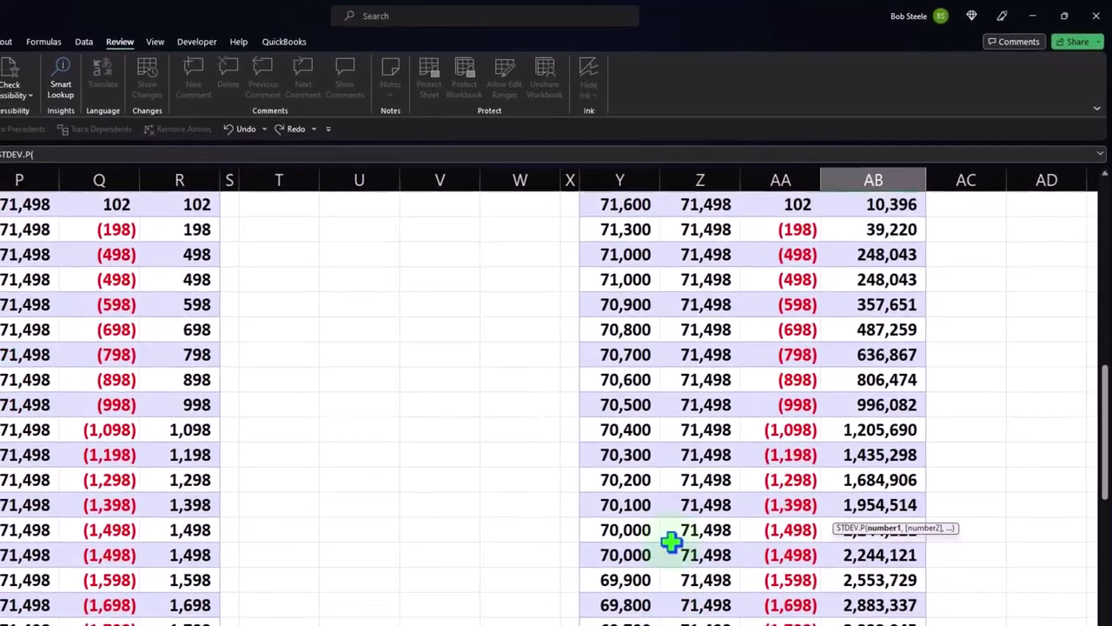
pyautogui.scroll(8, 687, 522)
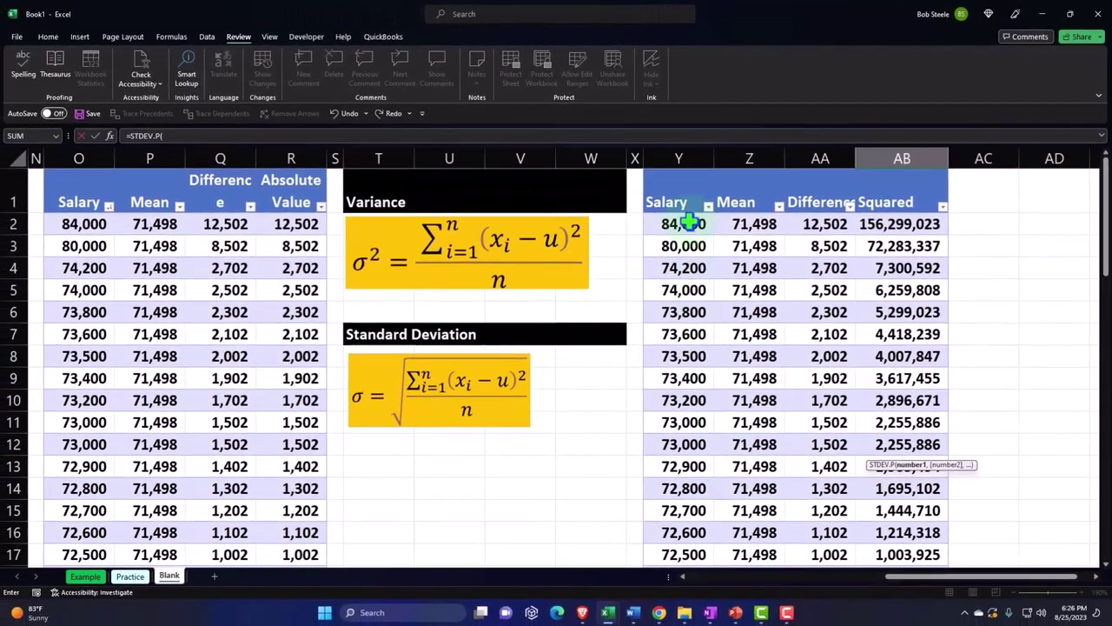
pyautogui.click(679, 169)
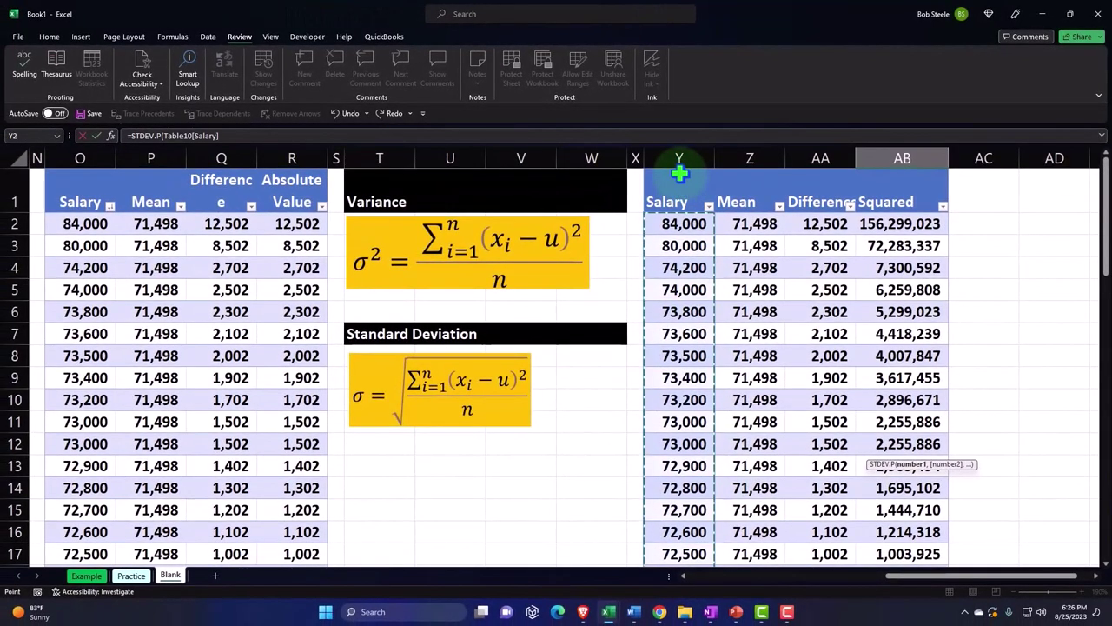
pyautogui.press('Return')
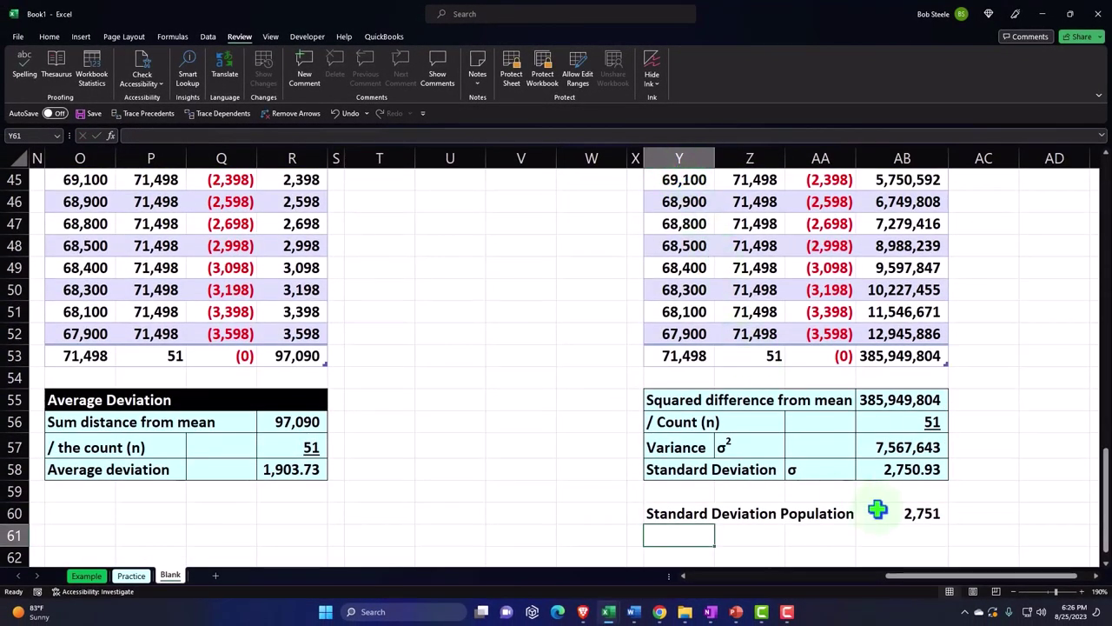
# Format the population standard deviation in AB60 to show two decimal places
pyautogui.click(905, 514)
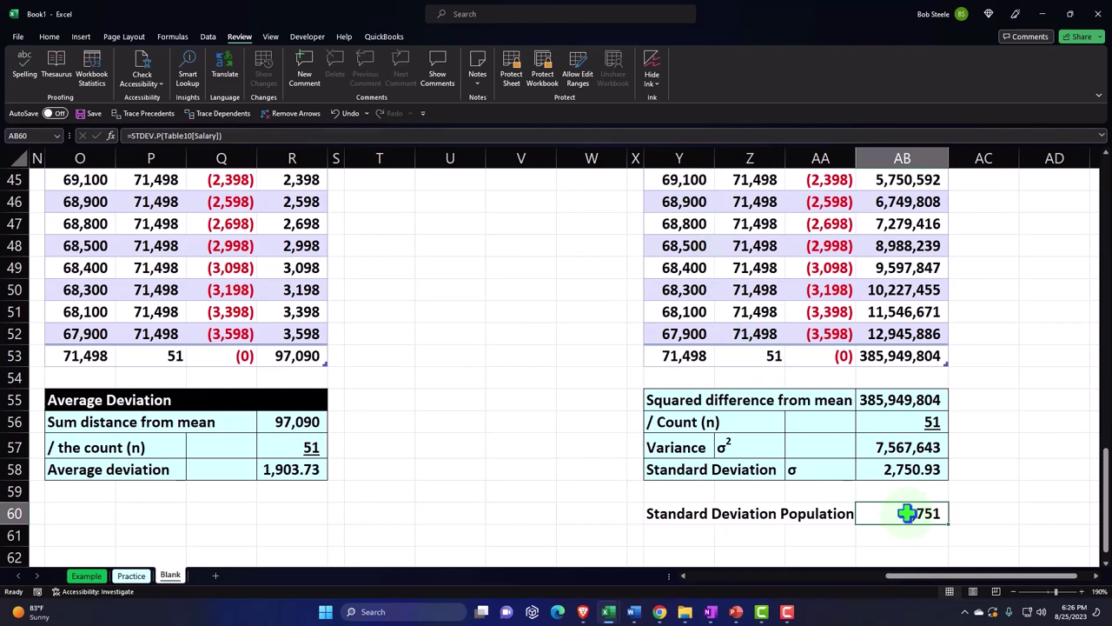
pyautogui.click(49, 38)
pyautogui.click(480, 78)
pyautogui.click(480, 78)
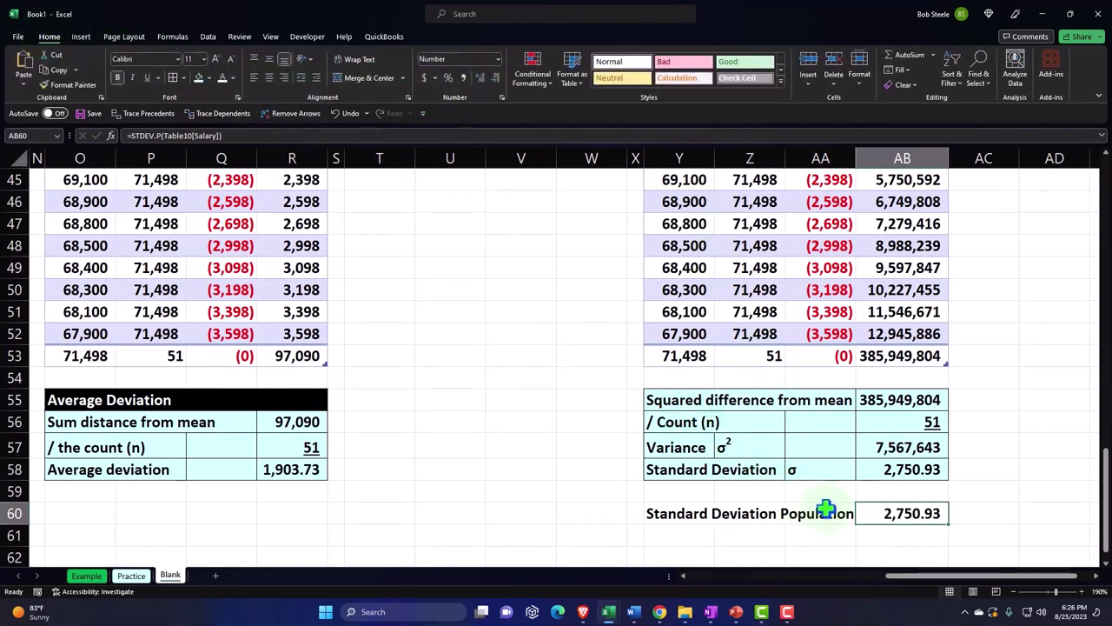
# Enter the label "Varaince of a Population" in Y61 below the Standard Deviation Population label
pyautogui.click(921, 470)
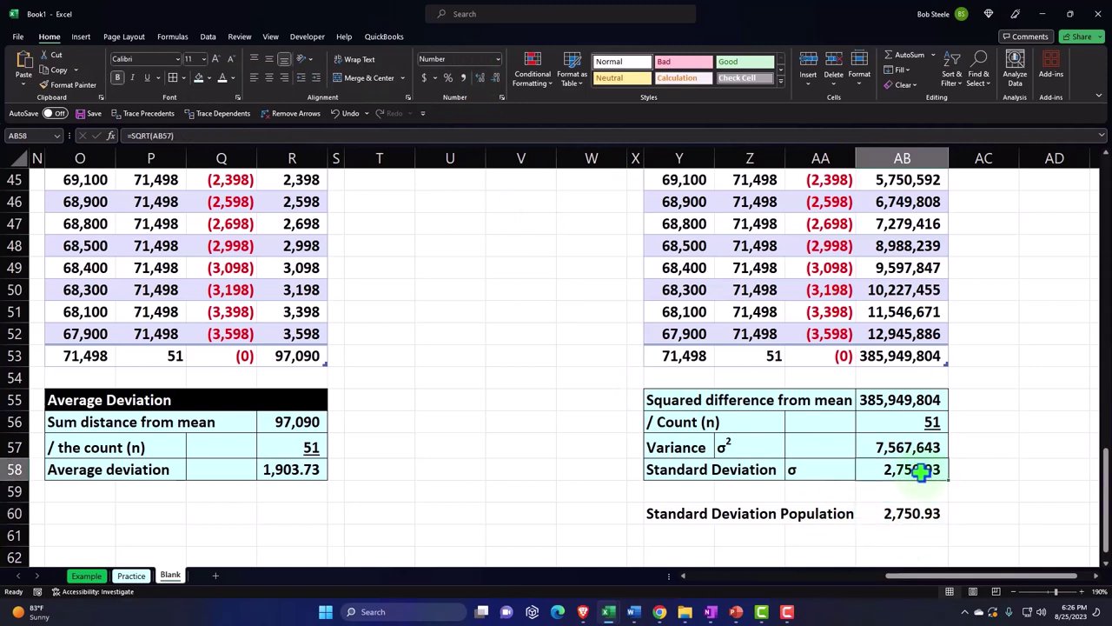
pyautogui.press('Down')
pyautogui.press('Down')
pyautogui.press('Down')
pyautogui.press('Left')
pyautogui.press('Left')
pyautogui.press('Left')
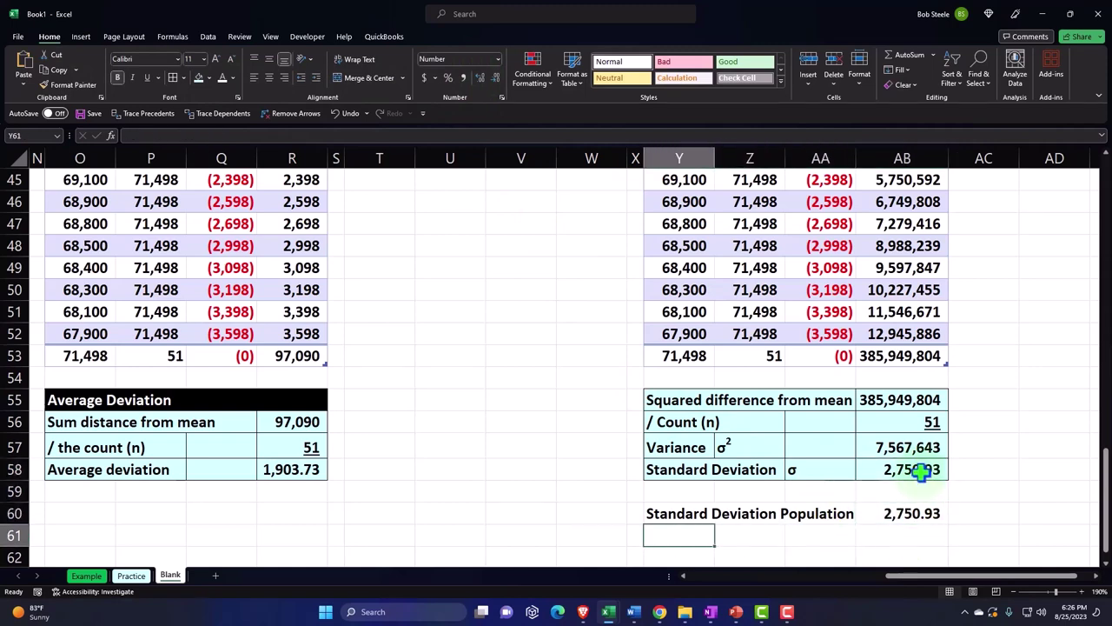
pyautogui.write('Va')
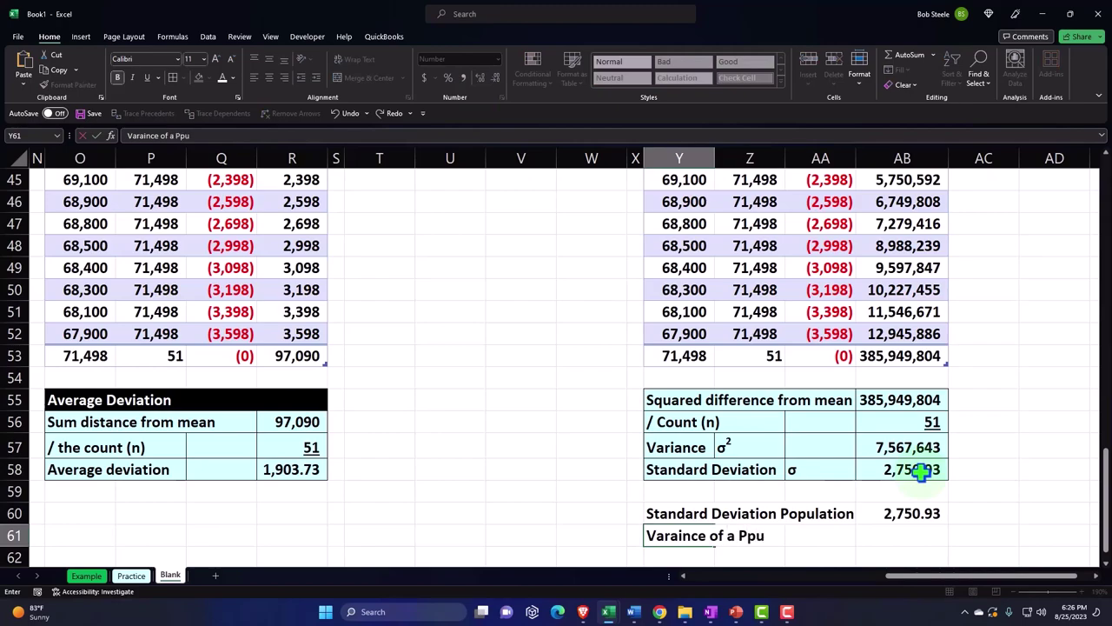
pyautogui.write('raince of a Po')
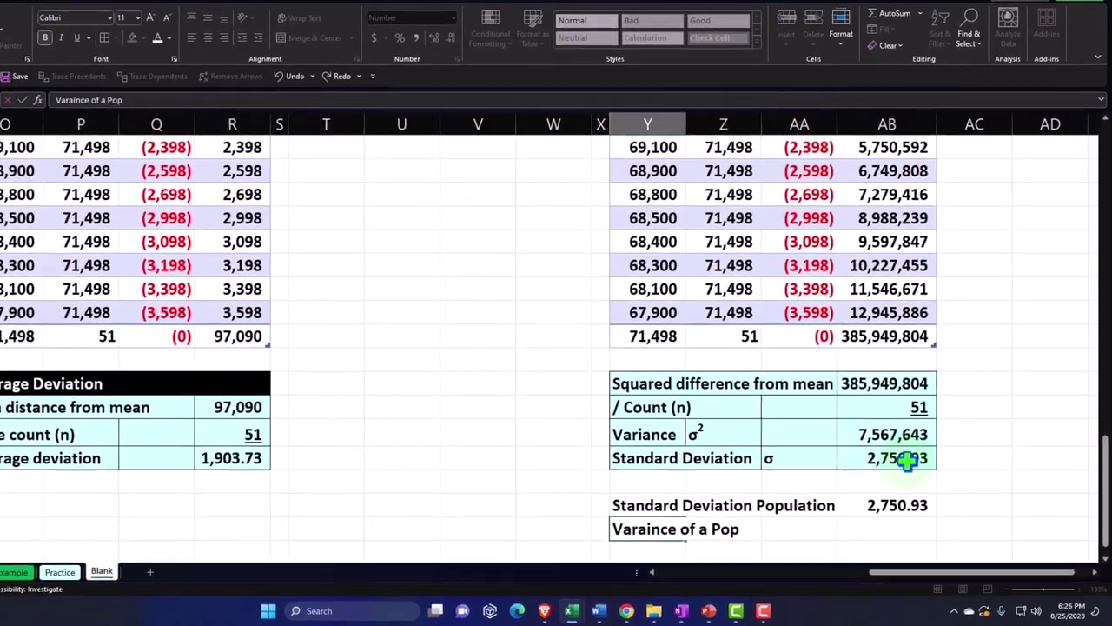
pyautogui.write('pulation')
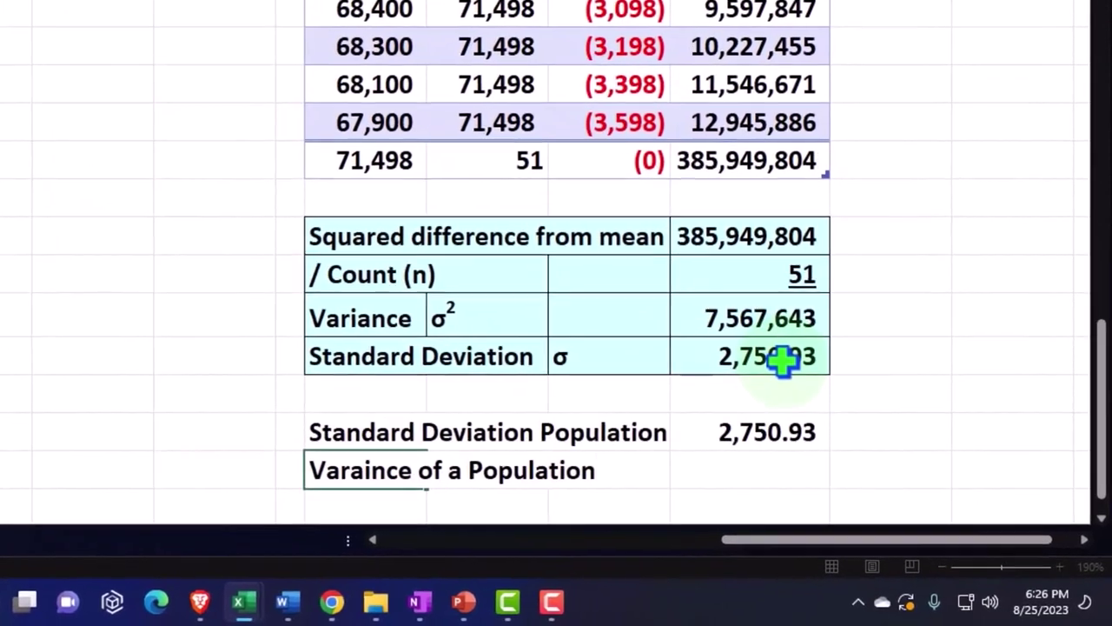
# Calculate the population variance in AB61 with =VAR.P(Table10[Salary]) and compare it with the manually calculated variance in AB57
pyautogui.press('Right')
pyautogui.press('Right')
pyautogui.press('Right')
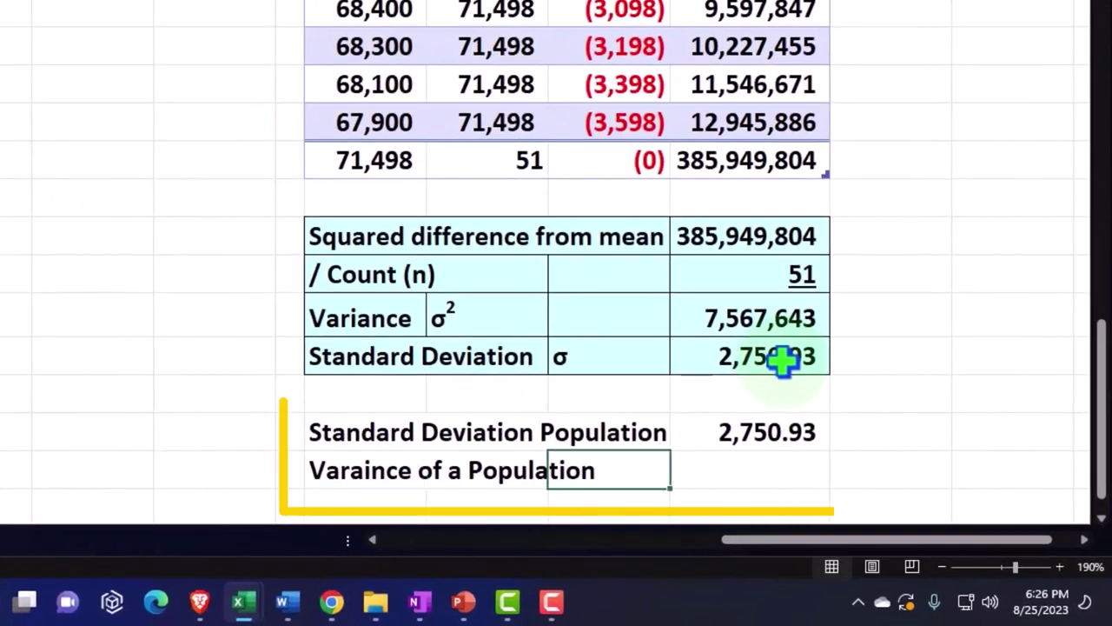
pyautogui.write('=')
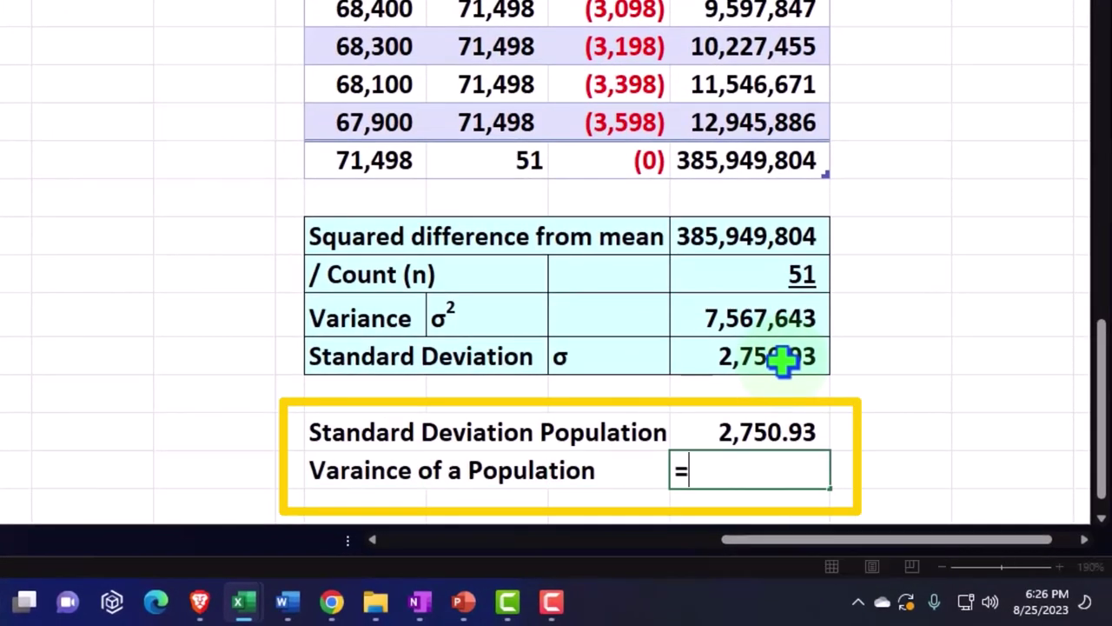
pyautogui.write('va')
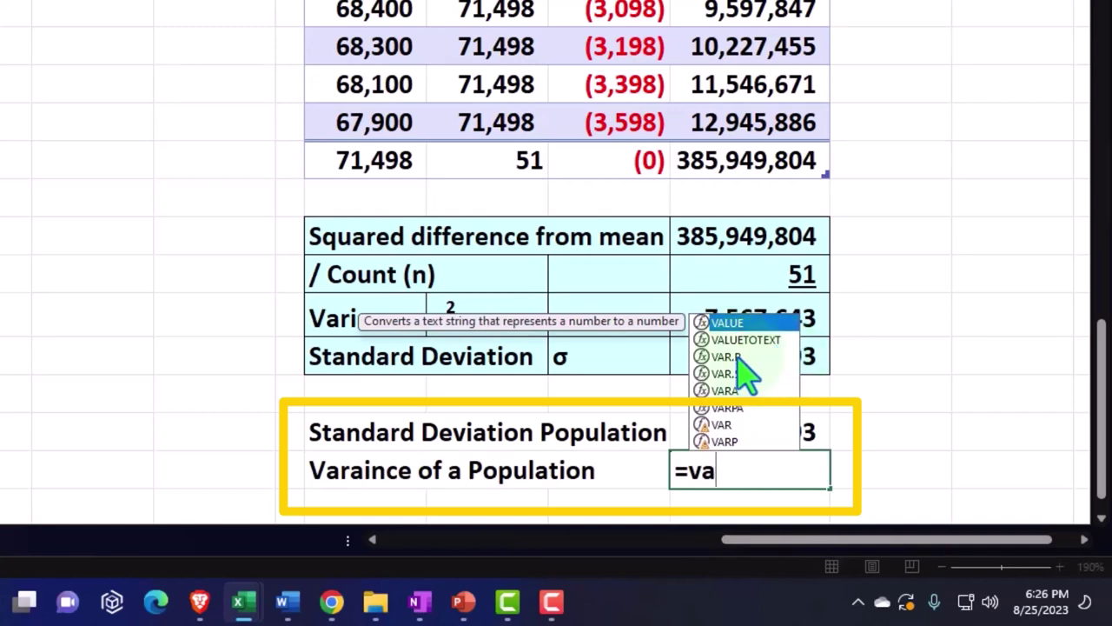
pyautogui.doubleClick(730, 356)
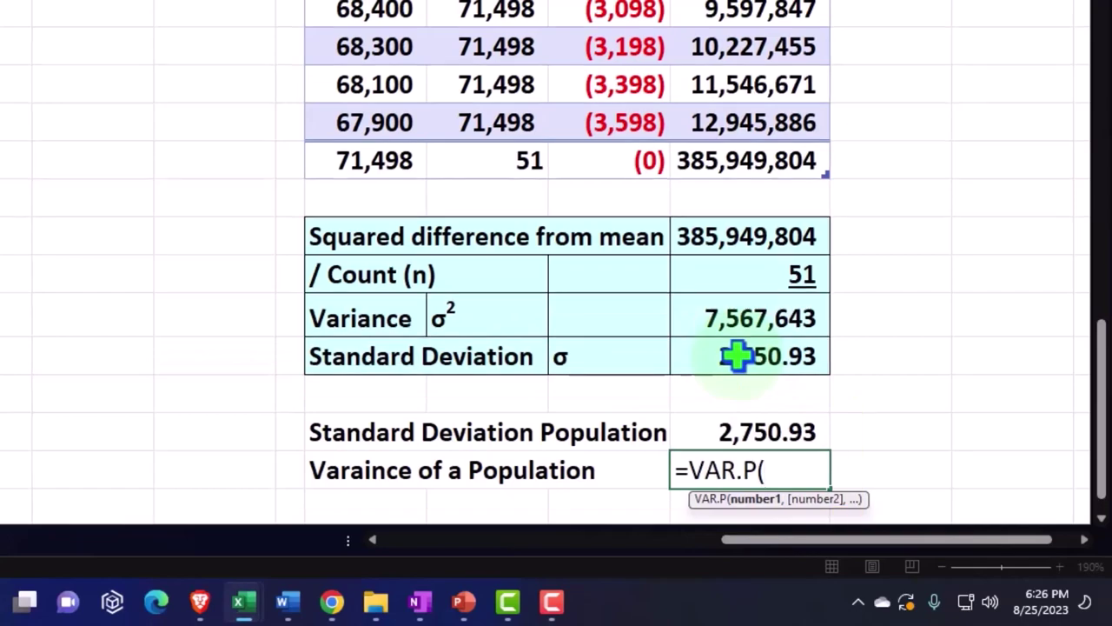
pyautogui.scroll(15, 765, 377)
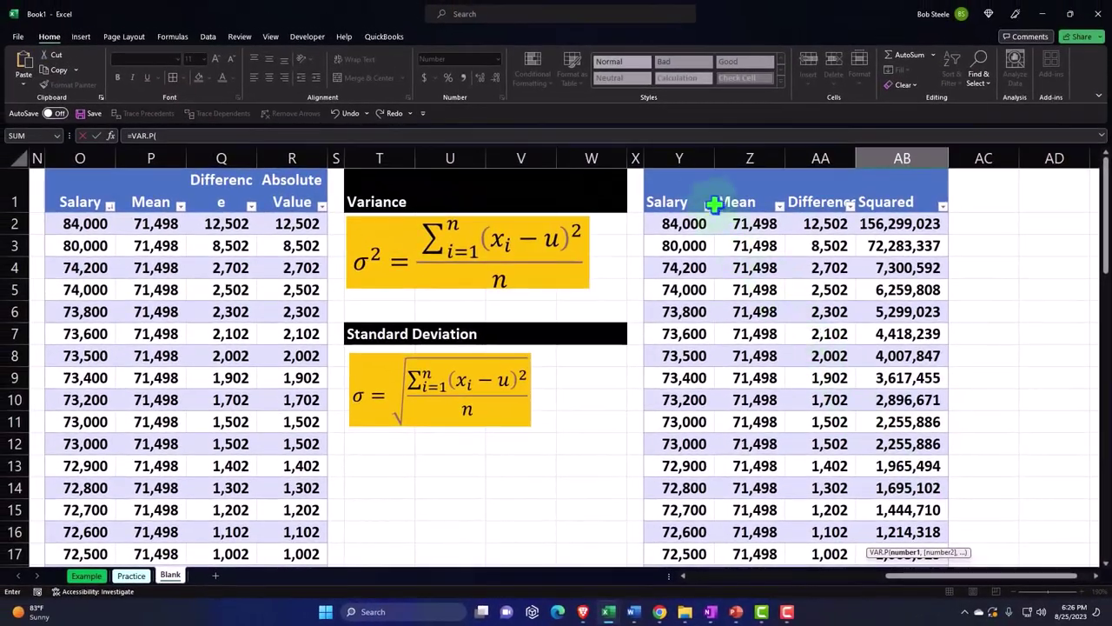
pyautogui.click(684, 170)
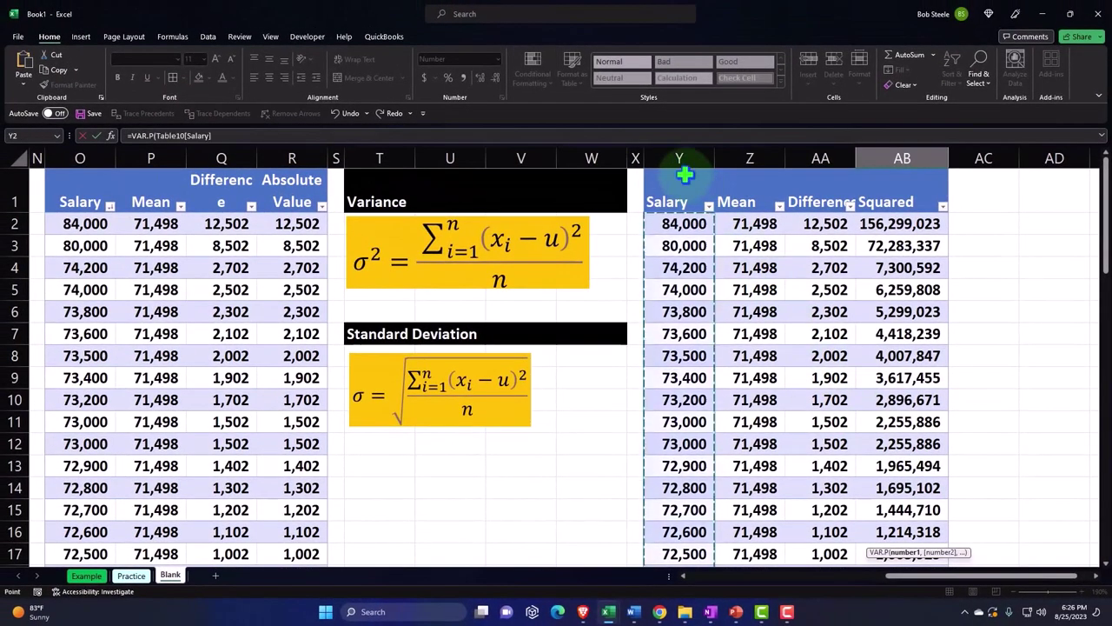
pyautogui.press('Return')
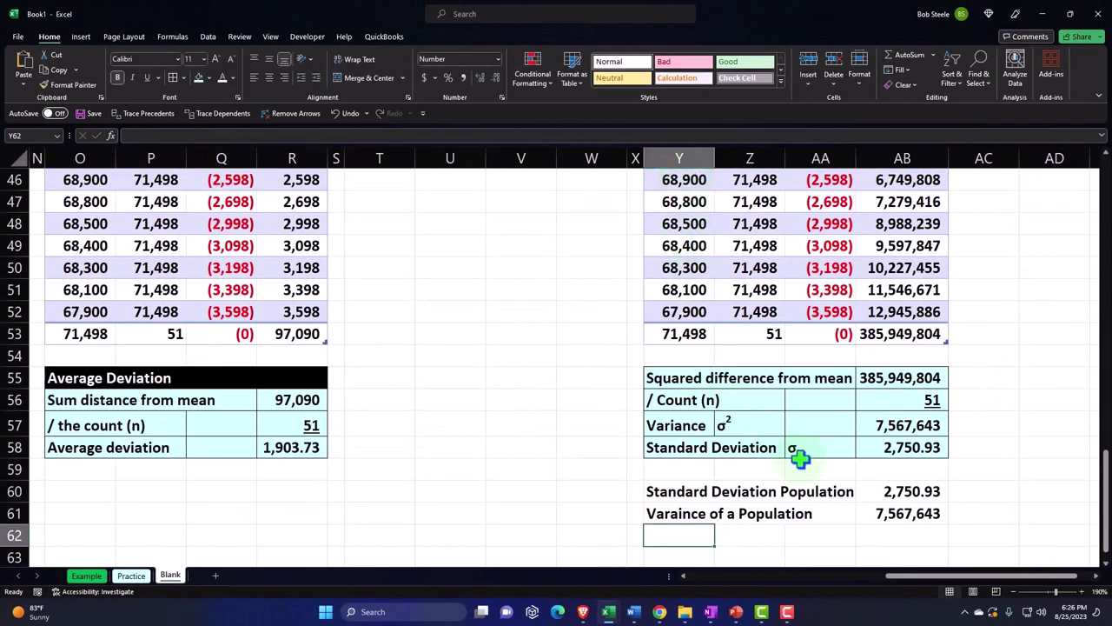
pyautogui.click(899, 512)
pyautogui.click(891, 425)
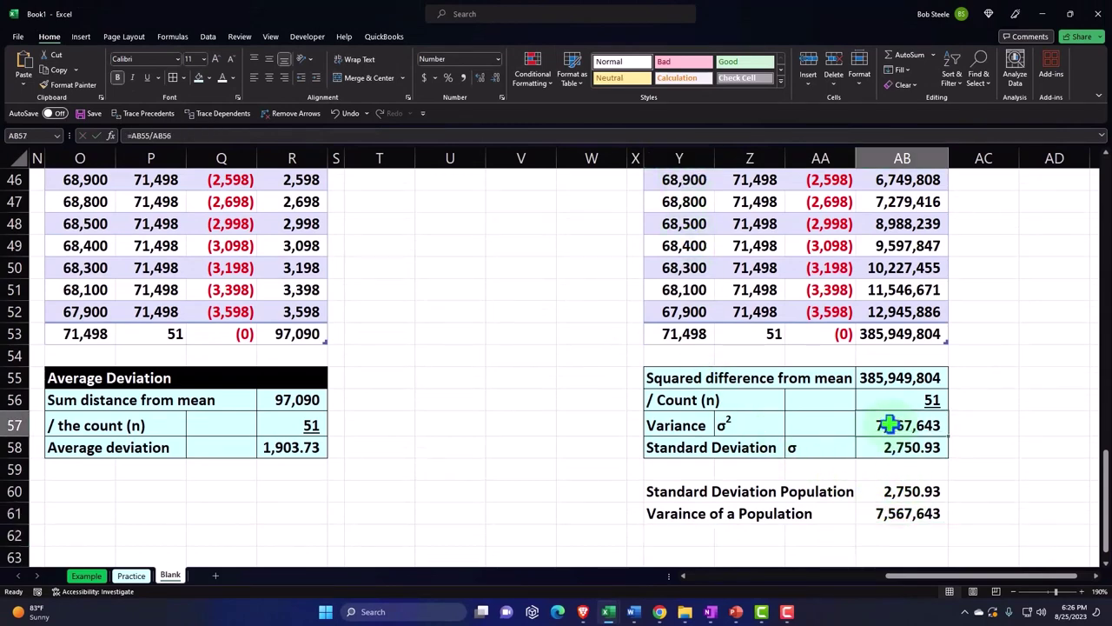
# Enter the label "Standard deviation Sample" in Y63, leaving one empty row below the population figures
pyautogui.press('Down')
pyautogui.press('Down')
pyautogui.press('Down')
pyautogui.press('Down')
pyautogui.press('Down')
pyautogui.press('Down')
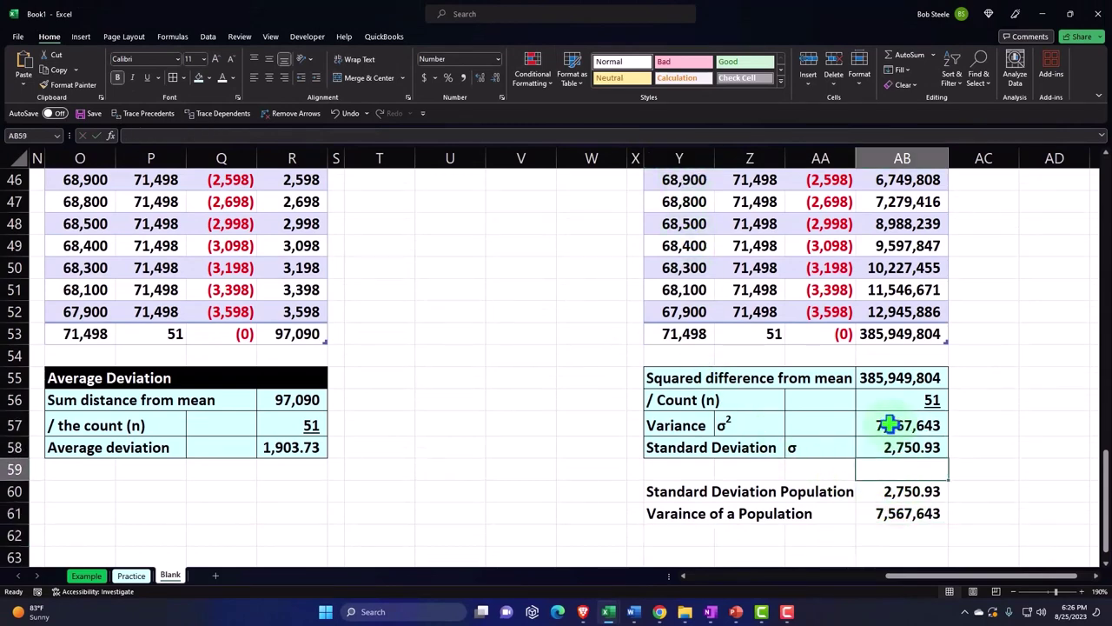
pyautogui.press('Left')
pyautogui.press('Left')
pyautogui.press('Left')
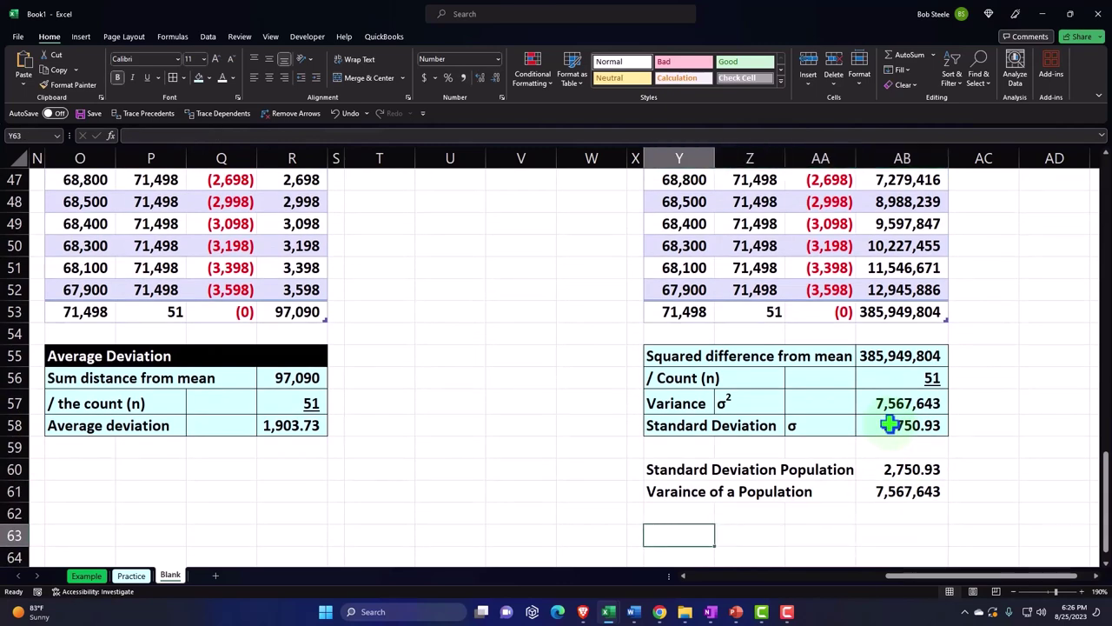
pyautogui.write('Standard dev')
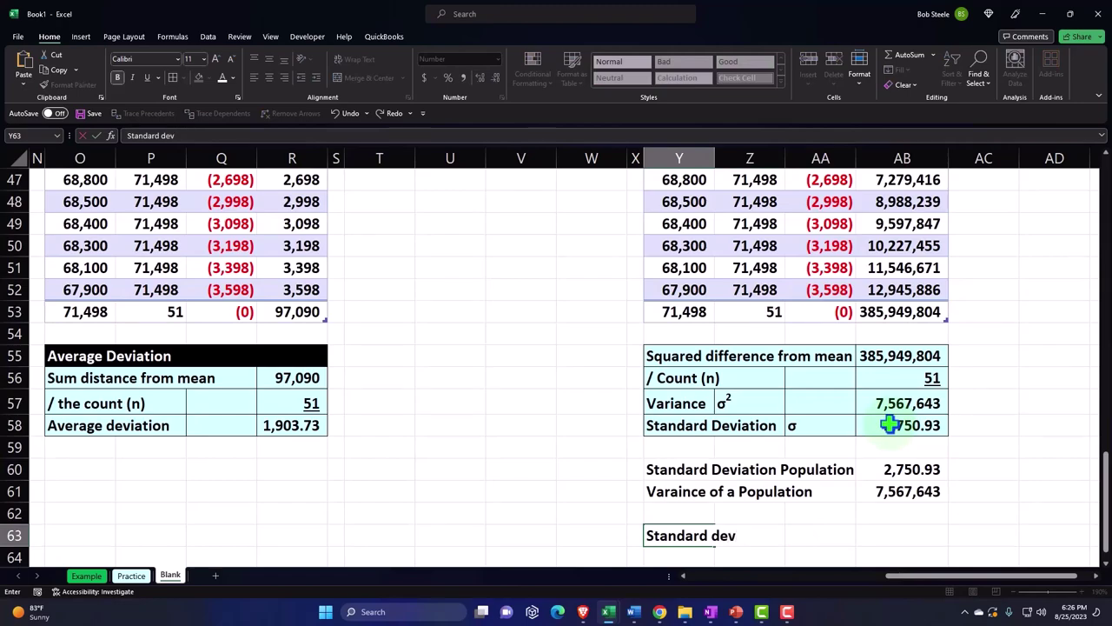
pyautogui.write('iation Sam')
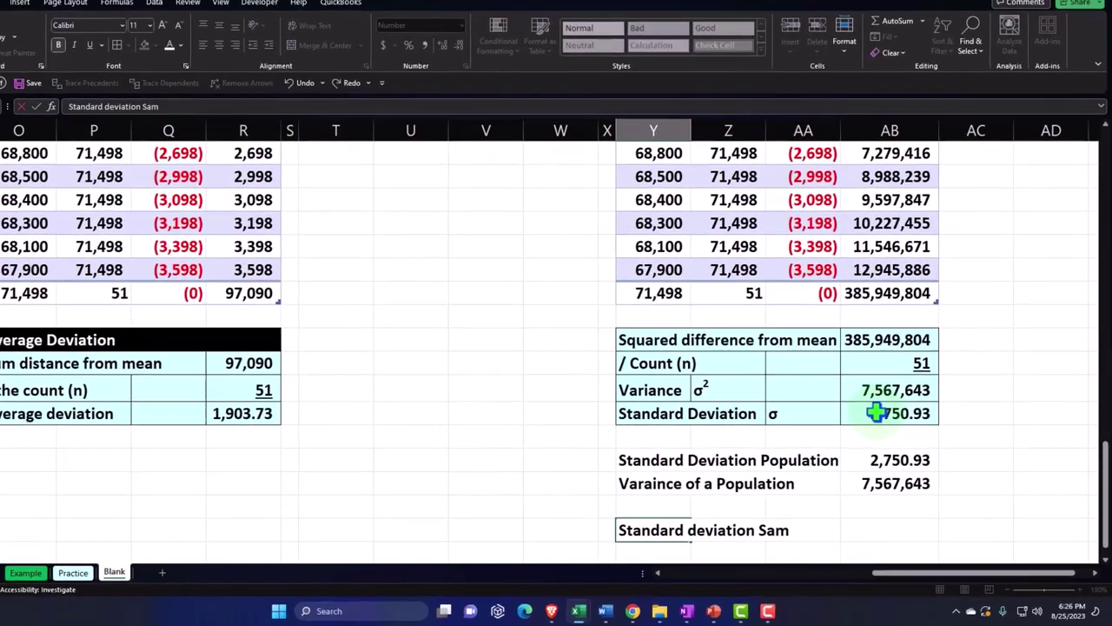
pyautogui.press('BackSpace')
pyautogui.press('BackSpace')
pyautogui.press('BackSpace')
pyautogui.write('Samp')
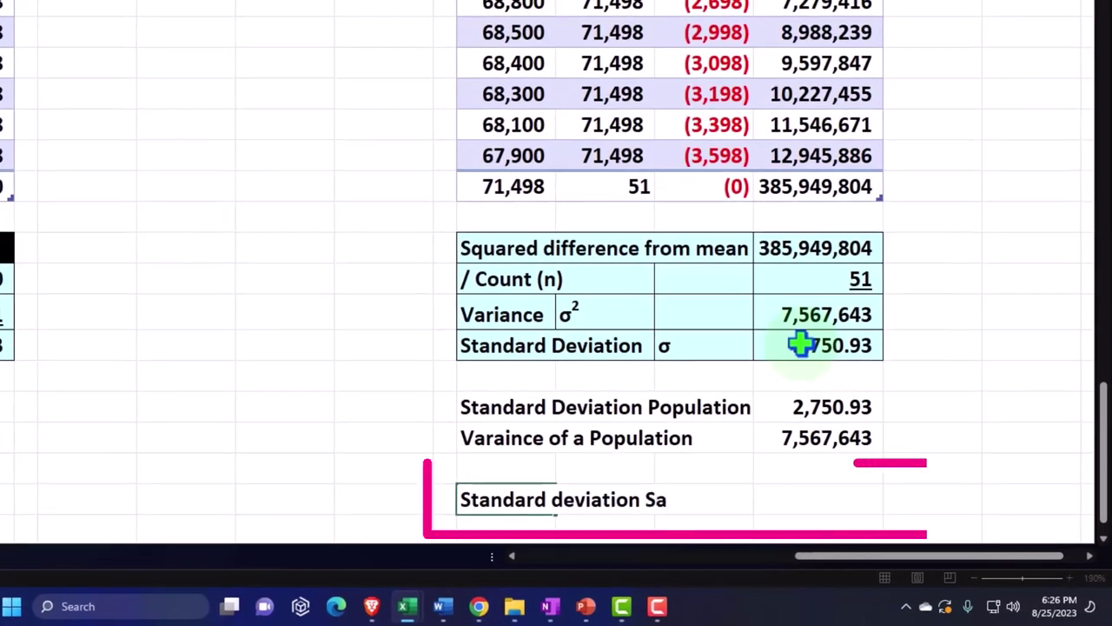
# Calculate the sample standard deviation of the Salary column in AB63 with =STDEV.S(Table10[Salary])
pyautogui.press('Tab')
pyautogui.press('Tab')
pyautogui.press('Tab')
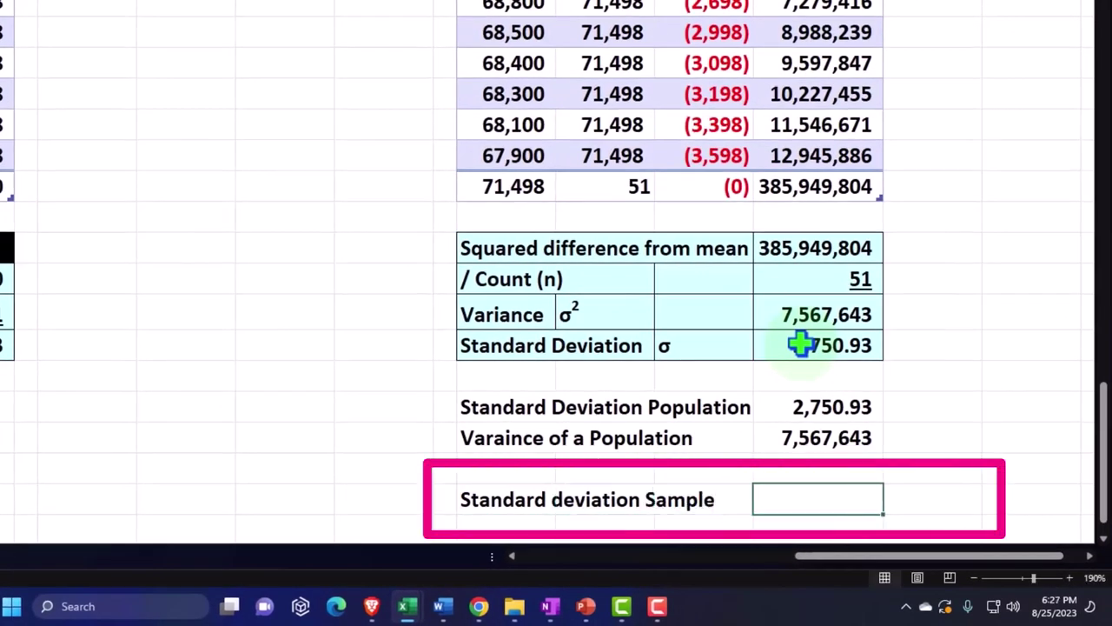
pyautogui.write('=')
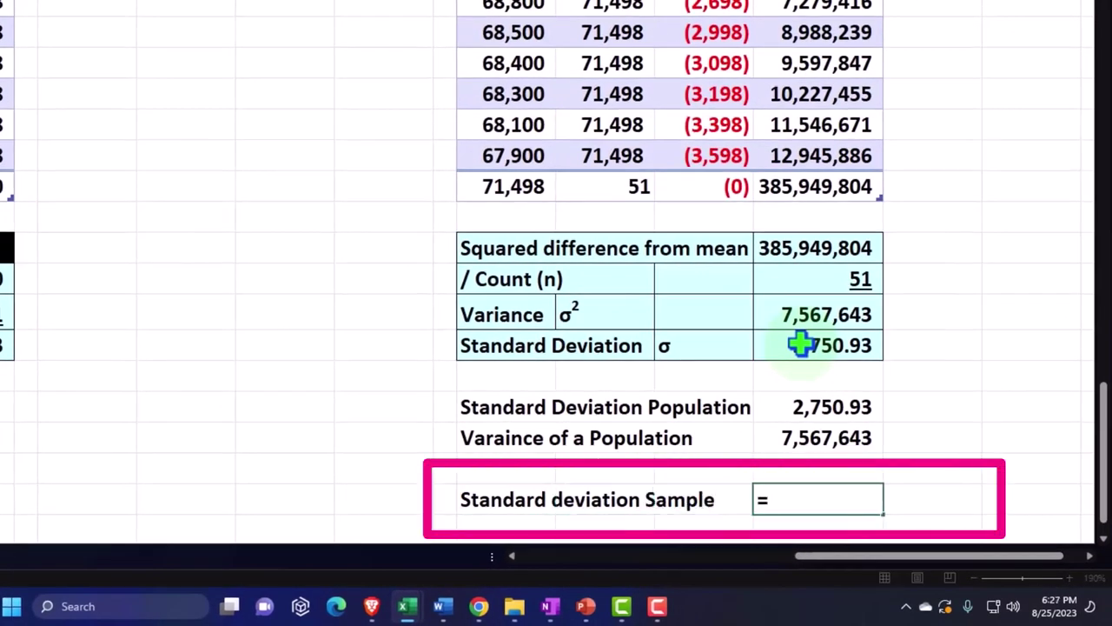
pyautogui.write('st')
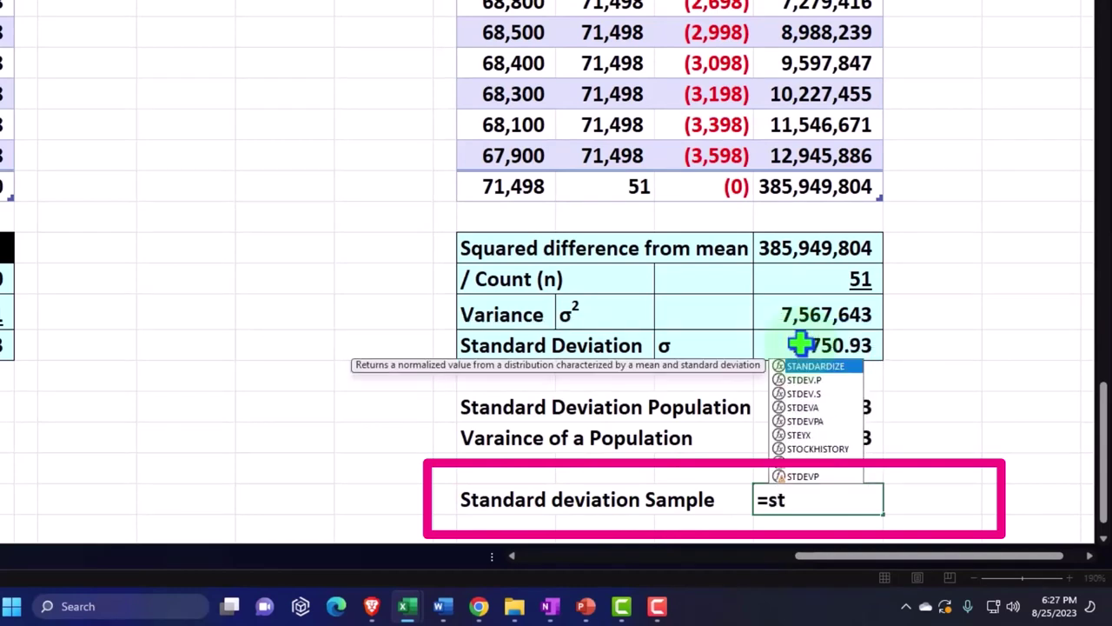
pyautogui.doubleClick(805, 395)
pyautogui.scroll(15, 750, 373)
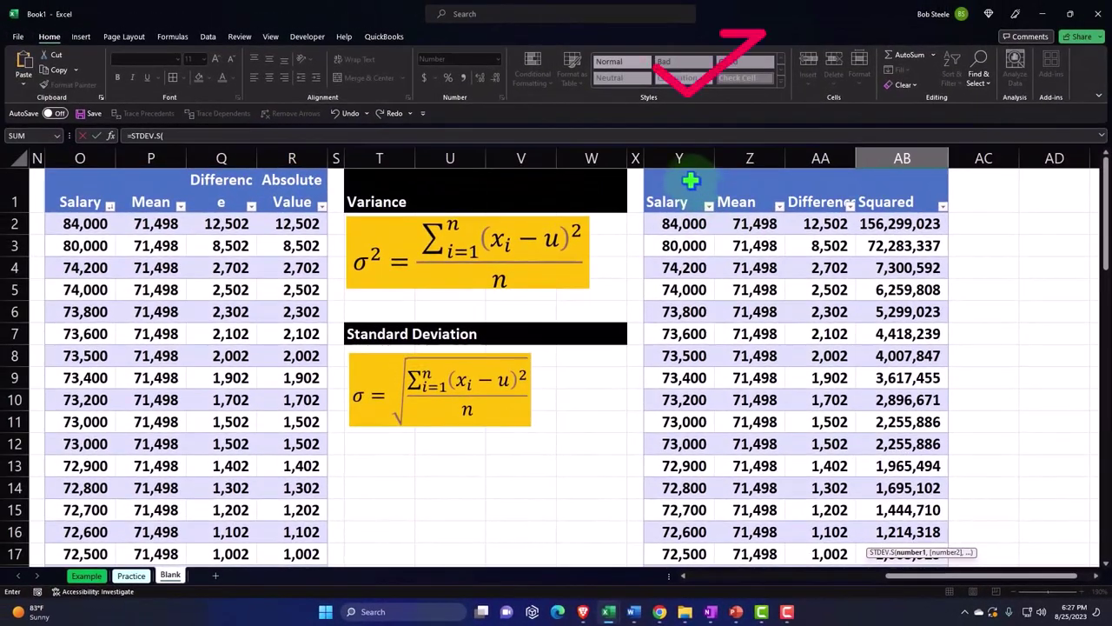
pyautogui.click(686, 167)
pyautogui.press('Return')
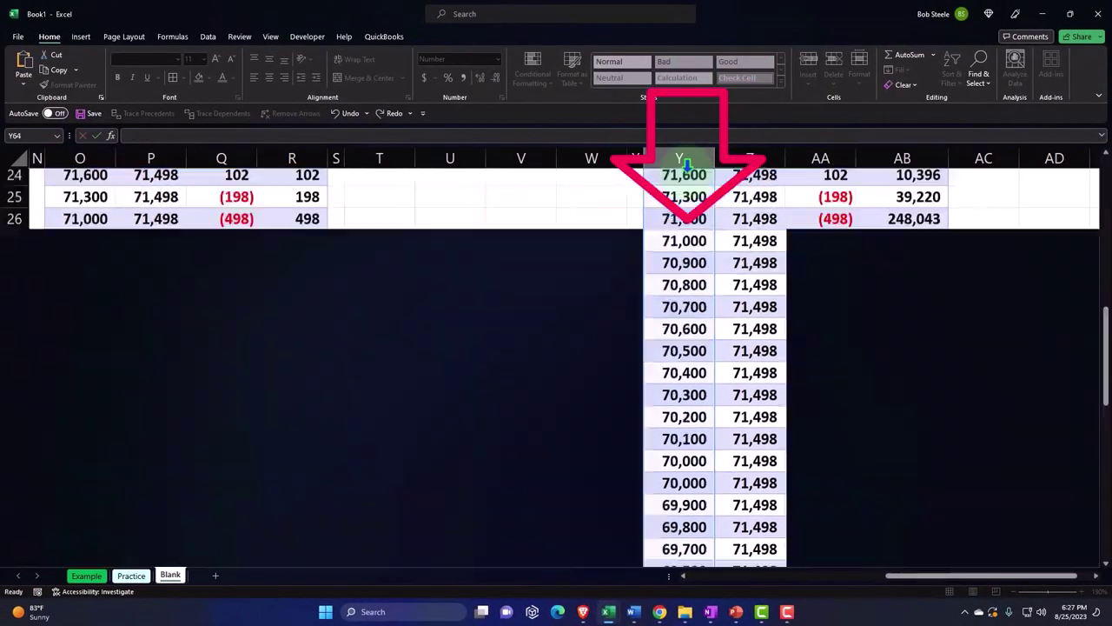
# Format the sample standard deviation in AB63 to show two decimal places and compare it with the population standard deviation in AB60
pyautogui.press('Up')
pyautogui.press('Right')
pyautogui.press('Right')
pyautogui.press('Right')
pyautogui.press('Right')
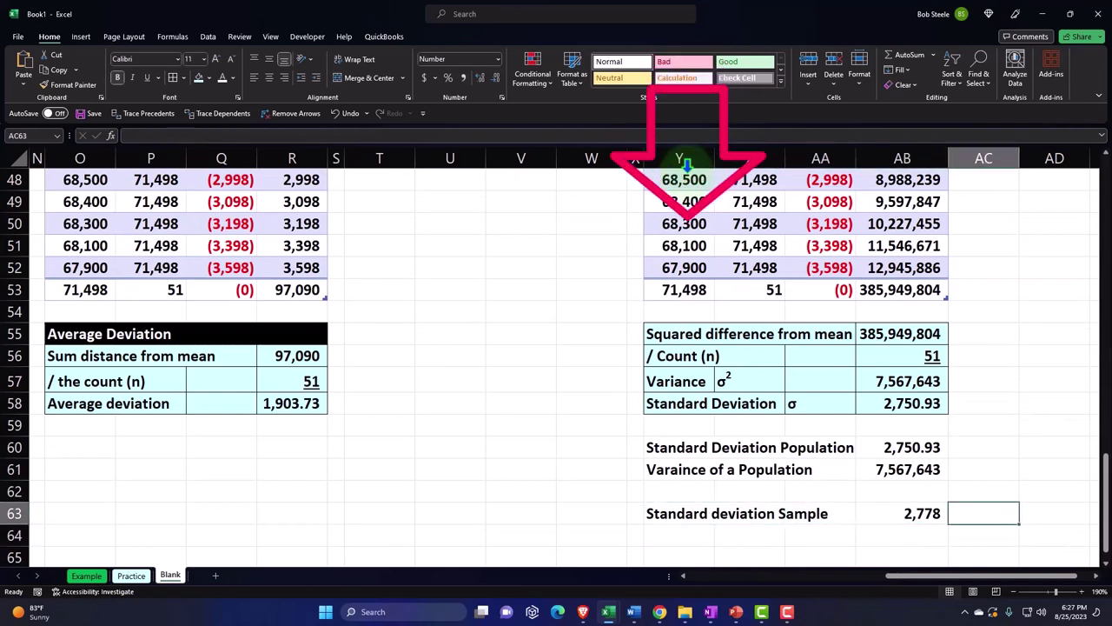
pyautogui.press('Left')
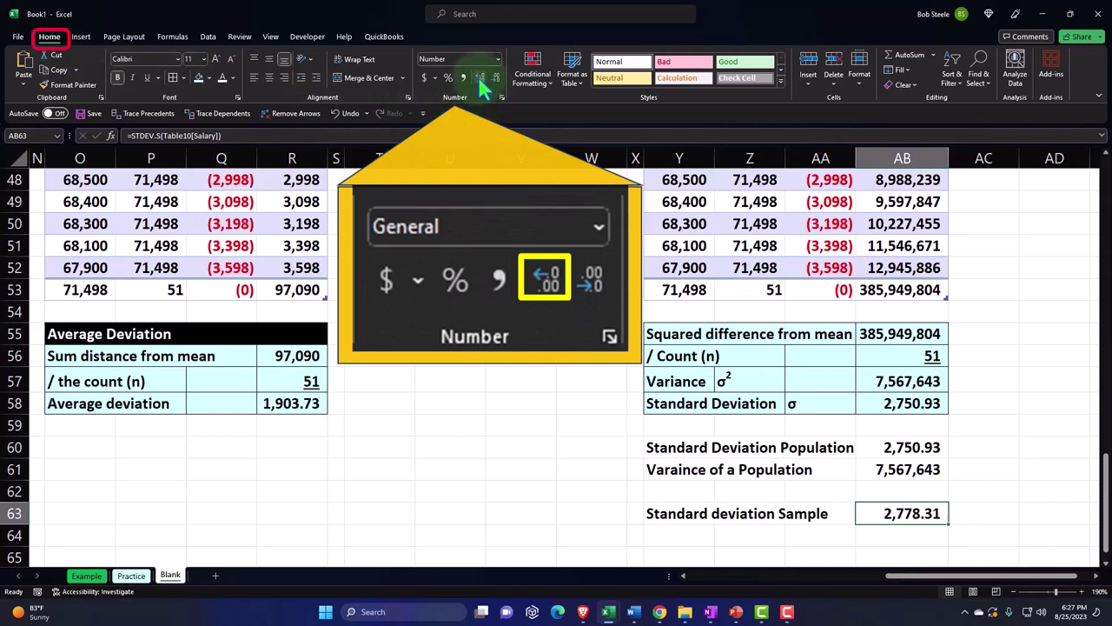
pyautogui.click(915, 447)
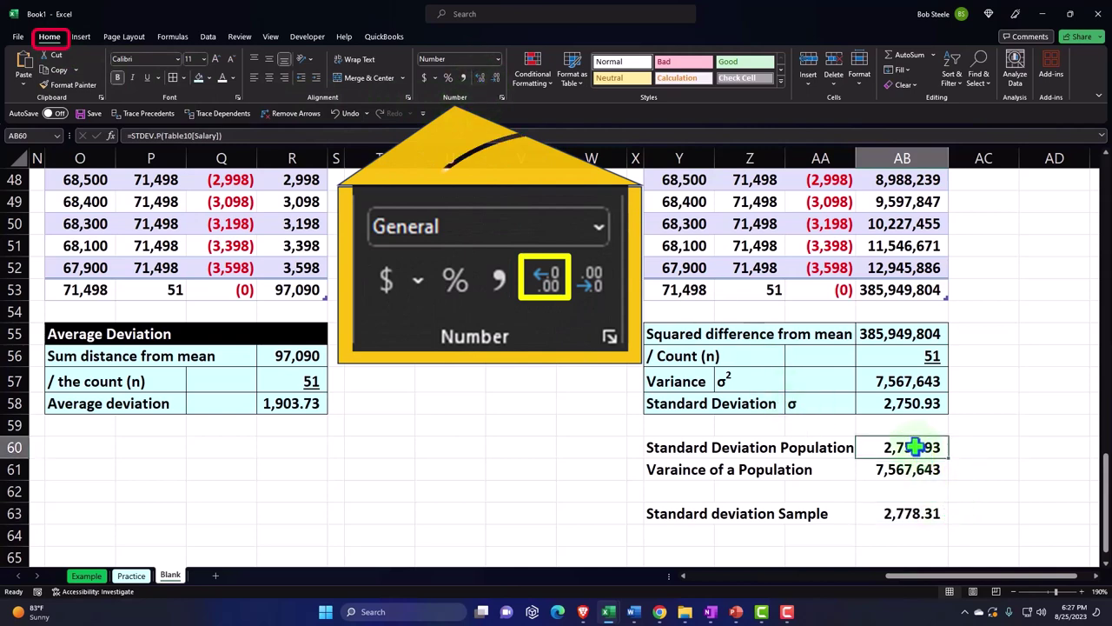
pyautogui.click(915, 512)
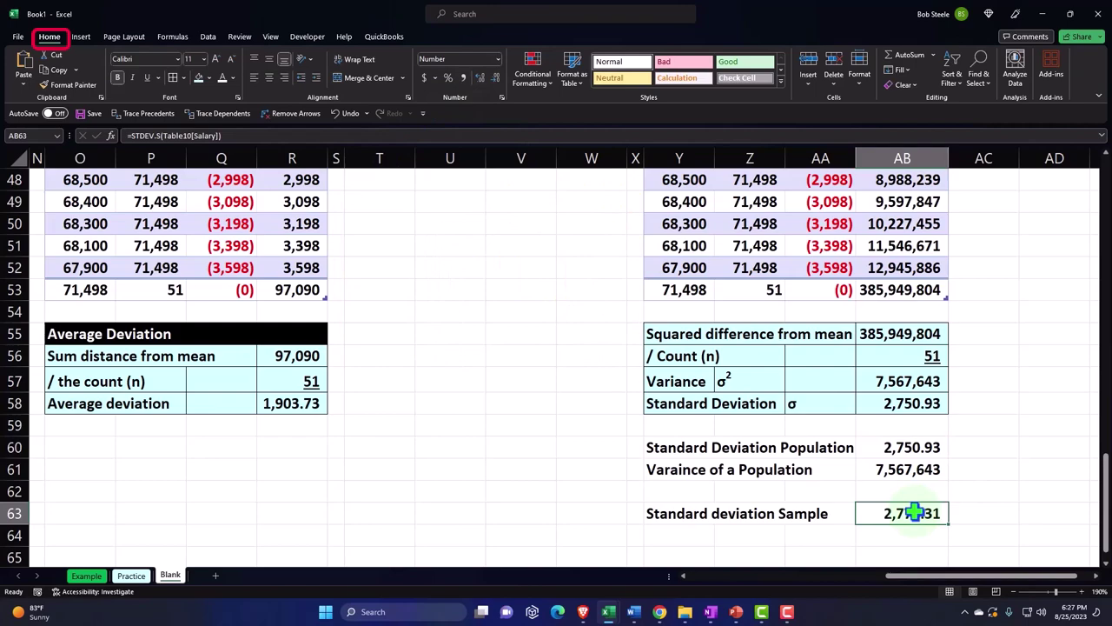
# Enter the label "Variance of a Sample" in Y64 below the sample standard deviation label
pyautogui.click(691, 536)
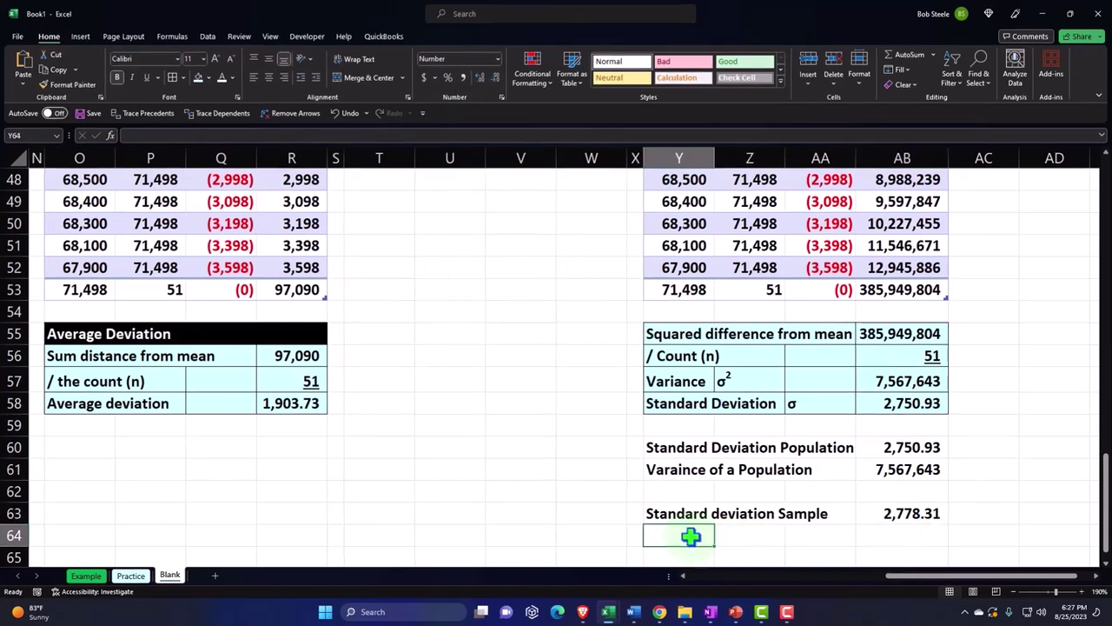
pyautogui.write('Variance of a P')
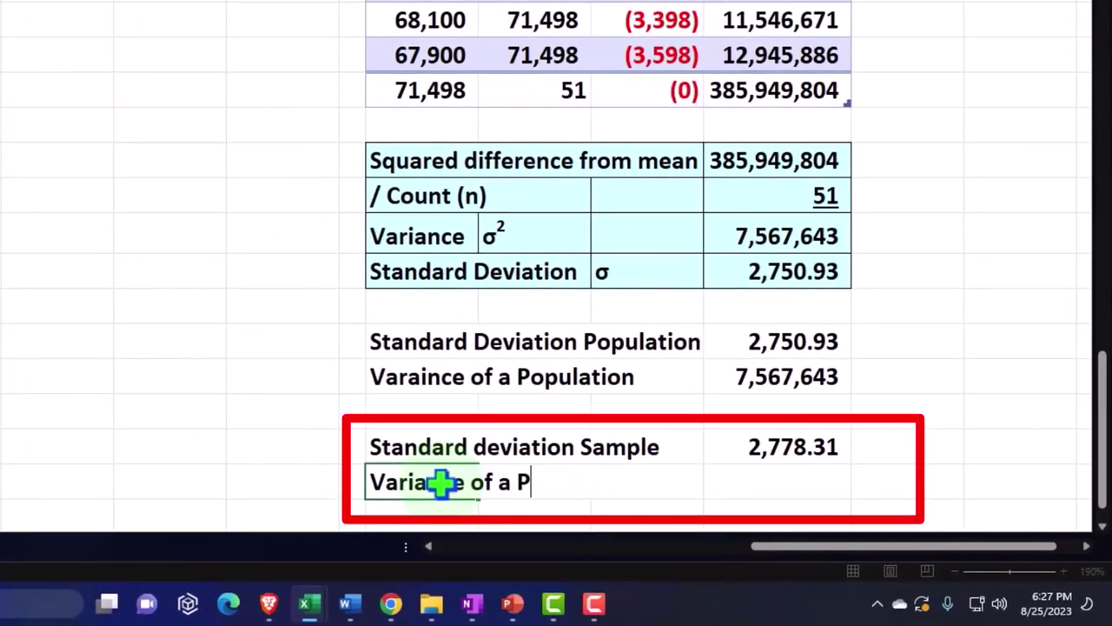
pyautogui.write('omple')
# Calculate the sample variance of the Salary column in AB64 with =VAR.S(Table10[Salary]) and check the result cell
pyautogui.press('Tab')
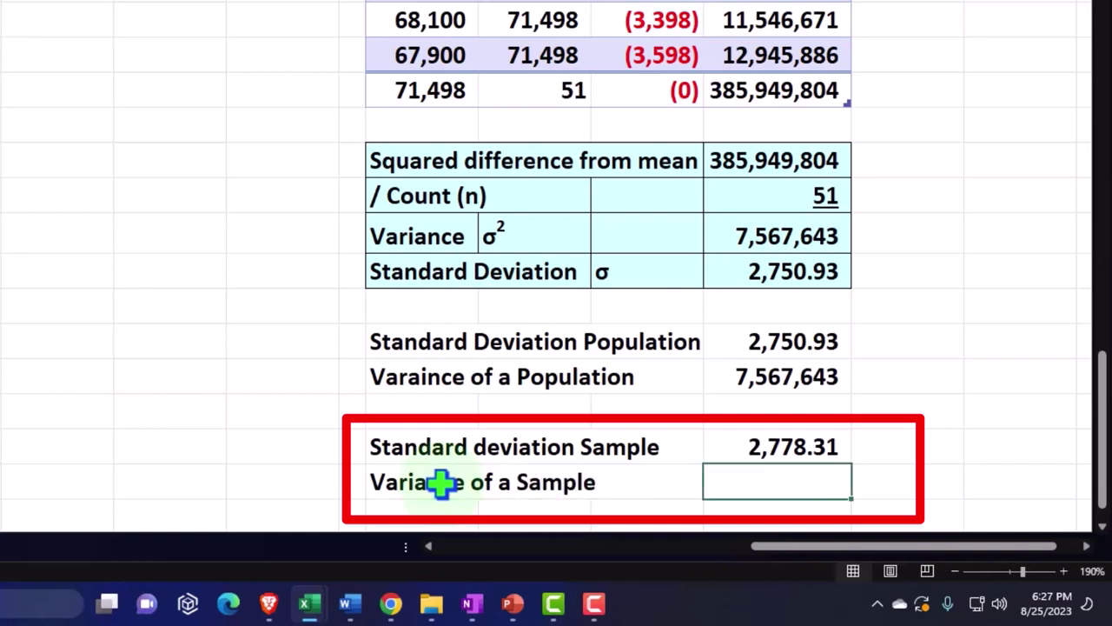
pyautogui.write('=va')
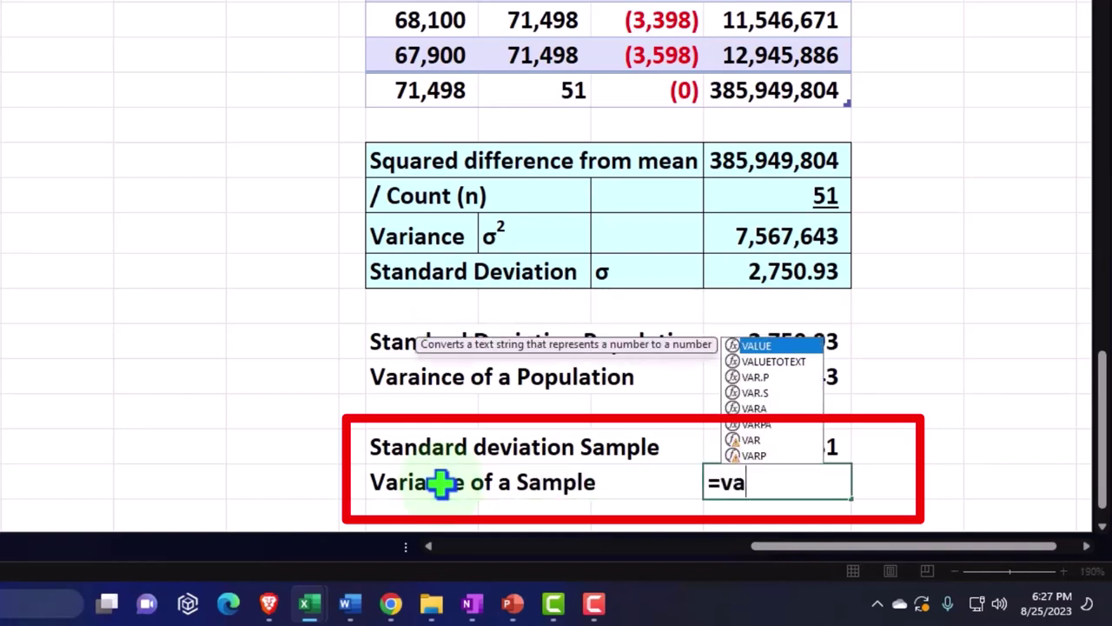
pyautogui.doubleClick(762, 392)
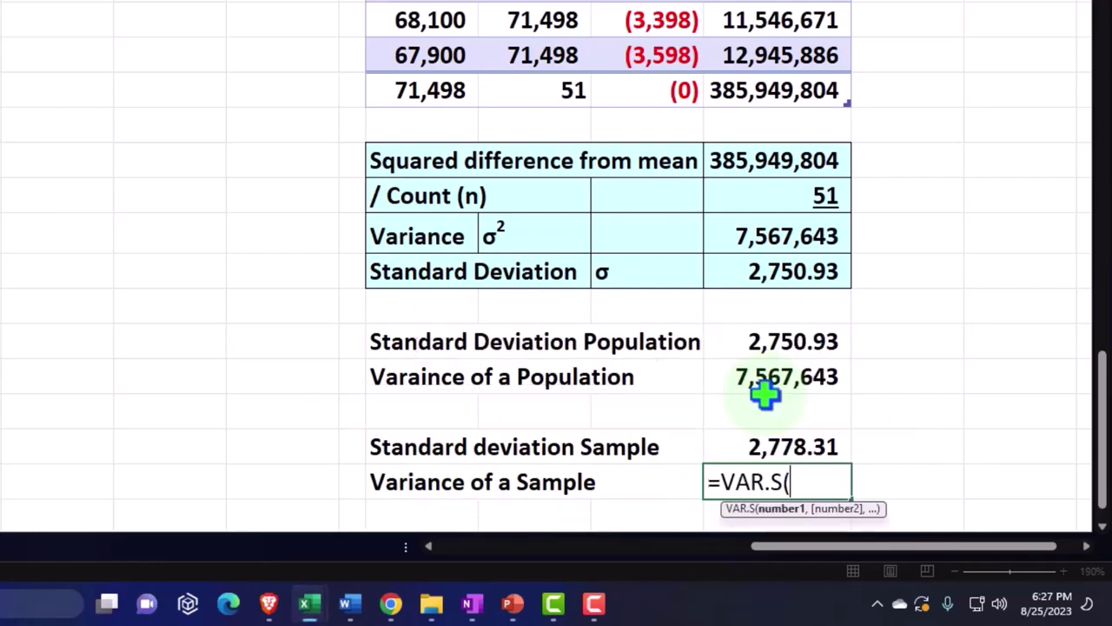
pyautogui.scroll(15, 747, 409)
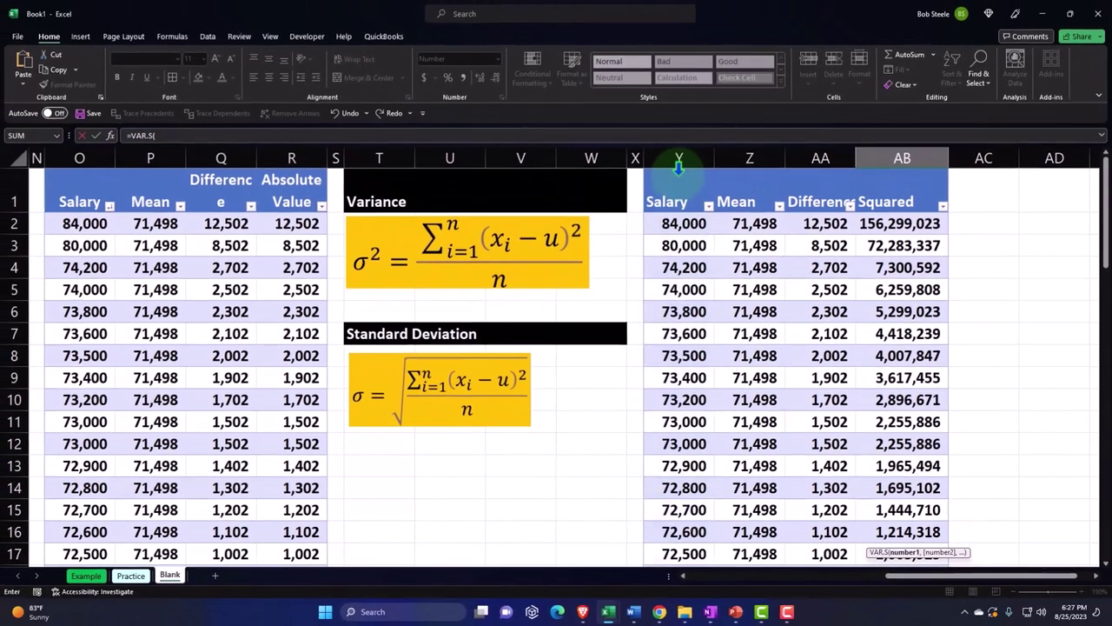
pyautogui.click(679, 174)
pyautogui.press('Return')
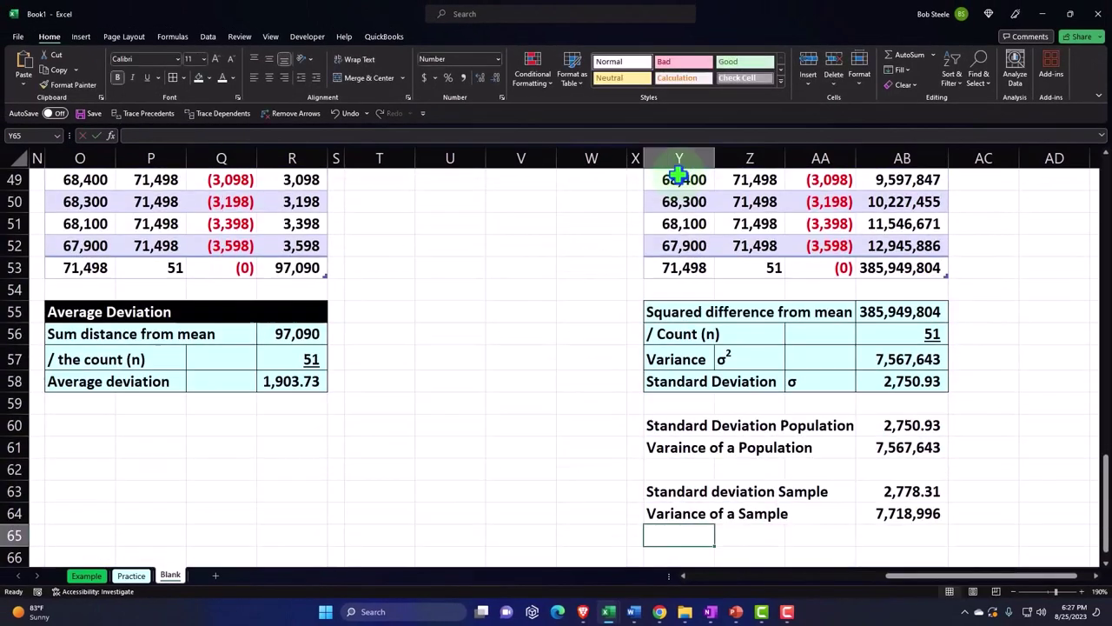
pyautogui.click(939, 513)
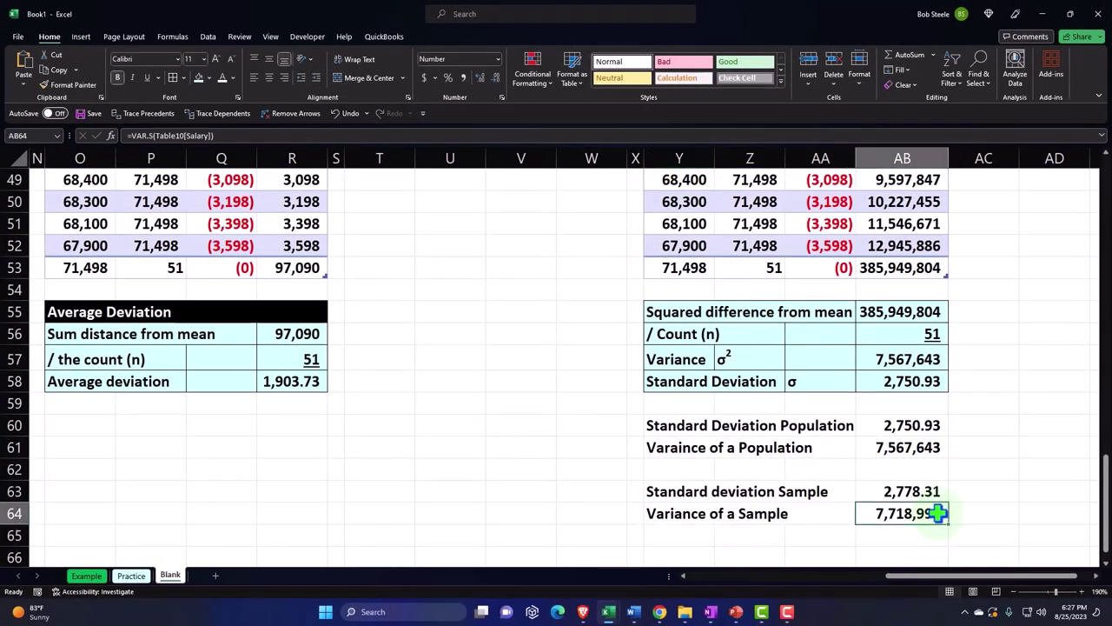
# Format the population standard deviation and variance block Y60:AB61 with cell borders and a light blue fill
pyautogui.click(918, 449)
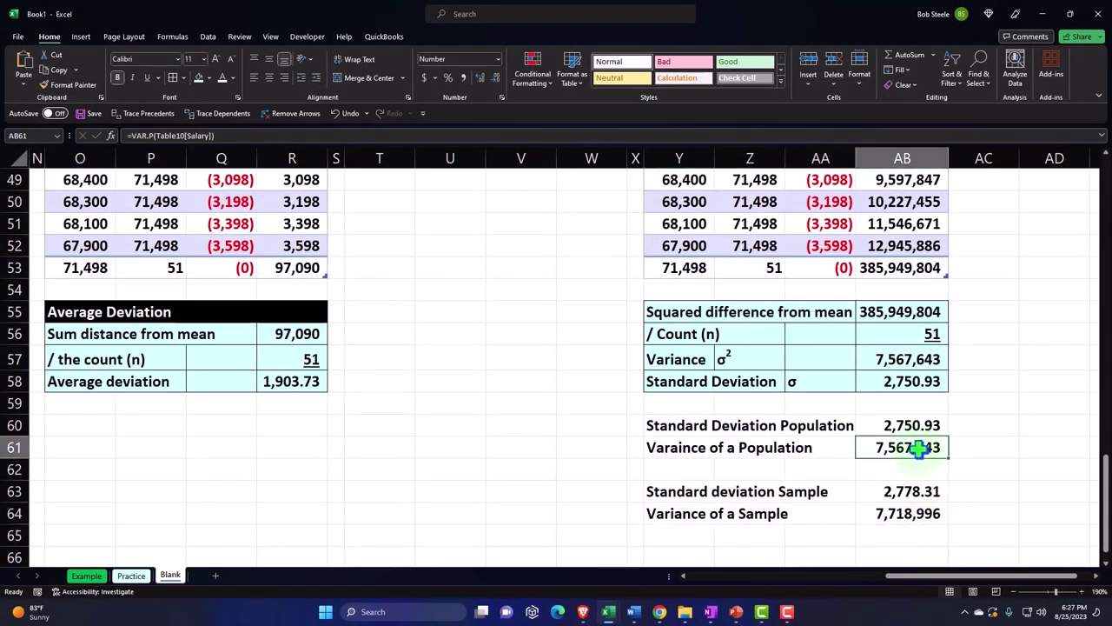
pyautogui.moveTo(696, 426); pyautogui.dragTo(874, 447)
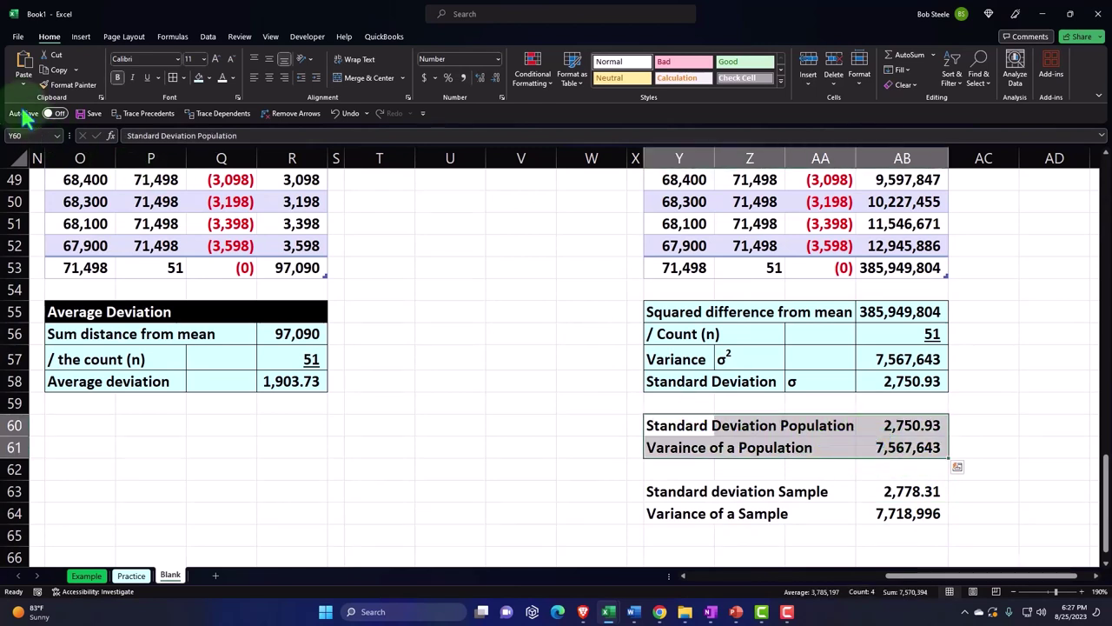
pyautogui.click(173, 77)
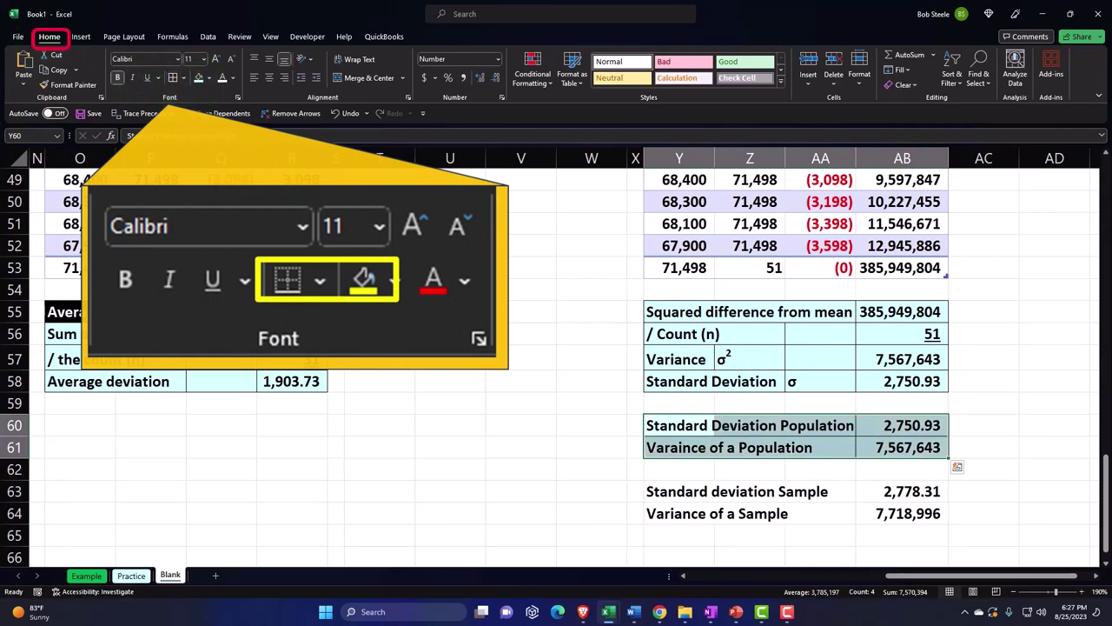
# Format the sample standard deviation and variance block Y63:AB64 with cell borders and a yellow fill
pyautogui.moveTo(657, 490); pyautogui.dragTo(878, 512)
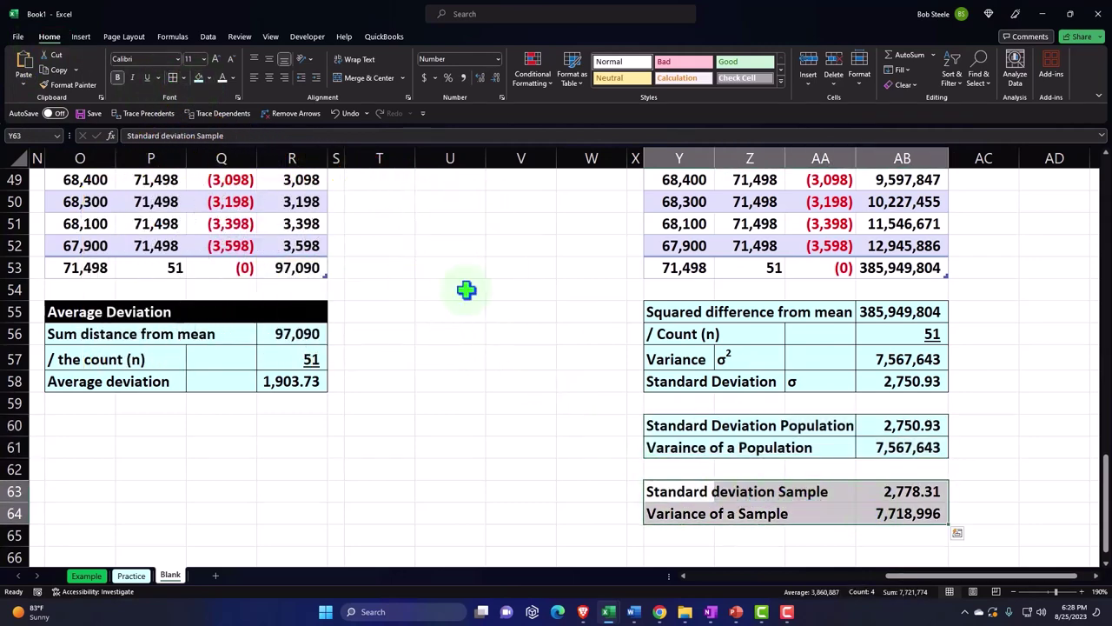
pyautogui.click(207, 78)
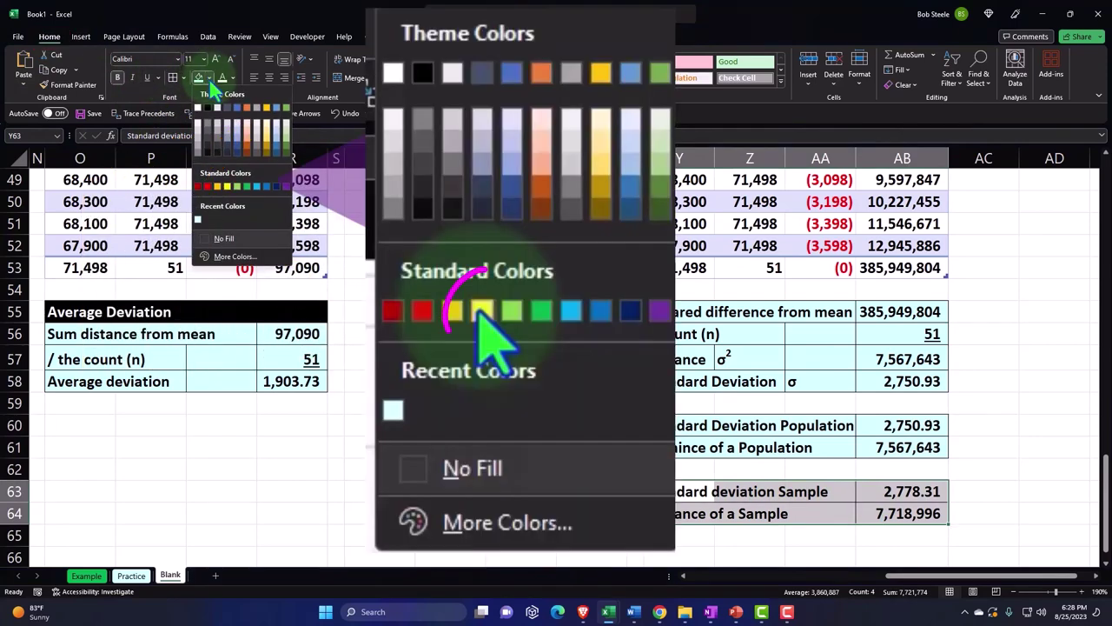
pyautogui.click(227, 188)
pyautogui.click(579, 409)
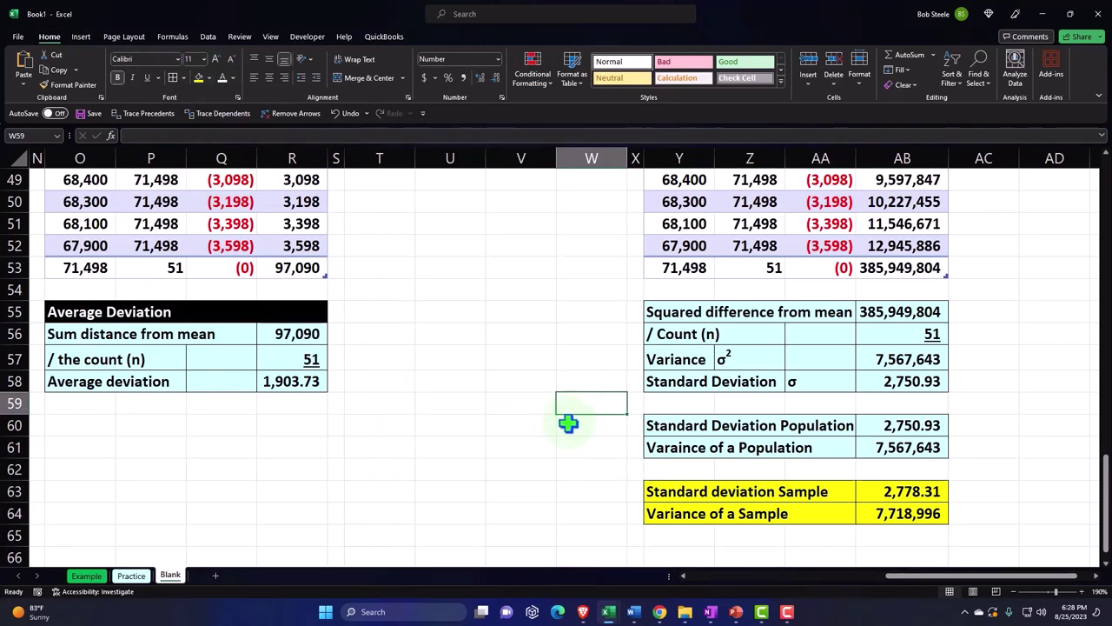
# Run a spell check on the sheet and correct "Varaince" to "Variance" in the population variance label in Y61
pyautogui.click(239, 38)
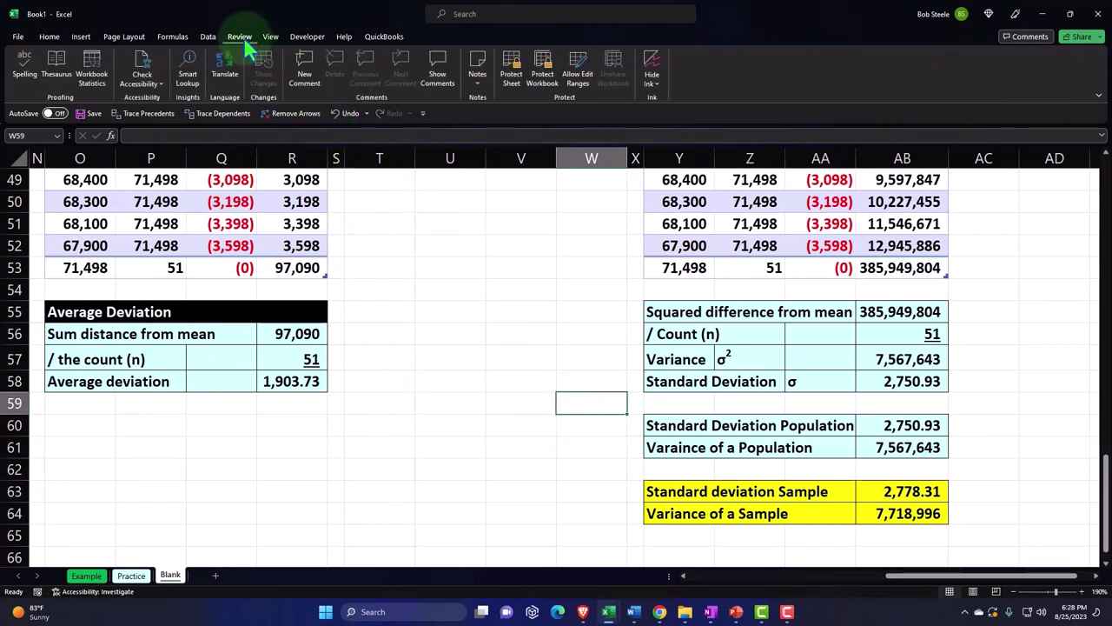
pyautogui.click(24, 74)
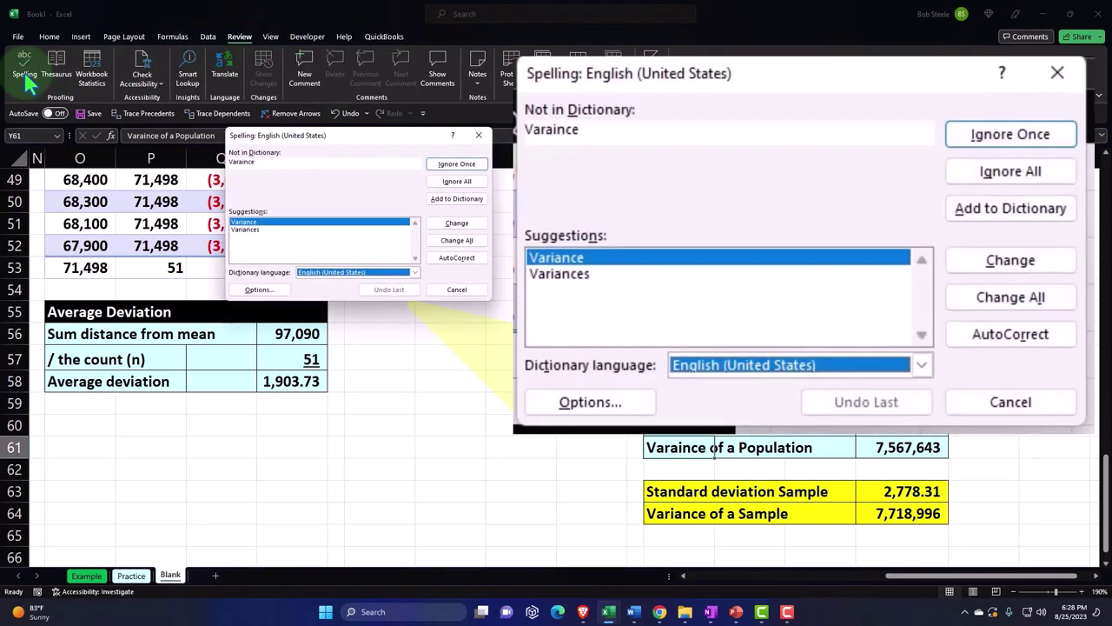
pyautogui.click(457, 223)
pyautogui.click(545, 336)
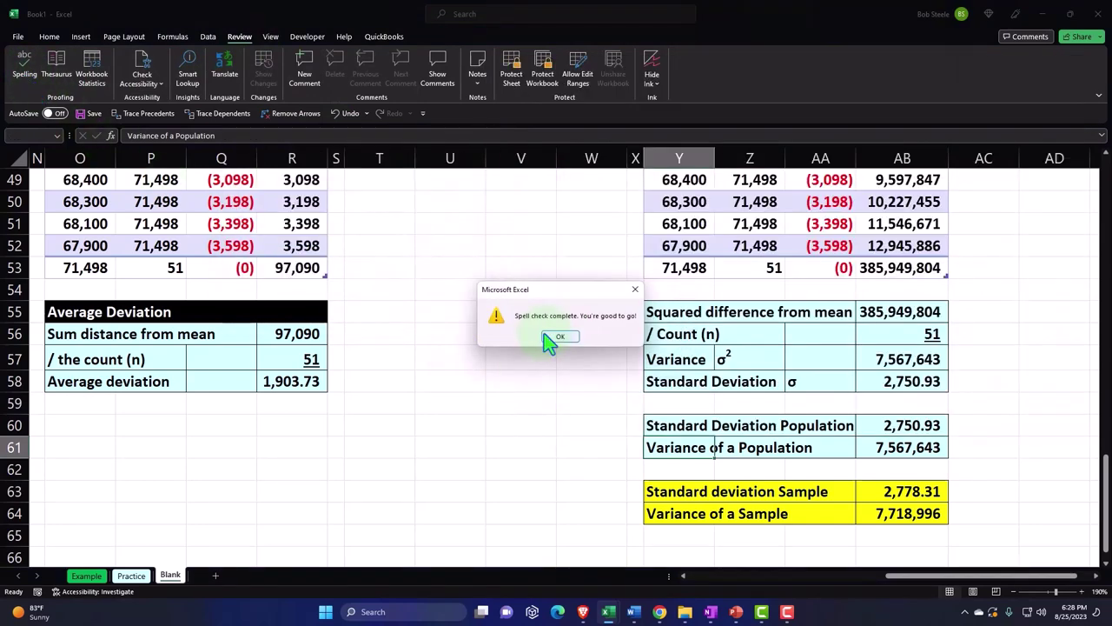
pyautogui.click(556, 337)
pyautogui.click(549, 331)
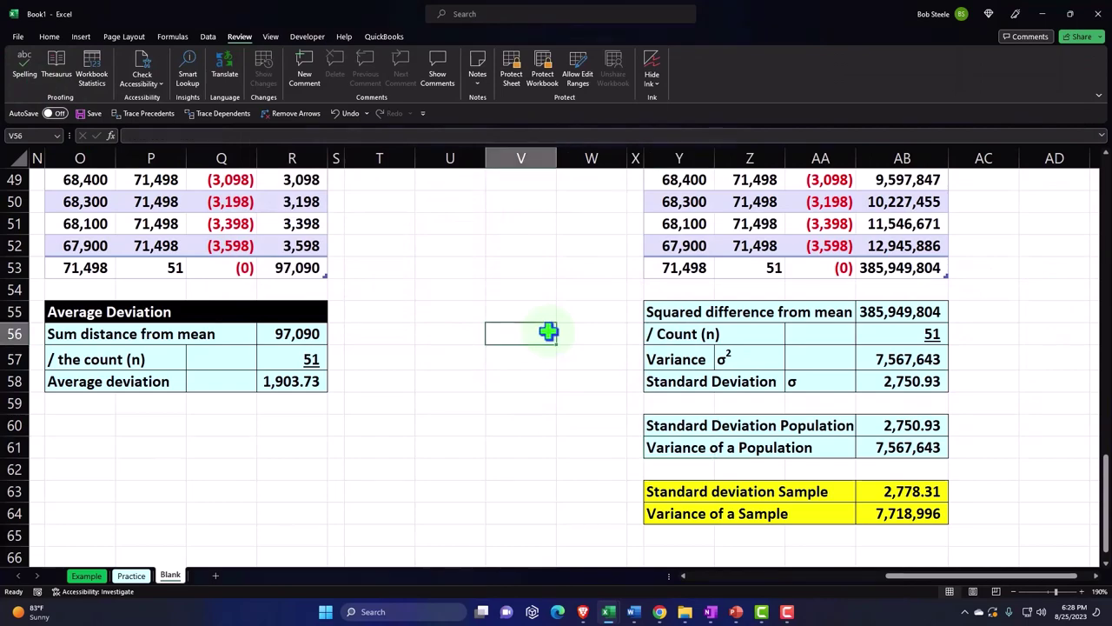